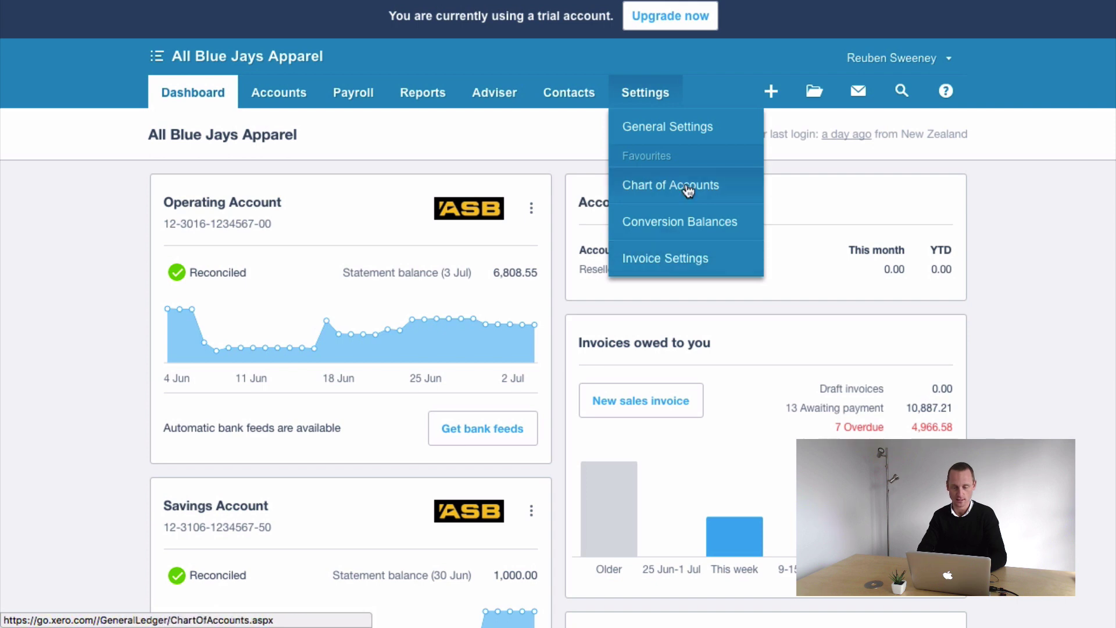
- Go from General Settings to Xero's Invoice Settings page under Features
{"action": "left_click", "coordinate": [645, 130]}
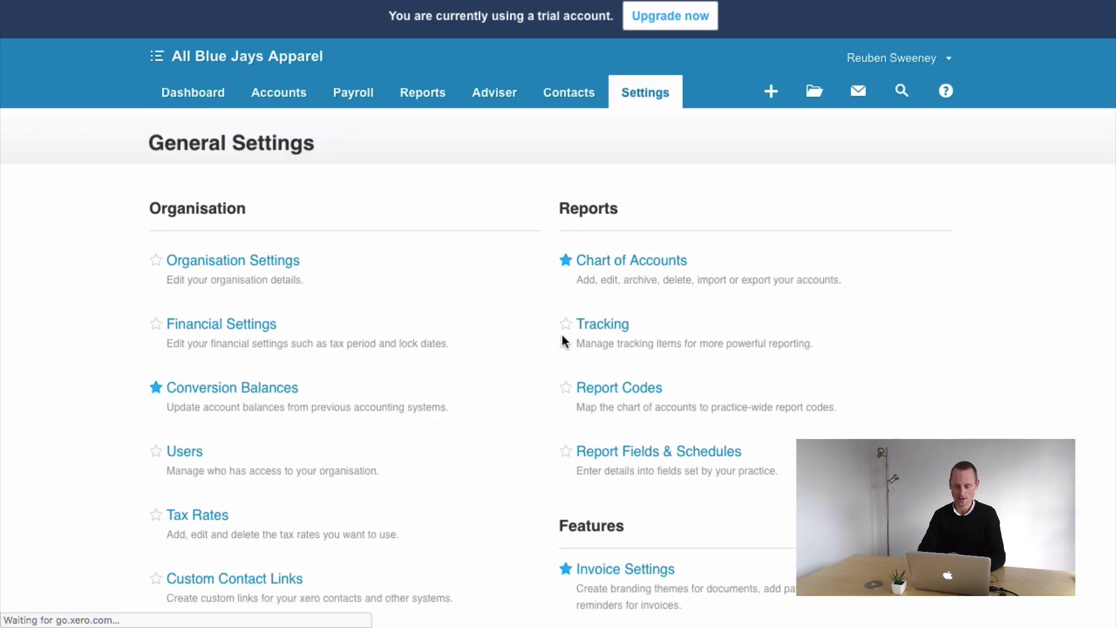
{"action": "scroll", "coordinate": [562, 335], "scroll_direction": "down", "scroll_amount": 4}
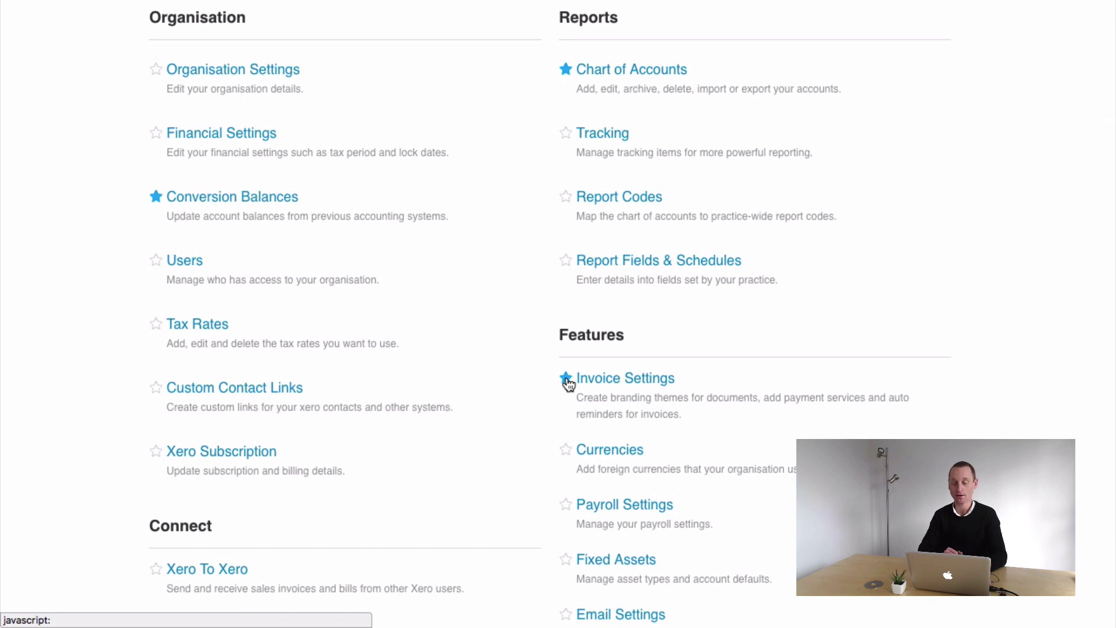
{"action": "left_click", "coordinate": [598, 389]}
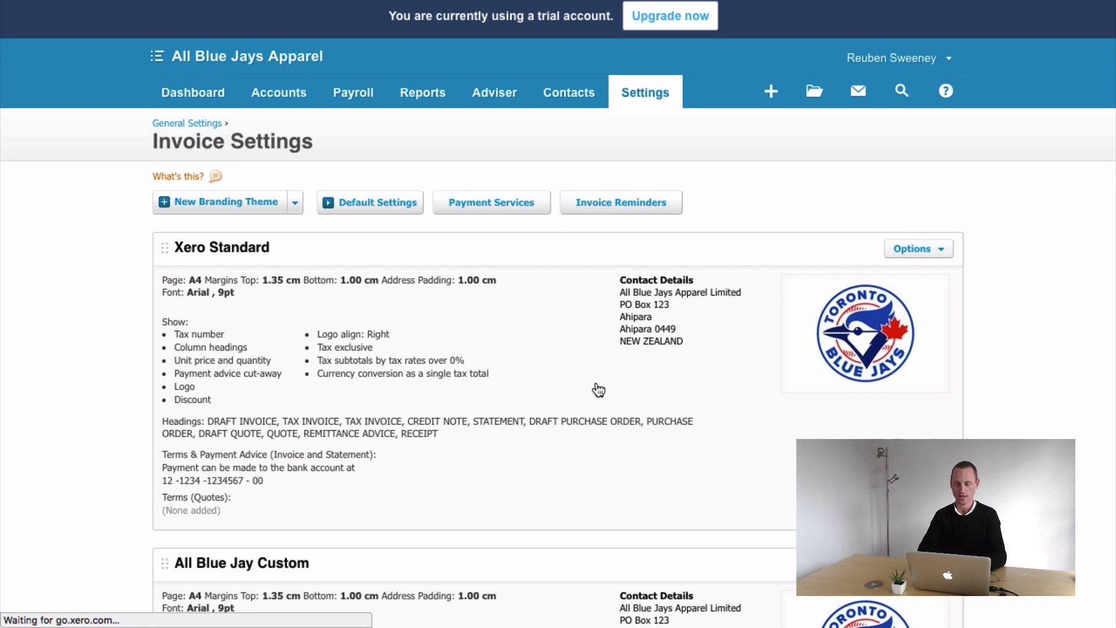
- Show the New Branding Theme options: Standard or Custom .docx
{"action": "scroll", "coordinate": [598, 390], "scroll_direction": "down", "scroll_amount": 3}
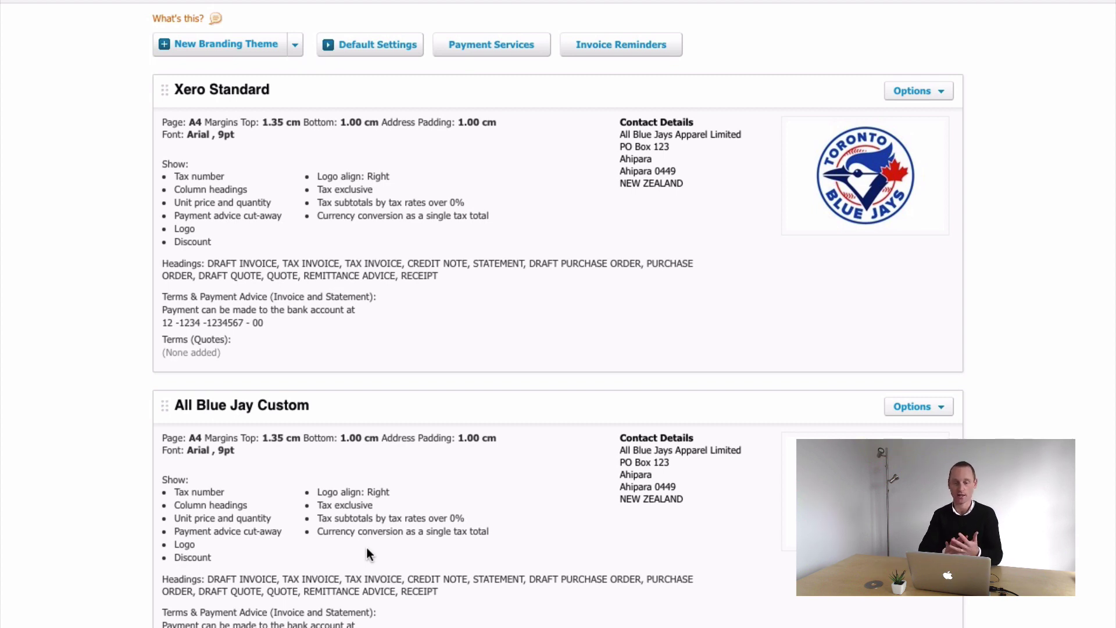
{"action": "scroll", "coordinate": [334, 335], "scroll_direction": "up", "scroll_amount": 2}
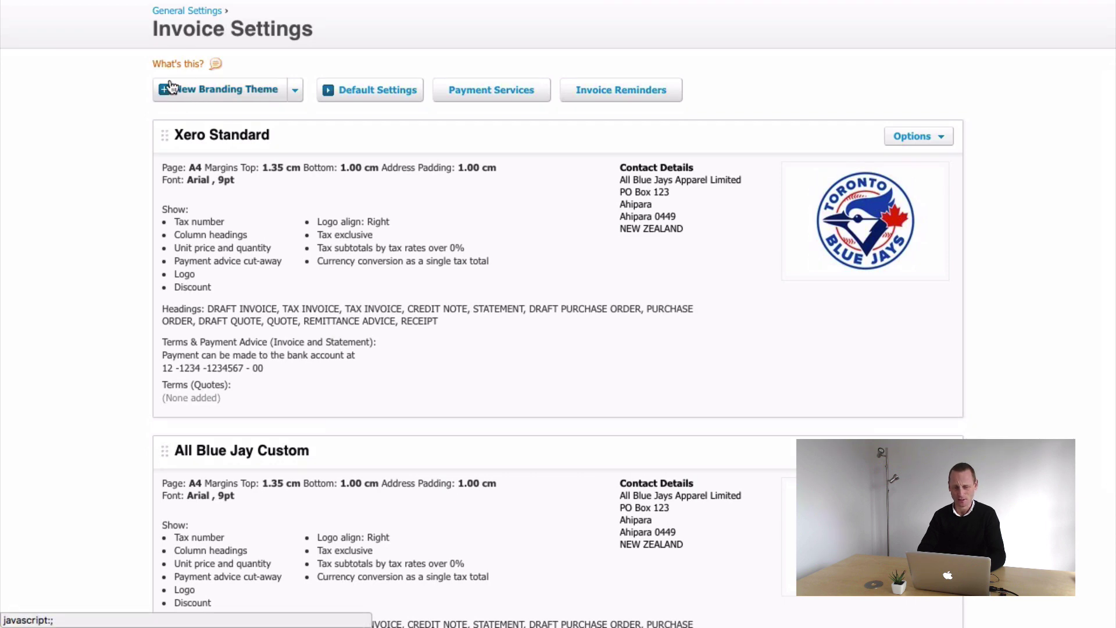
{"action": "left_click", "coordinate": [296, 95]}
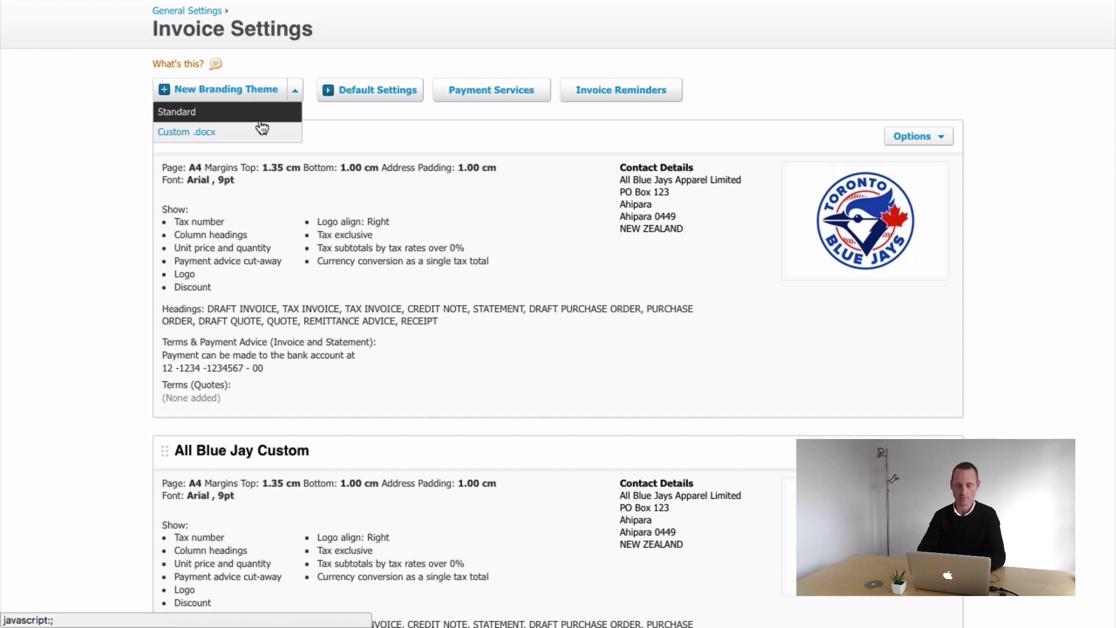
- Create a Custom .docx branding theme titled 'All Blue Jay New Design' and confirm it
{"action": "left_click", "coordinate": [210, 136]}
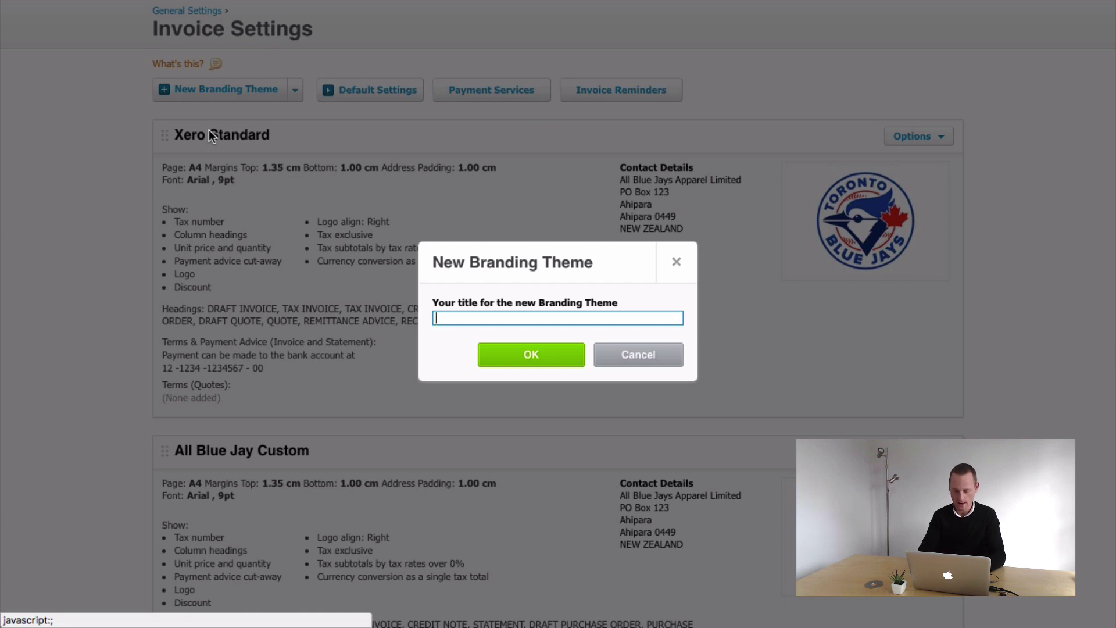
{"action": "type", "text": "All Blue Jay"}
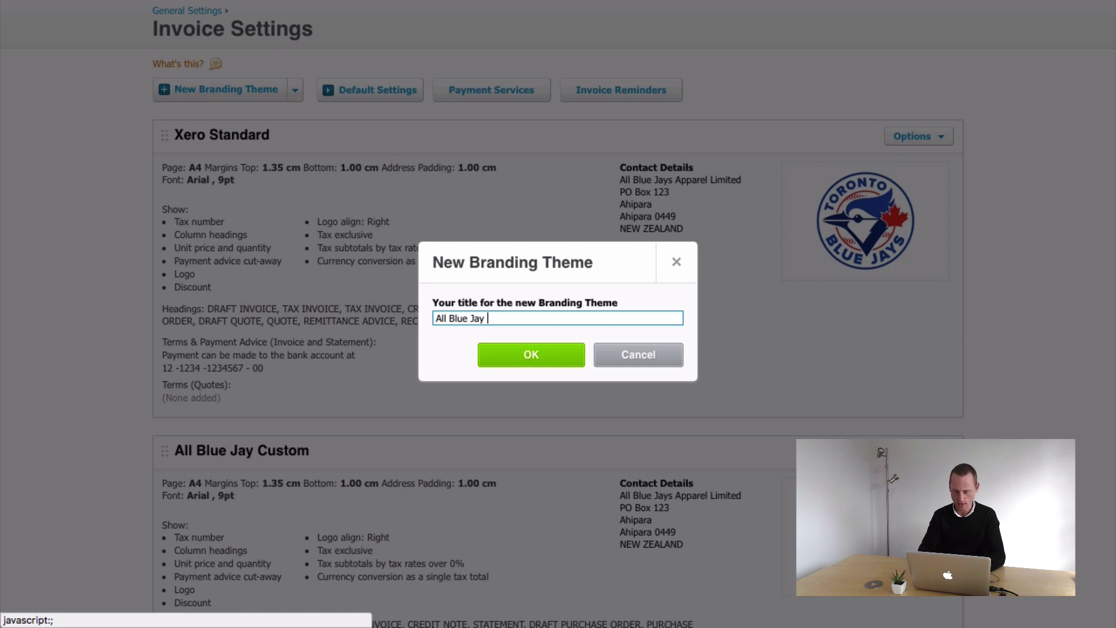
{"action": "type", "text": "New Design"}
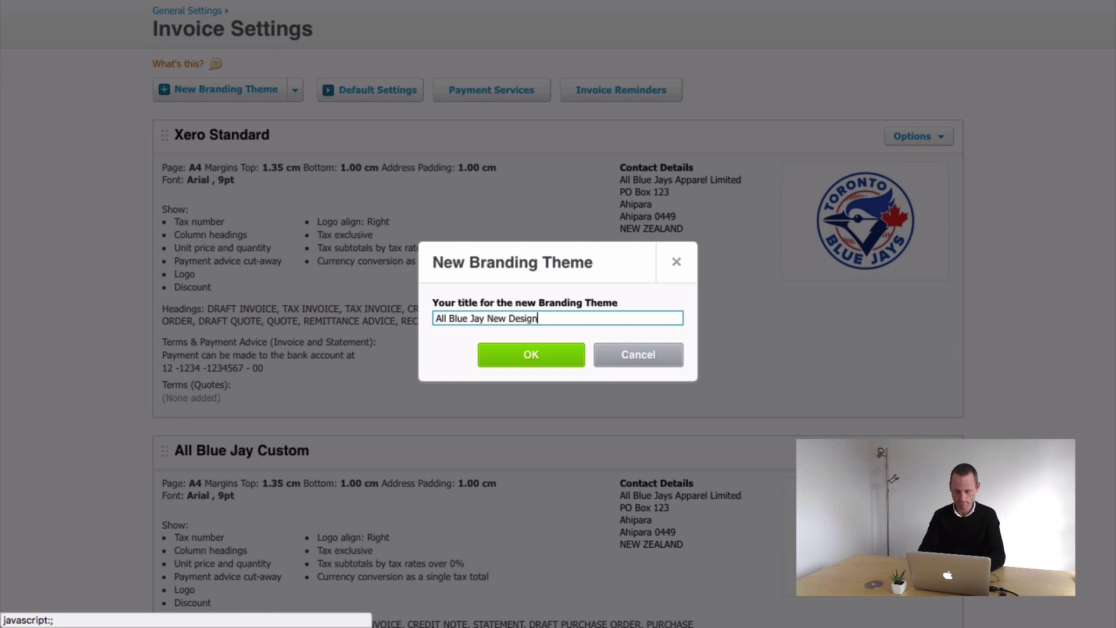
{"action": "left_click", "coordinate": [531, 359]}
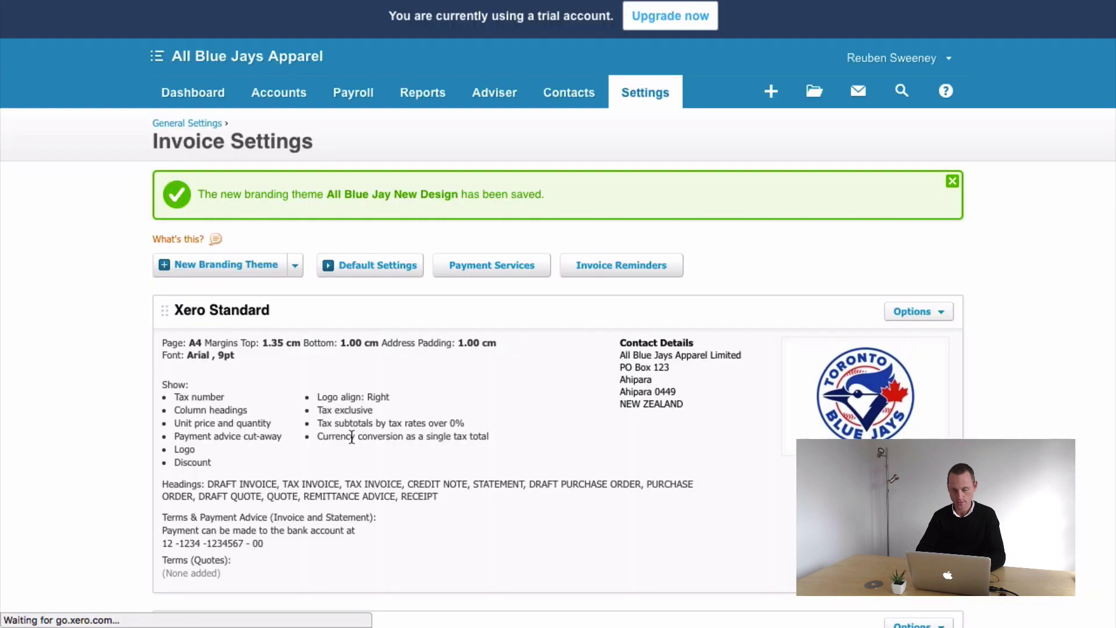
- Drag the All Blue Jay New Design theme card above Xero Standard to the list's top
{"action": "scroll", "coordinate": [352, 437], "scroll_direction": "down", "scroll_amount": 5}
{"action": "scroll", "coordinate": [352, 438], "scroll_direction": "down", "scroll_amount": 5}
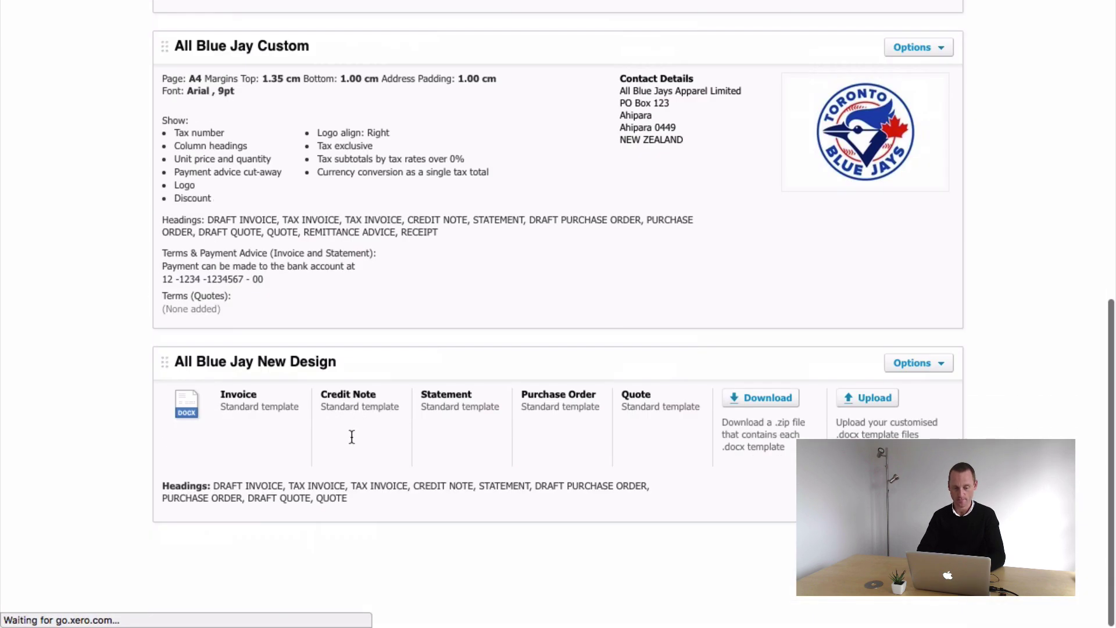
{"action": "scroll", "coordinate": [351, 437], "scroll_direction": "up", "scroll_amount": 3}
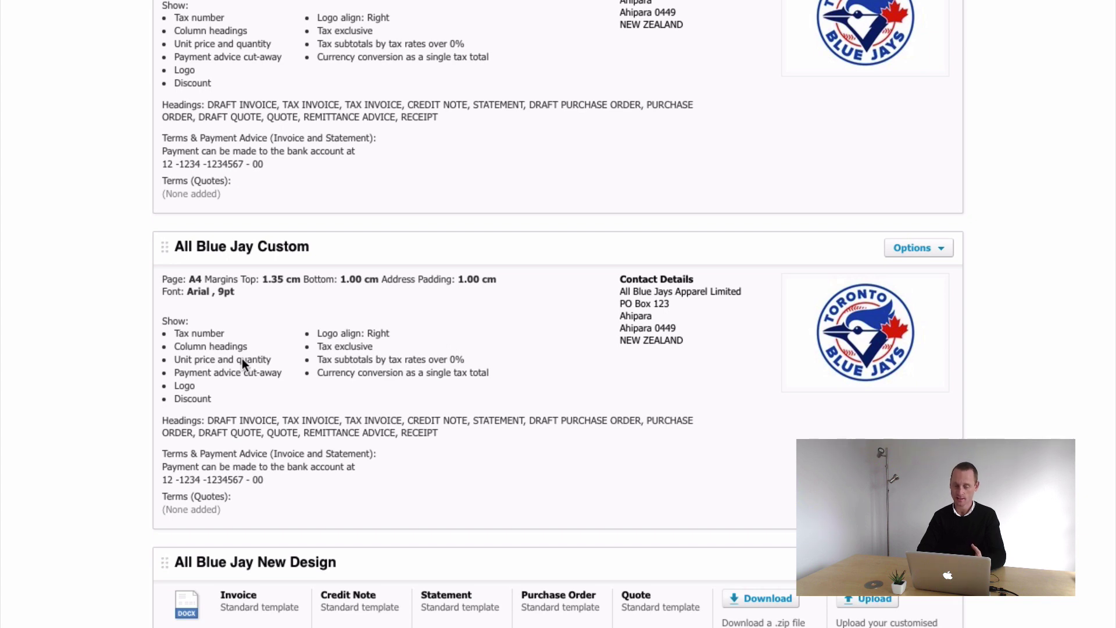
{"action": "scroll", "coordinate": [278, 330], "scroll_direction": "up", "scroll_amount": 2}
{"action": "scroll", "coordinate": [339, 535], "scroll_direction": "down", "scroll_amount": 3}
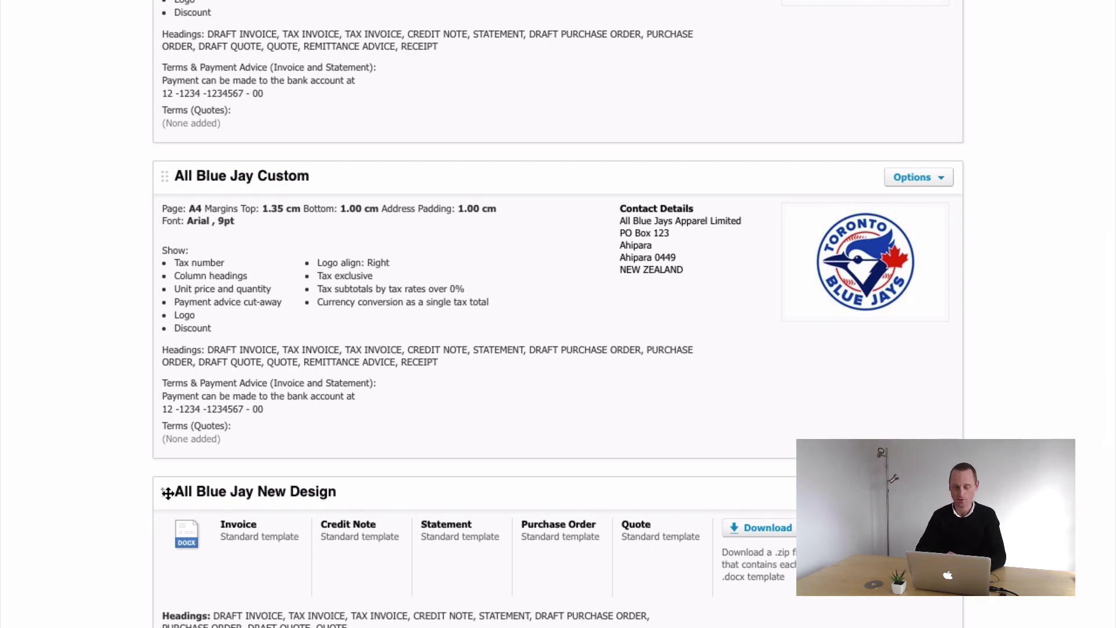
{"action": "scroll", "coordinate": [437, 235], "scroll_direction": "up", "scroll_amount": 5}
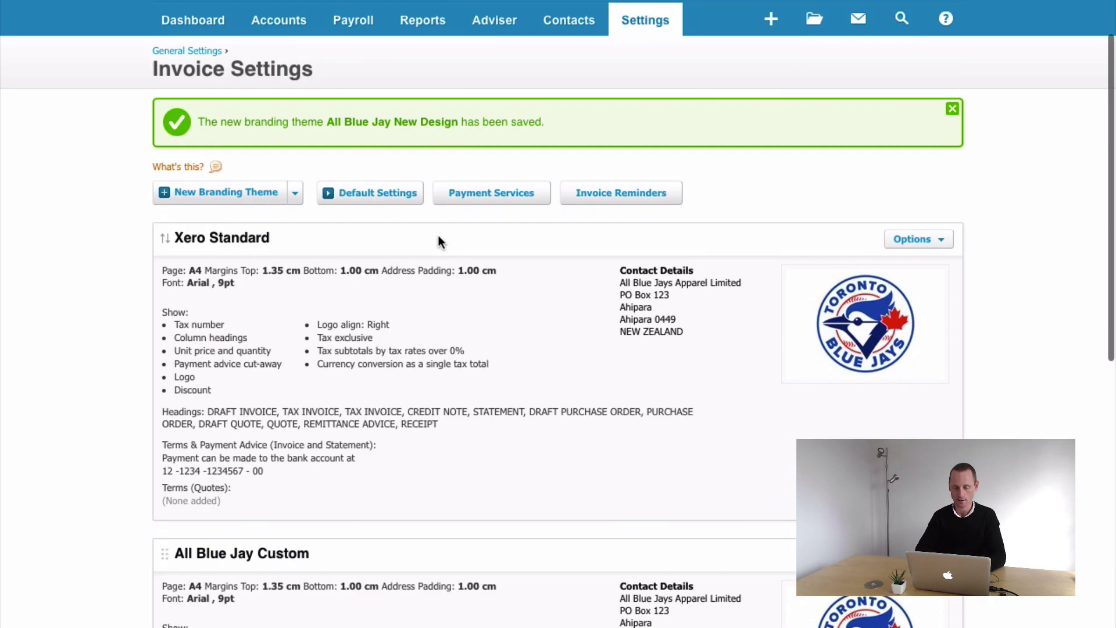
{"action": "scroll", "coordinate": [511, 267], "scroll_direction": "down", "scroll_amount": 5}
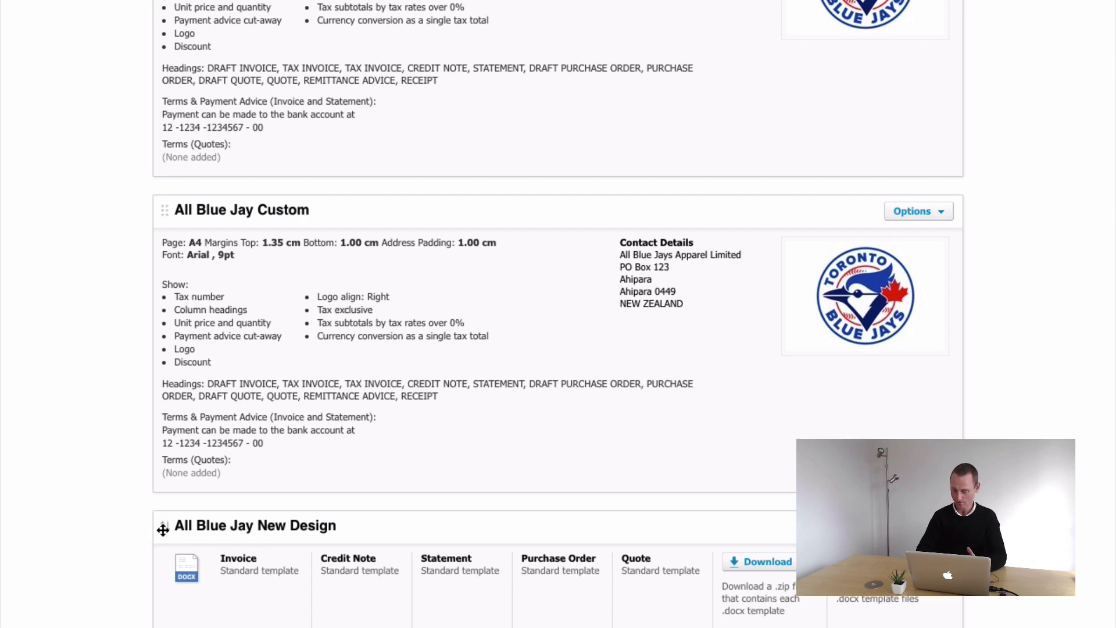
{"action": "left_click_drag", "start_coordinate": [162, 529], "coordinate": [162, 191]}
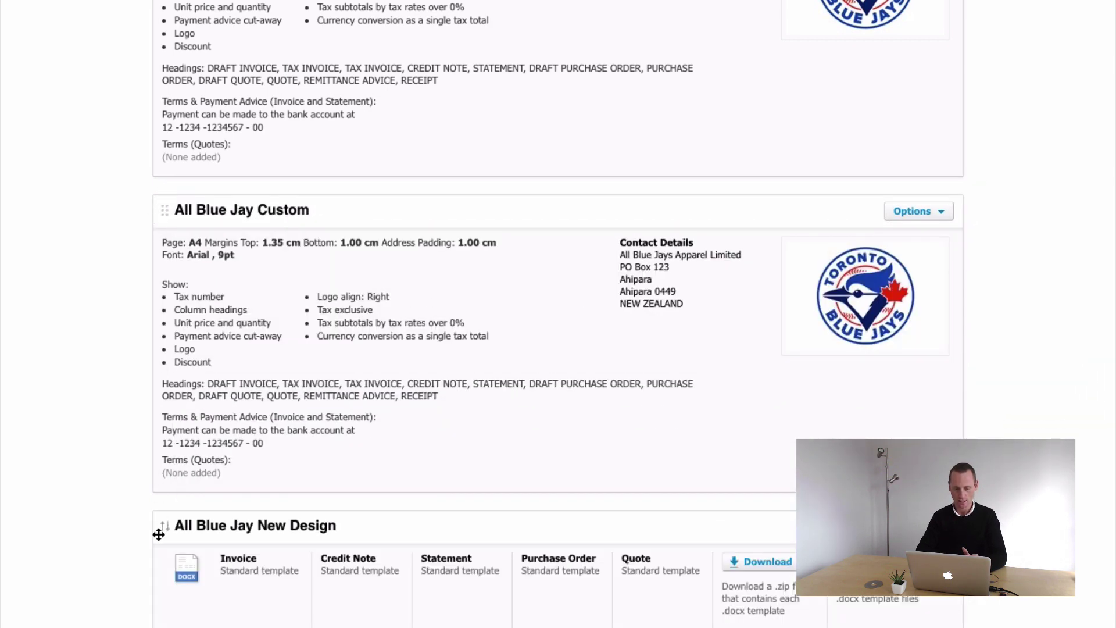
{"action": "left_click_drag", "start_coordinate": [157, 533], "coordinate": [162, 288]}
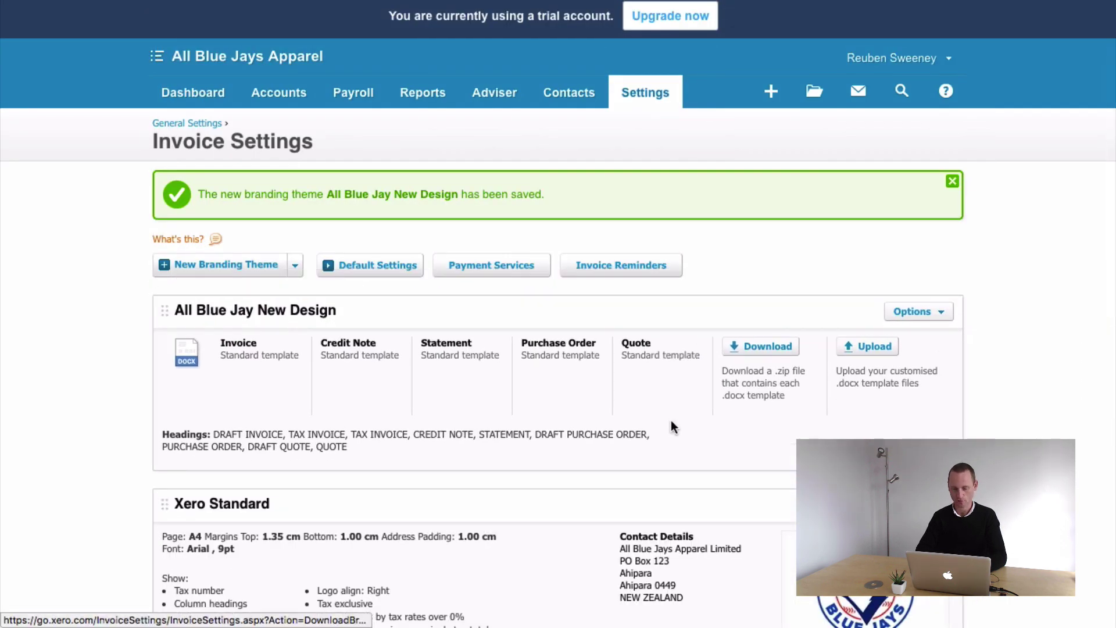
{"action": "scroll", "coordinate": [568, 414], "scroll_direction": "down", "scroll_amount": 2}
{"action": "scroll", "coordinate": [568, 413], "scroll_direction": "up", "scroll_amount": 1}
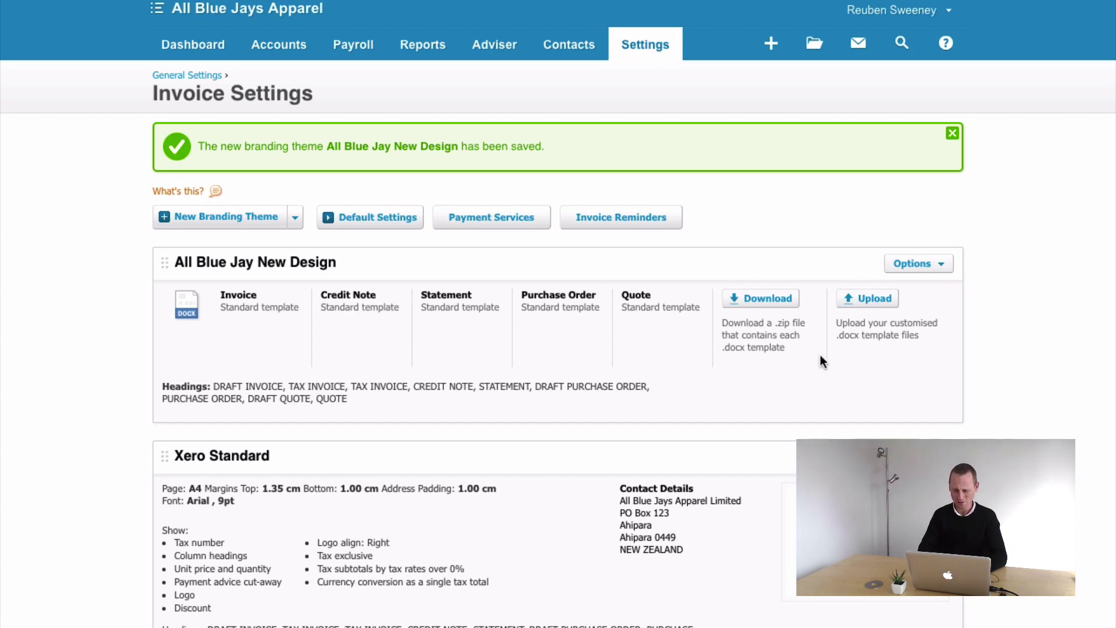
- Switch to the Xero Document Designer Guide PDF and scroll to its TOP TIPS list
{"action": "key", "text": "ctrl+Right"}
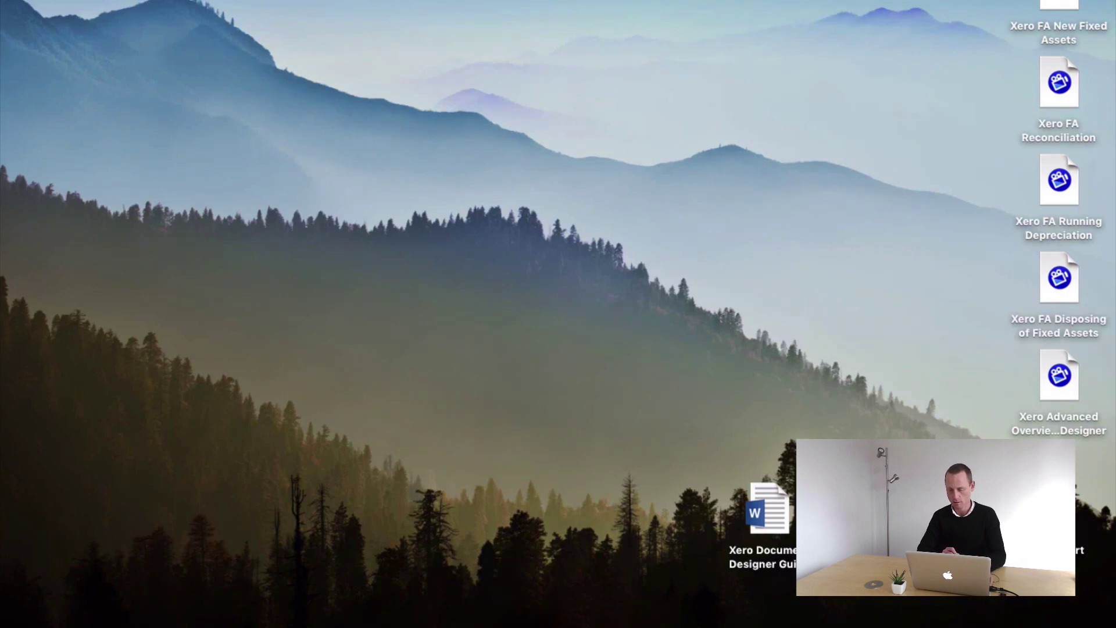
{"action": "key", "text": "ctrl+Right"}
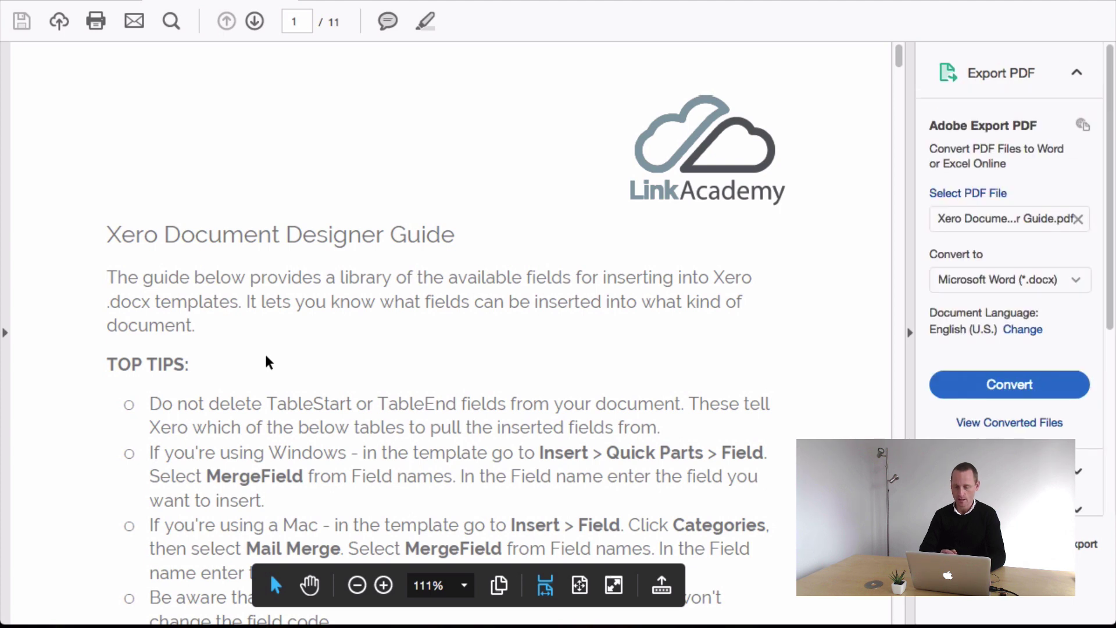
{"action": "scroll", "coordinate": [268, 360], "scroll_direction": "down", "scroll_amount": 5}
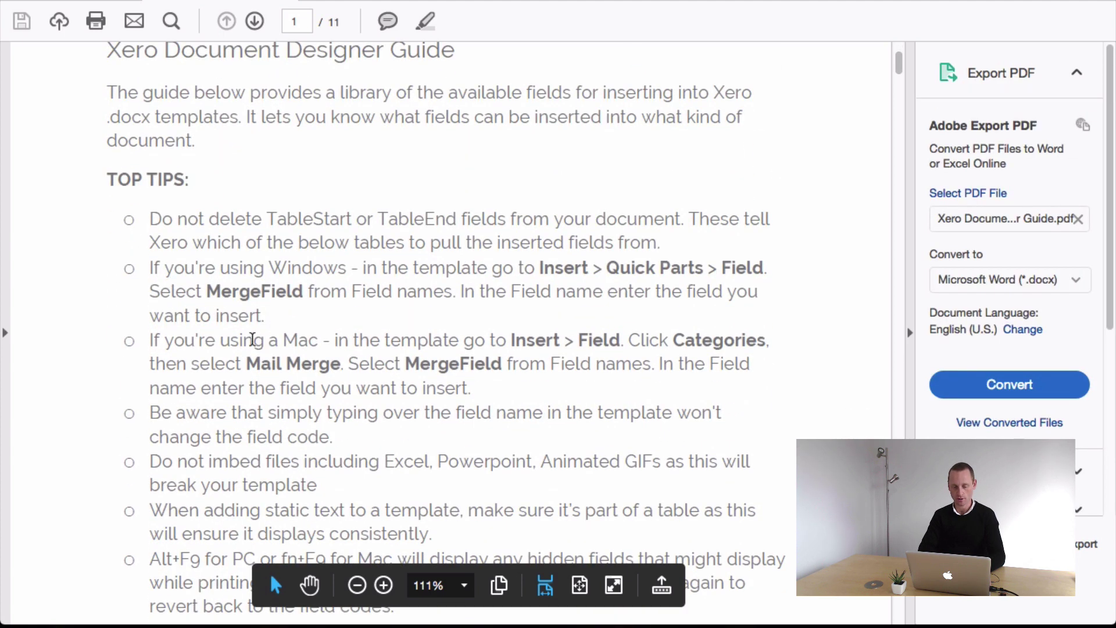
{"action": "scroll", "coordinate": [314, 356], "scroll_direction": "down", "scroll_amount": 4}
{"action": "scroll", "coordinate": [314, 352], "scroll_direction": "up", "scroll_amount": 2}
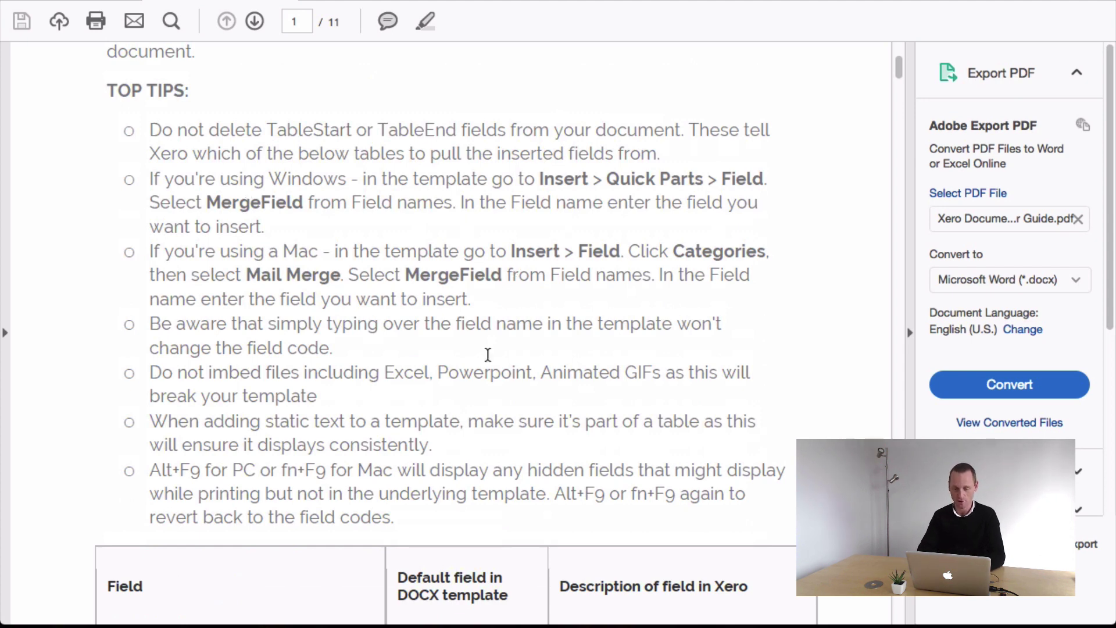
{"action": "scroll", "coordinate": [487, 355], "scroll_direction": "down", "scroll_amount": 9}
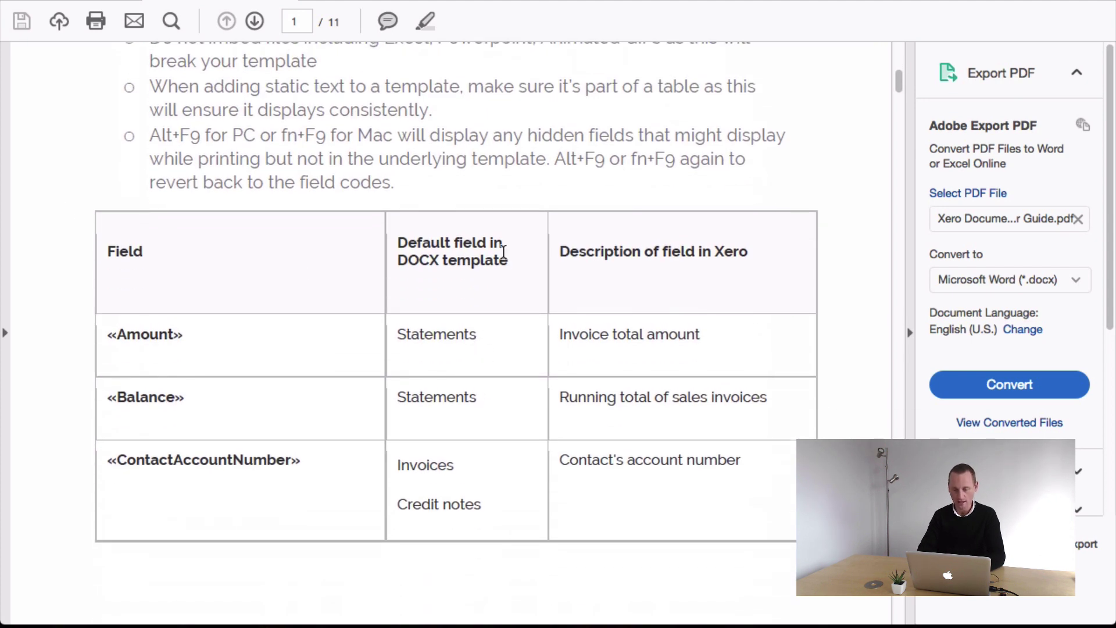
{"action": "scroll", "coordinate": [286, 267], "scroll_direction": "down", "scroll_amount": 10}
{"action": "scroll", "coordinate": [286, 266], "scroll_direction": "up", "scroll_amount": 9}
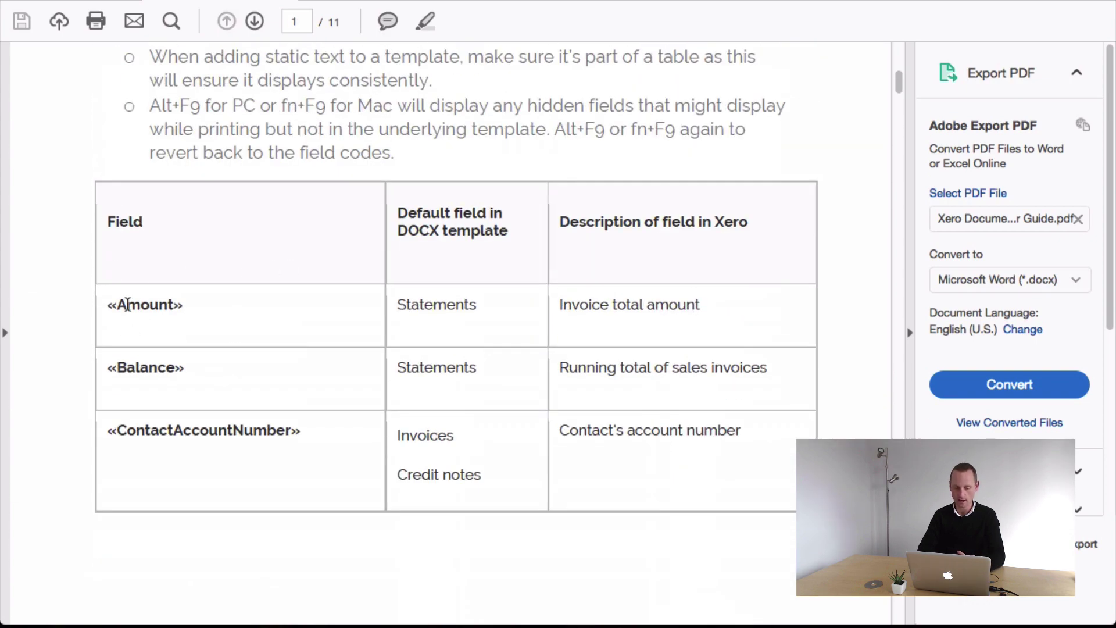
- Select the «Amount» and «ContactName» field names in the guide's field table
{"action": "left_click_drag", "start_coordinate": [107, 305], "coordinate": [182, 317]}
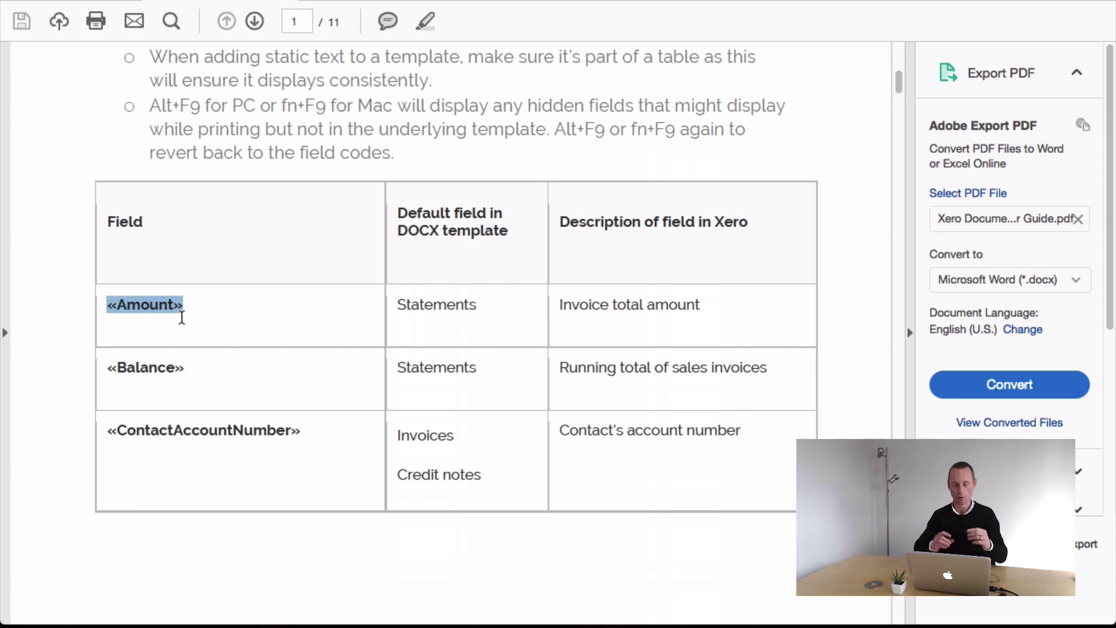
{"action": "left_click", "coordinate": [168, 317]}
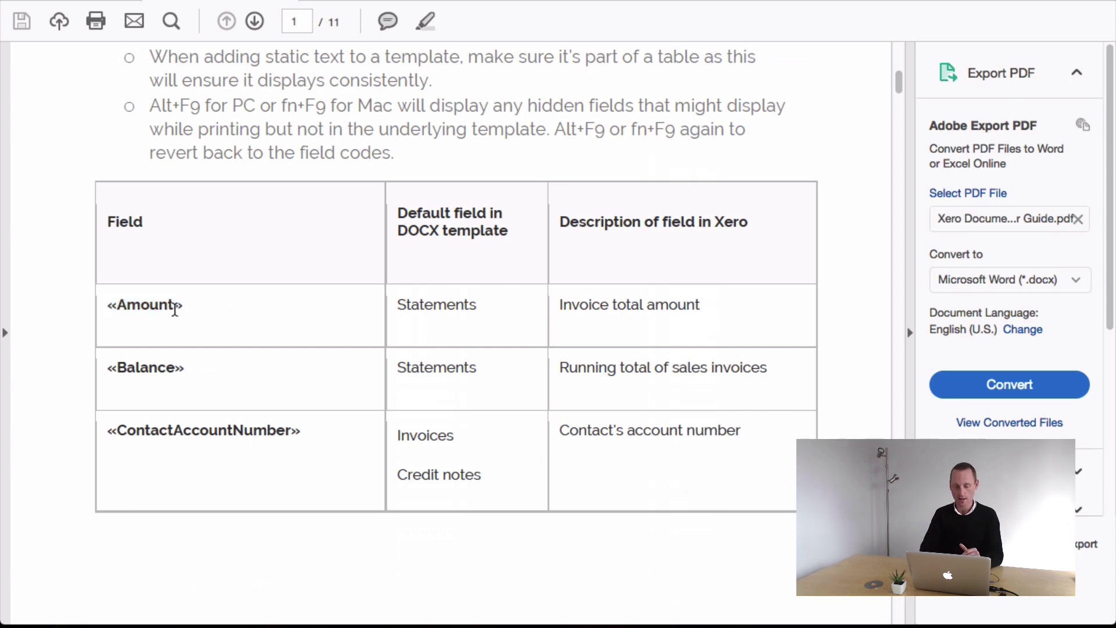
{"action": "left_click_drag", "start_coordinate": [174, 306], "coordinate": [118, 302]}
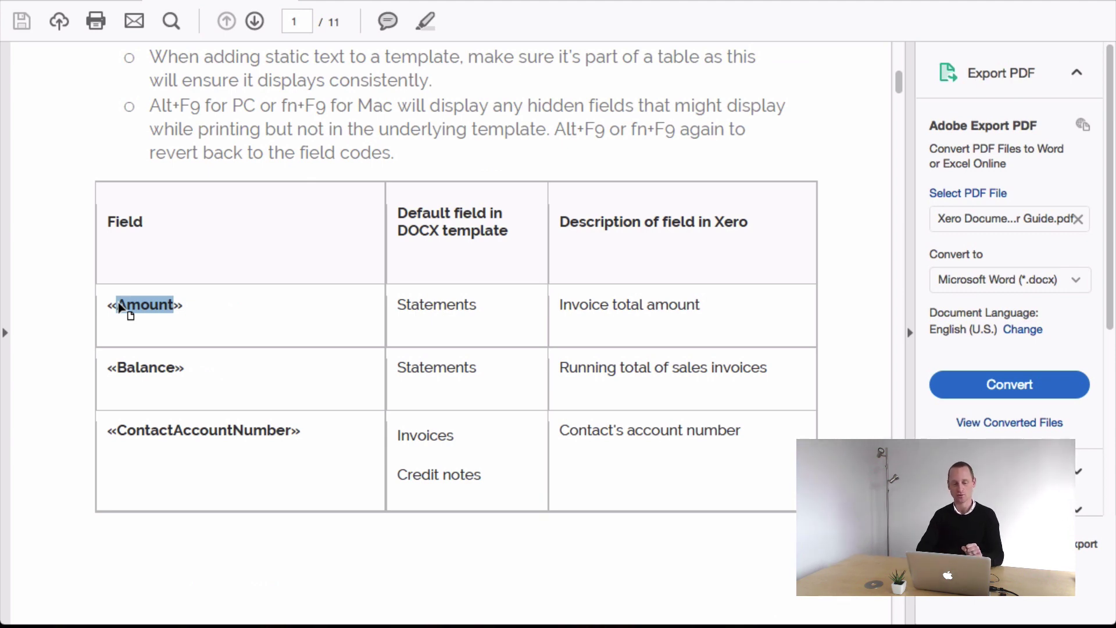
{"action": "scroll", "coordinate": [146, 354], "scroll_direction": "down", "scroll_amount": 8}
{"action": "scroll", "coordinate": [147, 360], "scroll_direction": "down", "scroll_amount": 6}
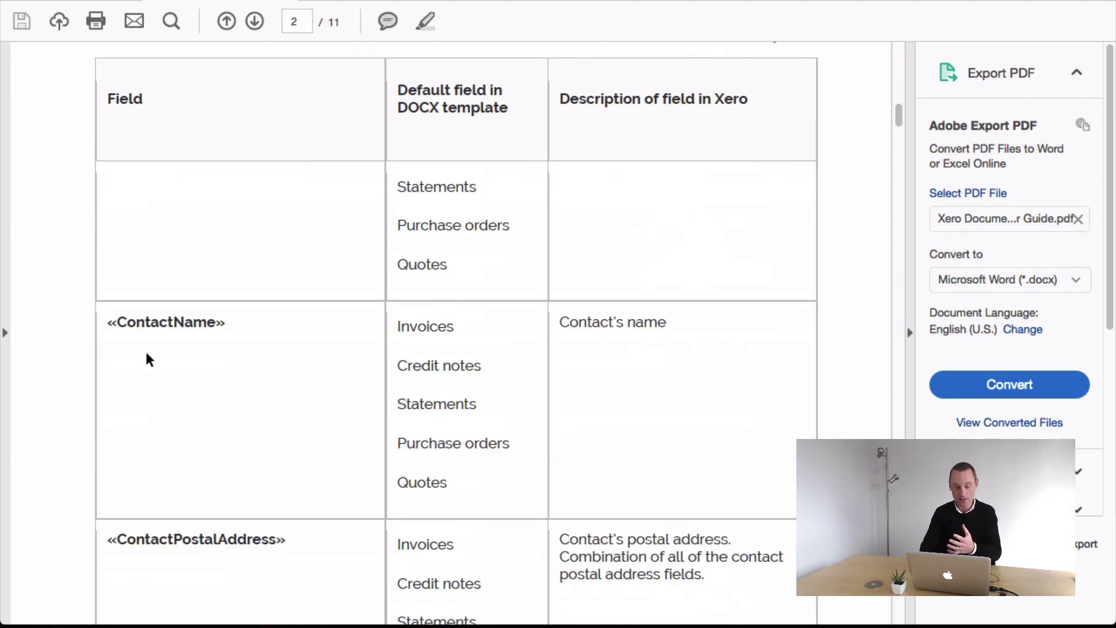
{"action": "mouse_move", "coordinate": [126, 323]}
{"action": "left_mouse_down"}
{"action": "mouse_move", "coordinate": [213, 320]}
{"action": "mouse_move", "coordinate": [117, 323]}
{"action": "left_mouse_up"}
{"action": "left_click", "coordinate": [145, 324]}
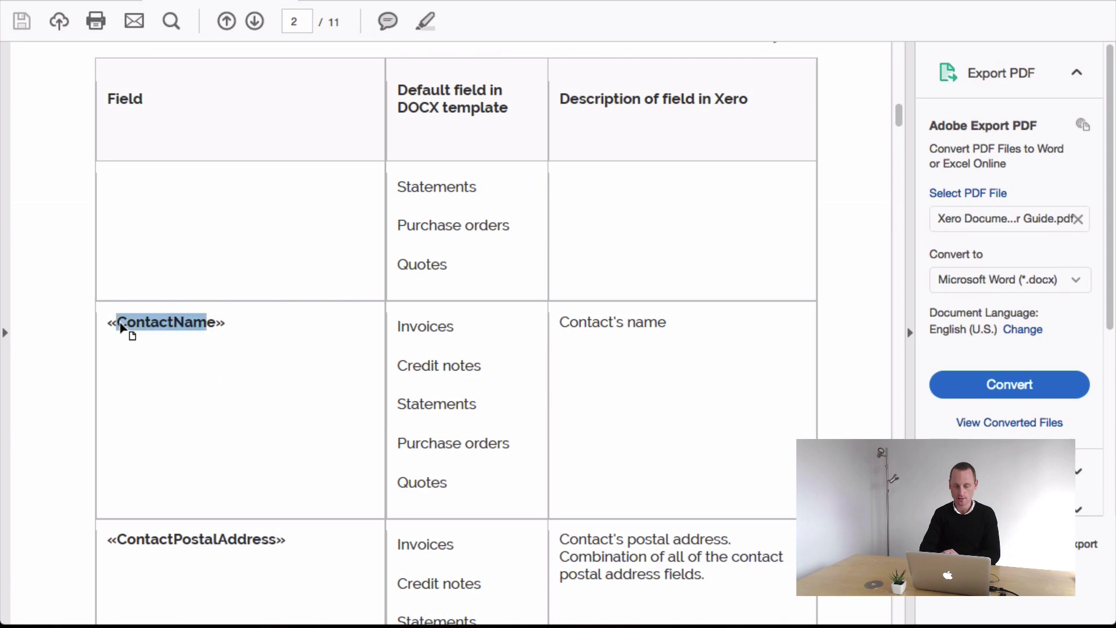
{"action": "left_click_drag", "start_coordinate": [219, 324], "coordinate": [118, 324]}
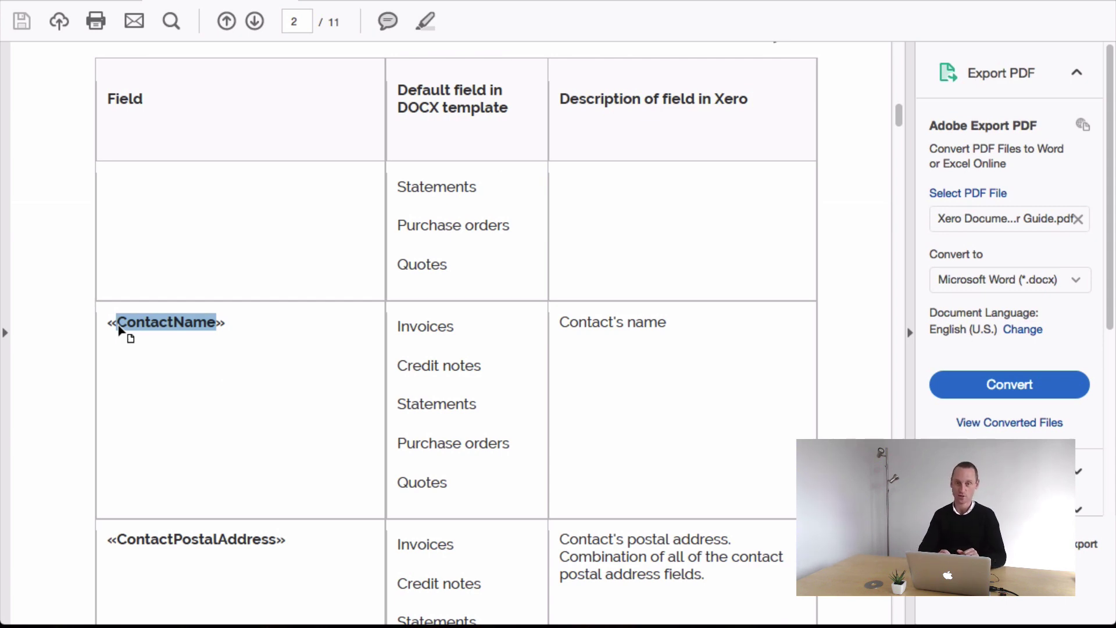
{"action": "left_click", "coordinate": [204, 354]}
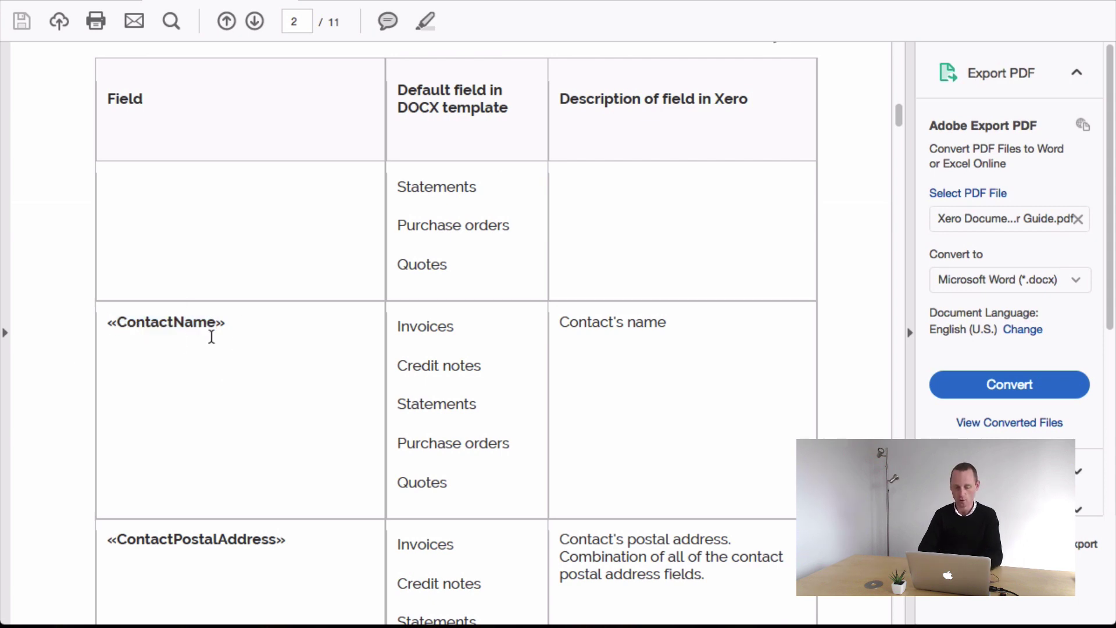
{"action": "scroll", "coordinate": [269, 411], "scroll_direction": "down", "scroll_amount": 2}
{"action": "scroll", "coordinate": [268, 407], "scroll_direction": "down", "scroll_amount": 4}
{"action": "scroll", "coordinate": [267, 406], "scroll_direction": "up", "scroll_amount": 15}
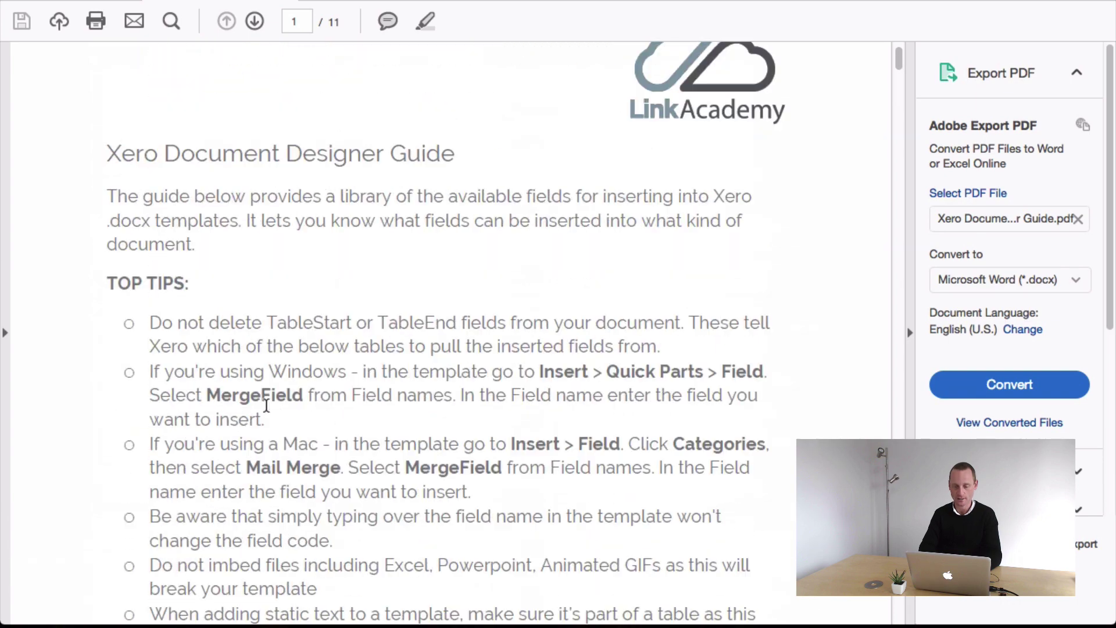
{"action": "scroll", "coordinate": [267, 406], "scroll_direction": "down", "scroll_amount": 3}
{"action": "scroll", "coordinate": [266, 405], "scroll_direction": "up", "scroll_amount": 1}
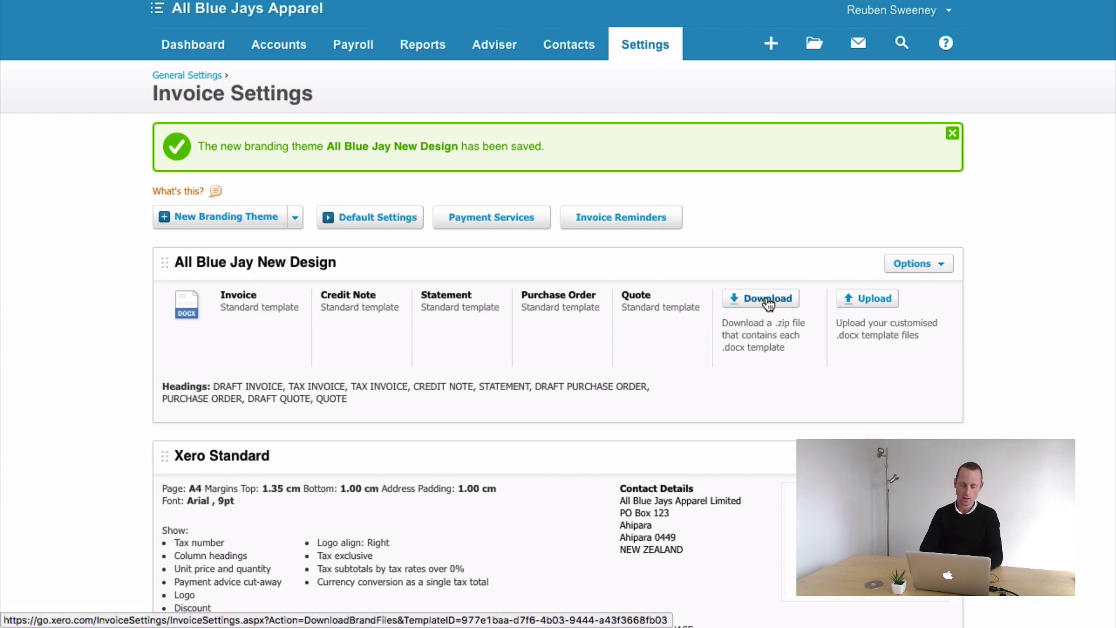
- Download the All Blue Jay New Design templates zip and open it from the download bar
{"action": "left_click", "coordinate": [768, 301]}
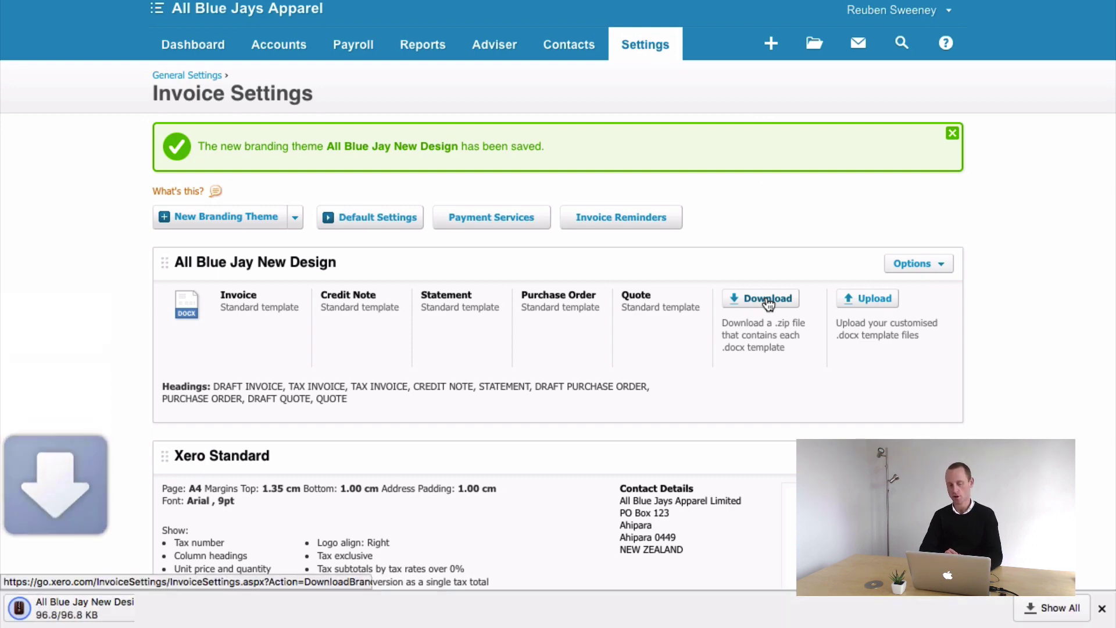
{"action": "mouse_move", "coordinate": [260, 625]}
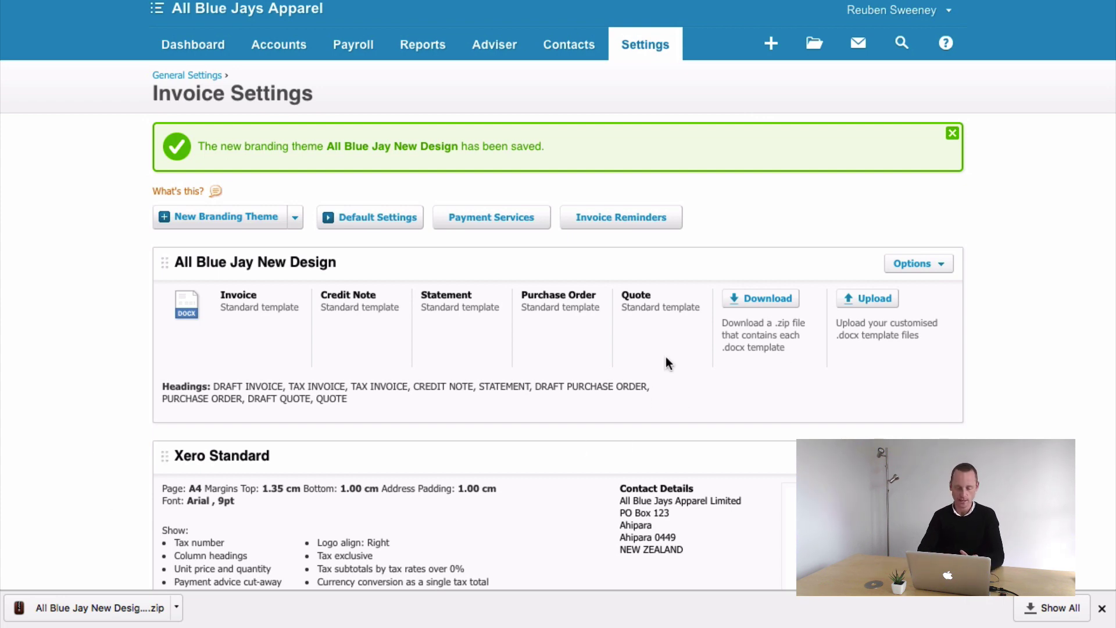
{"action": "left_click", "coordinate": [121, 610]}
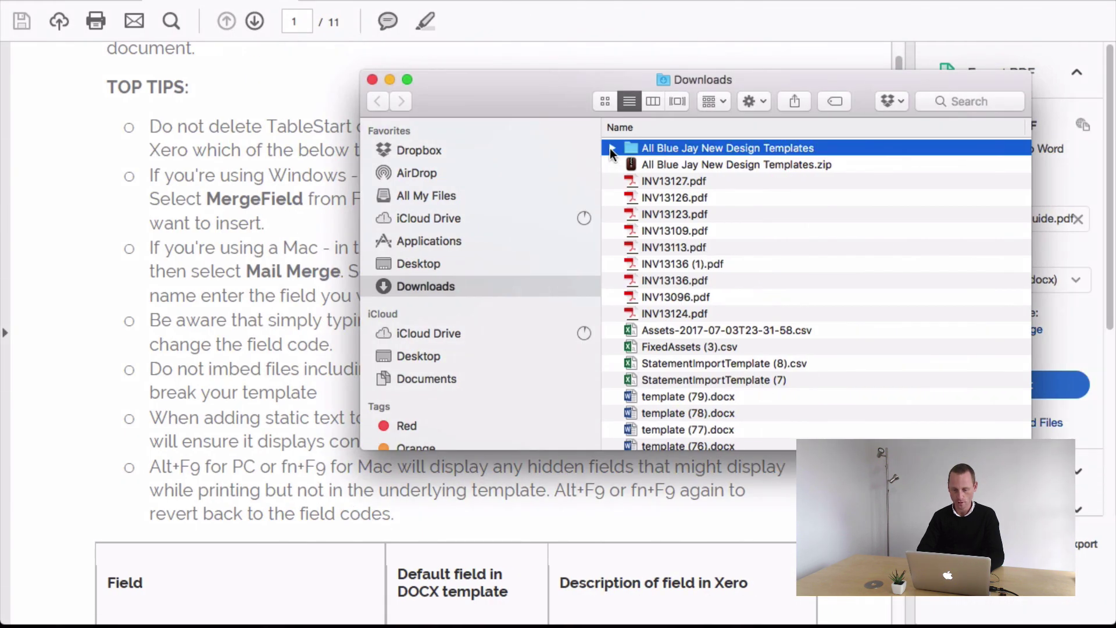
- Move the five .docx templates, CreditNote through Statement, from Downloads onto the desktop
{"action": "left_click", "coordinate": [612, 148]}
{"action": "left_click", "coordinate": [680, 168]}
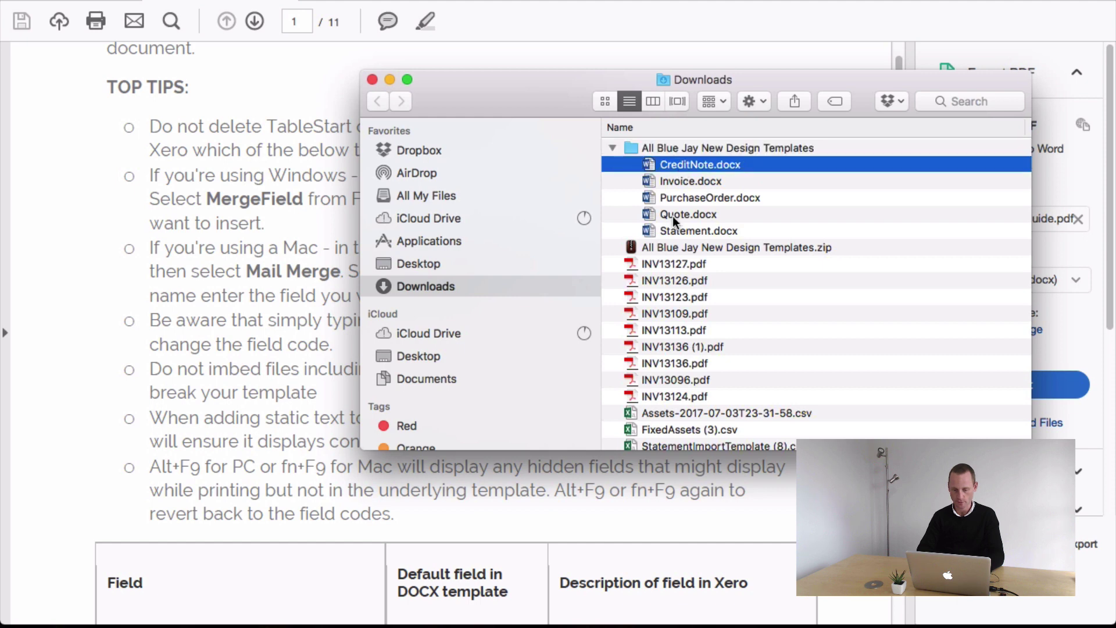
{"action": "left_click", "coordinate": [676, 231], "text": "shift"}
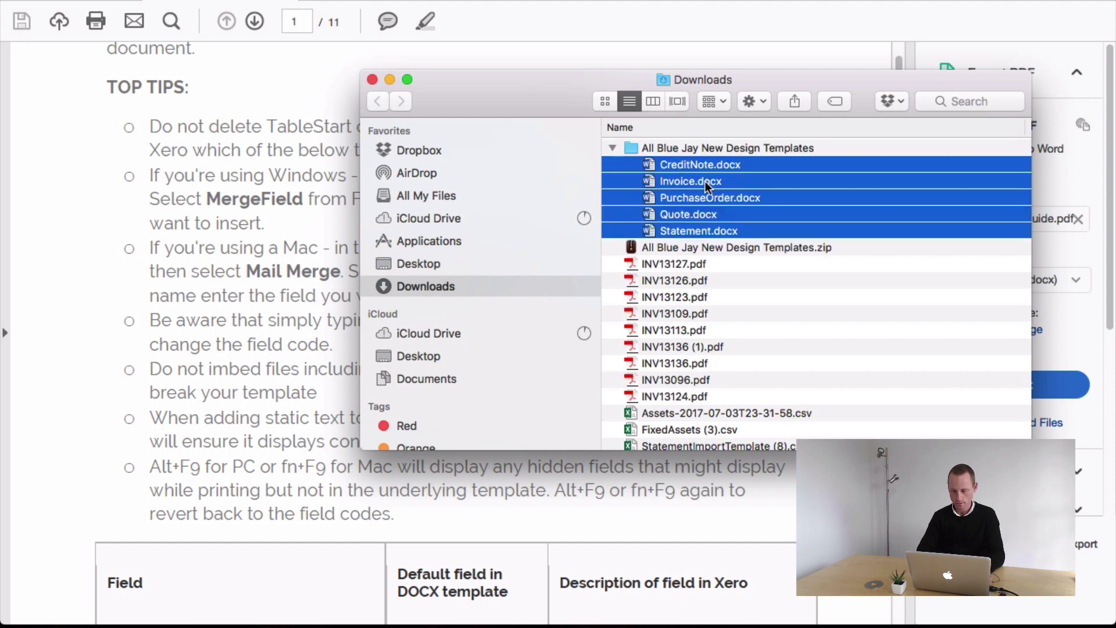
{"action": "left_click_drag", "start_coordinate": [705, 183], "coordinate": [737, 160]}
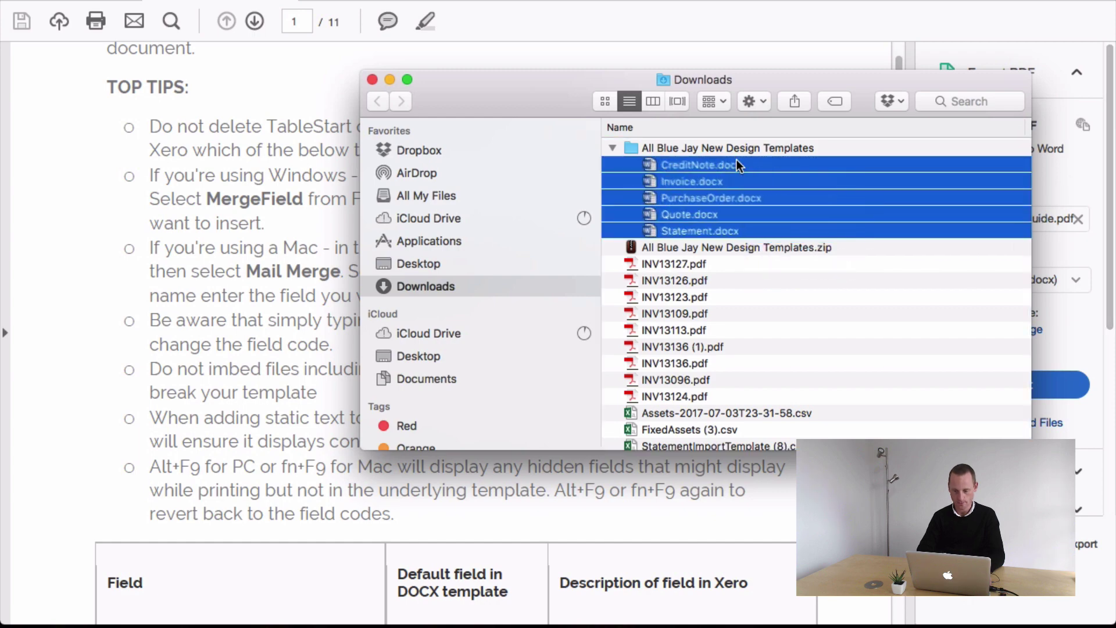
- Clear the windows away and open Invoice.docx from the desktop
{"action": "left_click", "coordinate": [390, 80]}
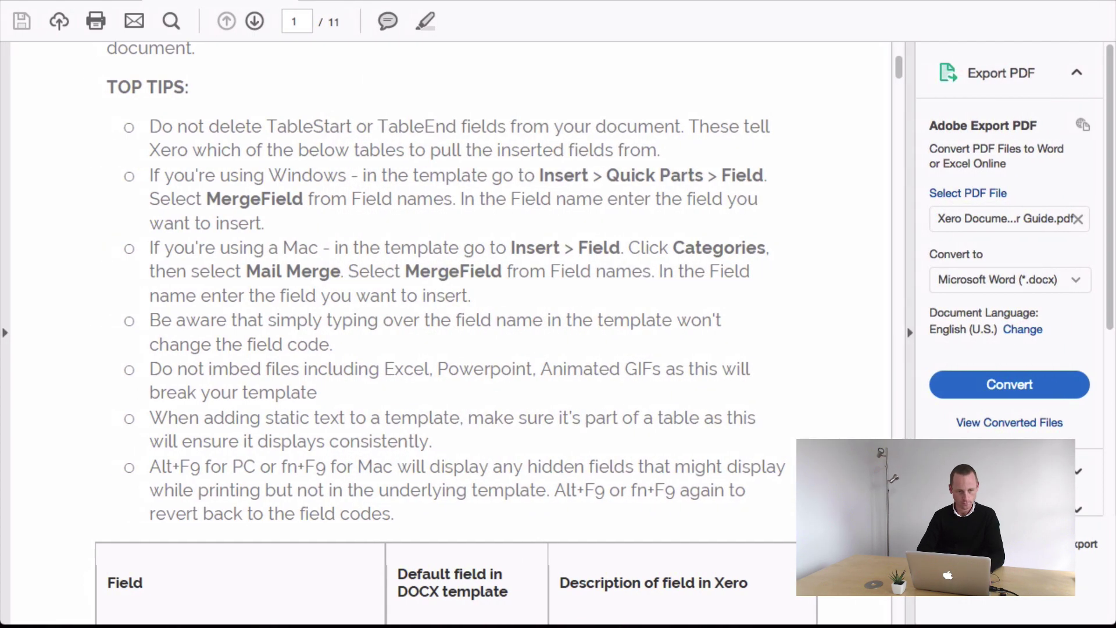
{"action": "key", "text": "super+m"}
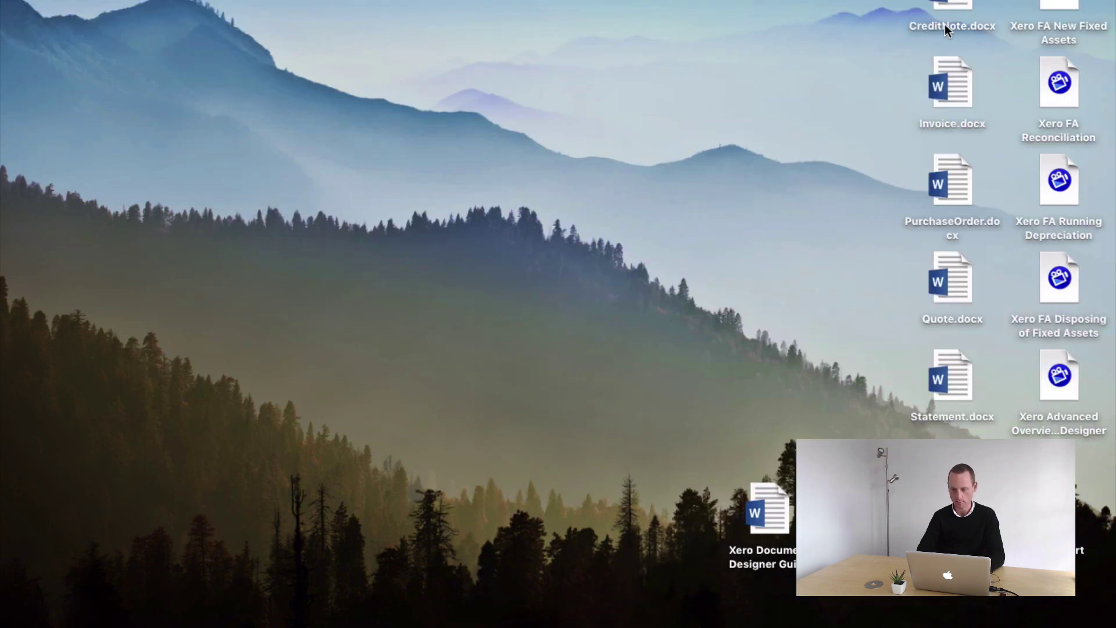
{"action": "left_click", "coordinate": [951, 88]}
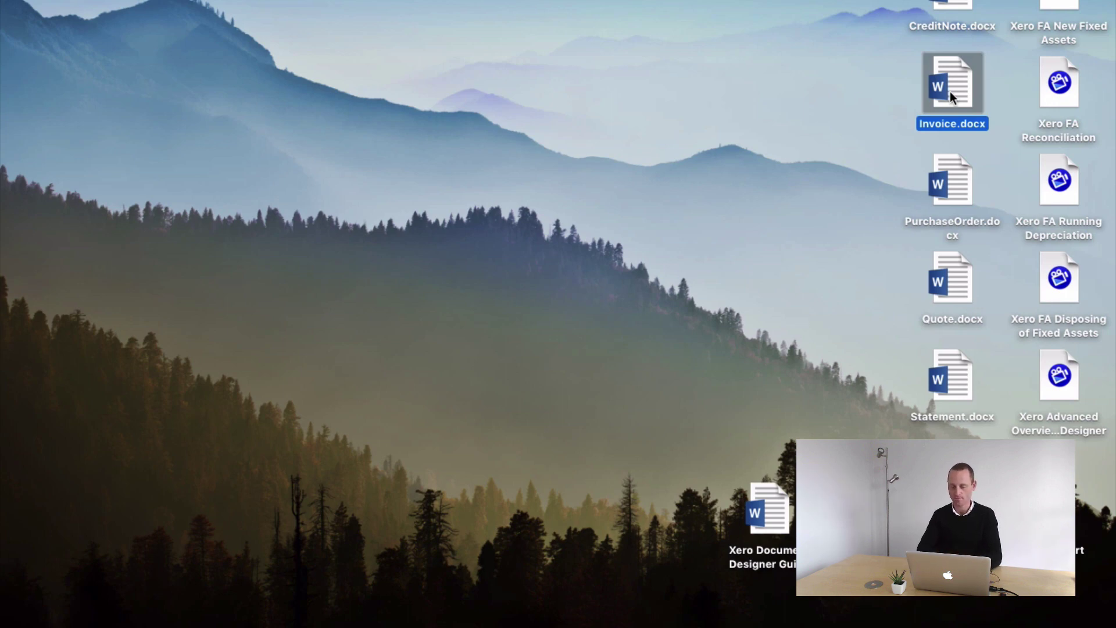
{"action": "double_click", "coordinate": [950, 92]}
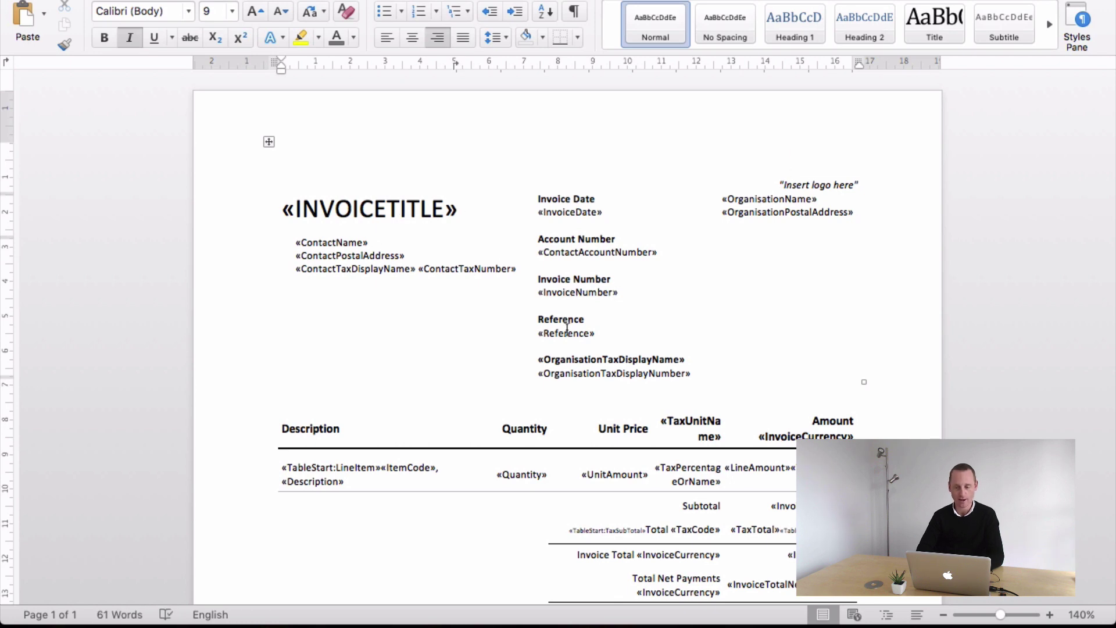
{"action": "scroll", "coordinate": [566, 327], "scroll_direction": "down", "scroll_amount": 3}
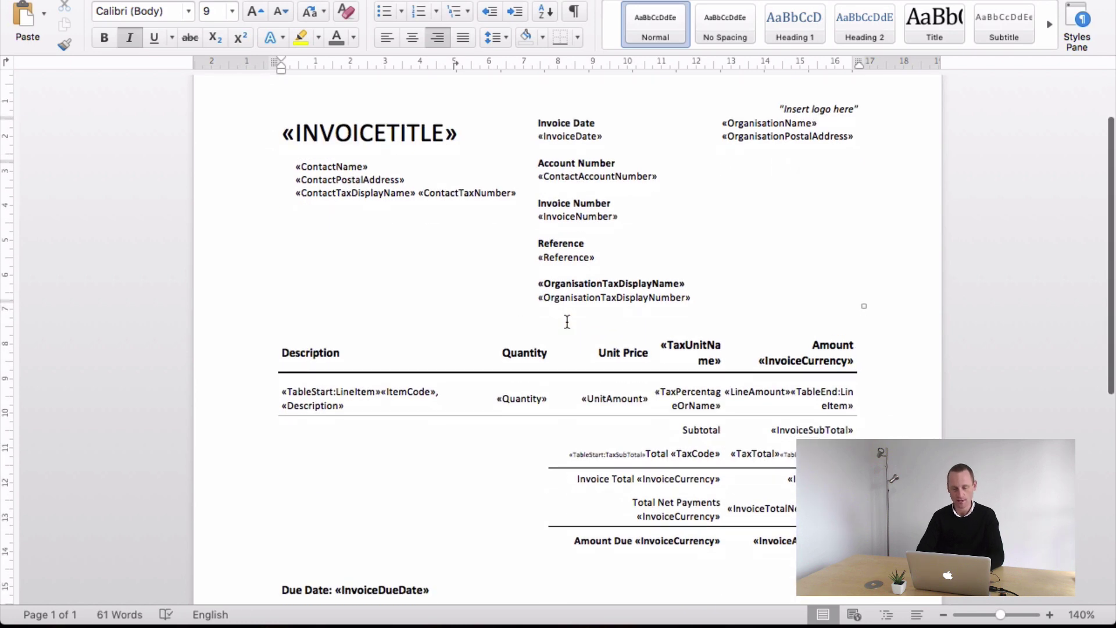
{"action": "scroll", "coordinate": [622, 197], "scroll_direction": "up", "scroll_amount": 2}
{"action": "left_click", "coordinate": [553, 195]}
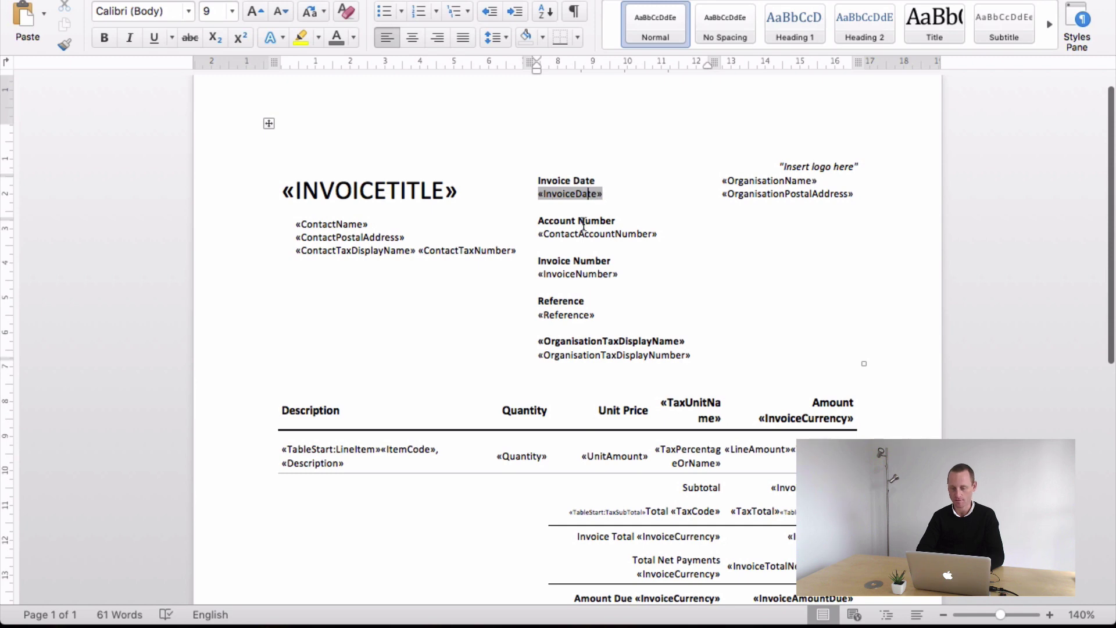
{"action": "left_click", "coordinate": [570, 235]}
{"action": "left_click", "coordinate": [553, 280]}
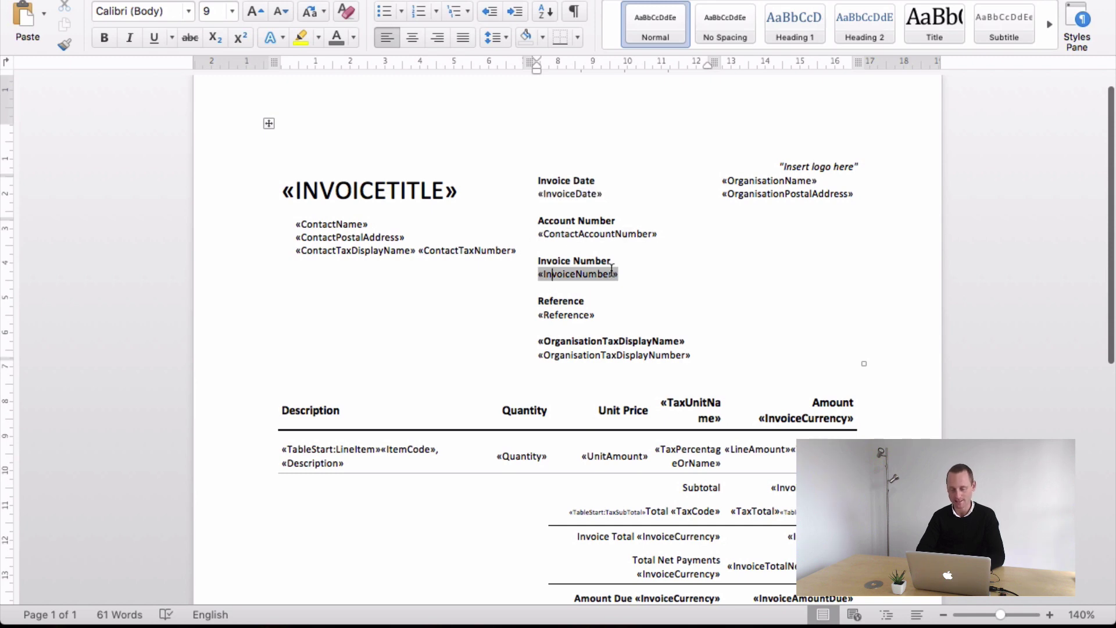
{"action": "left_click_drag", "start_coordinate": [622, 273], "coordinate": [543, 275]}
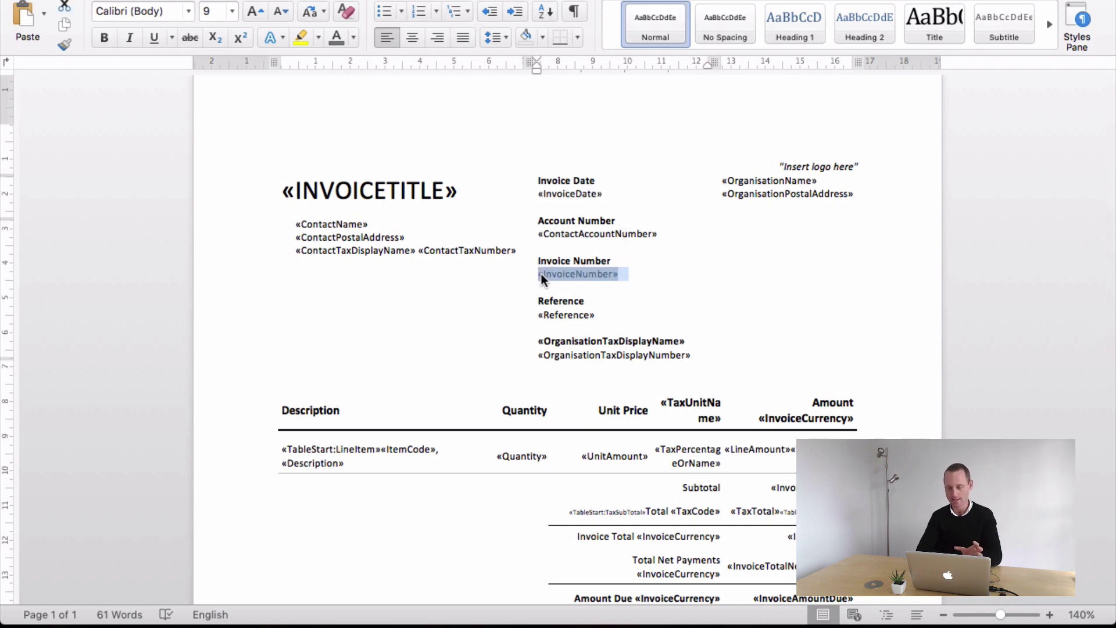
{"action": "left_click", "coordinate": [545, 314]}
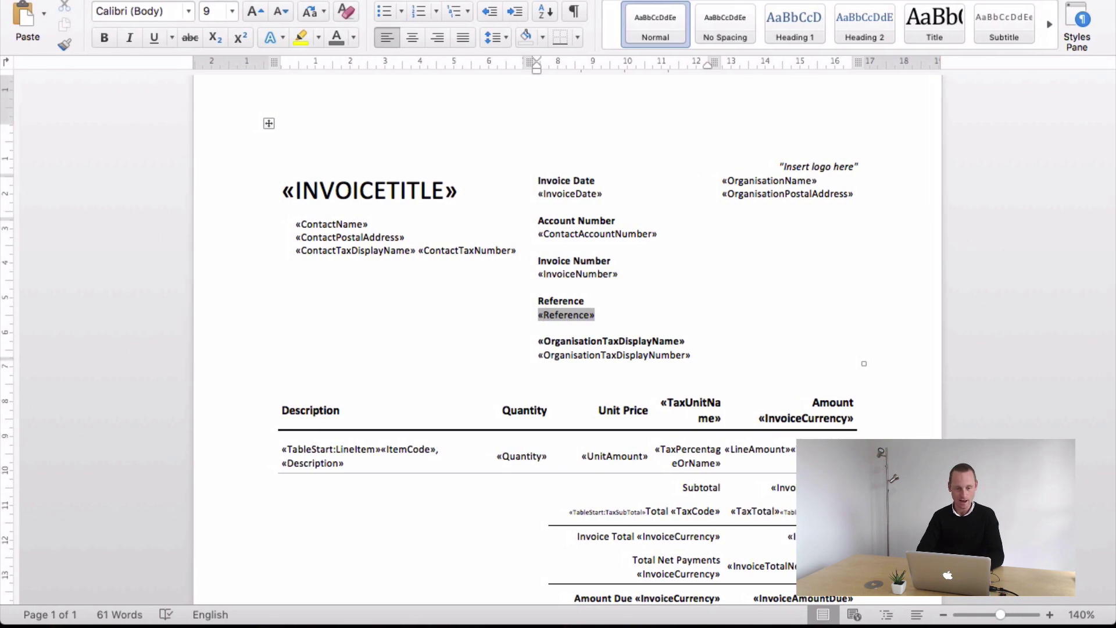
{"action": "key", "text": "super+m"}
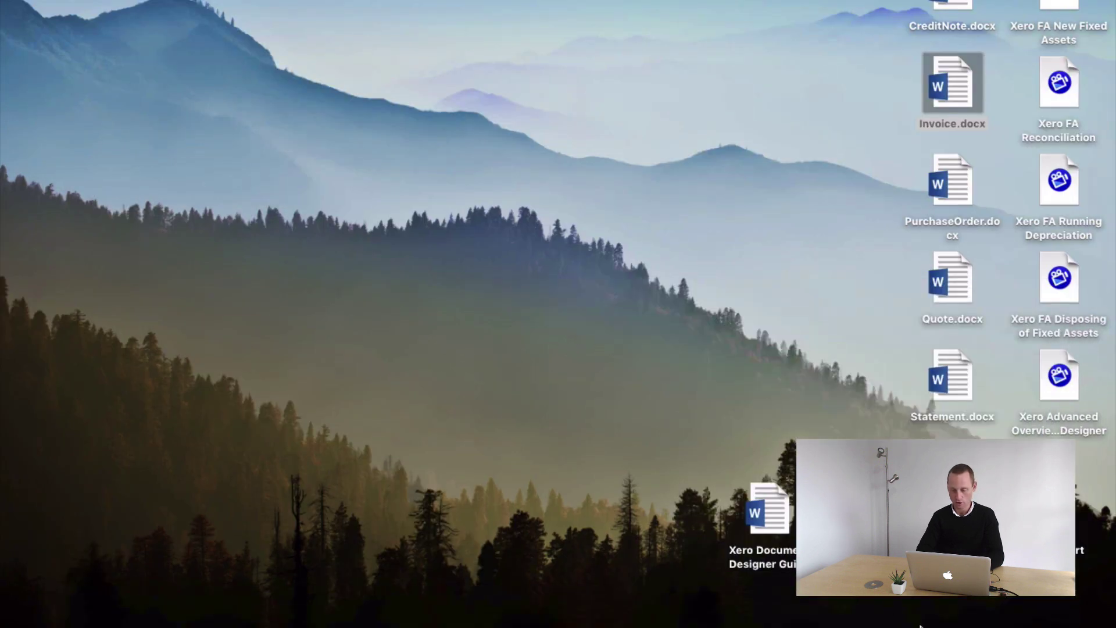
- Locate the «ContactAccountNumber» entry in the guide's field table, then return to Word
{"action": "left_click", "coordinate": [959, 603]}
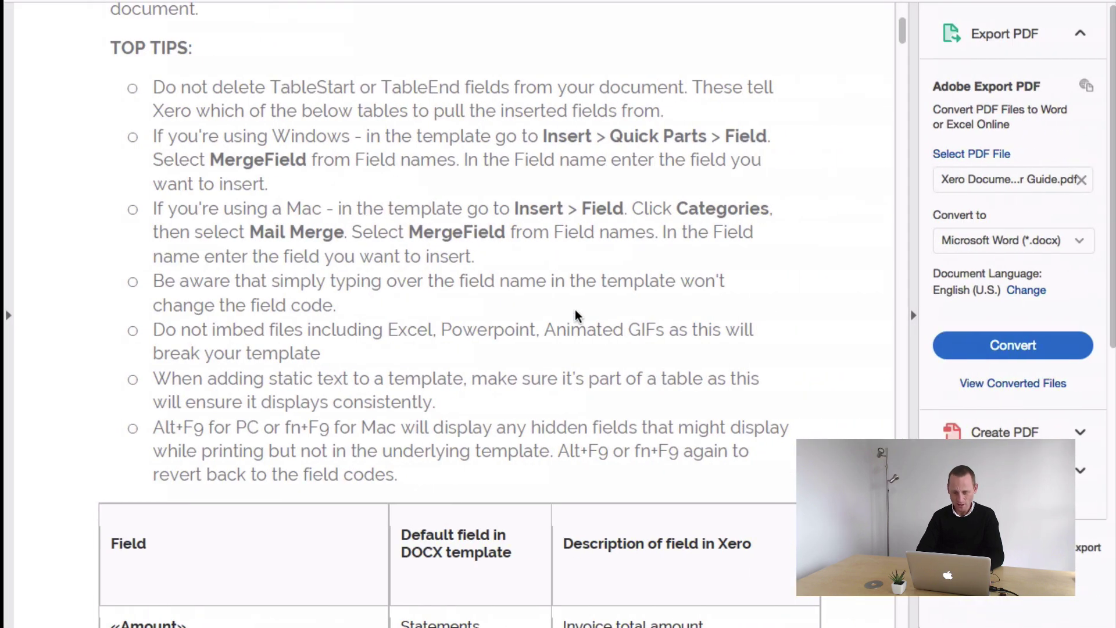
{"action": "scroll", "coordinate": [516, 261], "scroll_direction": "down", "scroll_amount": 10}
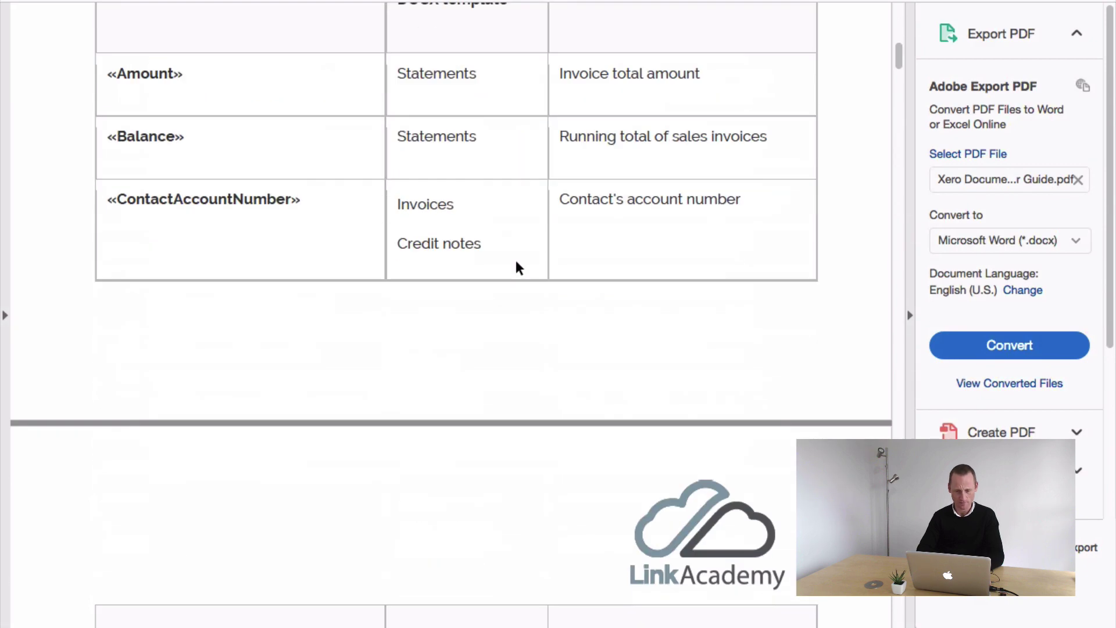
{"action": "left_click_drag", "start_coordinate": [127, 202], "coordinate": [278, 205]}
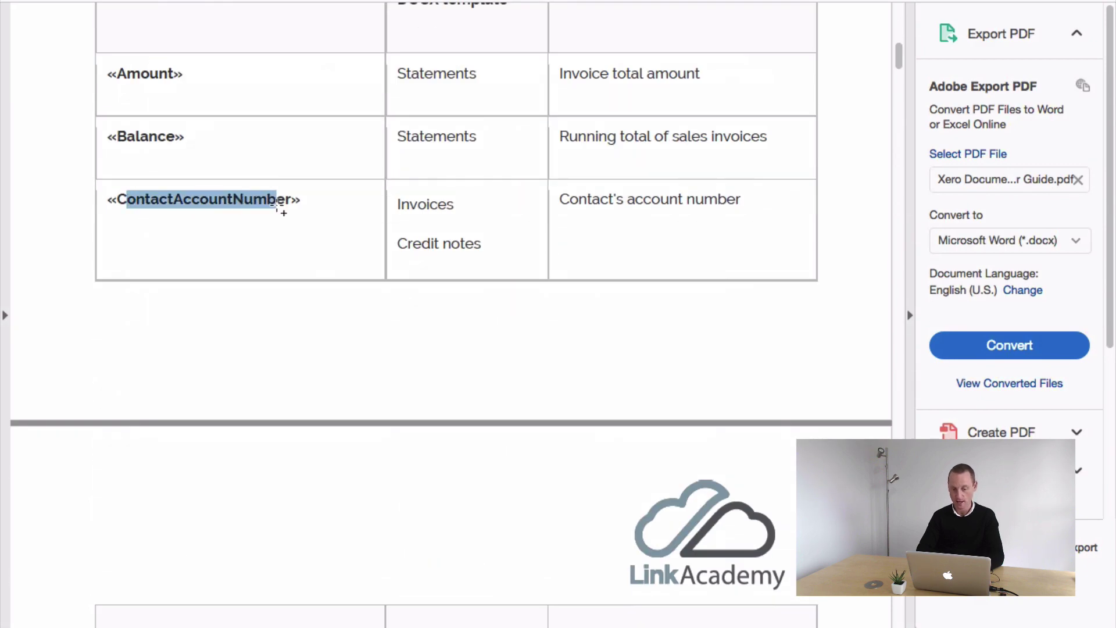
{"action": "left_click", "coordinate": [290, 200]}
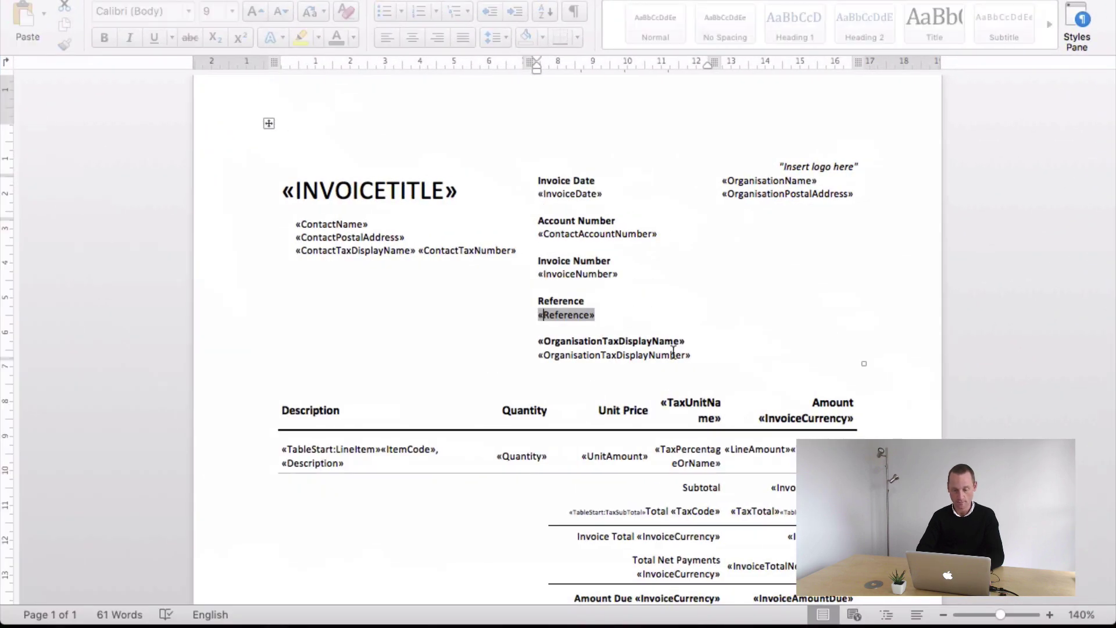
{"action": "scroll", "coordinate": [545, 379], "scroll_direction": "down", "scroll_amount": 2}
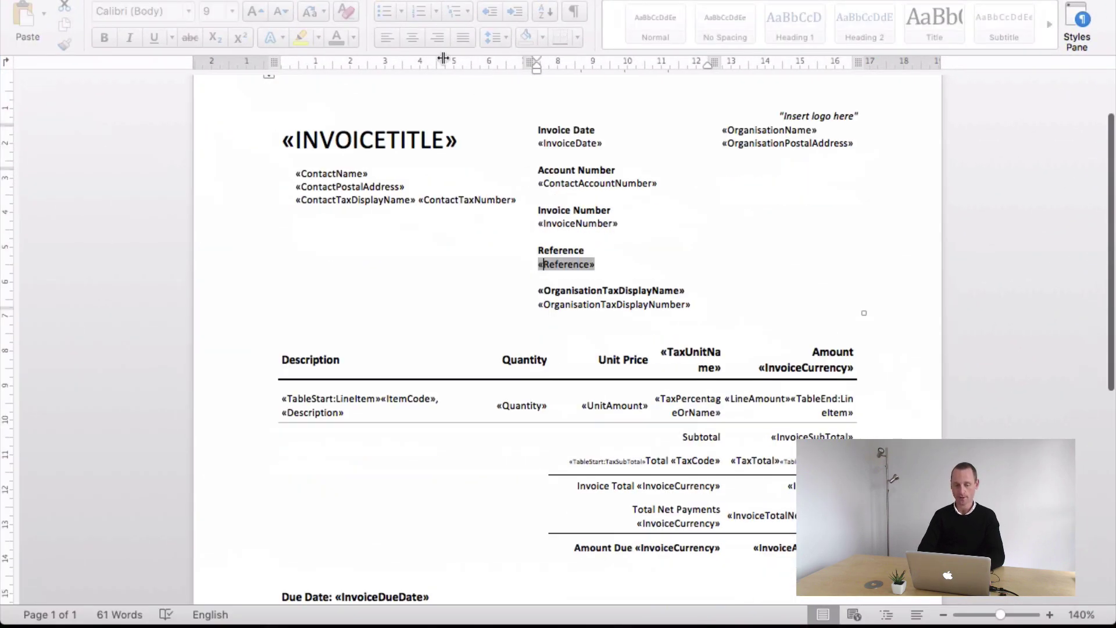
{"action": "left_click", "coordinate": [457, 144]}
{"action": "scroll", "coordinate": [546, 309], "scroll_direction": "down", "scroll_amount": 2}
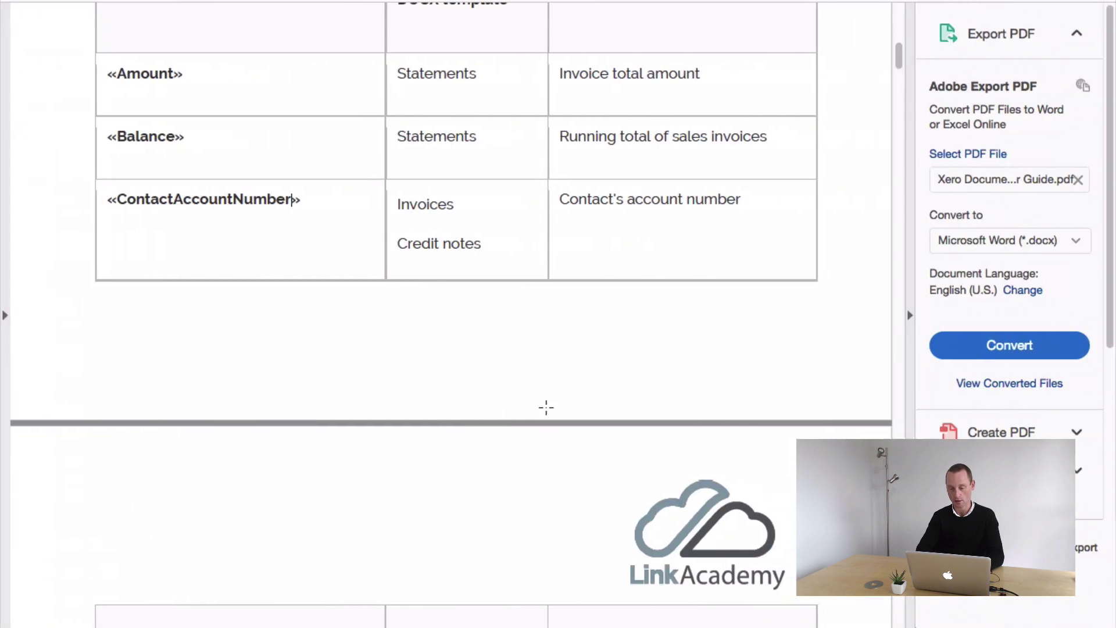
{"action": "key", "text": "ctrl+Left"}
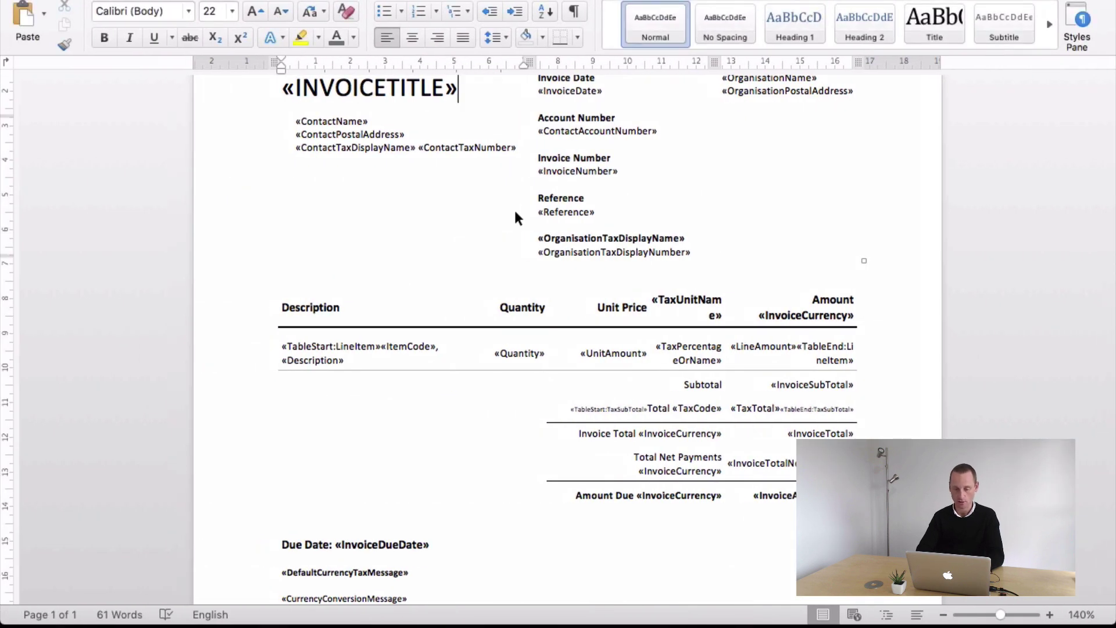
- Inspect the header table's logo row, «INVOICETITLE», «ContactName» and «ContactTaxDisplayName» cells
{"action": "scroll", "coordinate": [515, 212], "scroll_direction": "up", "scroll_amount": 2}
{"action": "scroll", "coordinate": [518, 232], "scroll_direction": "up", "scroll_amount": 3}
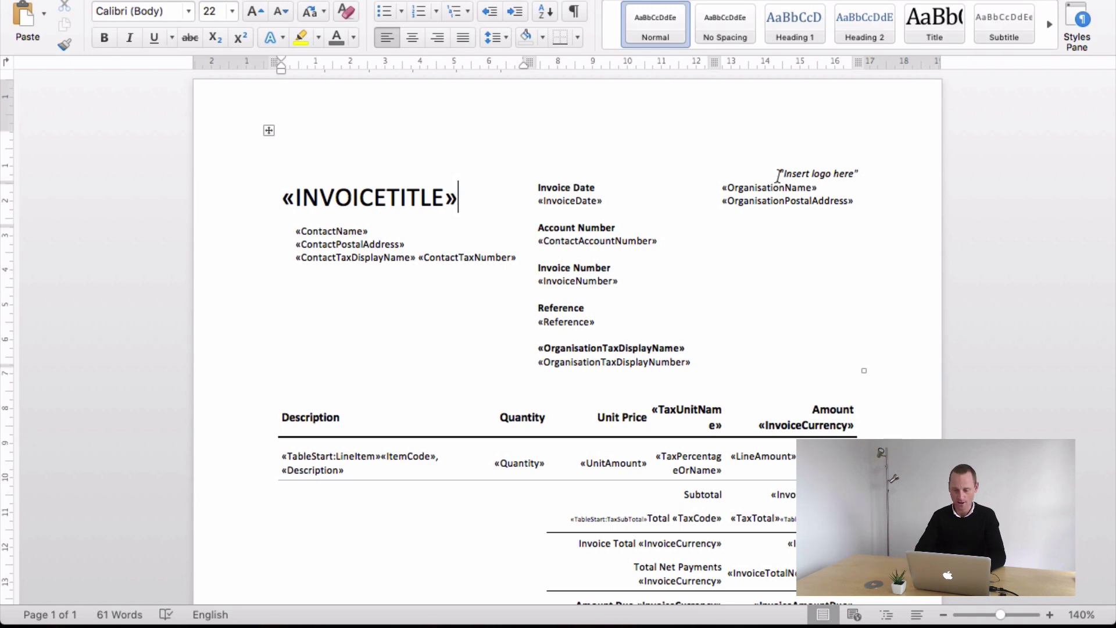
{"action": "triple_click", "coordinate": [780, 175]}
{"action": "left_click", "coordinate": [481, 202]}
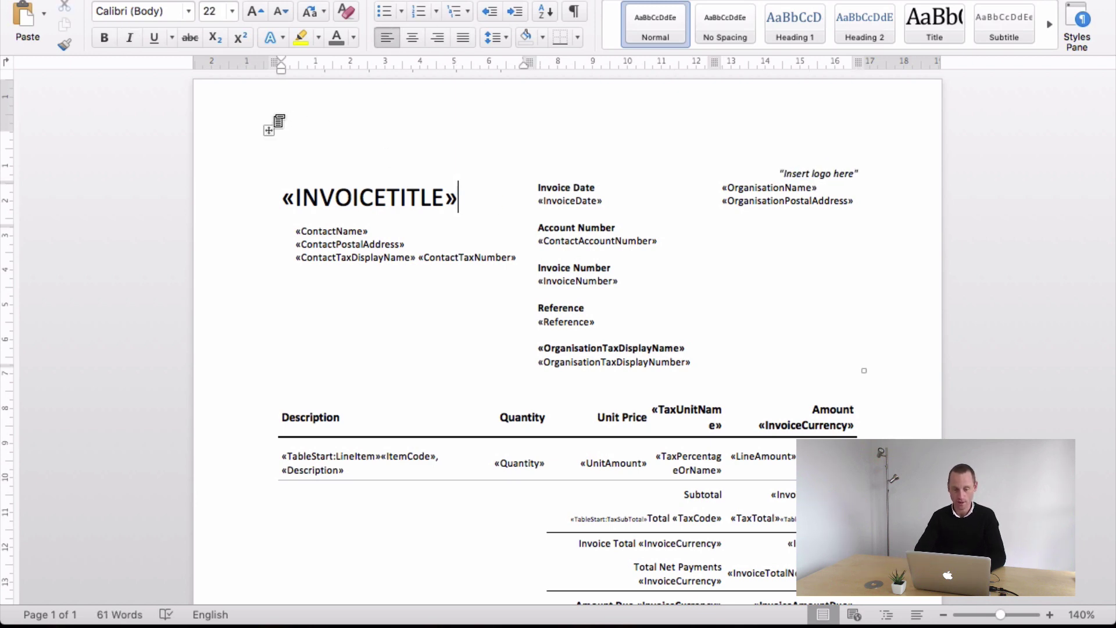
{"action": "left_click", "coordinate": [273, 140]}
{"action": "double_click", "coordinate": [378, 259]}
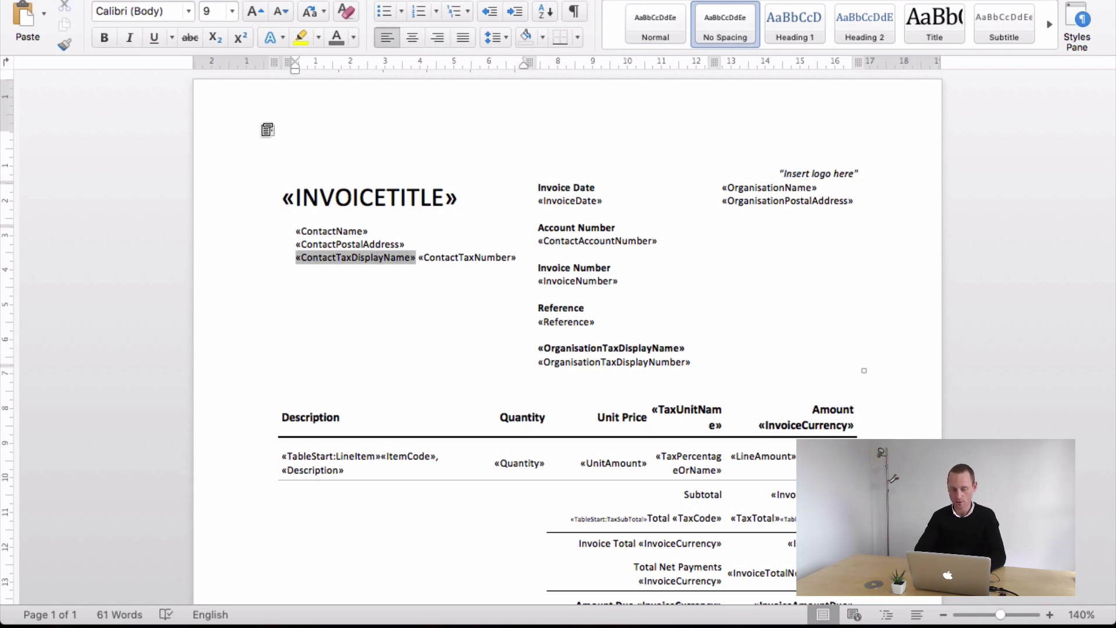
{"action": "left_click", "coordinate": [267, 131]}
{"action": "double_click", "coordinate": [331, 231]}
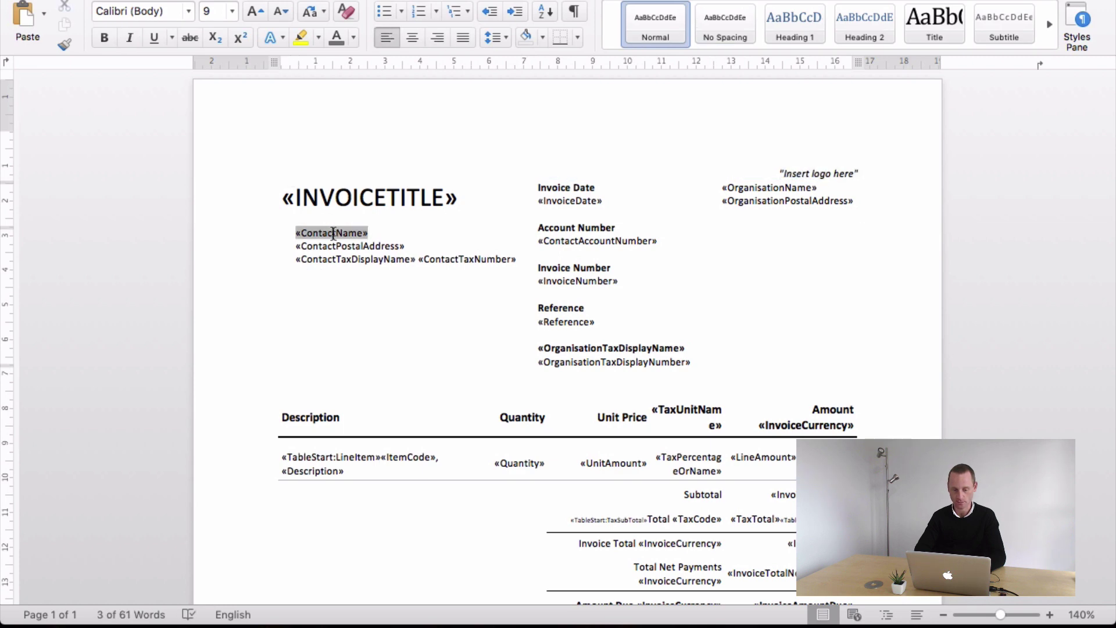
{"action": "left_click_drag", "start_coordinate": [285, 197], "coordinate": [518, 441]}
{"action": "left_click", "coordinate": [401, 463]}
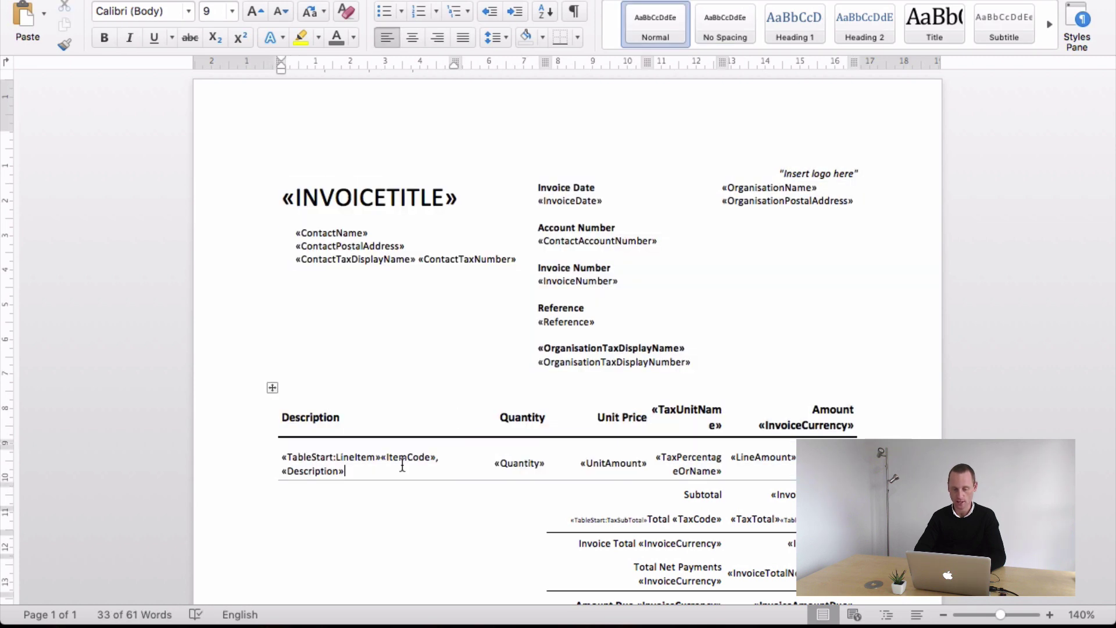
- Add a Quantity column holding the «Quantity» field to the line-item table
{"action": "left_click", "coordinate": [272, 388]}
{"action": "scroll", "coordinate": [419, 391], "scroll_direction": "down", "scroll_amount": 5}
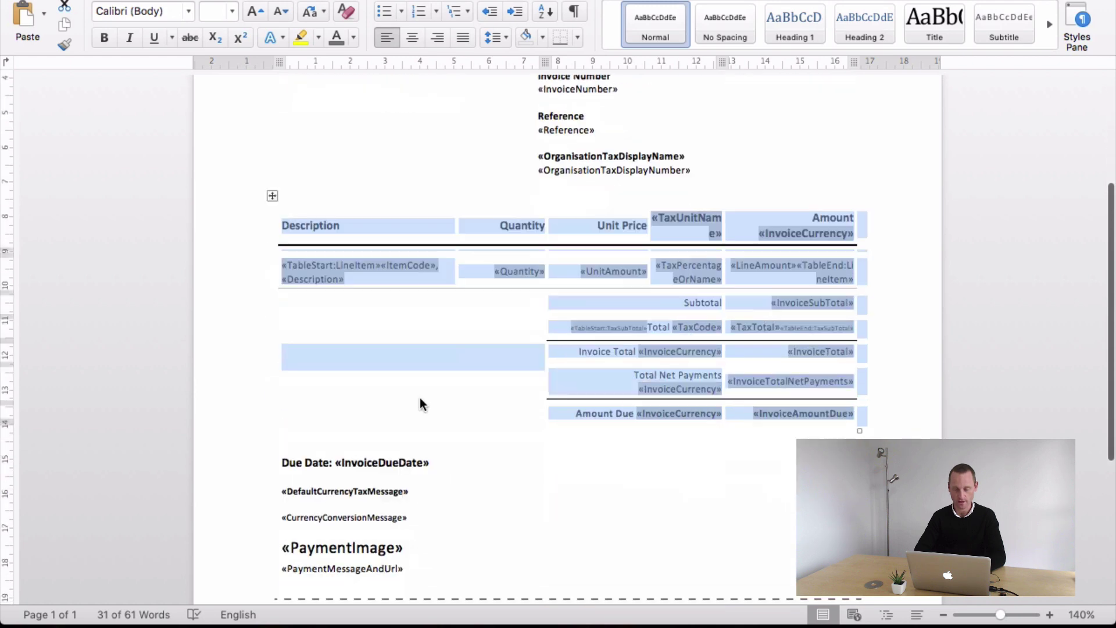
{"action": "left_click", "coordinate": [420, 398]}
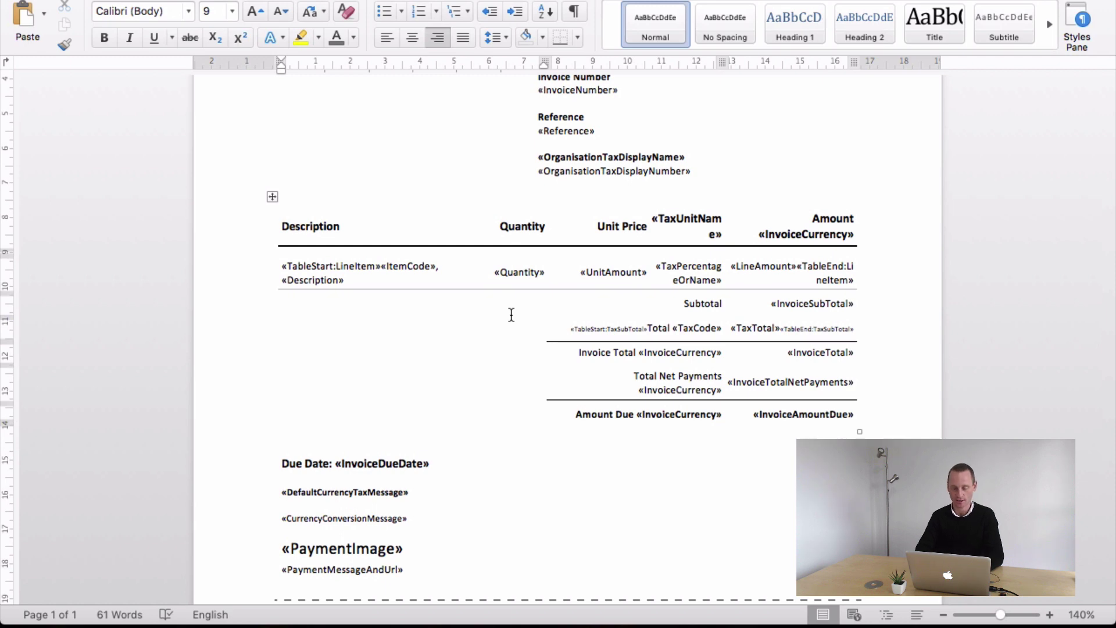
{"action": "scroll", "coordinate": [512, 315], "scroll_direction": "down", "scroll_amount": 1}
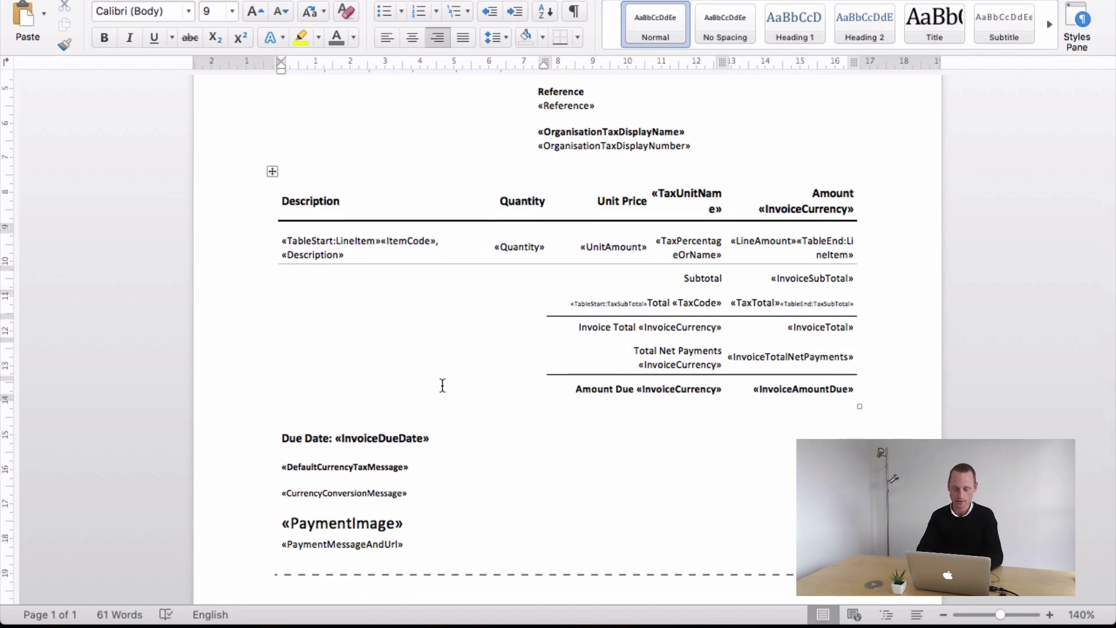
{"action": "scroll", "coordinate": [443, 386], "scroll_direction": "down", "scroll_amount": 5}
{"action": "scroll", "coordinate": [443, 385], "scroll_direction": "up", "scroll_amount": 4}
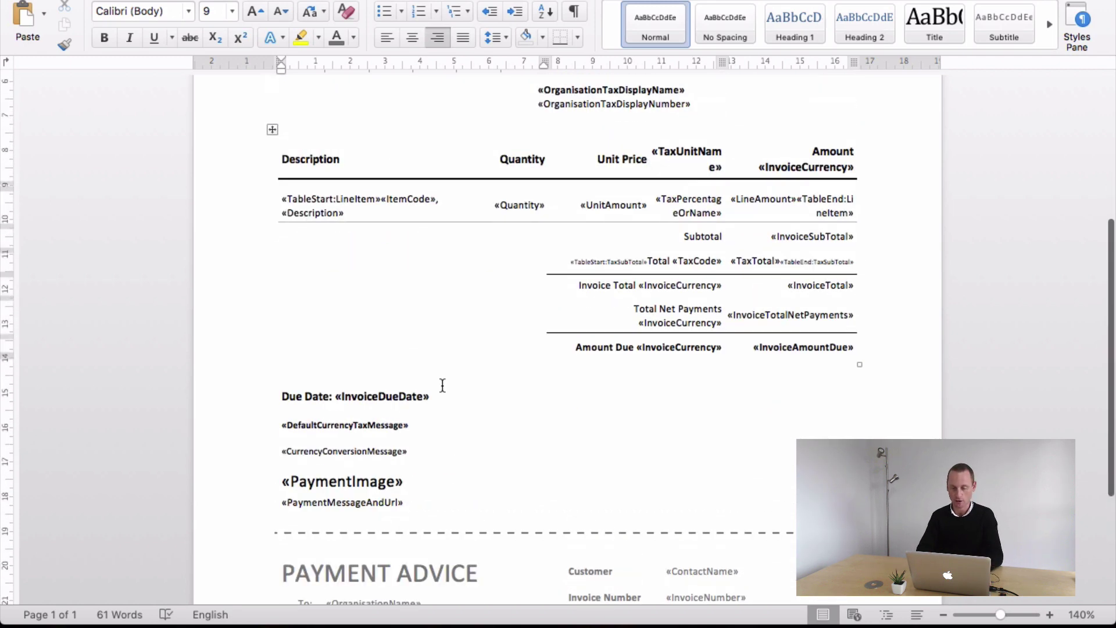
{"action": "scroll", "coordinate": [443, 386], "scroll_direction": "up", "scroll_amount": 10}
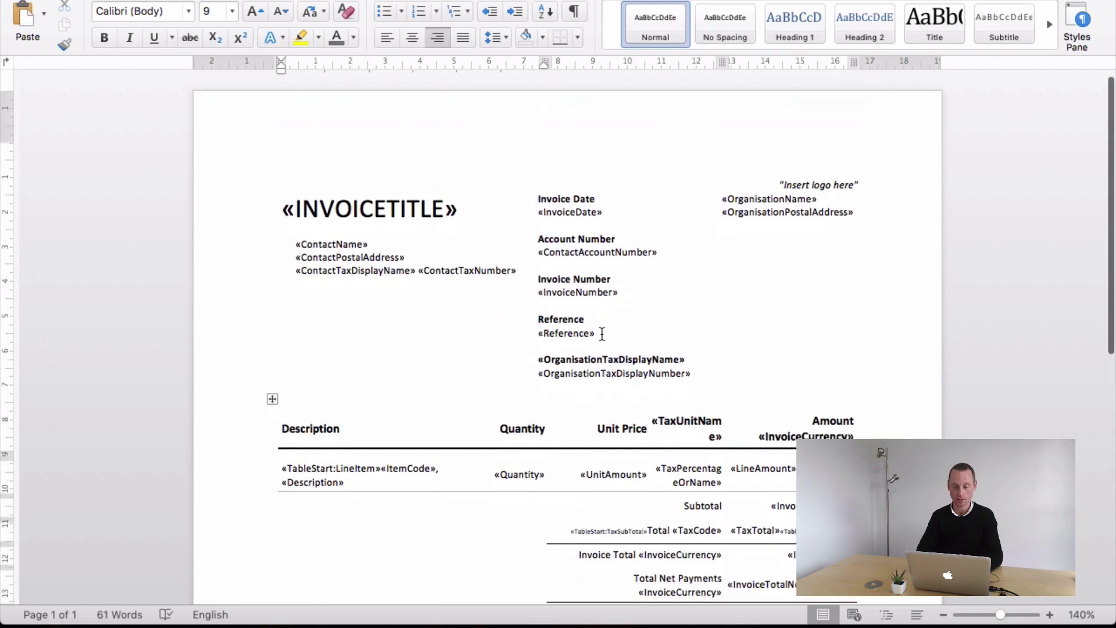
- Apply All Borders to the top logo row and the title, middle and organisation header cells
{"action": "left_click", "coordinate": [602, 333]}
{"action": "left_click", "coordinate": [268, 146]}
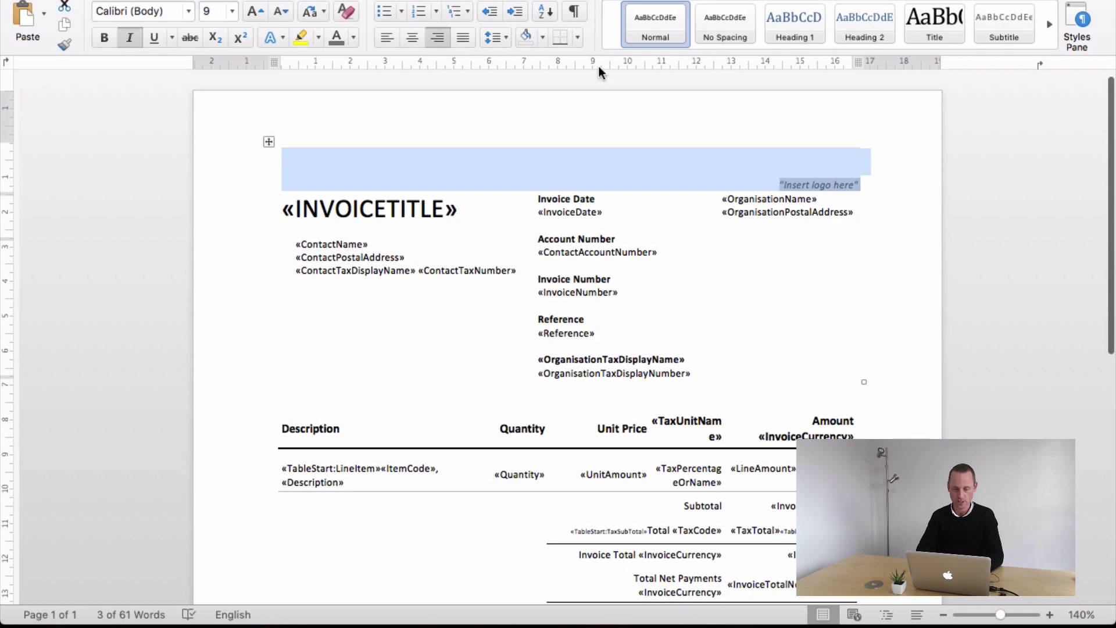
{"action": "left_click", "coordinate": [579, 38]}
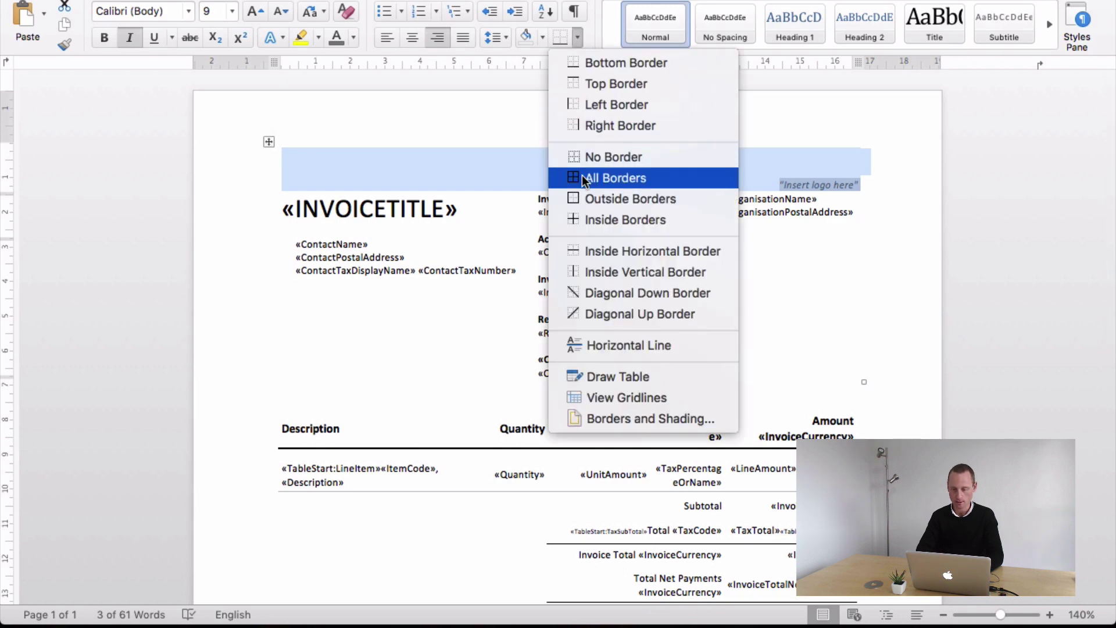
{"action": "left_click", "coordinate": [582, 177]}
{"action": "left_click", "coordinate": [700, 306]}
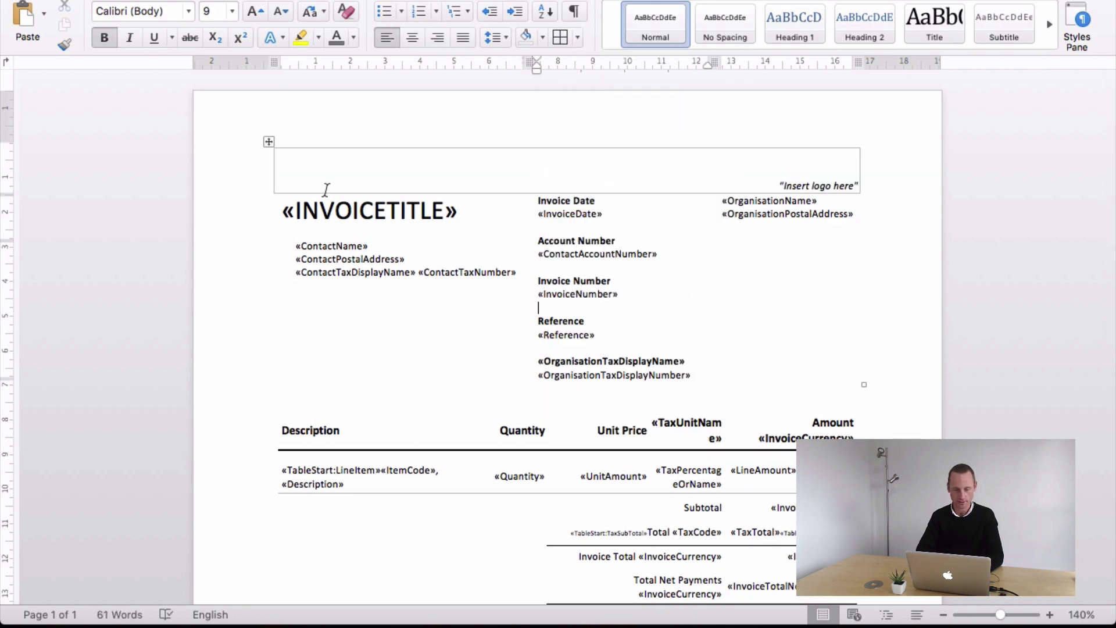
{"action": "left_click", "coordinate": [302, 210]}
{"action": "left_click_drag", "start_coordinate": [291, 198], "coordinate": [839, 351]}
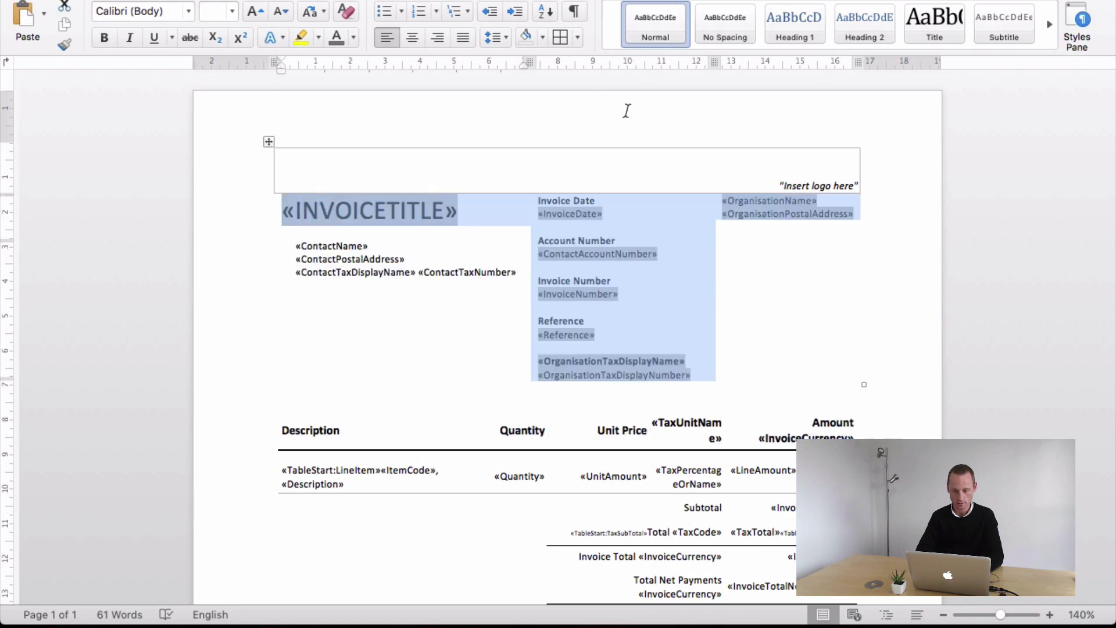
{"action": "left_click", "coordinate": [561, 37]}
{"action": "left_click", "coordinate": [652, 266]}
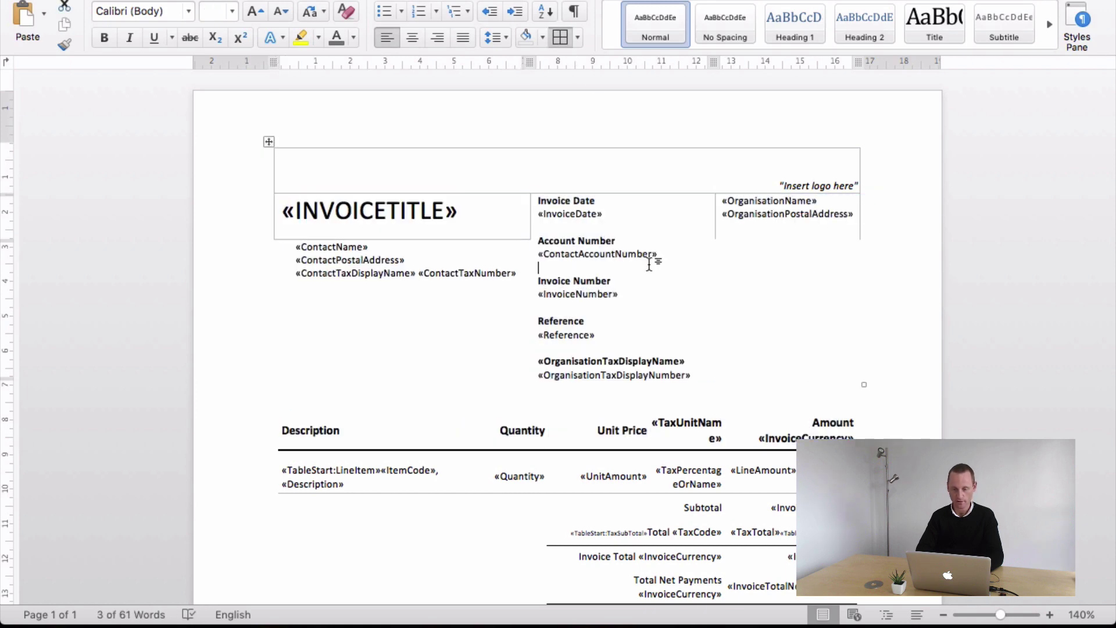
- Delete the 'Insert logo here' text and the leftover object in the top-right cell
{"action": "left_click", "coordinate": [753, 213]}
{"action": "triple_click", "coordinate": [798, 186]}
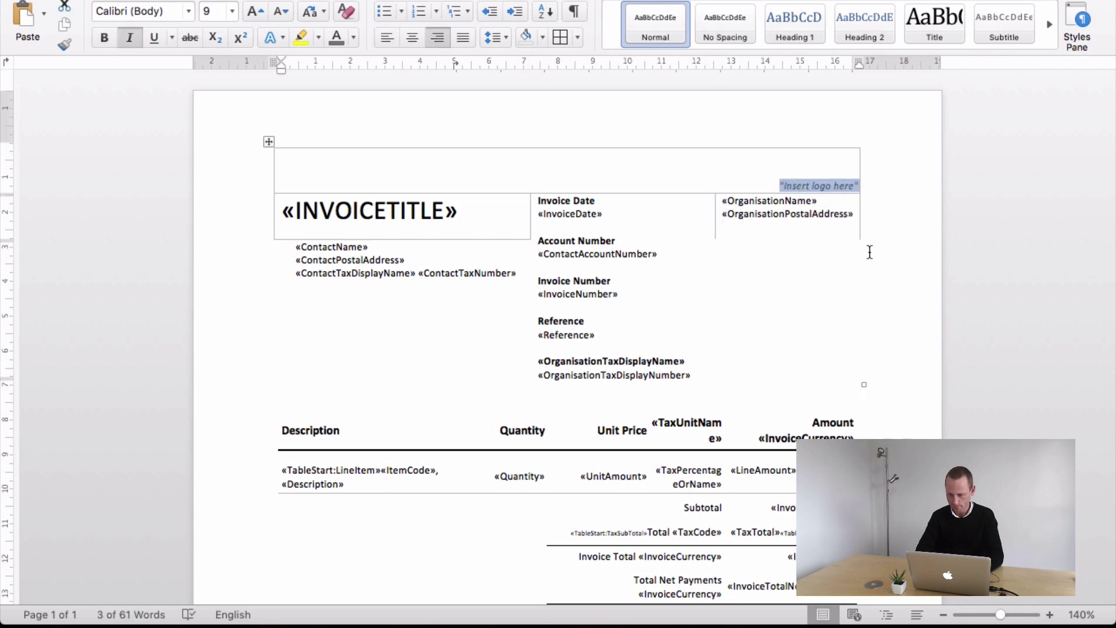
{"action": "left_click", "coordinate": [843, 226]}
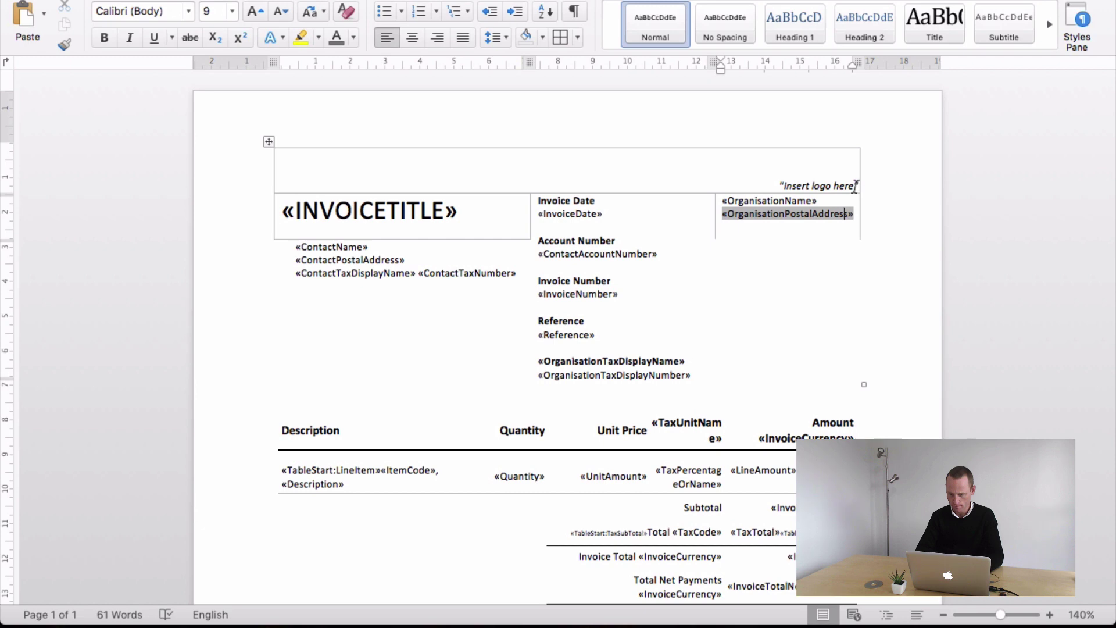
{"action": "left_click_drag", "start_coordinate": [854, 186], "coordinate": [765, 186]}
{"action": "key", "text": "BackSpace"}
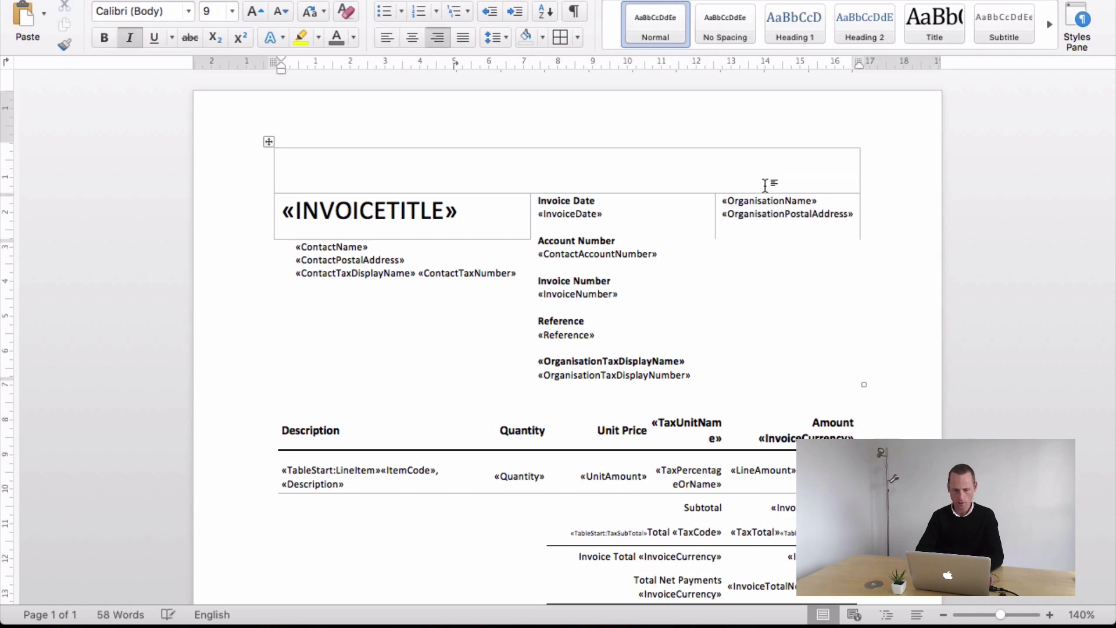
{"action": "left_click", "coordinate": [827, 167]}
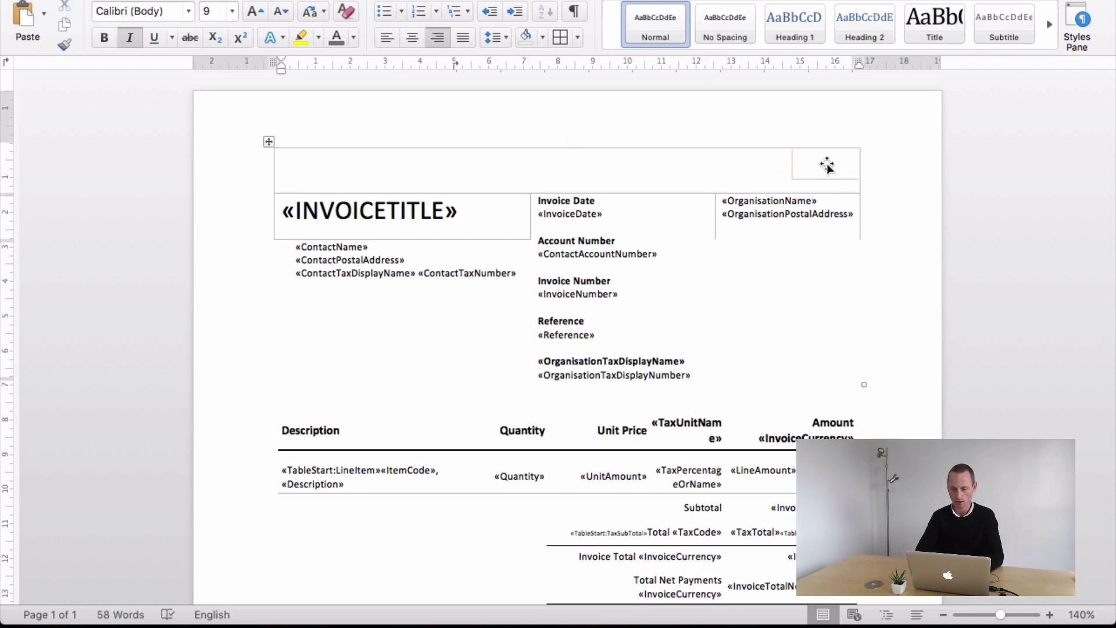
{"action": "key", "text": "BackSpace"}
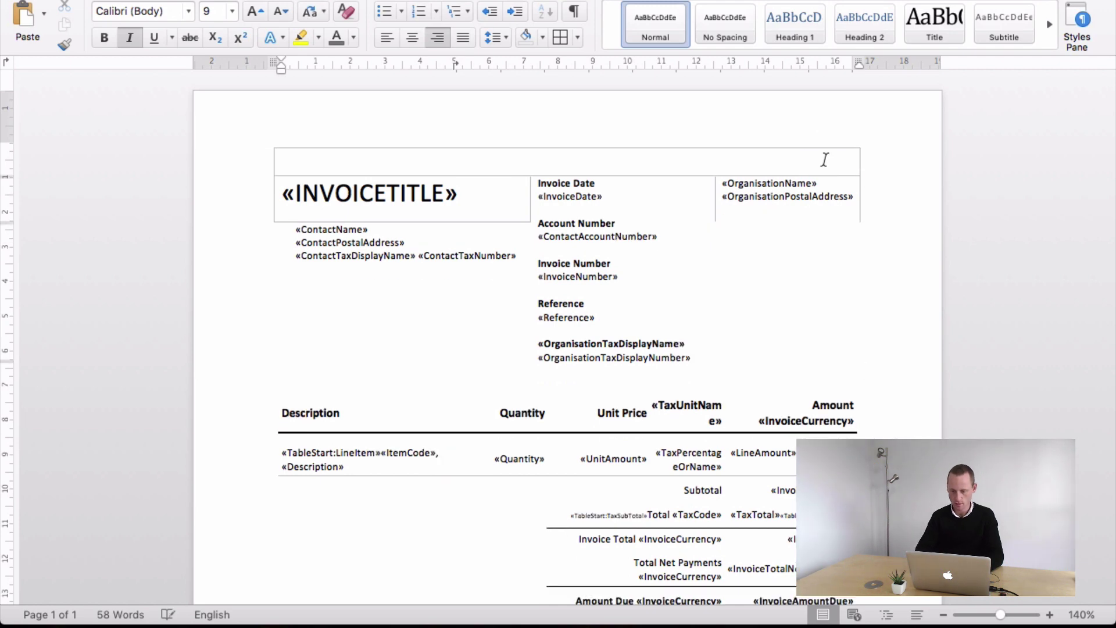
- Insert the blue-jays logo picture from file and shrink it to about 4.5 cm in the header's top-right corner
{"action": "left_click", "coordinate": [82, 0]}
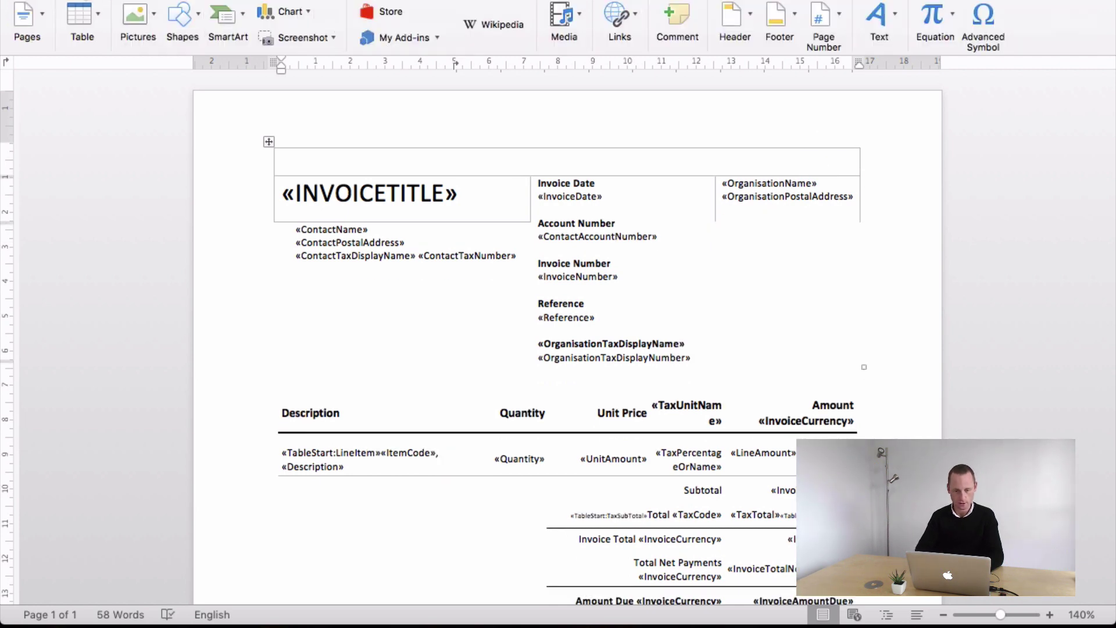
{"action": "left_click", "coordinate": [152, 22]}
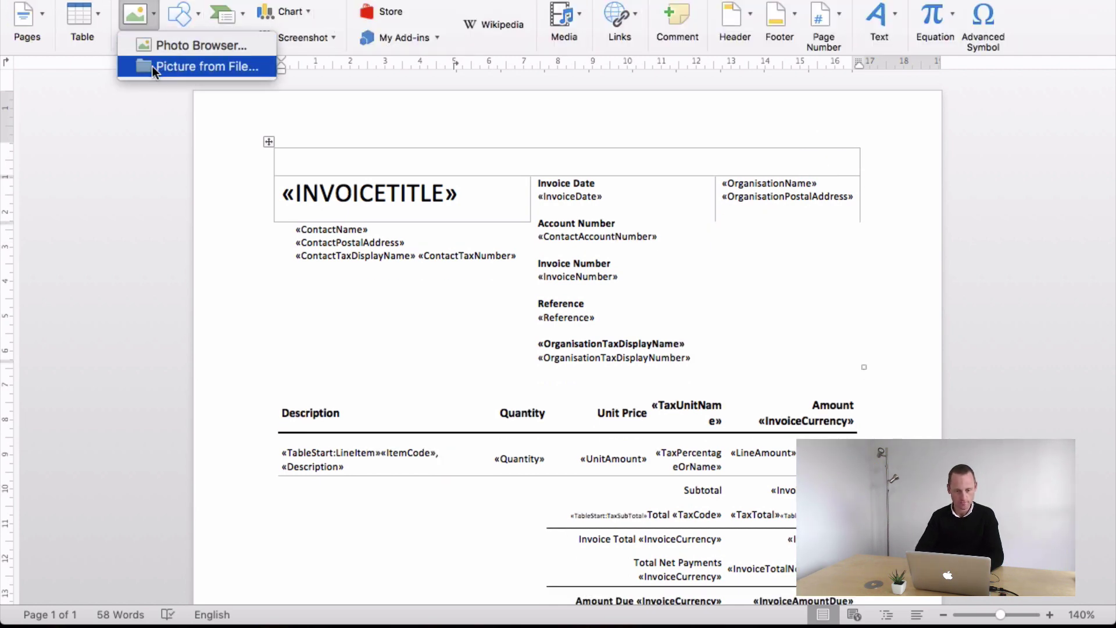
{"action": "left_click", "coordinate": [148, 66]}
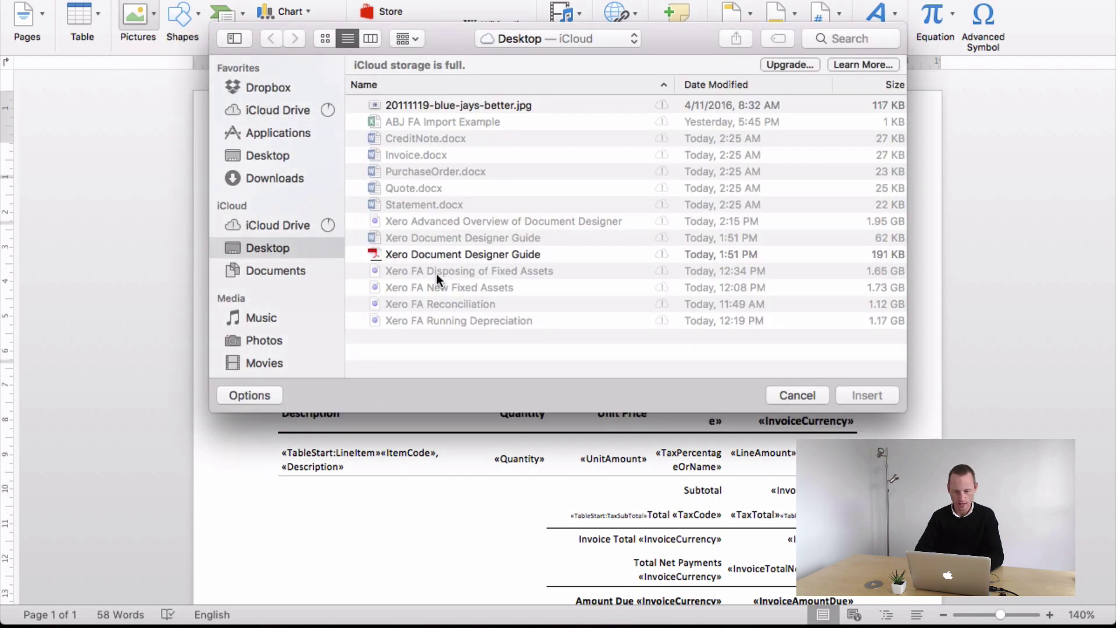
{"action": "left_click", "coordinate": [414, 107]}
{"action": "left_click", "coordinate": [870, 395]}
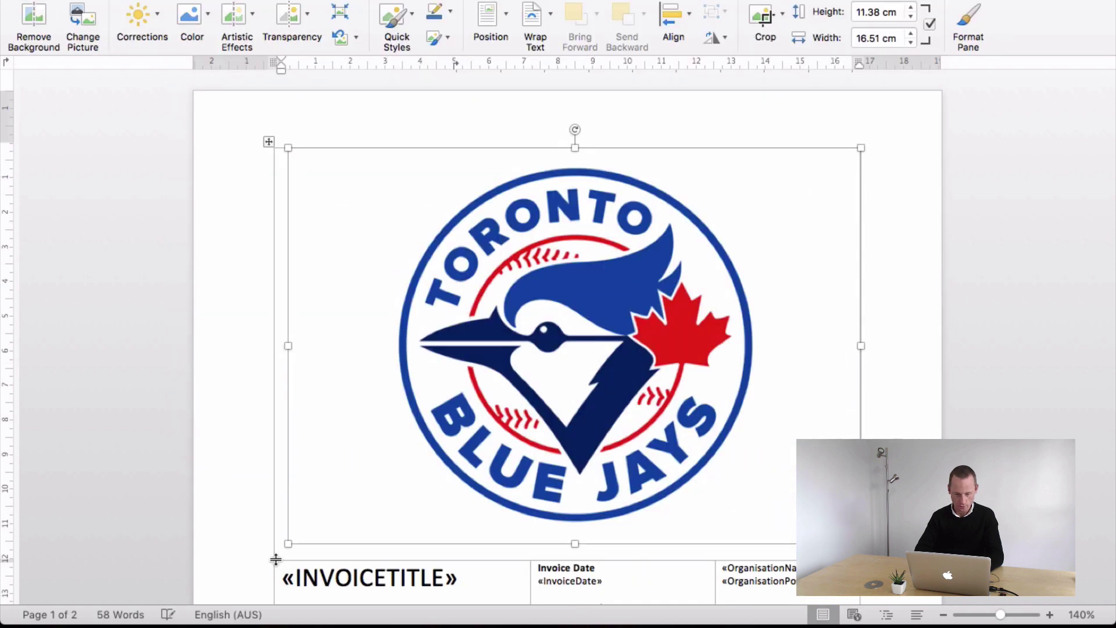
{"action": "left_click_drag", "start_coordinate": [290, 543], "coordinate": [704, 232]}
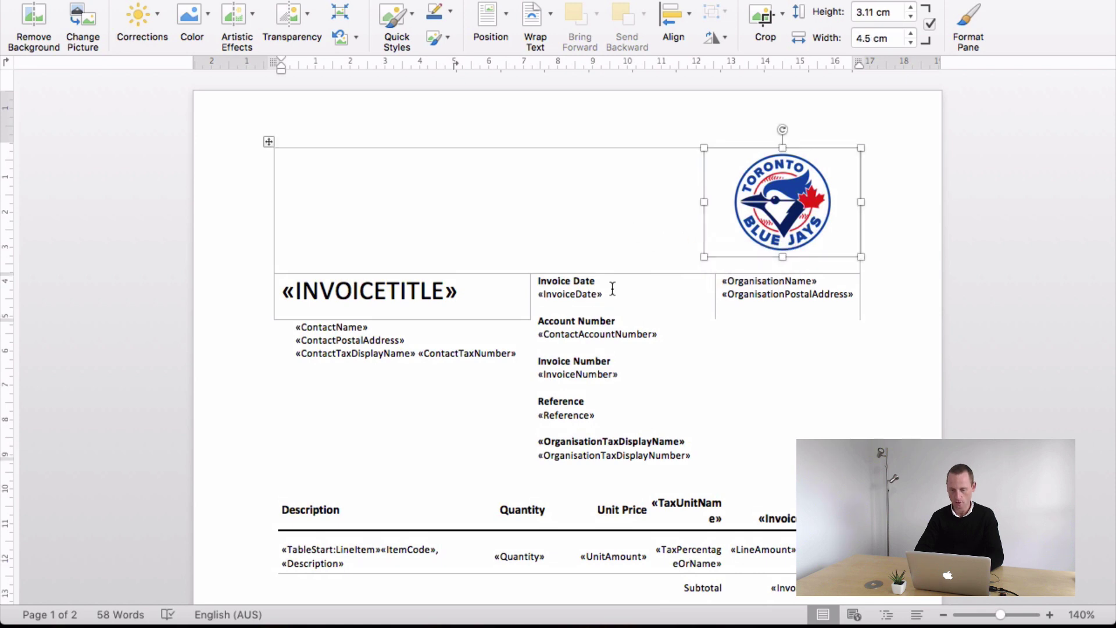
{"action": "left_click", "coordinate": [694, 268]}
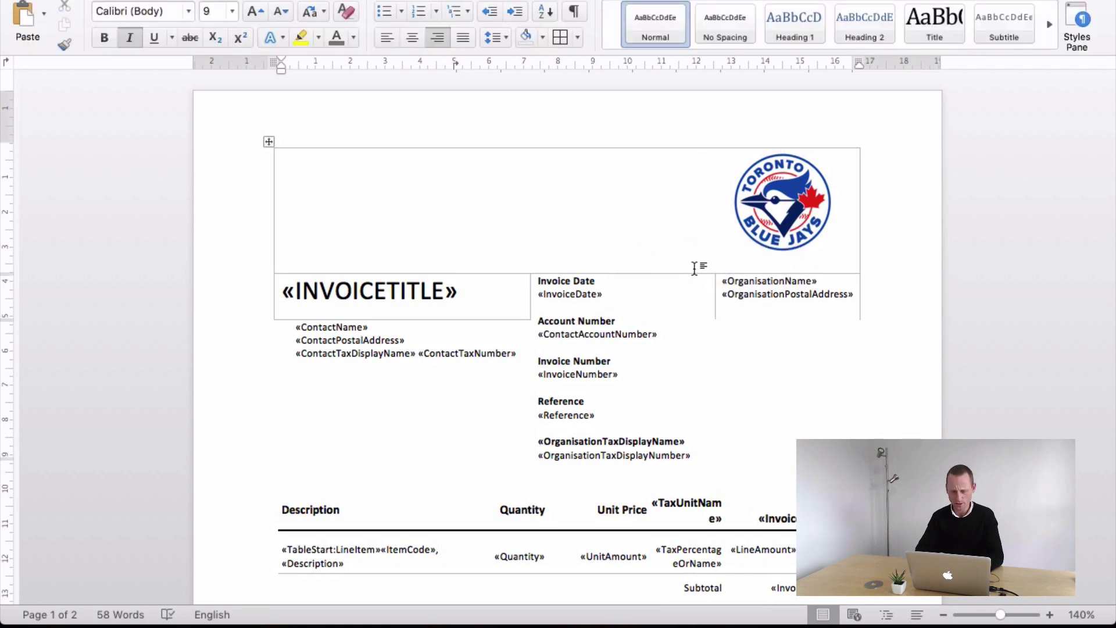
- Replace the «INVOICETITLE» field with 'TAX INVOICE' in bold at 25 pt
{"action": "scroll", "coordinate": [661, 327], "scroll_direction": "down", "scroll_amount": 2}
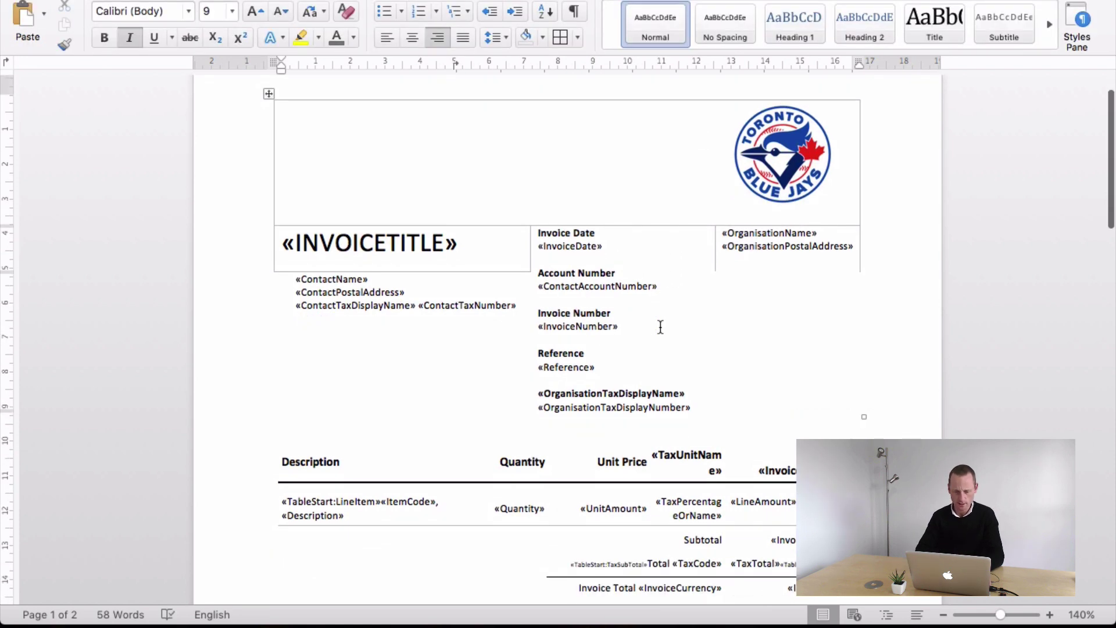
{"action": "left_click", "coordinate": [485, 260]}
{"action": "left_click_drag", "start_coordinate": [485, 259], "coordinate": [282, 245]}
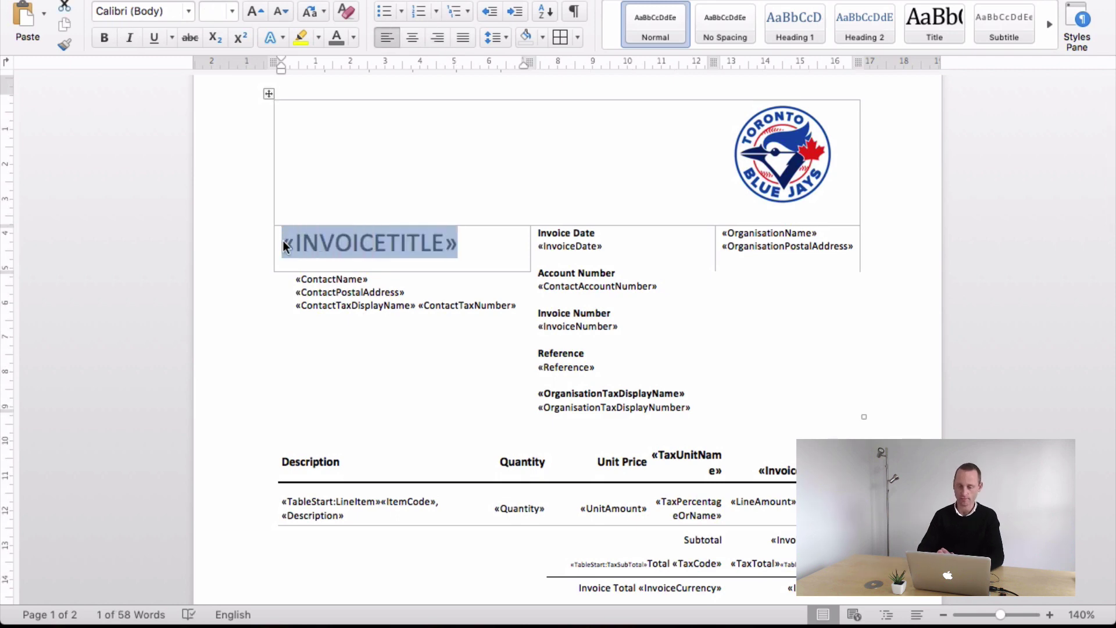
{"action": "type", "text": "TAN "}
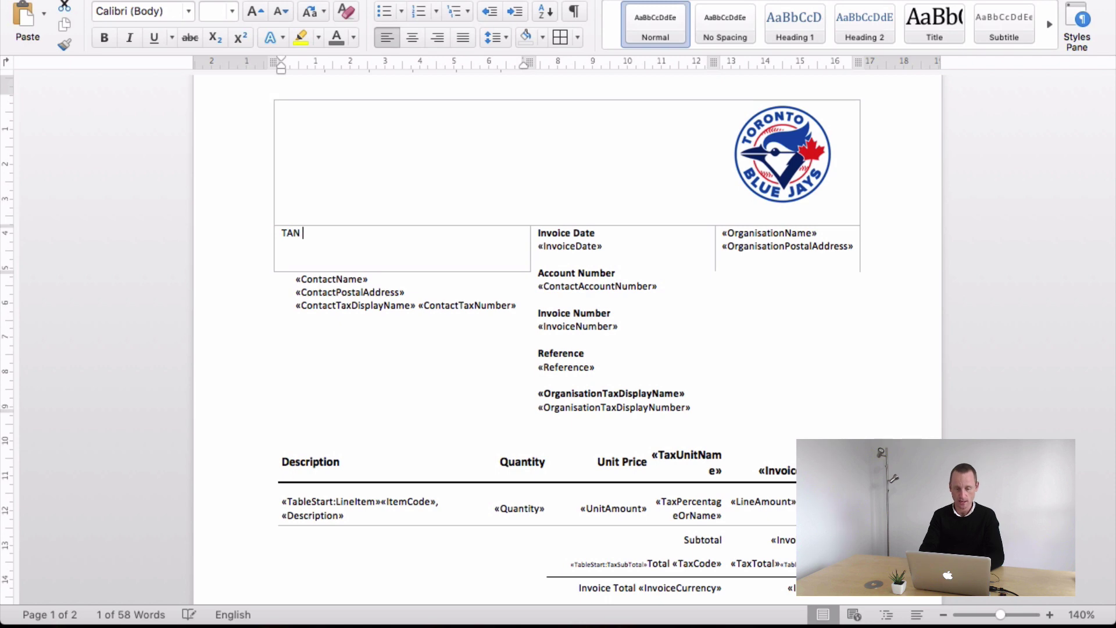
{"action": "type", "text": "INV"}
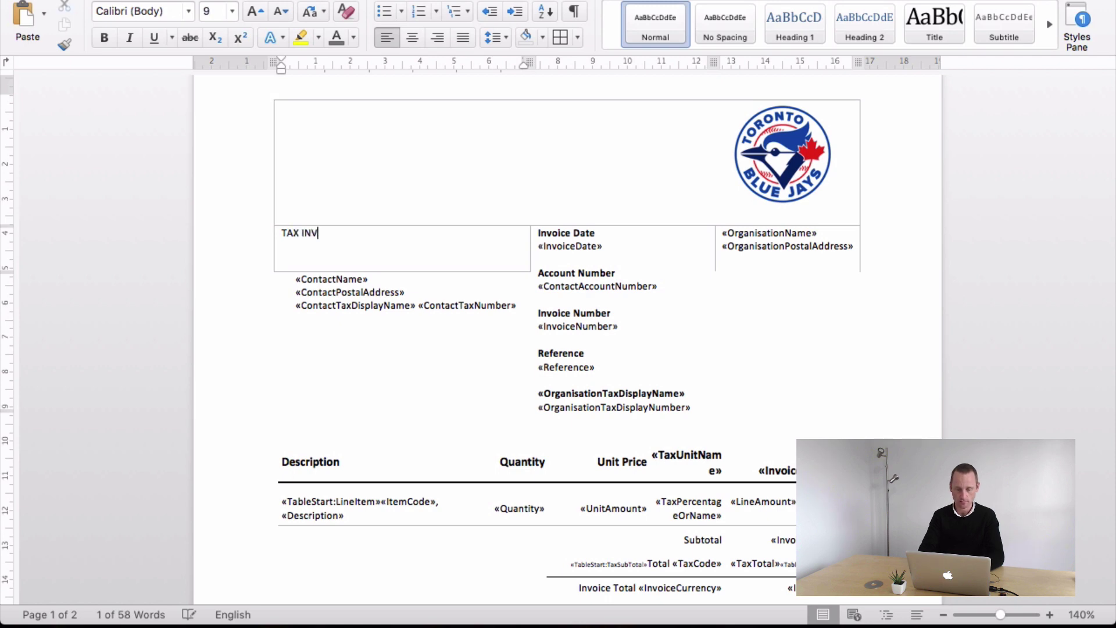
{"action": "type", "text": "OICE"}
{"action": "mouse_move", "coordinate": [339, 236]}
{"action": "left_mouse_down"}
{"action": "mouse_move", "coordinate": [284, 237]}
{"action": "mouse_move", "coordinate": [320, 236]}
{"action": "left_mouse_up"}
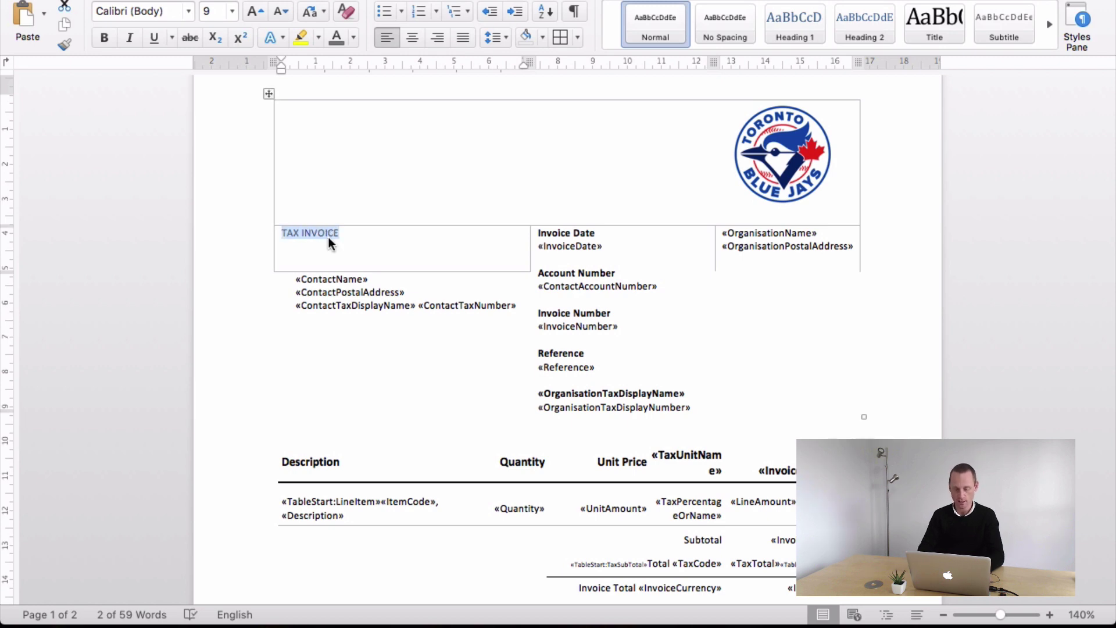
{"action": "key", "text": "super+b"}
{"action": "key", "text": "super+shift+period"}
{"action": "key", "text": "super+shift+period"}
{"action": "key", "text": "super+shift+period"}
{"action": "key", "text": "super+shift+period"}
{"action": "key", "text": "super+shift+period"}
{"action": "key", "text": "super+shift+period"}
{"action": "key", "text": "super+shift+period"}
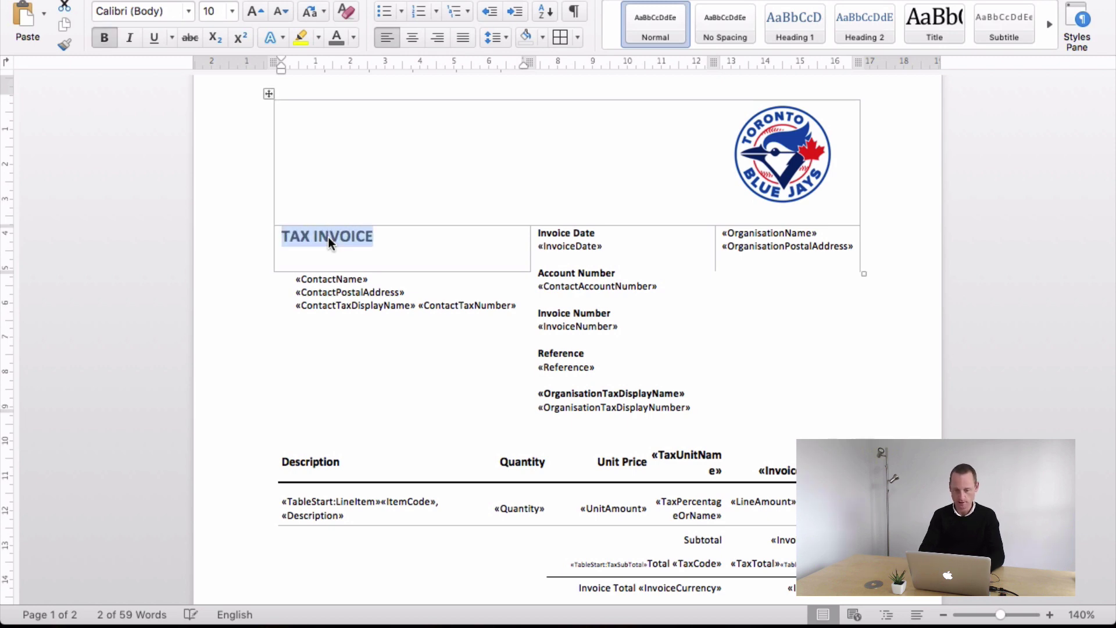
{"action": "key", "text": "super+shift+period"}
{"action": "key", "text": "super+shift+period"}
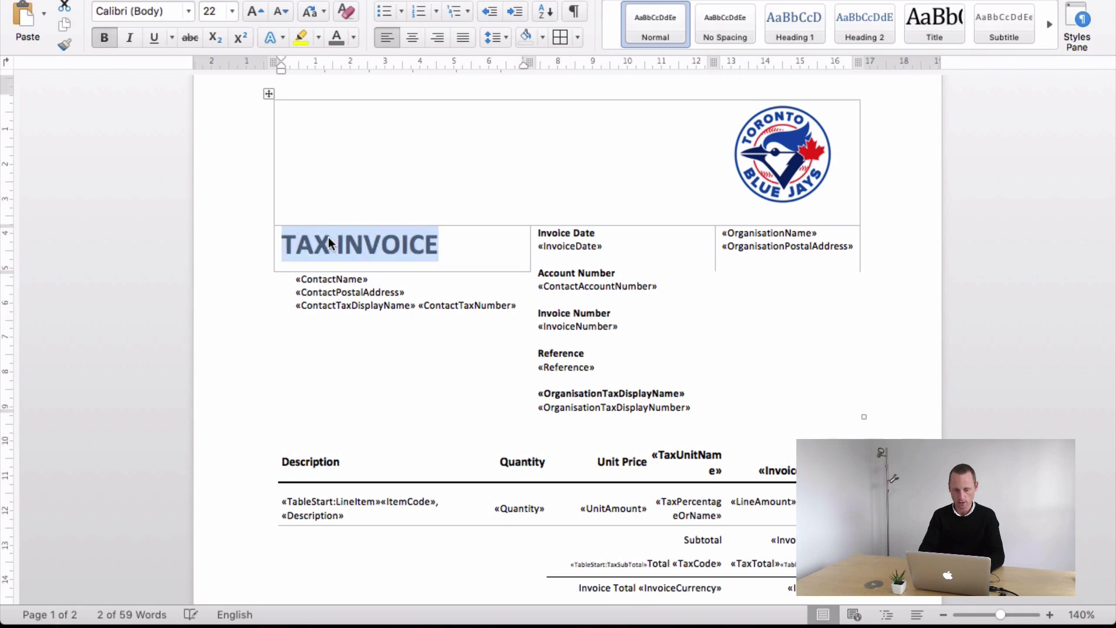
{"action": "key", "text": "super+shift+period"}
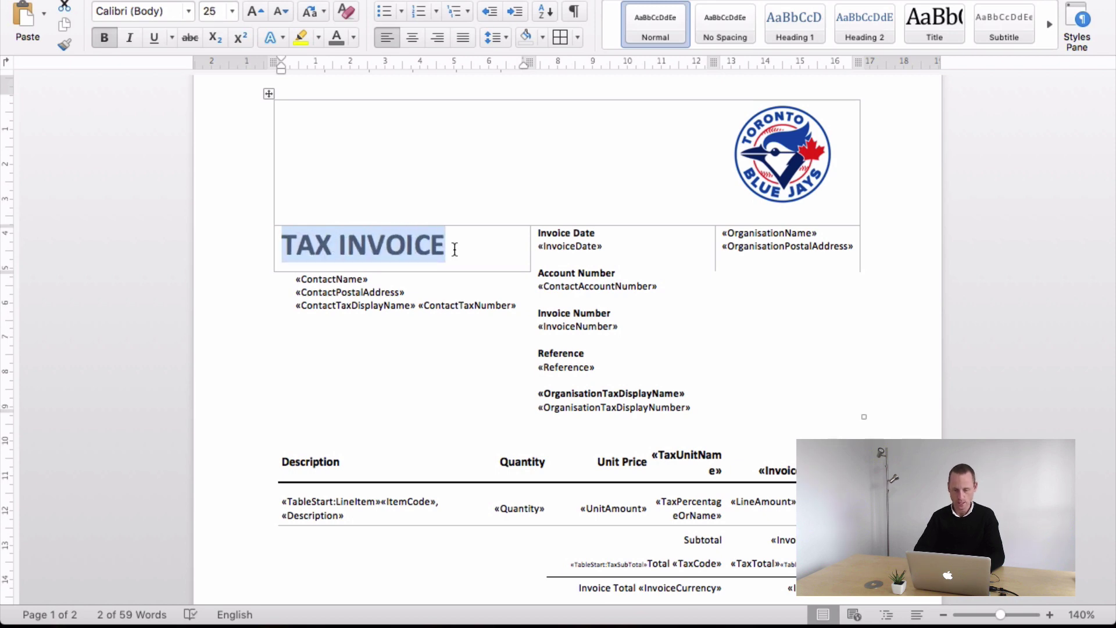
{"action": "left_click", "coordinate": [455, 249]}
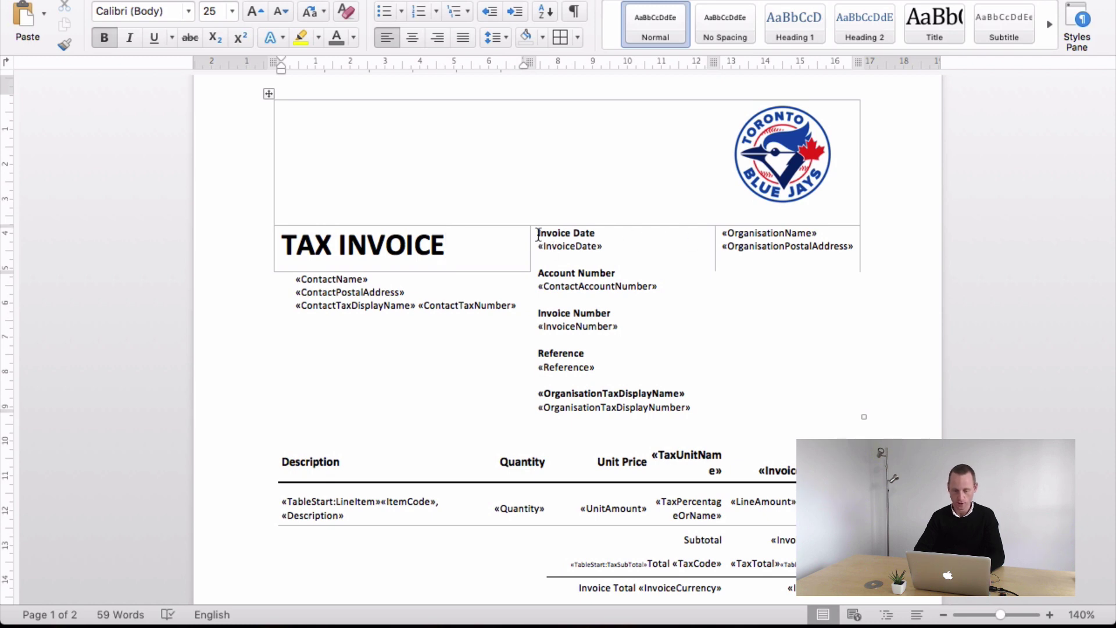
- Delete the Account Number label and field from the header
{"action": "left_click_drag", "start_coordinate": [539, 235], "coordinate": [605, 233]}
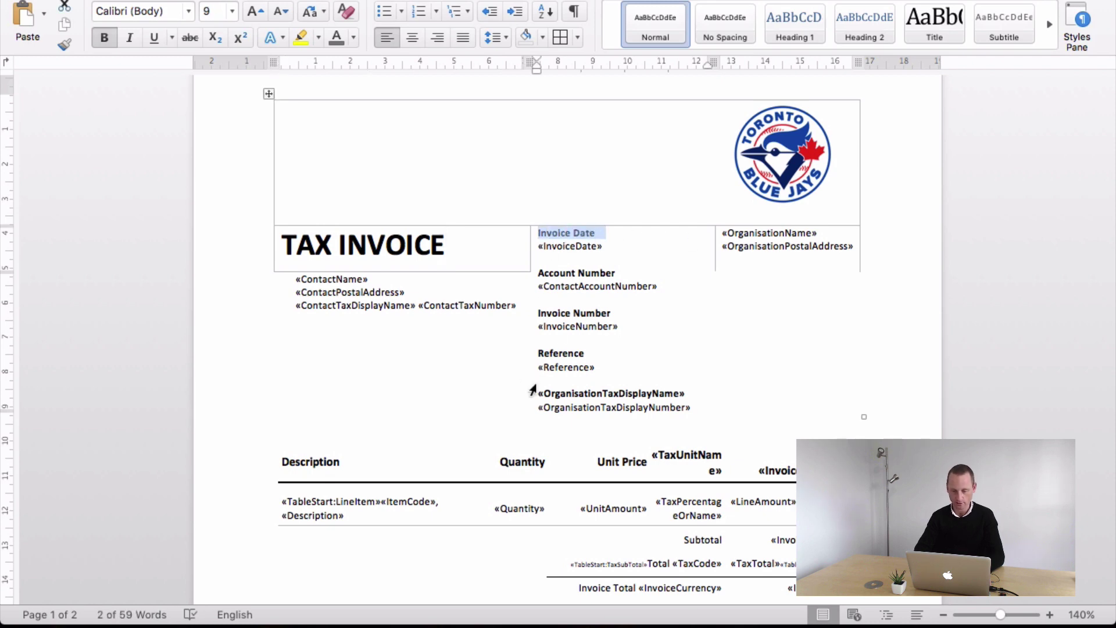
{"action": "left_click_drag", "start_coordinate": [668, 287], "coordinate": [537, 271]}
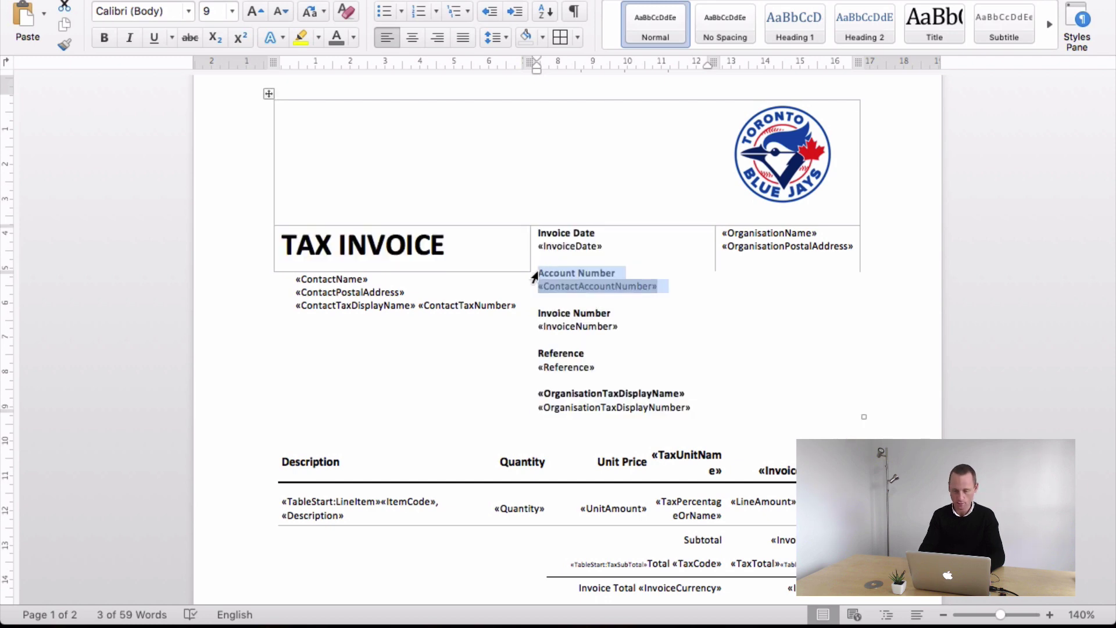
{"action": "key", "text": "BackSpace"}
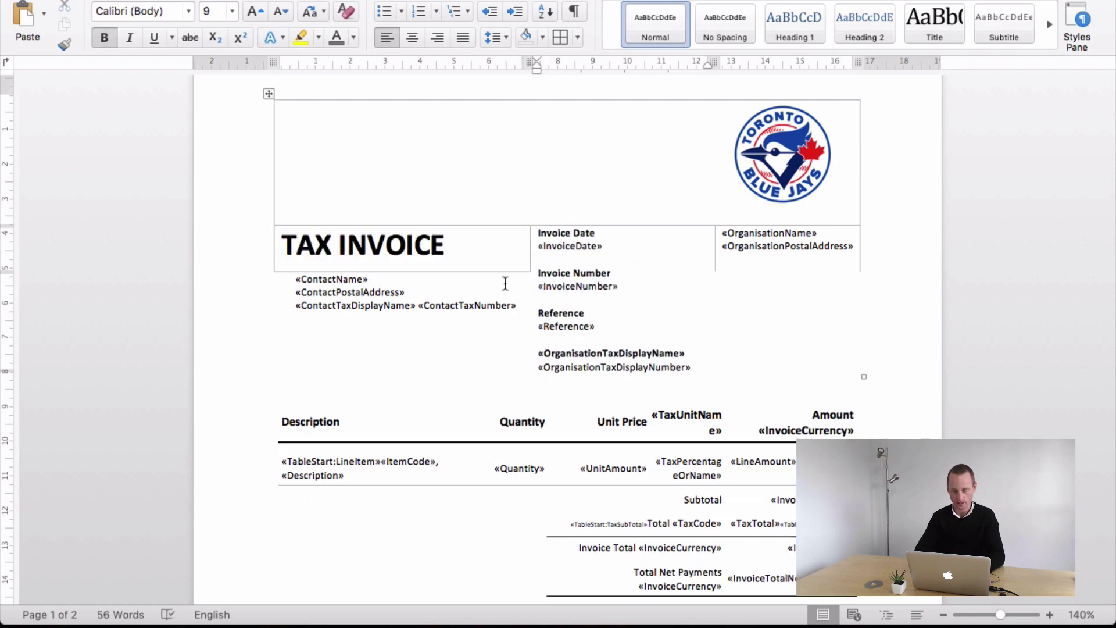
{"action": "left_click", "coordinate": [433, 278]}
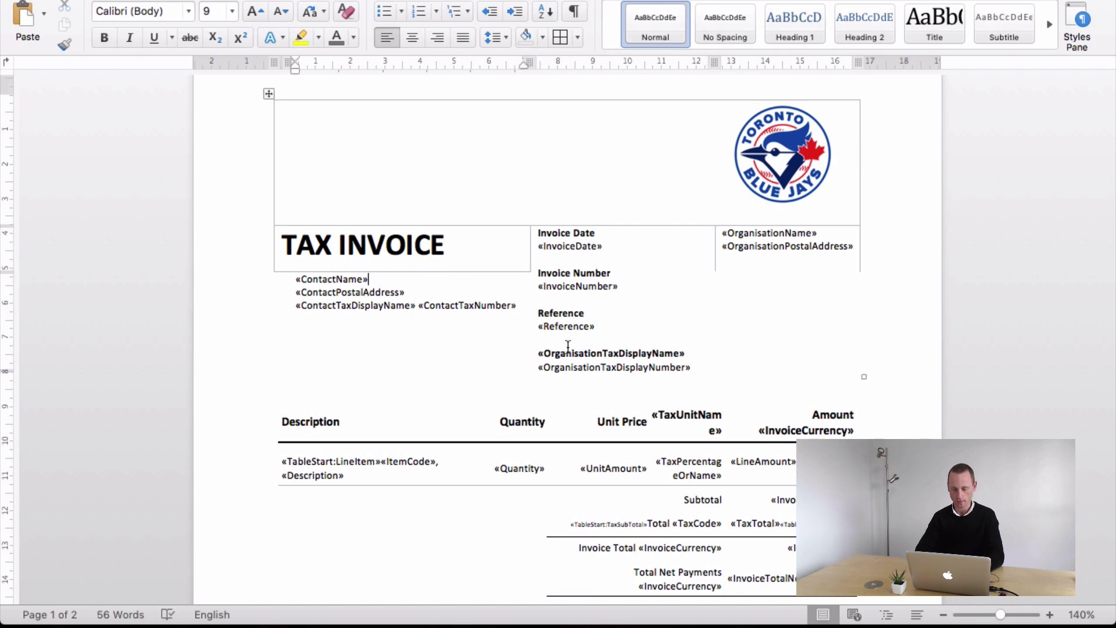
- Replace «OrganisationTaxDisplayName» with a bold 'GST Number' label
{"action": "scroll", "coordinate": [567, 342], "scroll_direction": "down", "scroll_amount": 2}
{"action": "left_click_drag", "start_coordinate": [686, 292], "coordinate": [538, 291]}
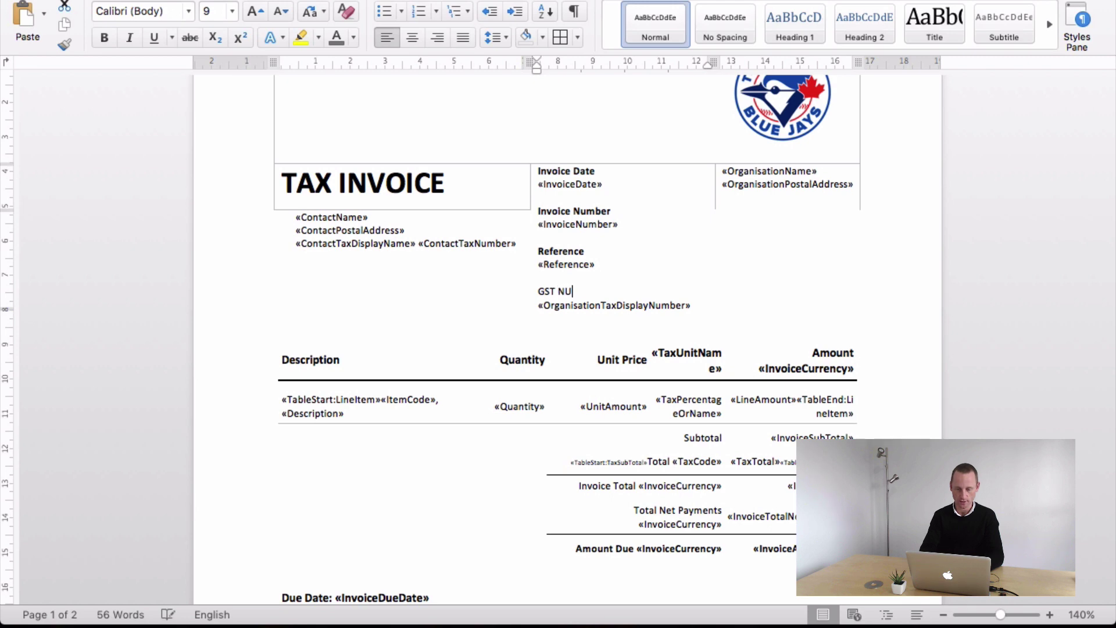
{"action": "type", "text": "M"}
{"action": "type", "text": "mber"}
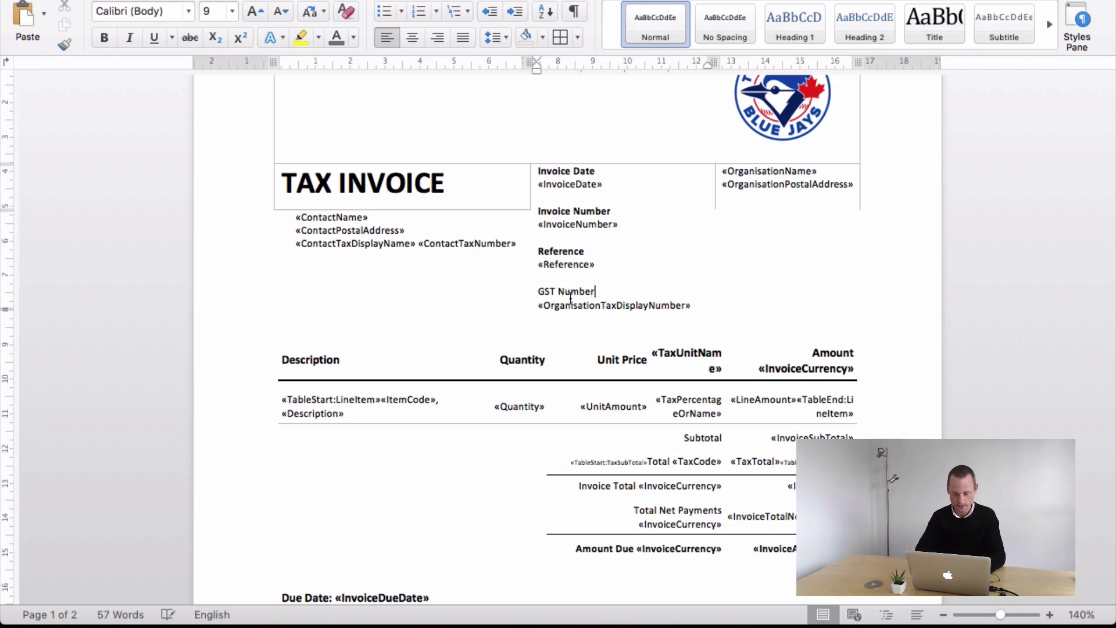
{"action": "left_click_drag", "start_coordinate": [596, 291], "coordinate": [547, 286]}
{"action": "key", "text": "super+b"}
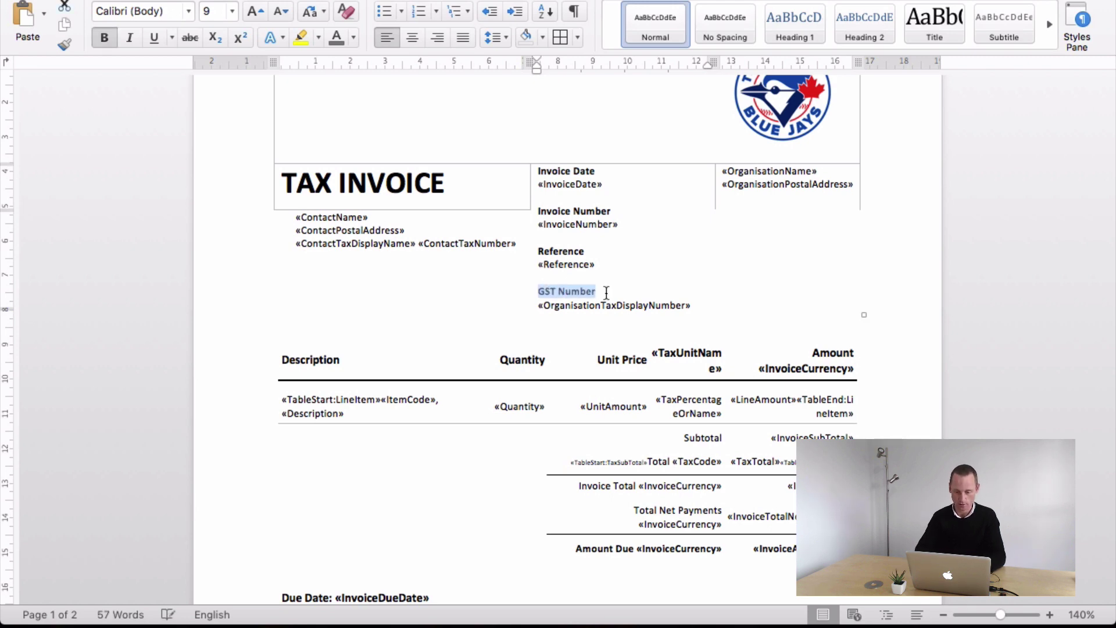
{"action": "left_click", "coordinate": [781, 282]}
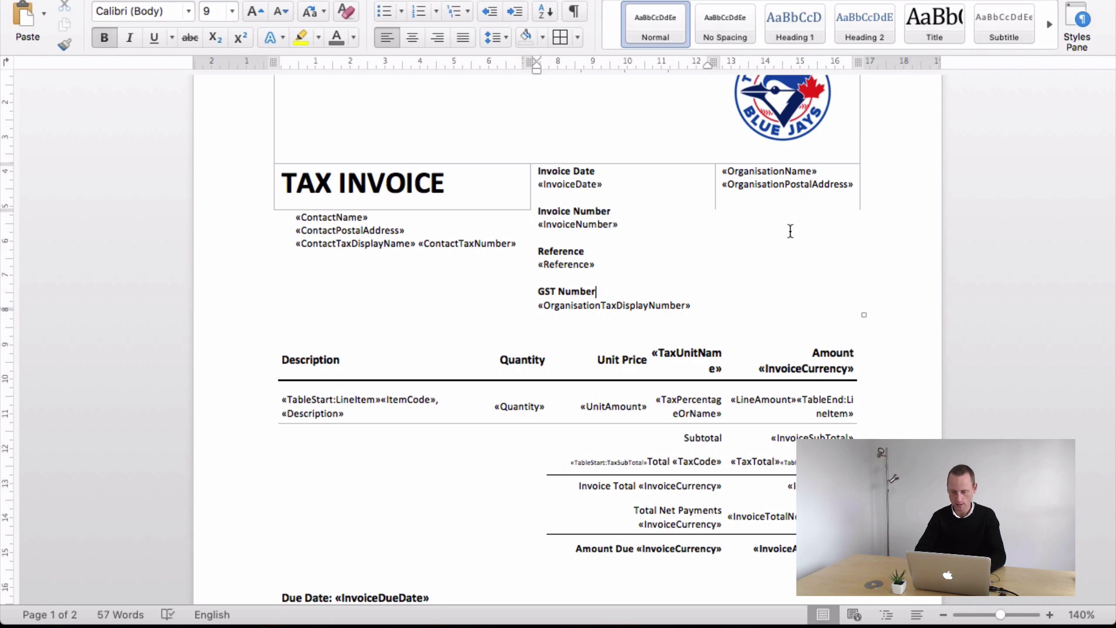
{"action": "left_click_drag", "start_coordinate": [855, 185], "coordinate": [717, 179]}
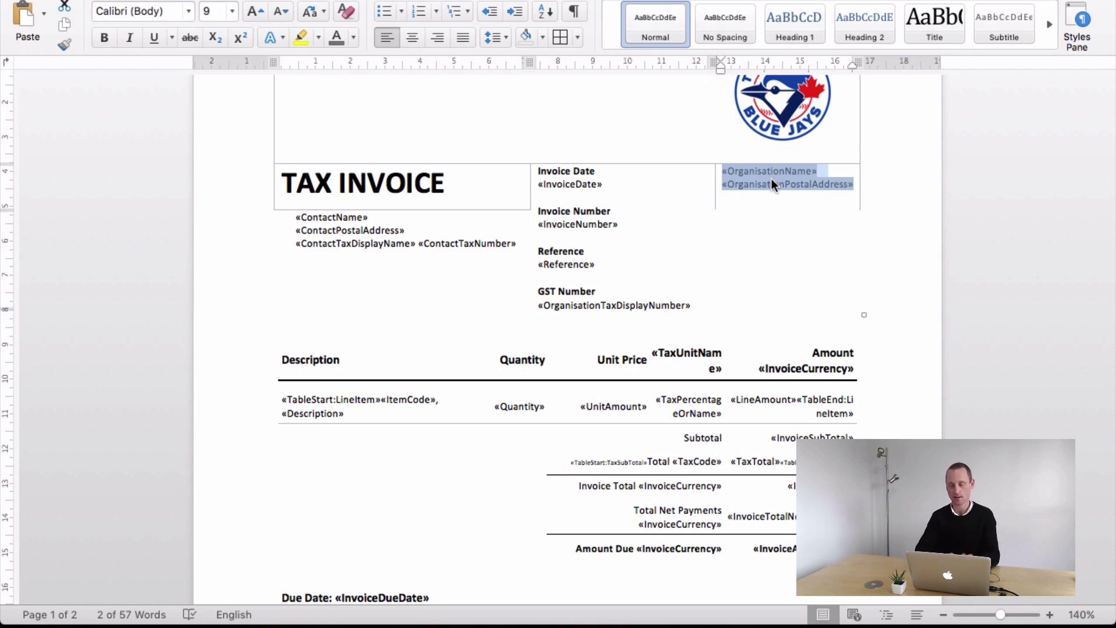
- Delete the «ContactTaxDisplayName» «ContactTaxNumber» line from the contact block
{"action": "left_click", "coordinate": [846, 185]}
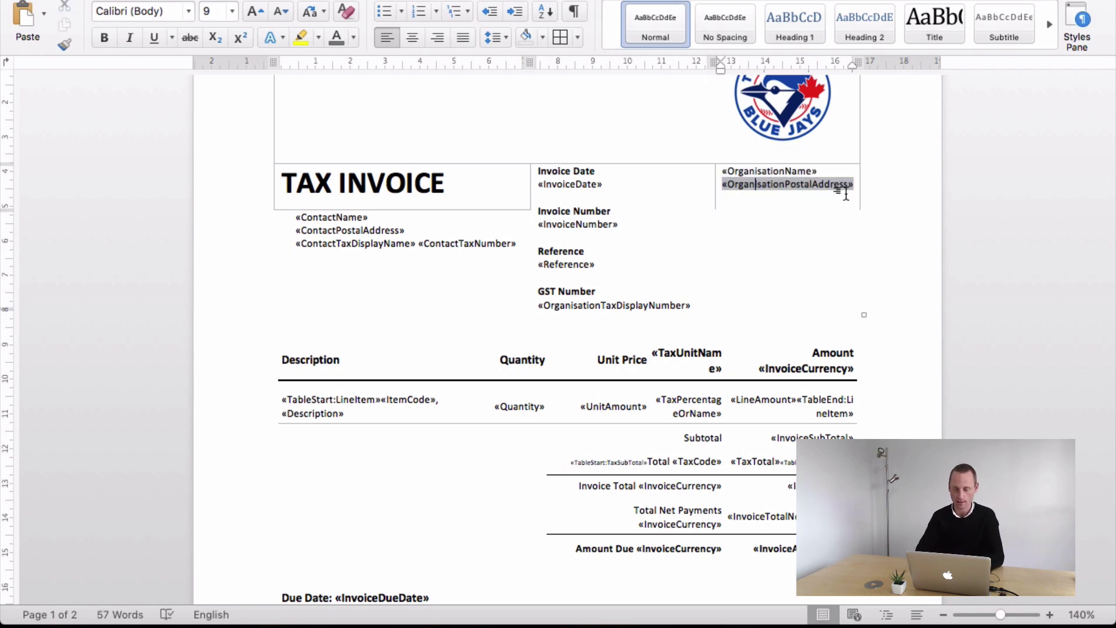
{"action": "left_click", "coordinate": [387, 253]}
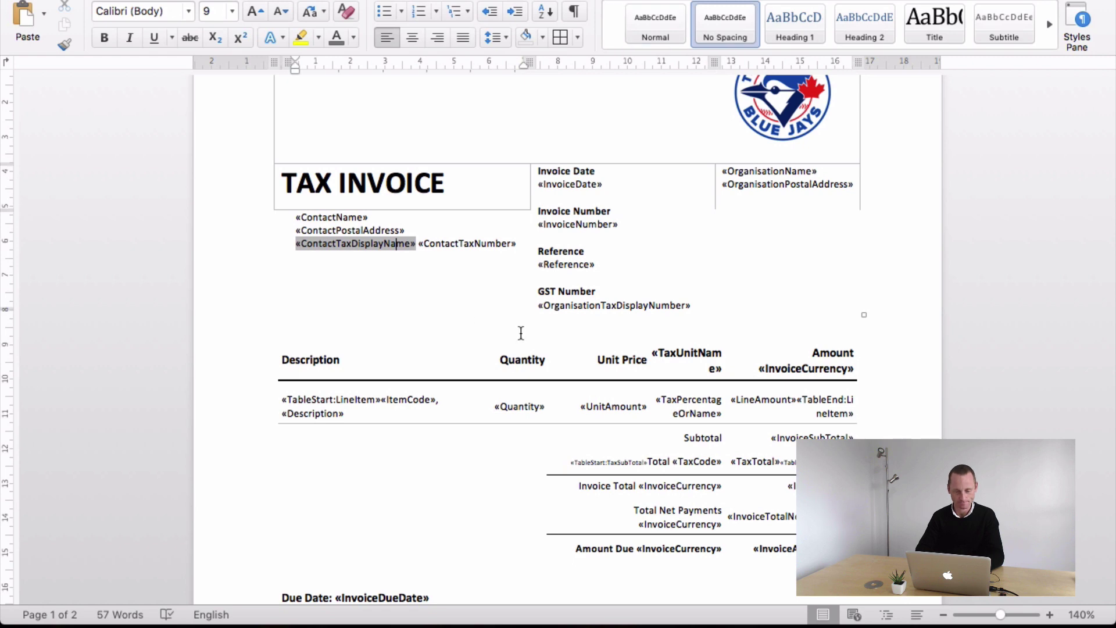
{"action": "left_click_drag", "start_coordinate": [522, 243], "coordinate": [430, 253]}
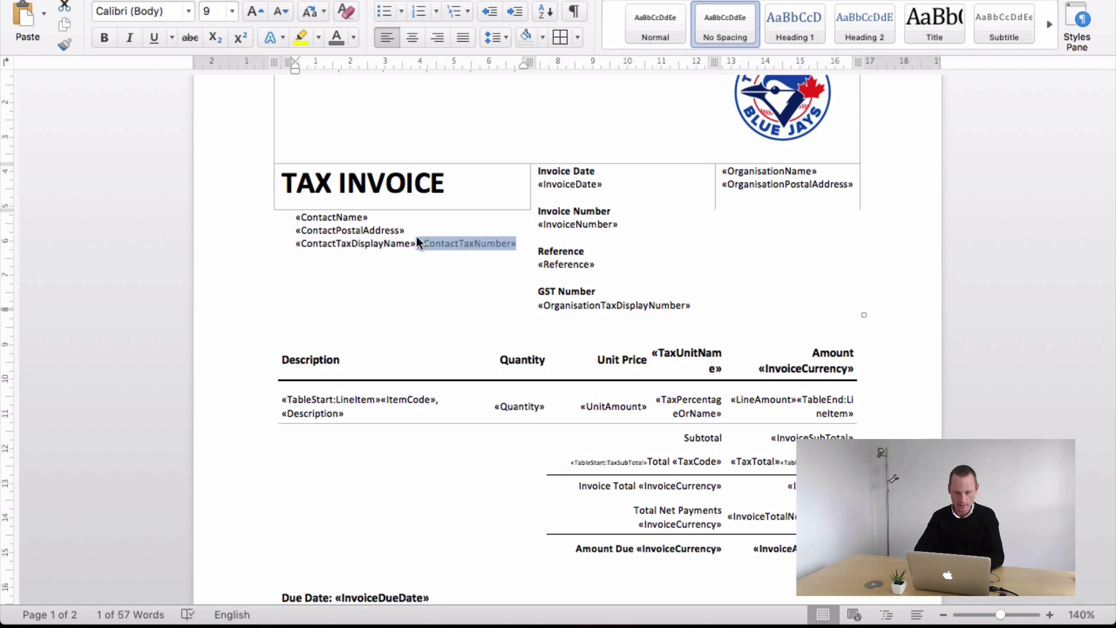
{"action": "left_click", "coordinate": [441, 220]}
{"action": "triple_click", "coordinate": [370, 248]}
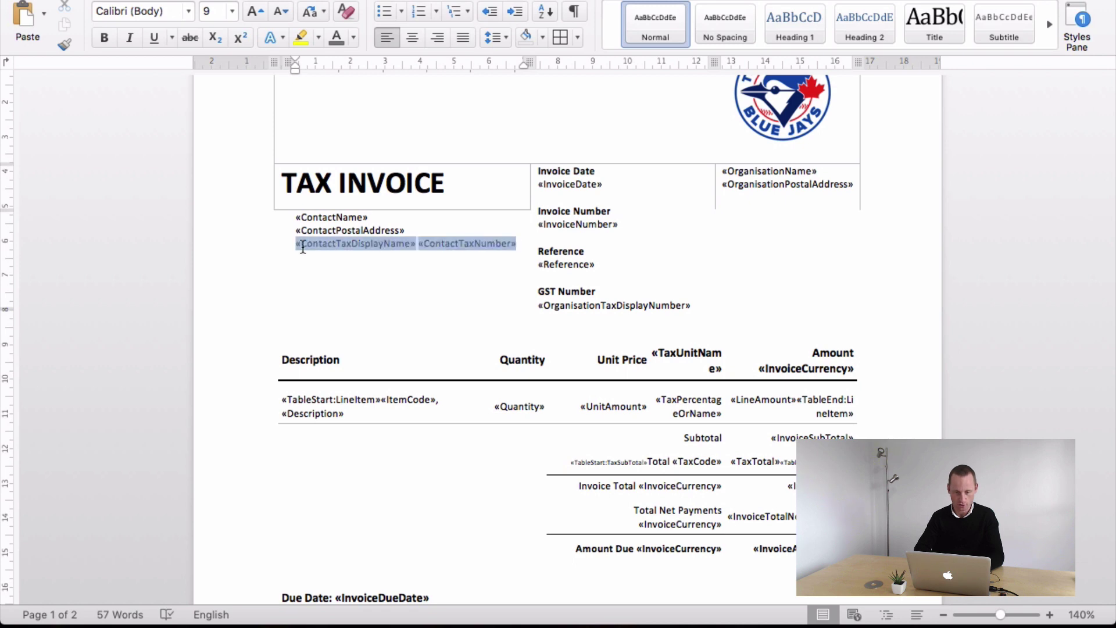
{"action": "key", "text": "BackSpace"}
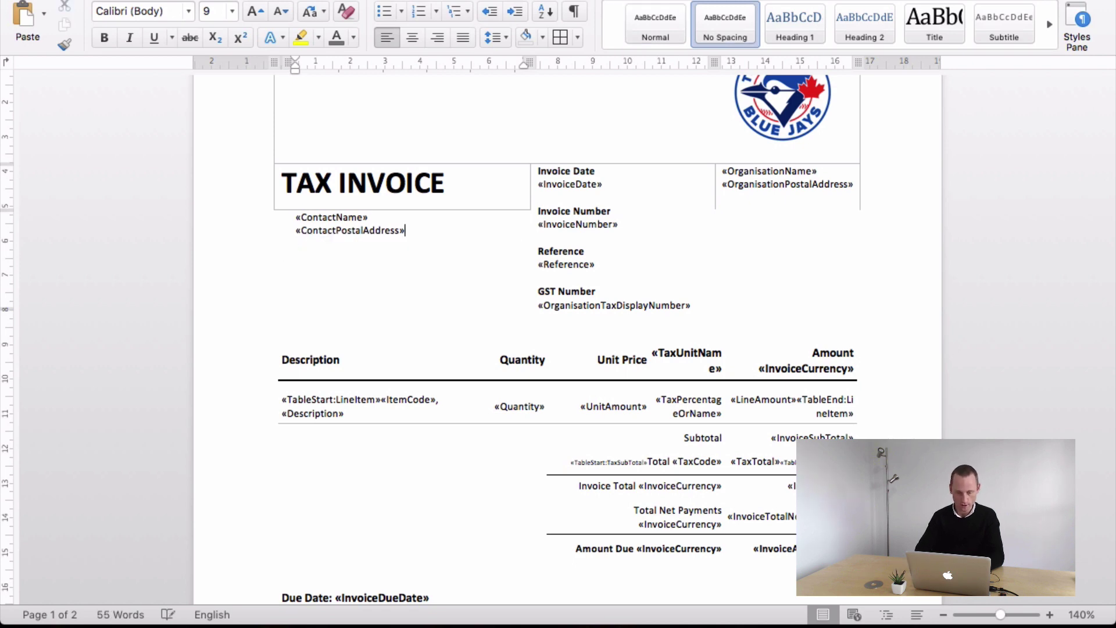
- Add 'Attn:' in front of the «ContactName» field
{"action": "left_click", "coordinate": [294, 218]}
{"action": "type", "text": "Attn"}
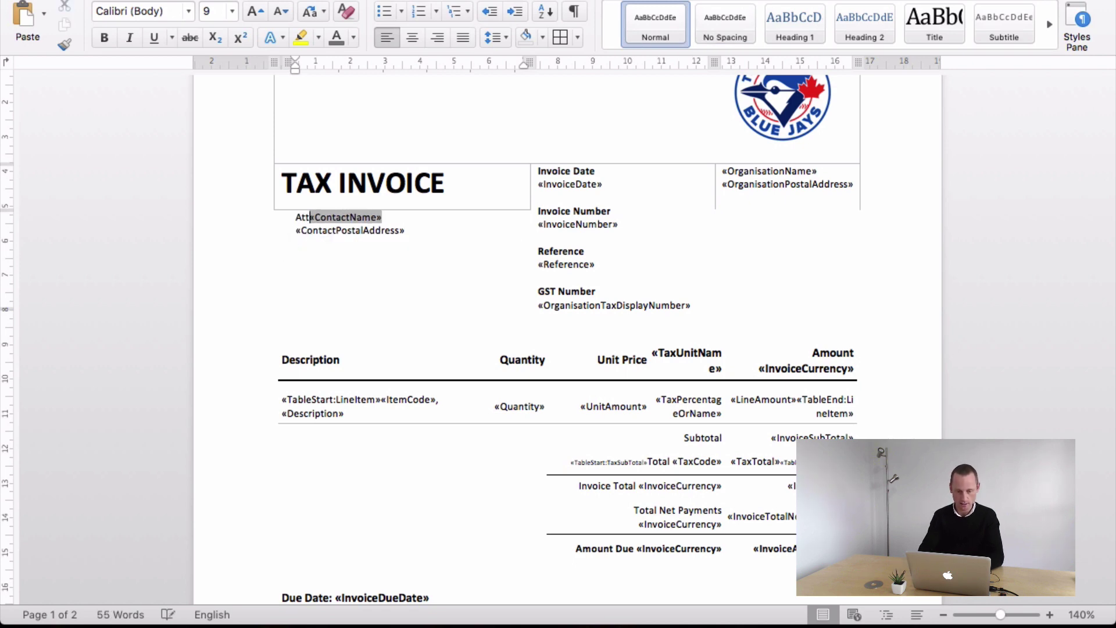
{"action": "type", "text": ":"}
{"action": "left_click", "coordinate": [449, 228]}
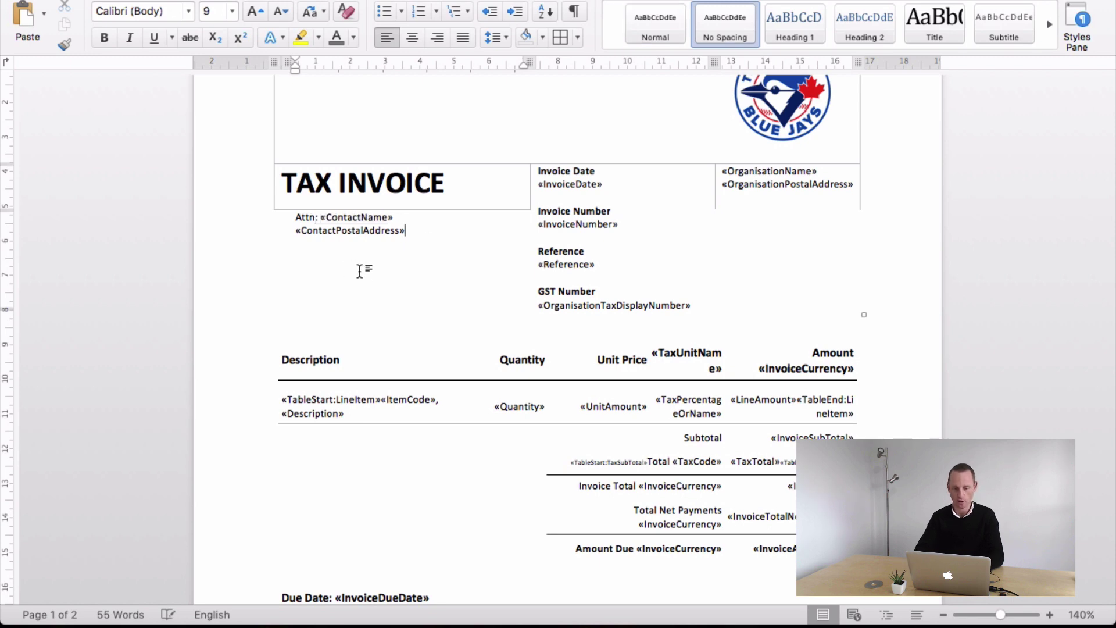
{"action": "scroll", "coordinate": [371, 297], "scroll_direction": "down", "scroll_amount": 3}
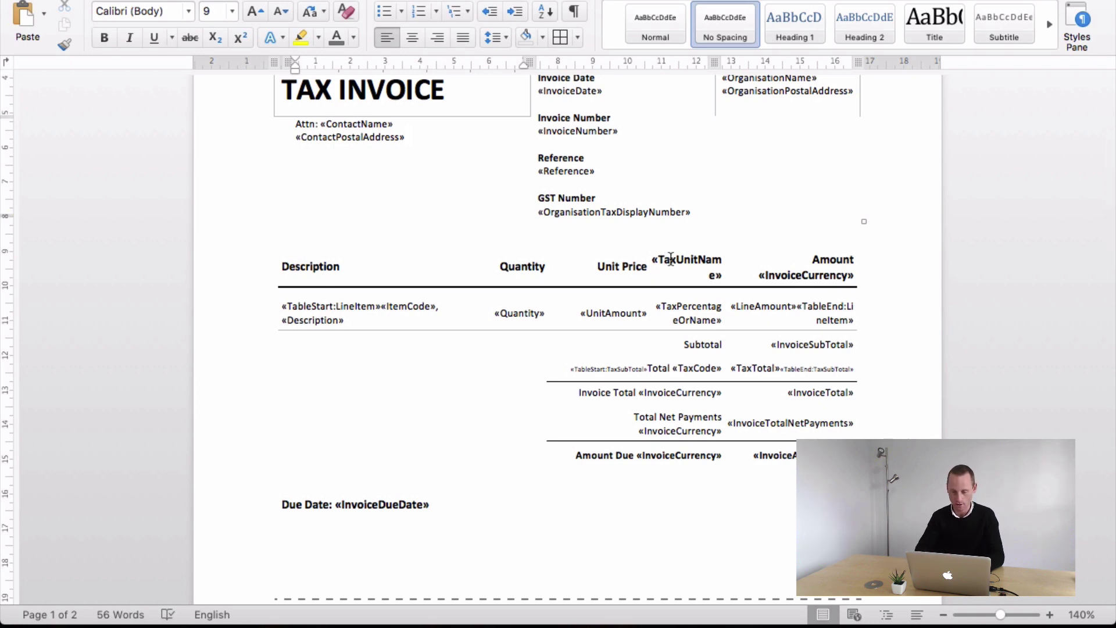
- Delete the «TaxUnitName» and «TaxPercentageOrName» fields from the tax column
{"action": "left_click_drag", "start_coordinate": [671, 260], "coordinate": [677, 320]}
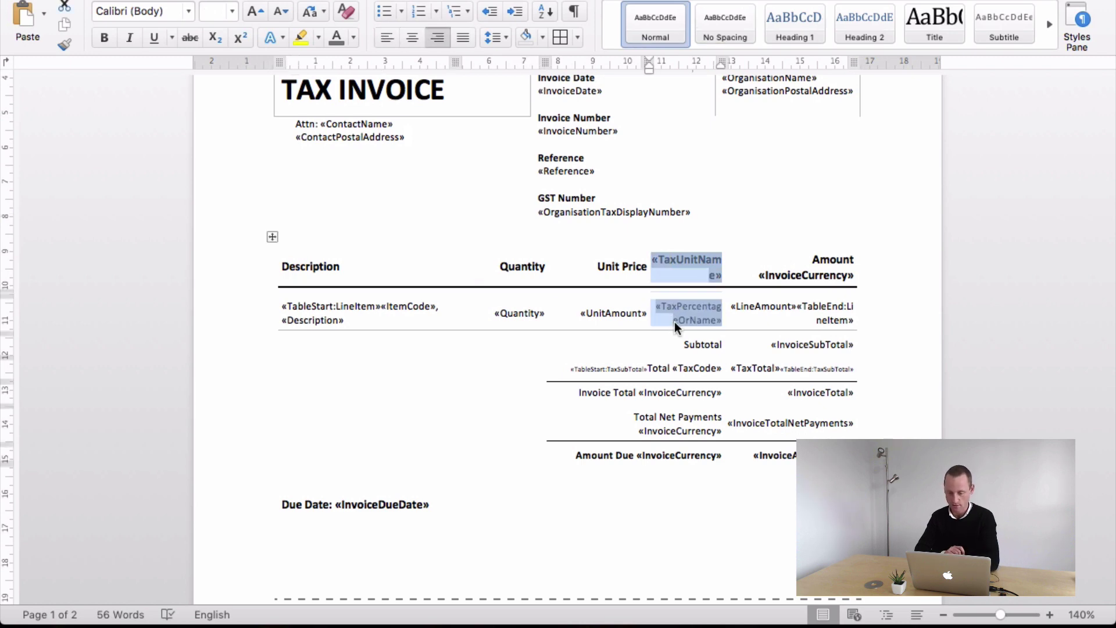
{"action": "key", "text": "BackSpace"}
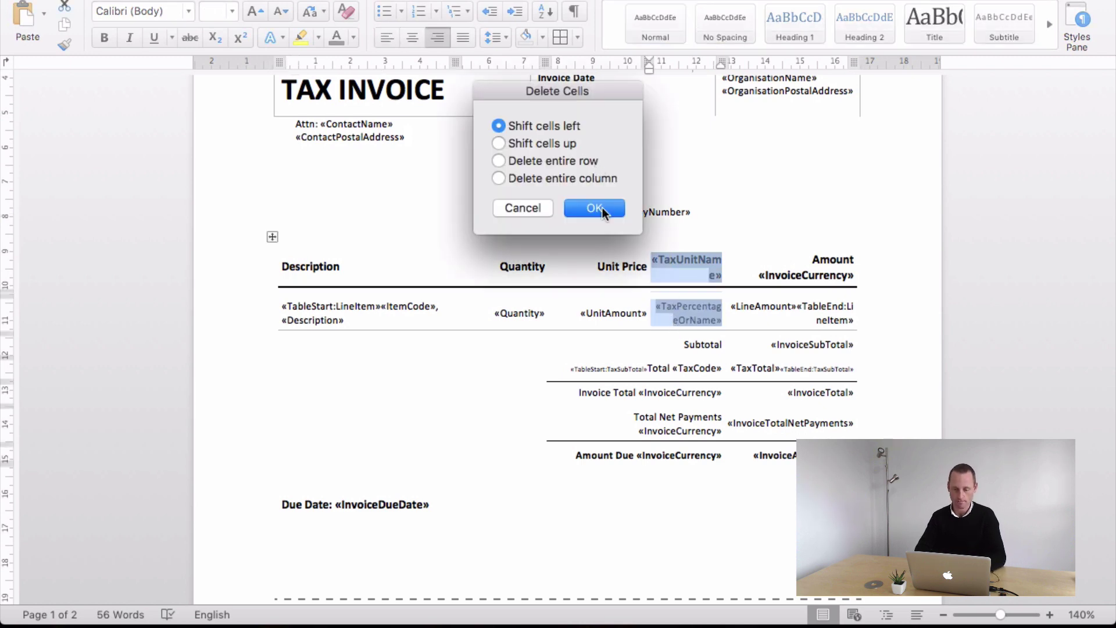
{"action": "left_click", "coordinate": [518, 209]}
{"action": "left_click", "coordinate": [693, 265]}
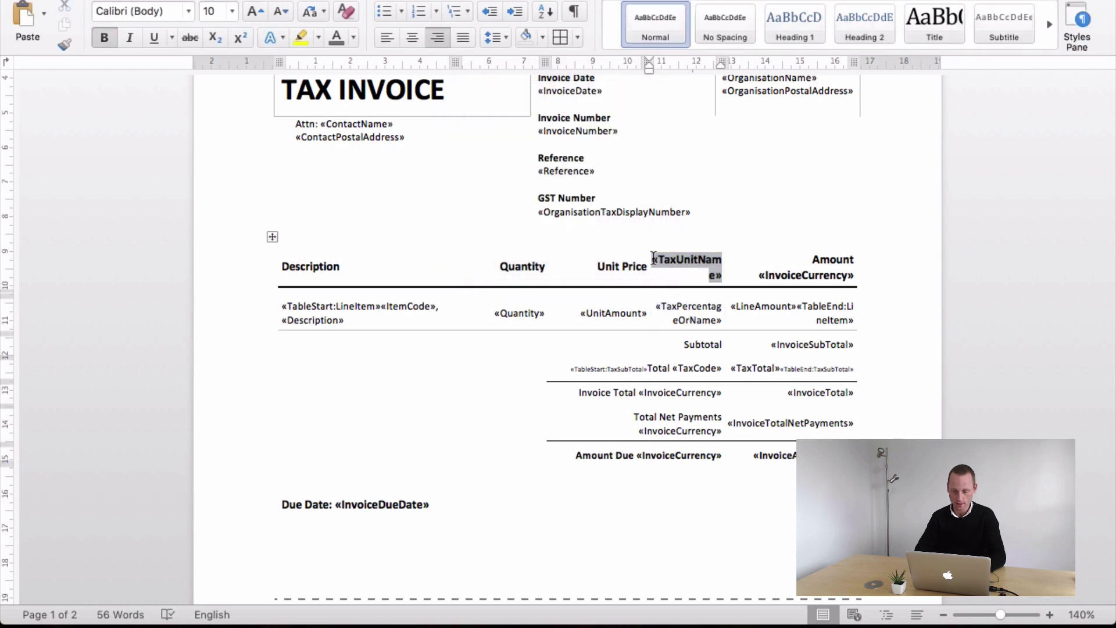
{"action": "left_click_drag", "start_coordinate": [653, 258], "coordinate": [722, 274]}
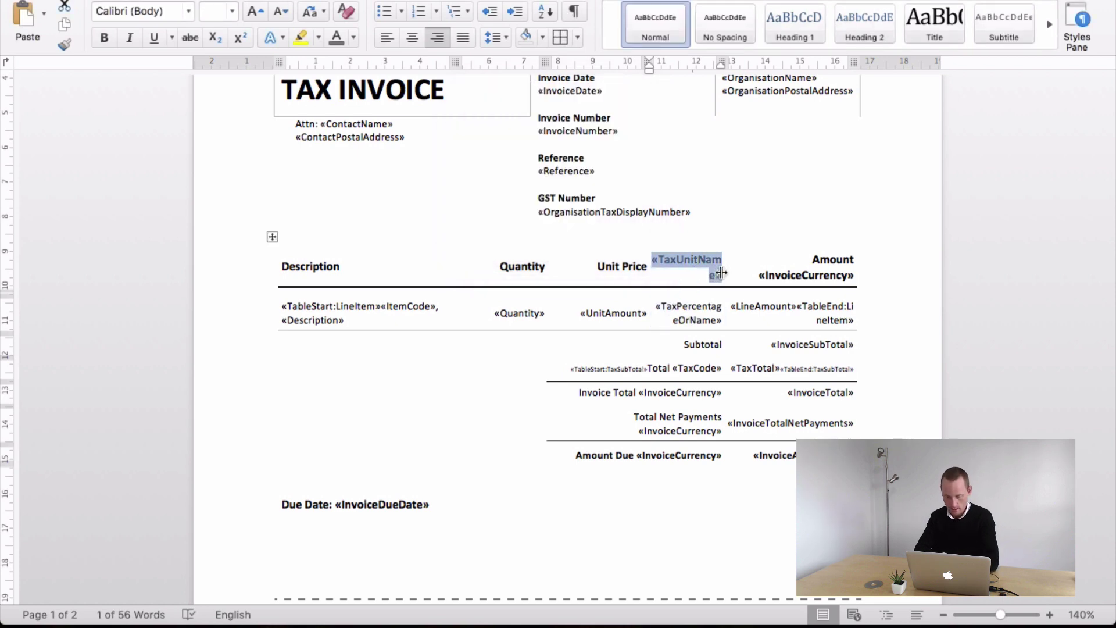
{"action": "left_click", "coordinate": [701, 312]}
{"action": "left_click", "coordinate": [271, 236]}
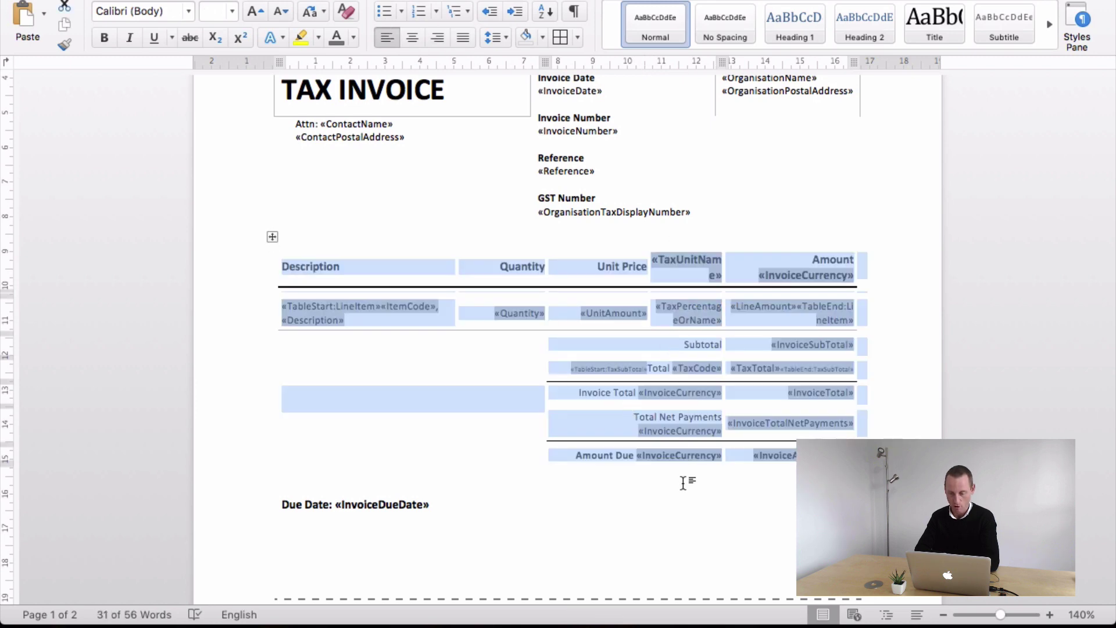
{"action": "left_click", "coordinate": [681, 260]}
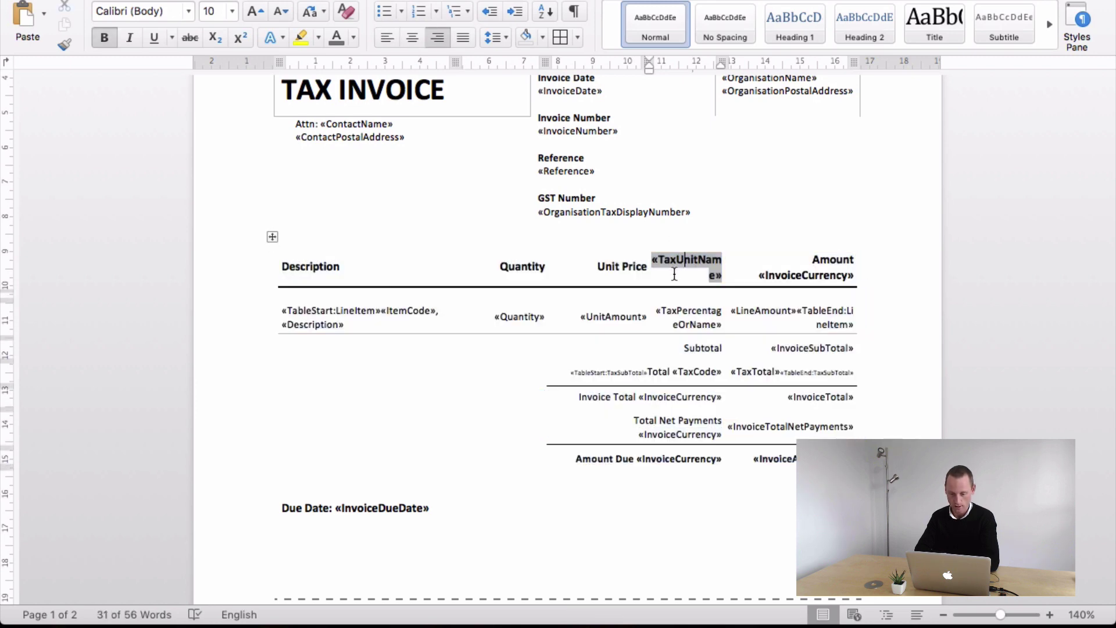
{"action": "left_click_drag", "start_coordinate": [654, 262], "coordinate": [699, 276]}
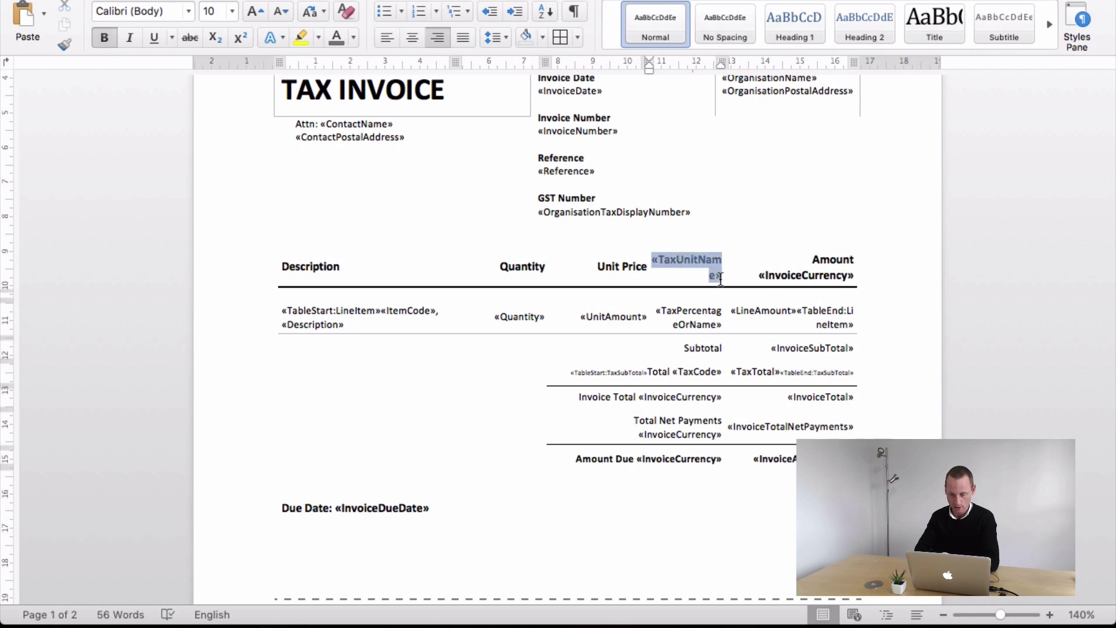
{"action": "key", "text": "BackSpace"}
{"action": "left_click_drag", "start_coordinate": [659, 311], "coordinate": [716, 320]}
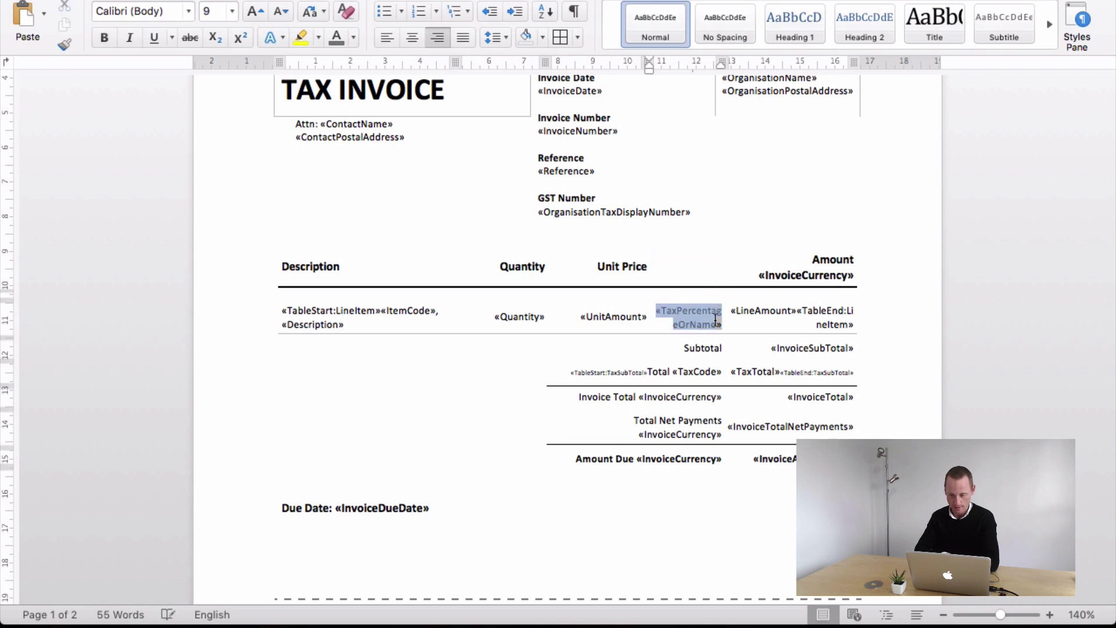
{"action": "key", "text": "BackSpace"}
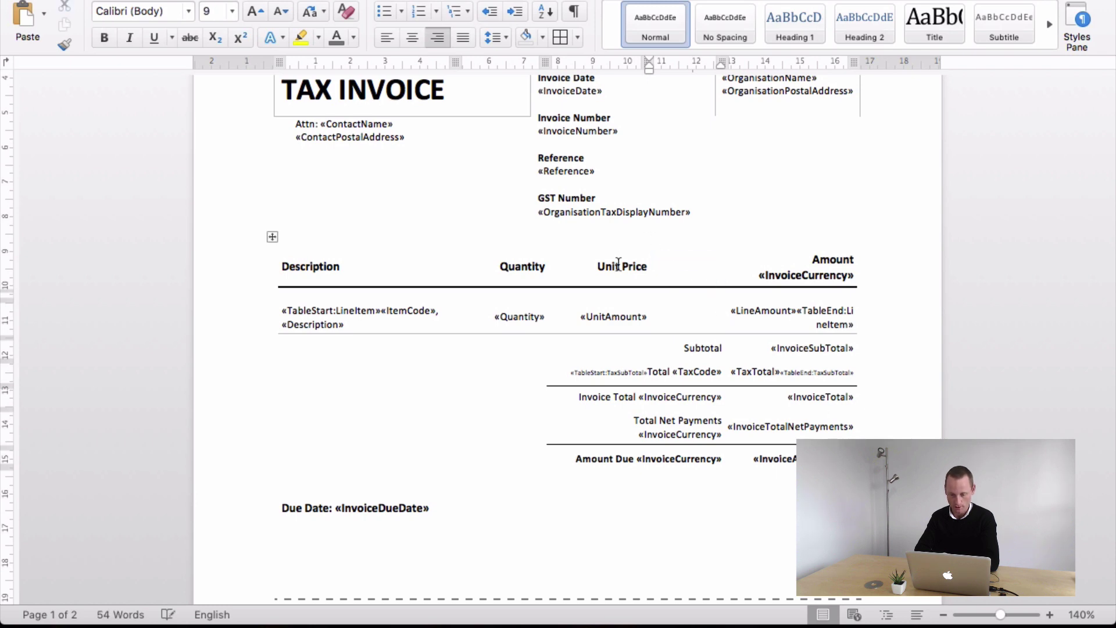
- Merge the emptied cells into Unit Price and «UnitAmount», then widen the table rightward
{"action": "left_click_drag", "start_coordinate": [610, 267], "coordinate": [706, 266]}
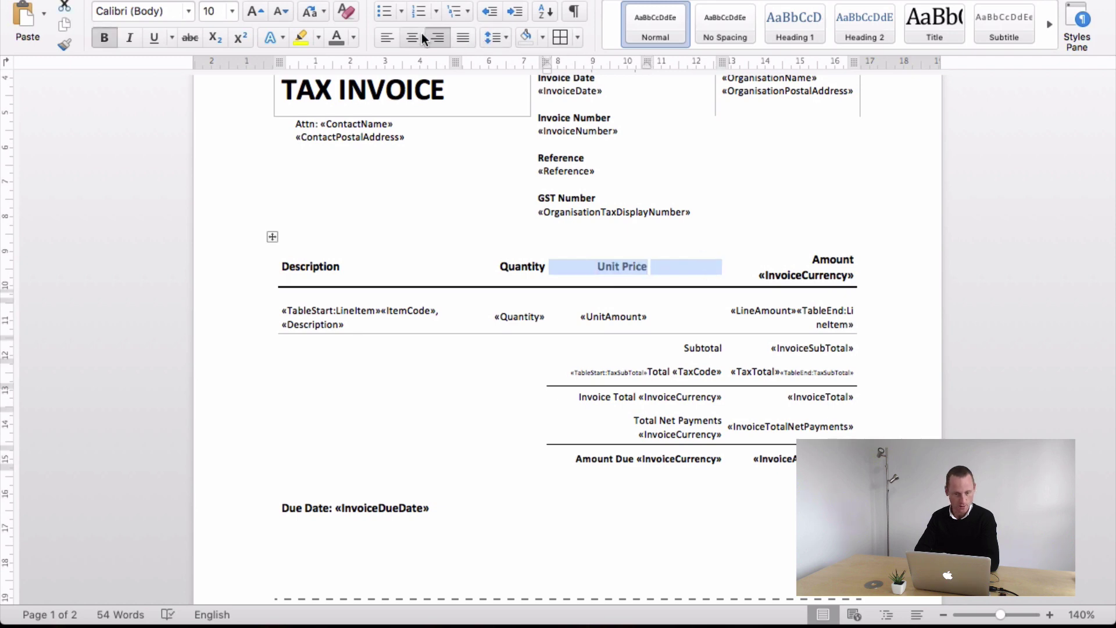
{"action": "left_click", "coordinate": [743, 2]}
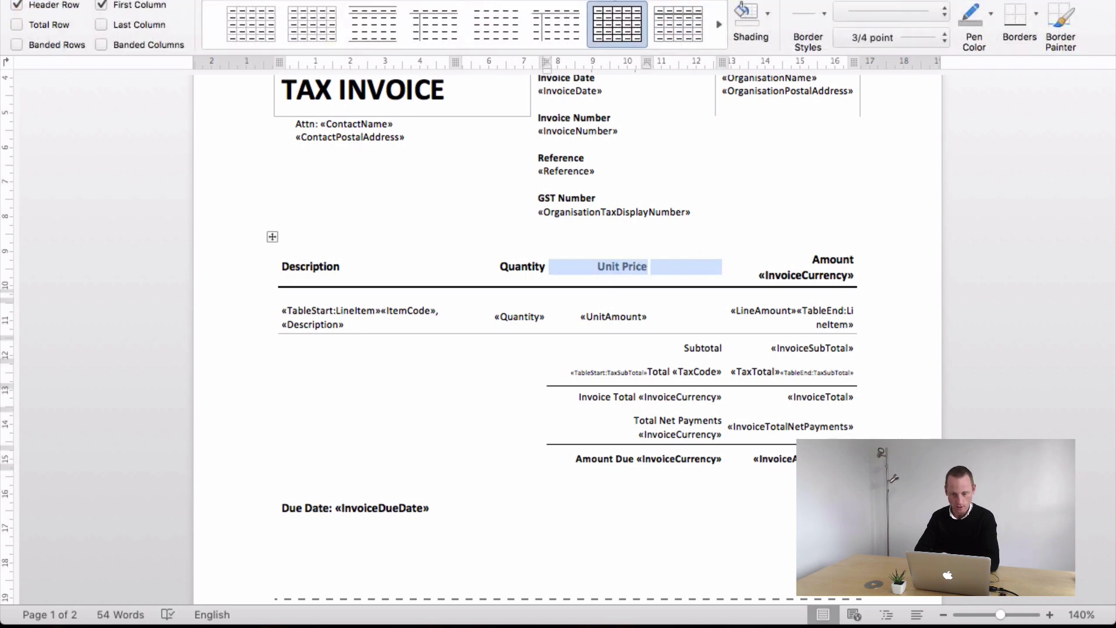
{"action": "left_click", "coordinate": [785, 2]}
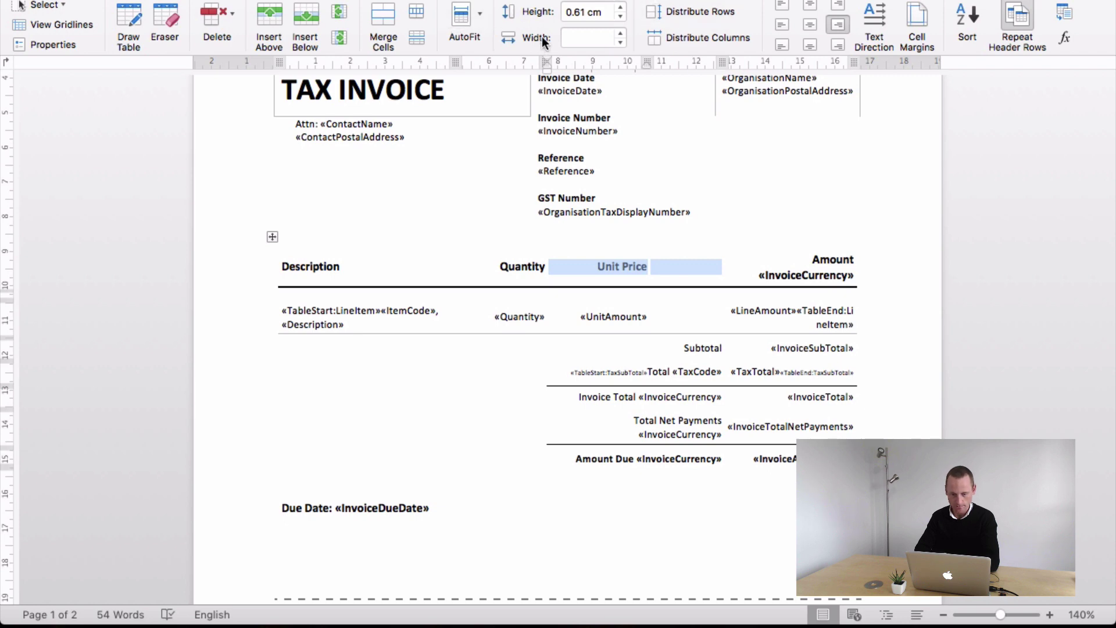
{"action": "left_click", "coordinate": [381, 23]}
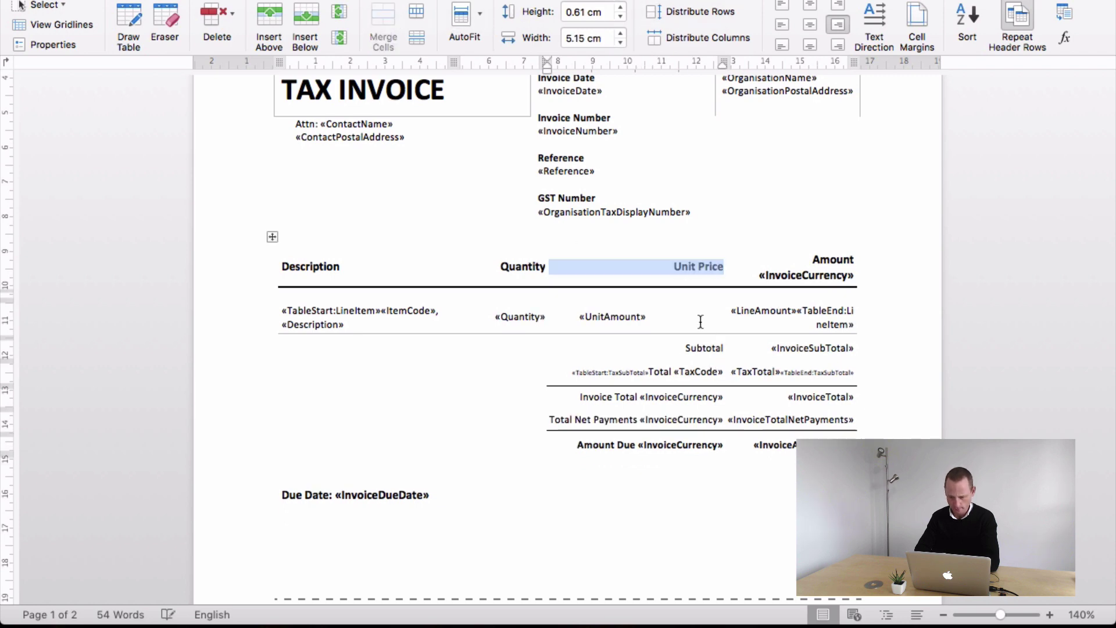
{"action": "left_click_drag", "start_coordinate": [692, 313], "coordinate": [606, 310]}
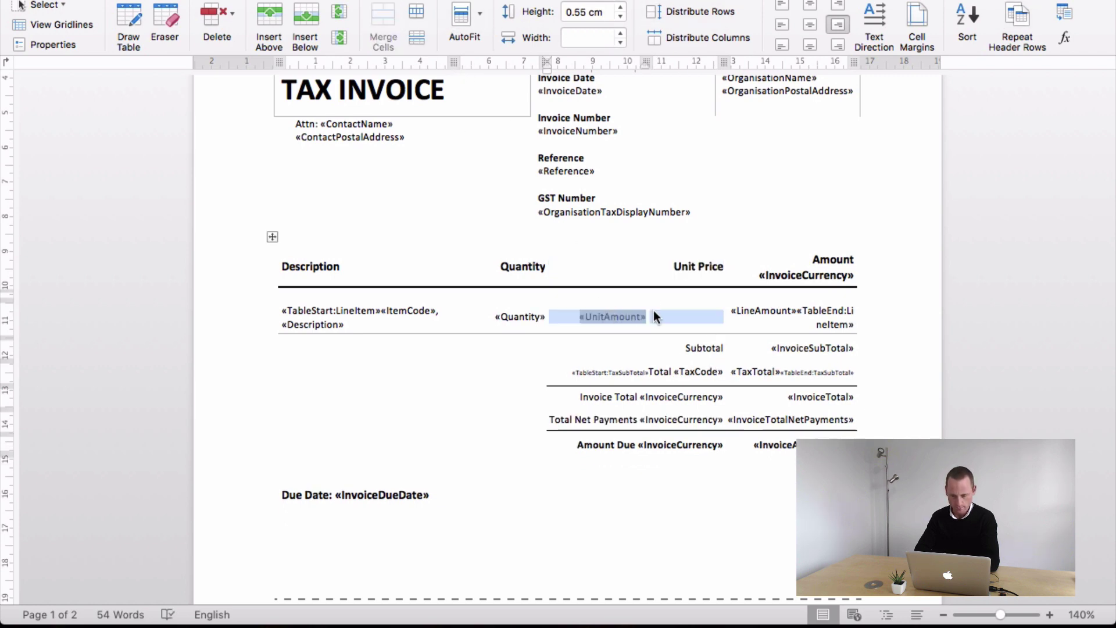
{"action": "left_click", "coordinate": [616, 267]}
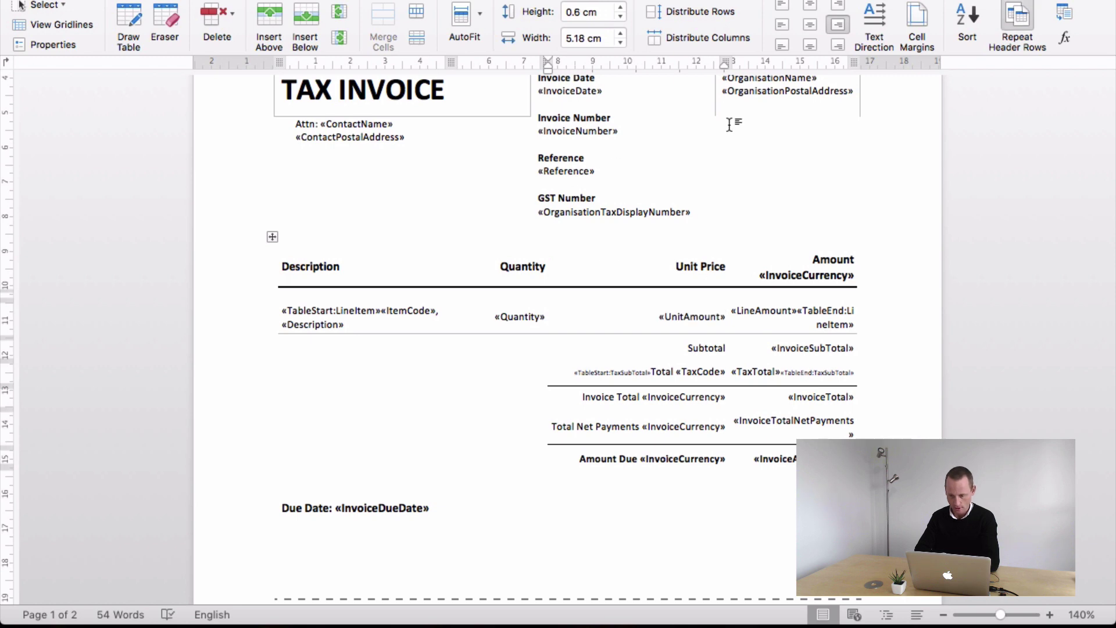
{"action": "left_click_drag", "start_coordinate": [725, 59], "coordinate": [712, 62]}
{"action": "left_click_drag", "start_coordinate": [835, 60], "coordinate": [860, 64]}
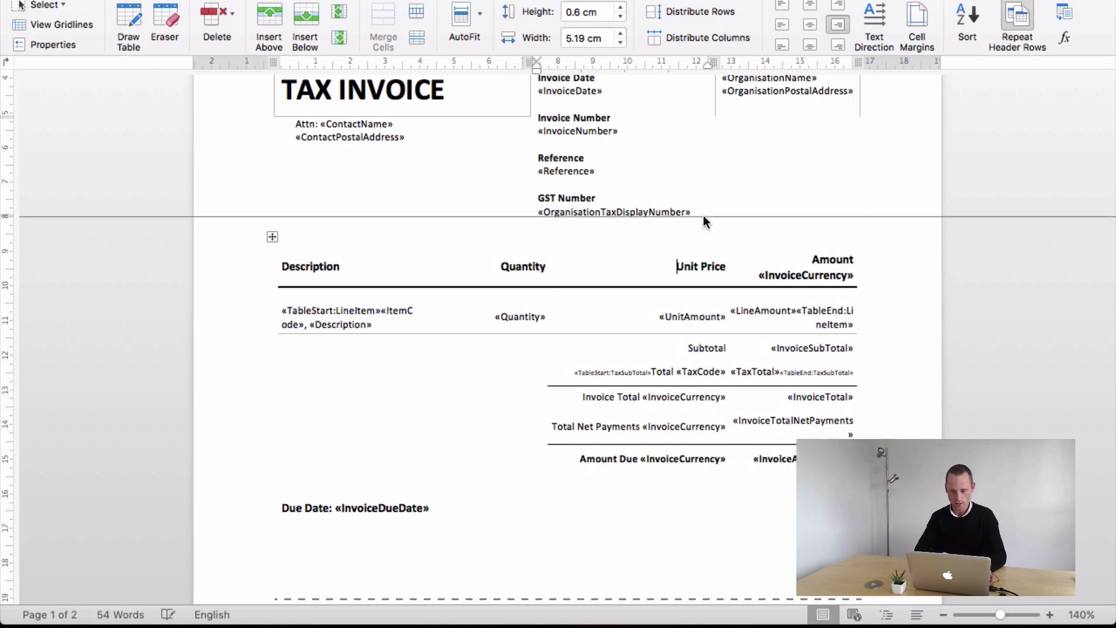
- Set the entire document's text in the Raleway font
{"action": "left_click", "coordinate": [627, 172]}
{"action": "scroll", "coordinate": [627, 173], "scroll_direction": "up", "scroll_amount": 5}
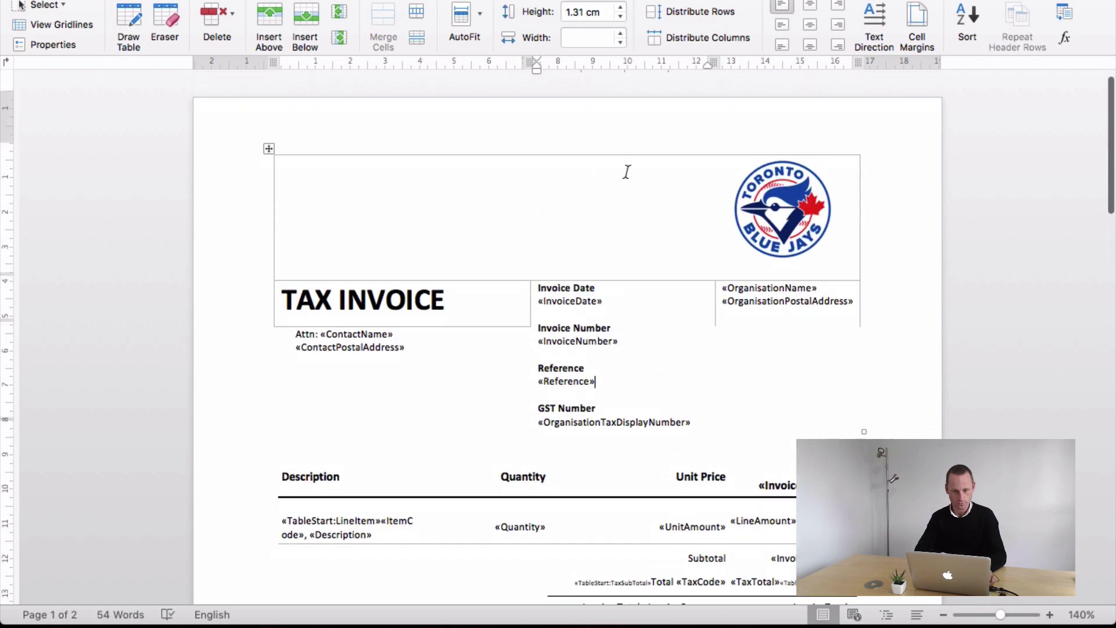
{"action": "key", "text": "super+a"}
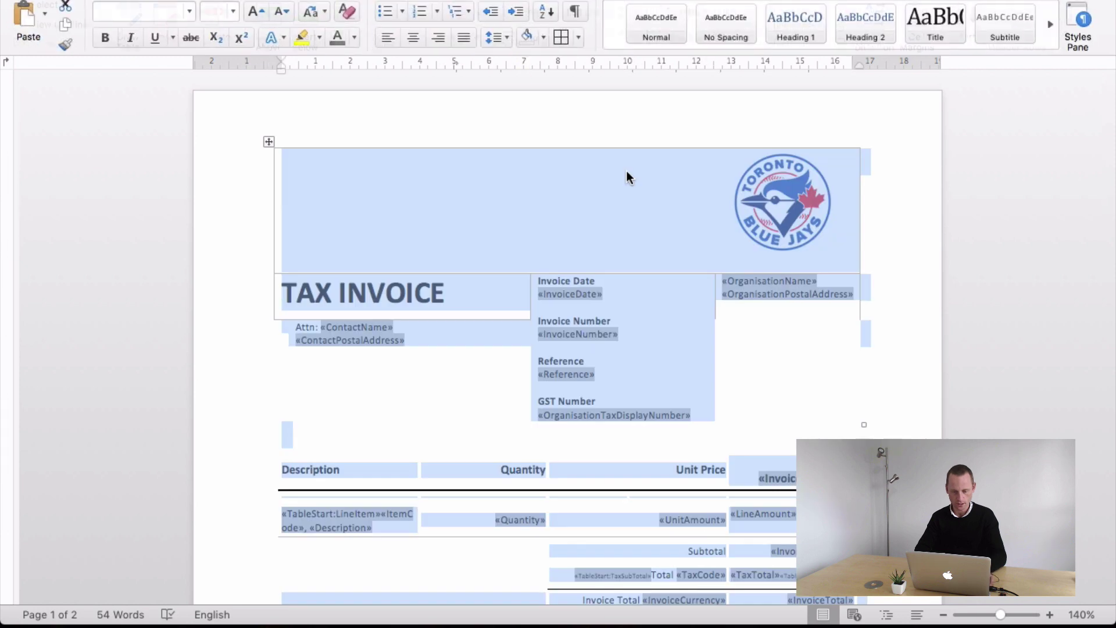
{"action": "left_click", "coordinate": [187, 12]}
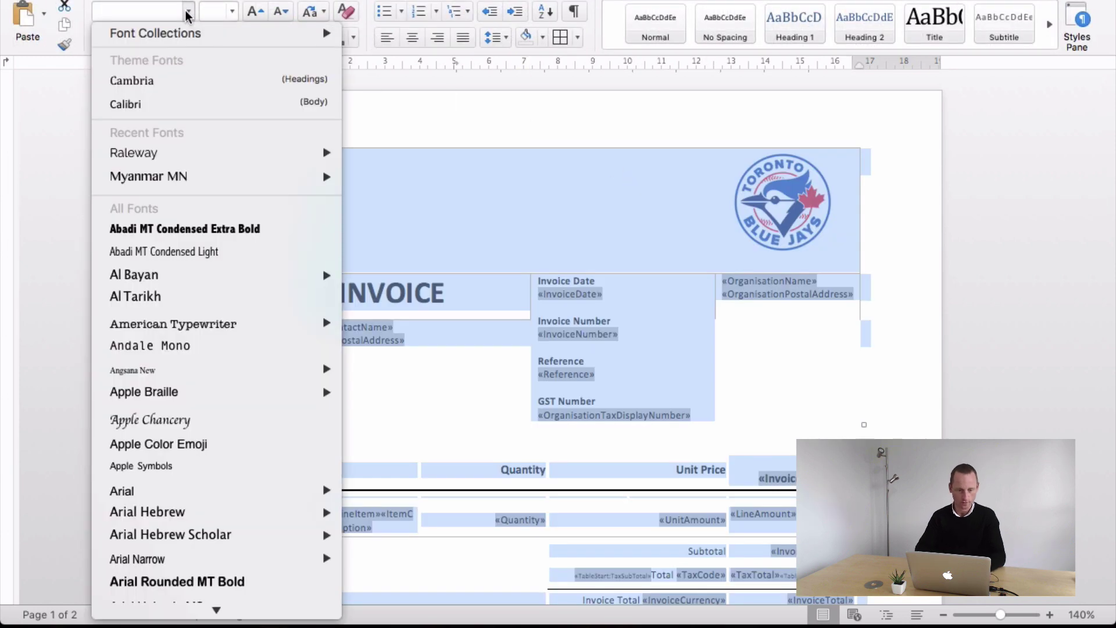
{"action": "left_click", "coordinate": [155, 17]}
{"action": "type", "text": "r"}
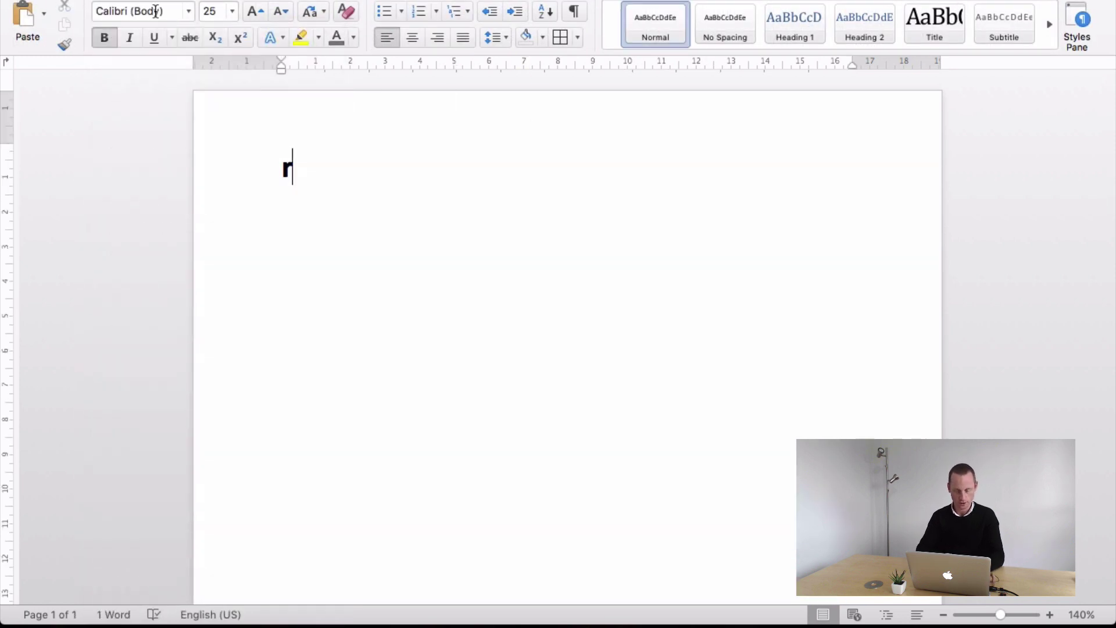
{"action": "key", "text": "super+z"}
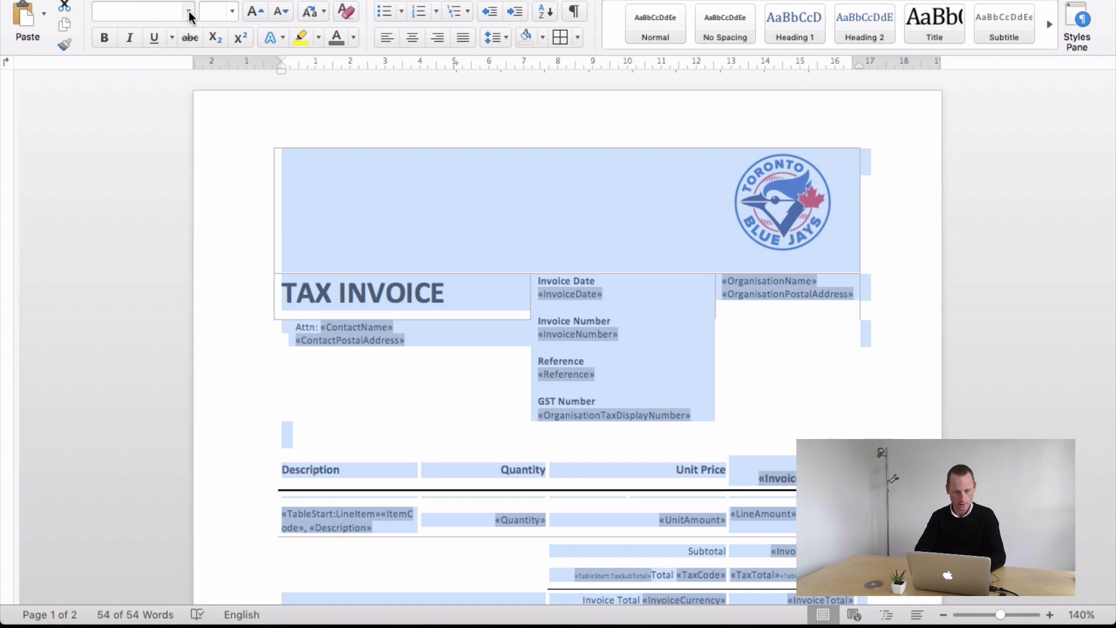
{"action": "left_click", "coordinate": [188, 12]}
{"action": "left_click", "coordinate": [110, 11]}
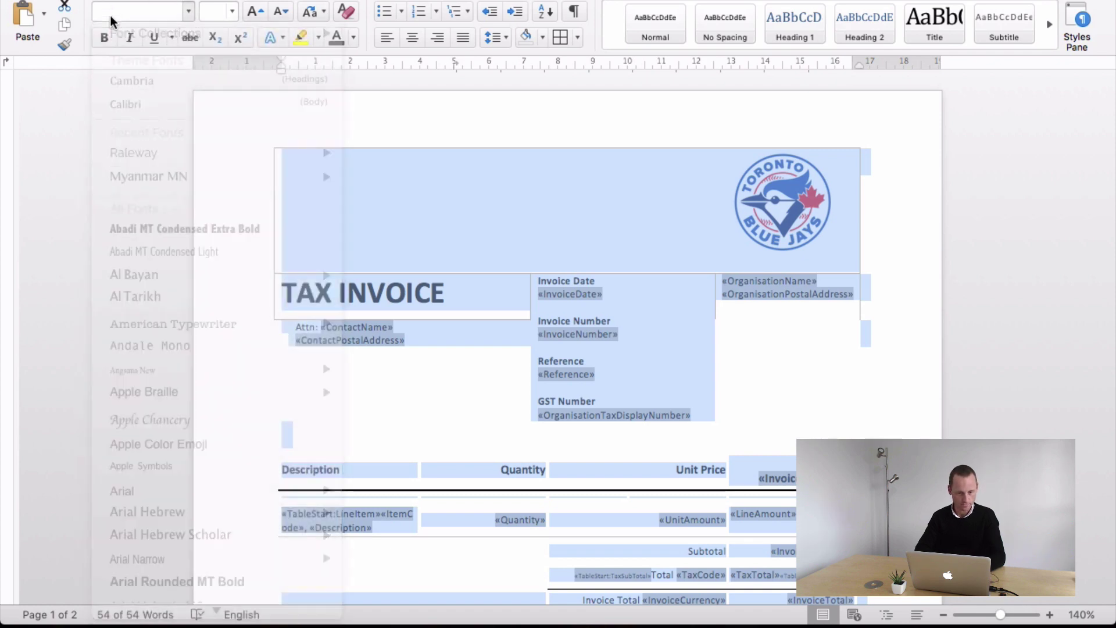
{"action": "type", "text": "Raleway"}
{"action": "key", "text": "Tab"}
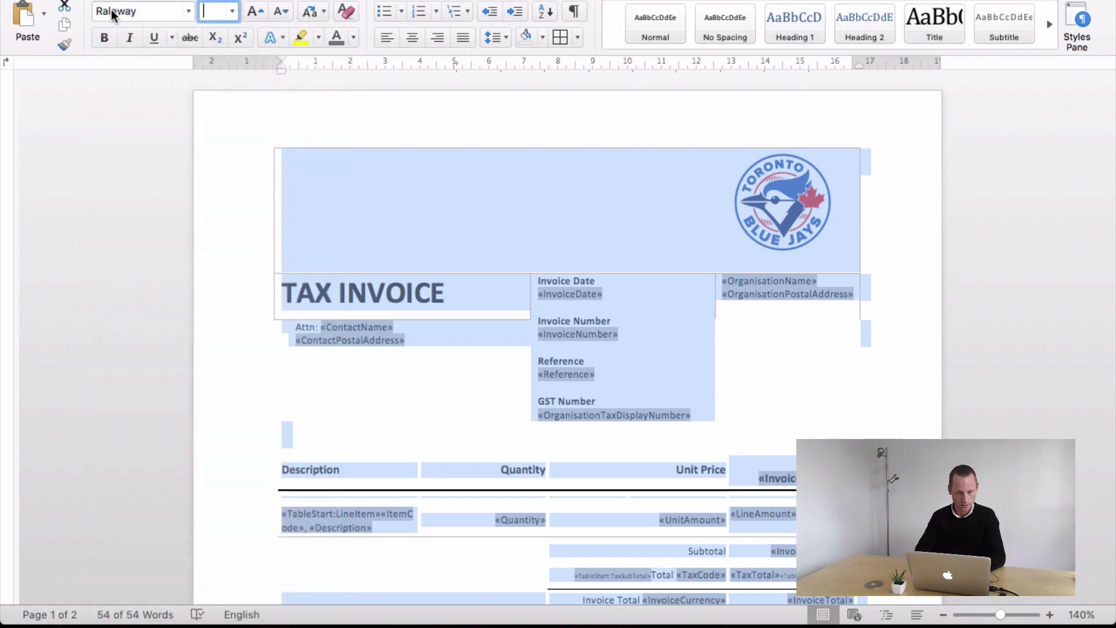
{"action": "left_click", "coordinate": [500, 435]}
- Remove all borders from the top header table with No Border
{"action": "scroll", "coordinate": [269, 139], "scroll_direction": "down", "scroll_amount": 1}
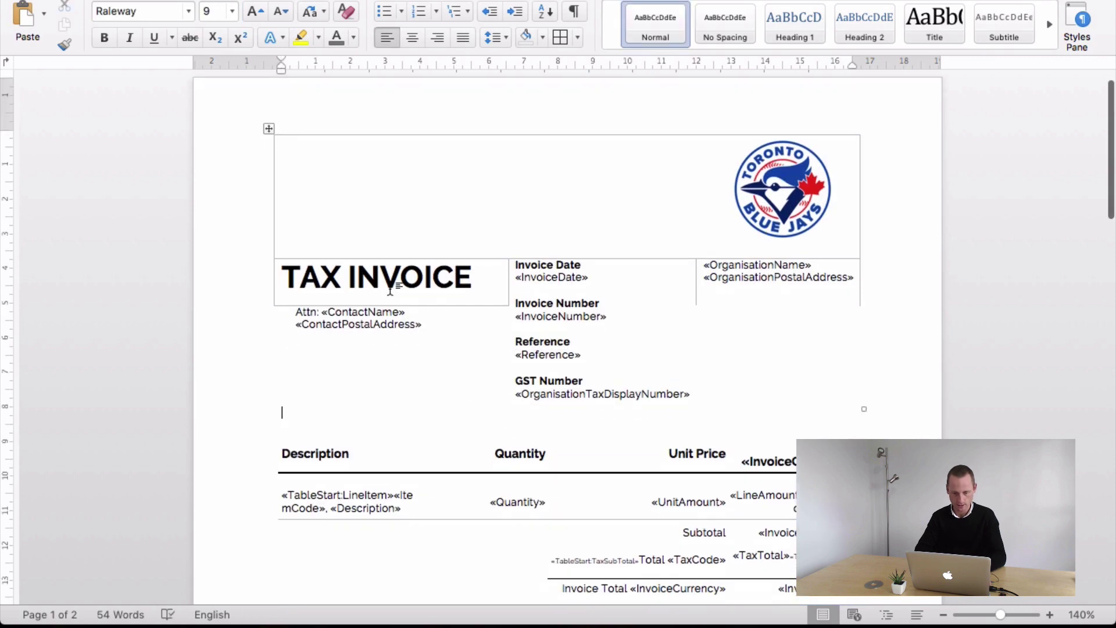
{"action": "left_click", "coordinate": [265, 129]}
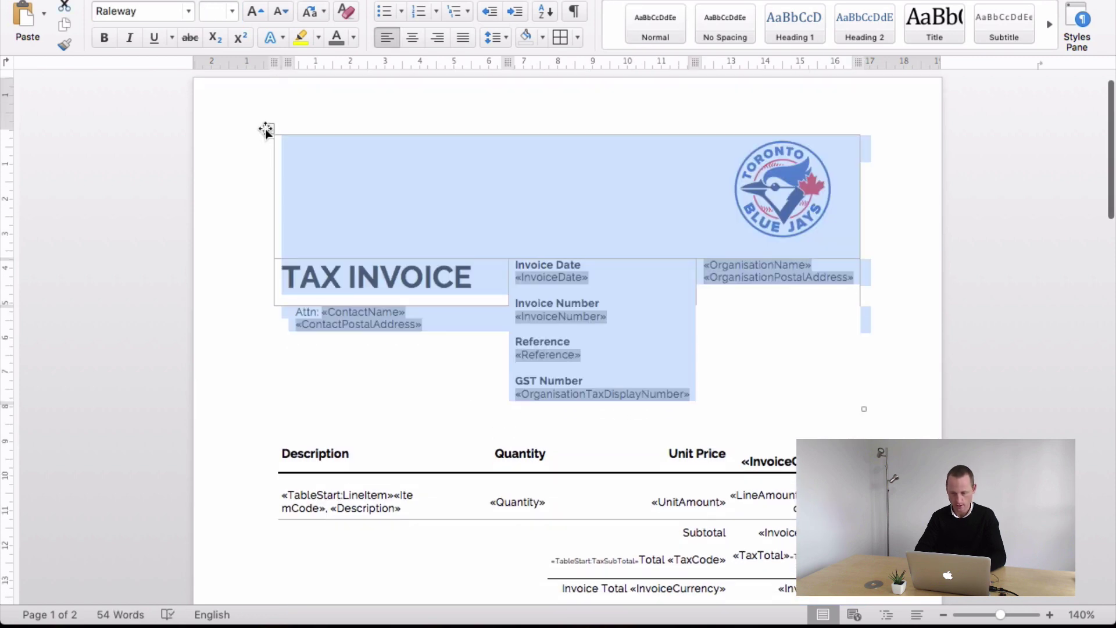
{"action": "left_click", "coordinate": [579, 37]}
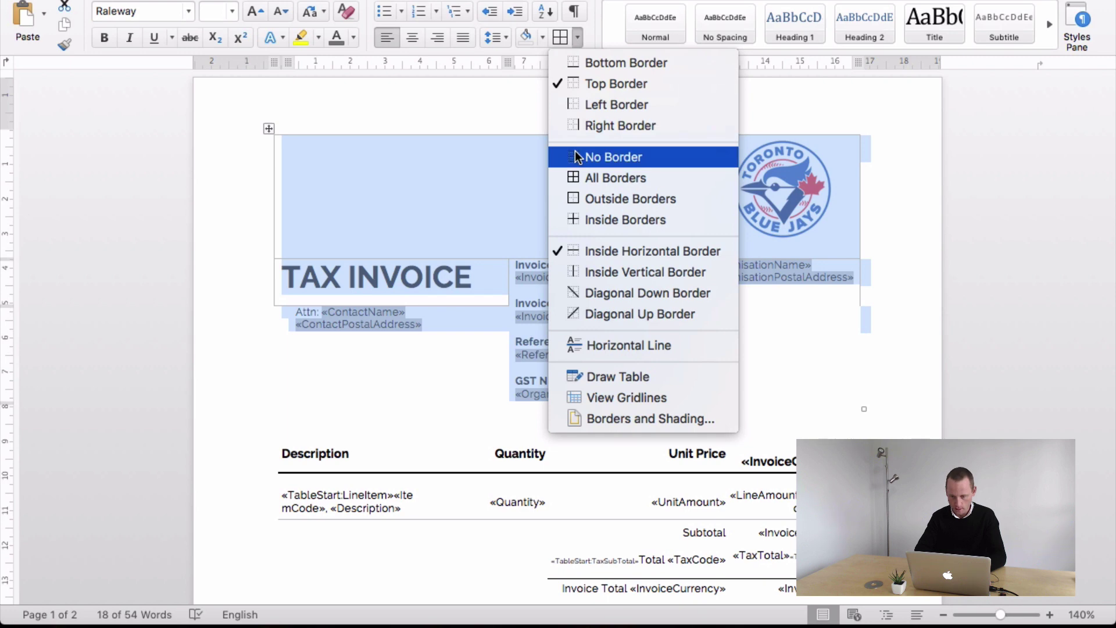
{"action": "left_click", "coordinate": [577, 157]}
{"action": "left_click", "coordinate": [623, 332]}
{"action": "scroll", "coordinate": [624, 332], "scroll_direction": "down", "scroll_amount": 5}
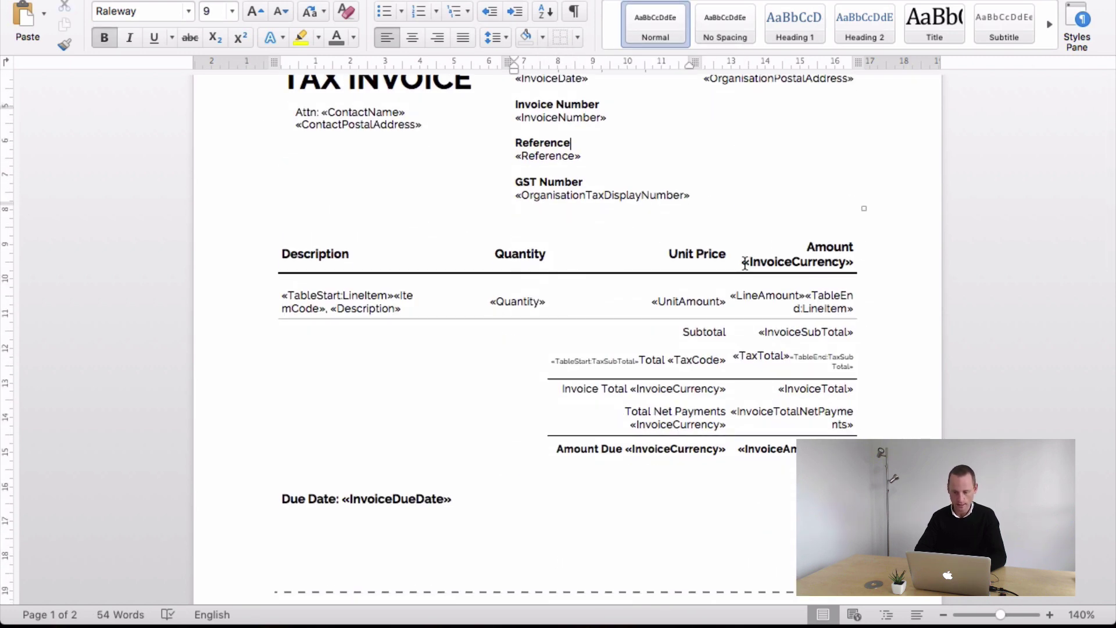
{"action": "left_click_drag", "start_coordinate": [746, 263], "coordinate": [856, 260]}
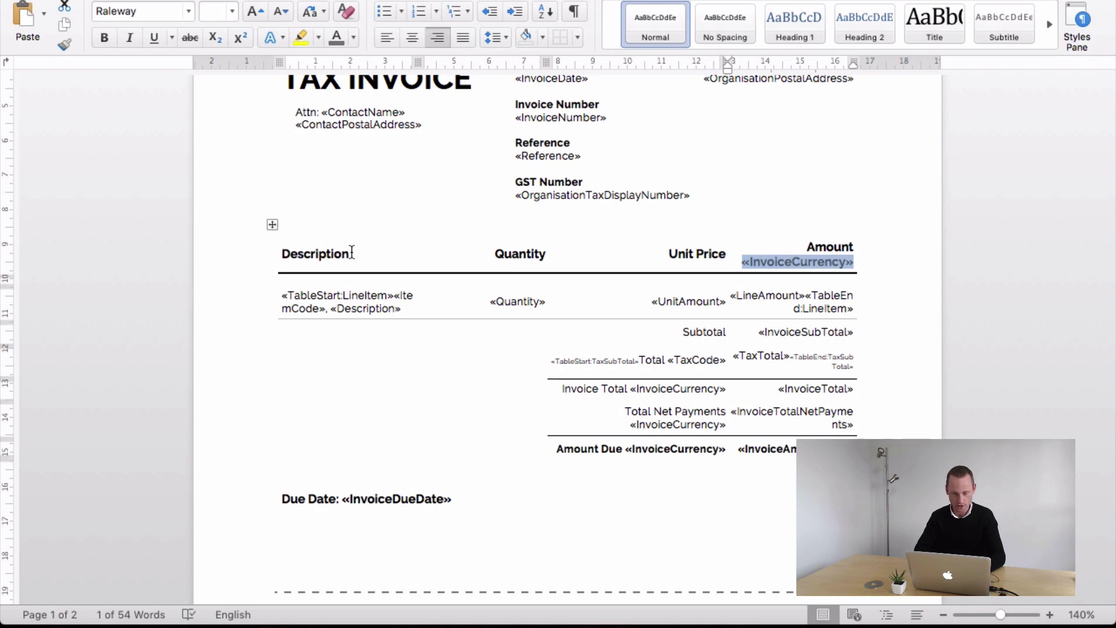
{"action": "left_click", "coordinate": [575, 260]}
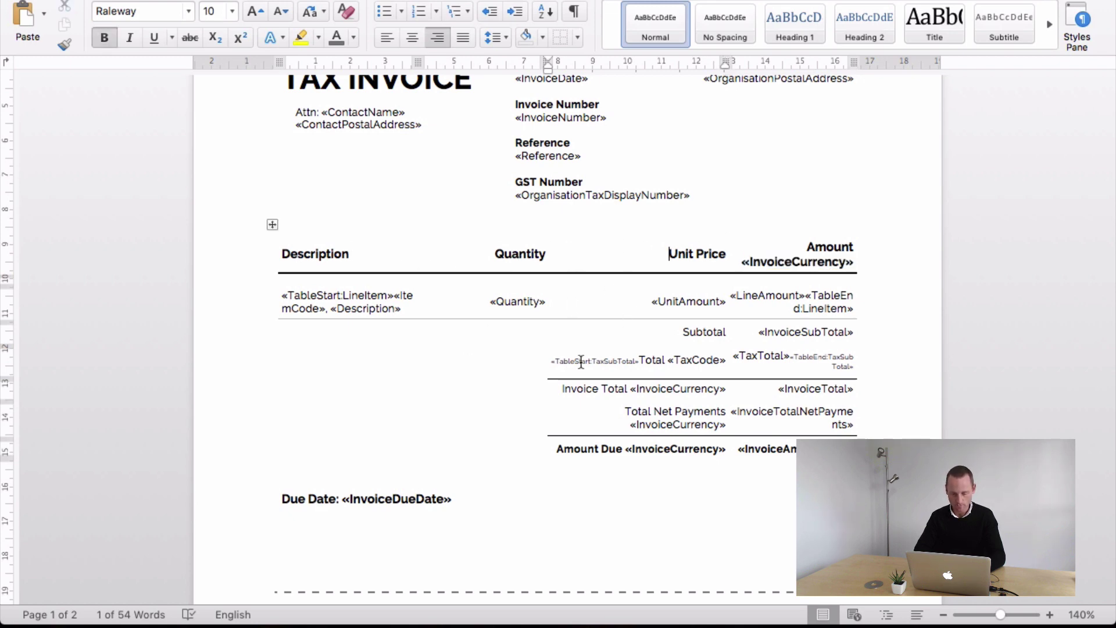
{"action": "scroll", "coordinate": [581, 362], "scroll_direction": "down", "scroll_amount": 2}
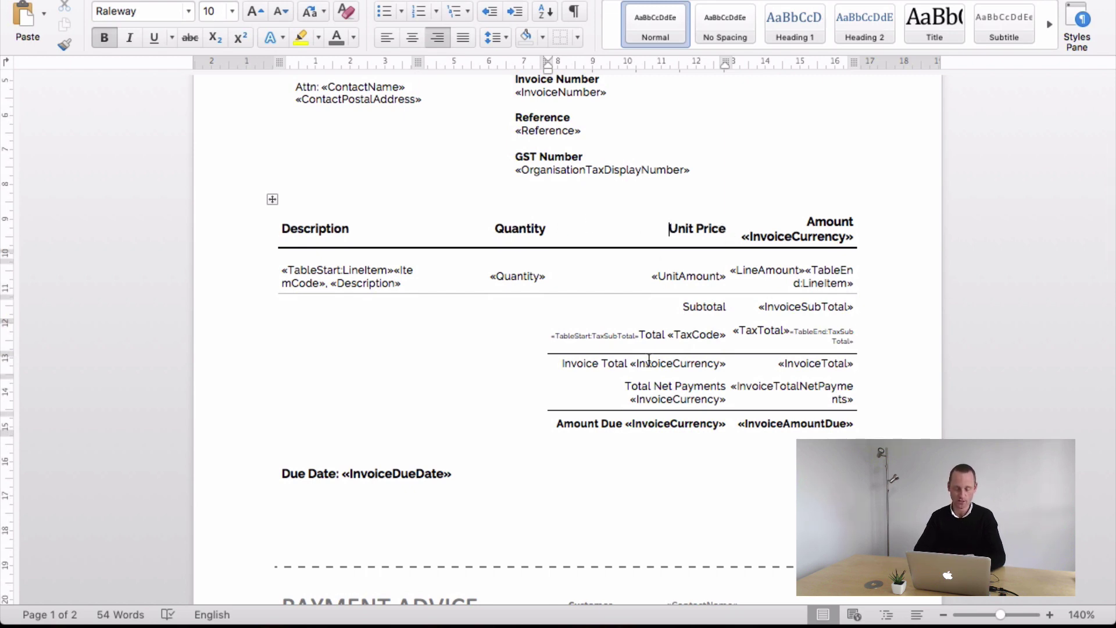
{"action": "scroll", "coordinate": [649, 361], "scroll_direction": "down", "scroll_amount": 10}
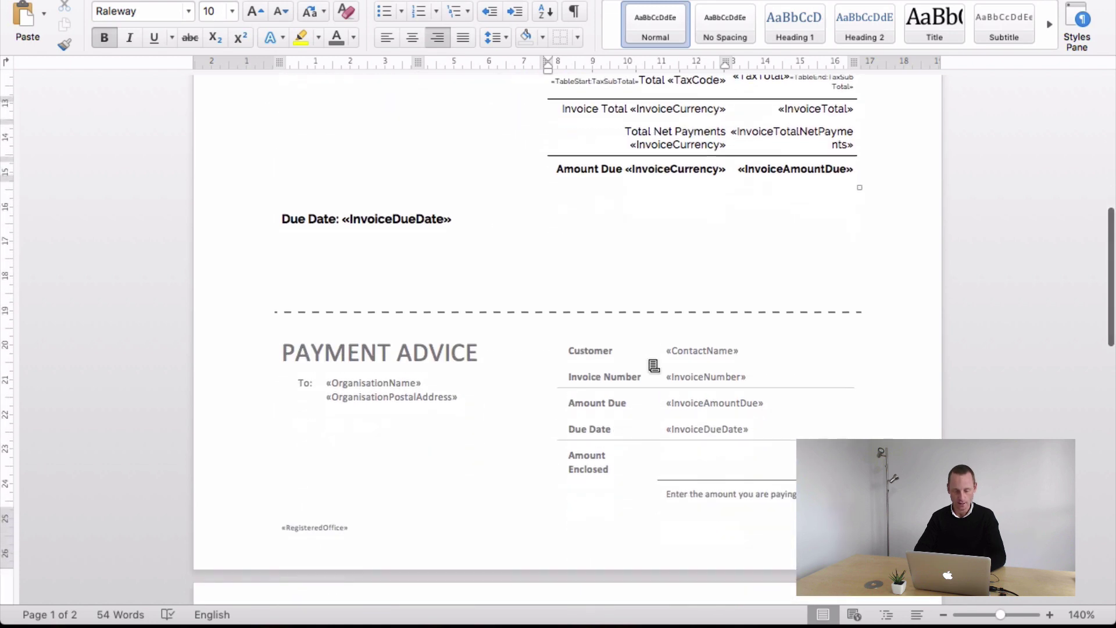
{"action": "left_click", "coordinate": [419, 541]}
{"action": "scroll", "coordinate": [418, 541], "scroll_direction": "down", "scroll_amount": 4}
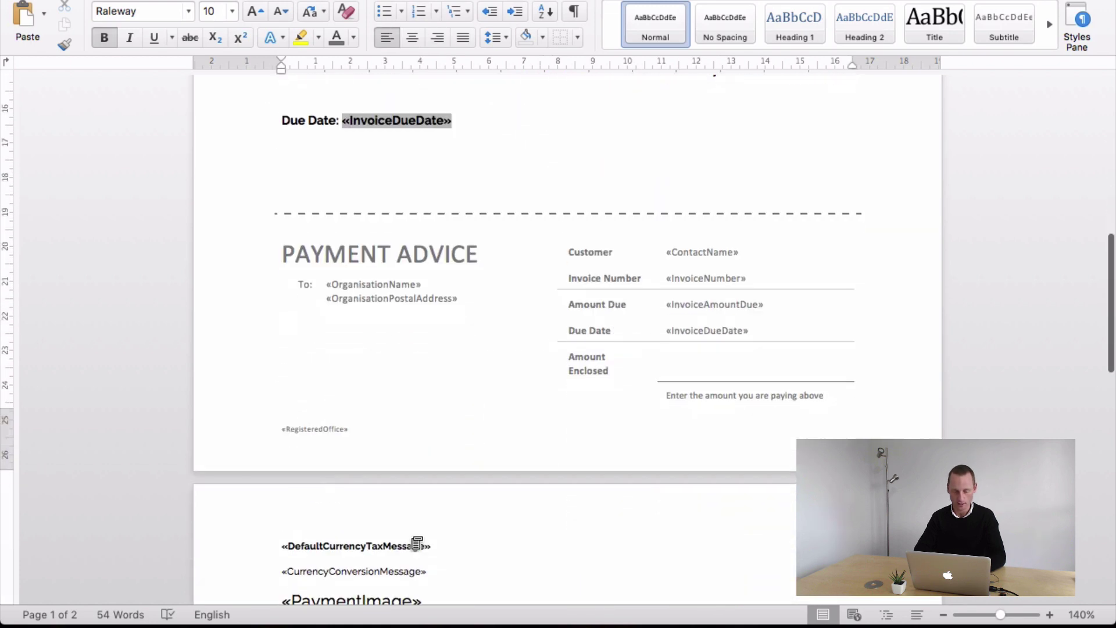
- Delete the «RegisteredOffice» field from the first-page footer
{"action": "double_click", "coordinate": [364, 445]}
{"action": "left_click", "coordinate": [331, 432]}
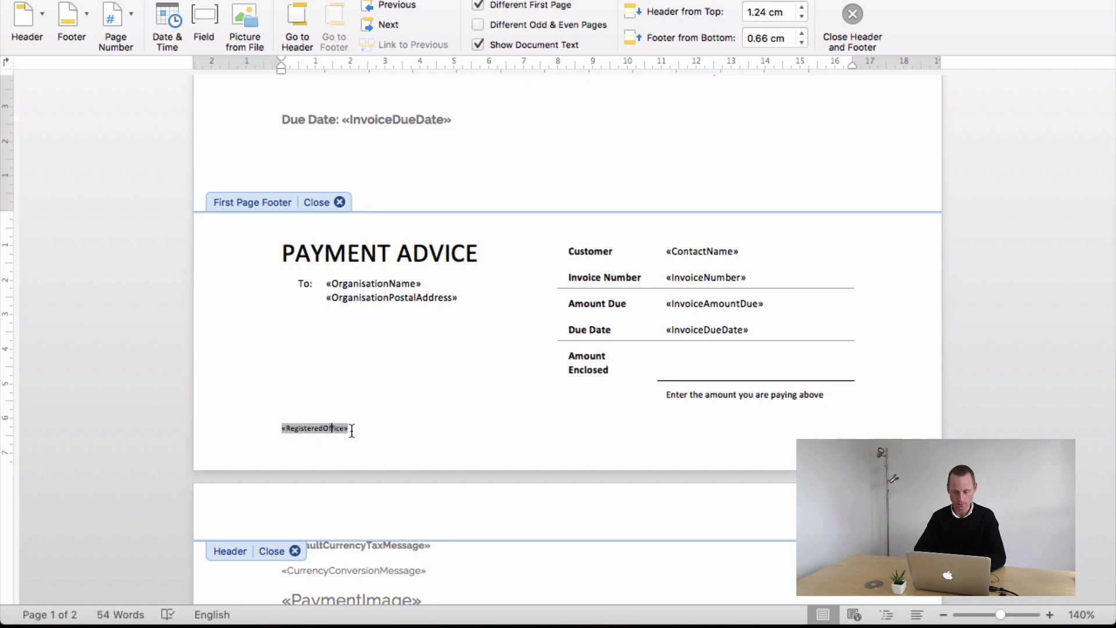
{"action": "left_click_drag", "start_coordinate": [364, 430], "coordinate": [275, 429]}
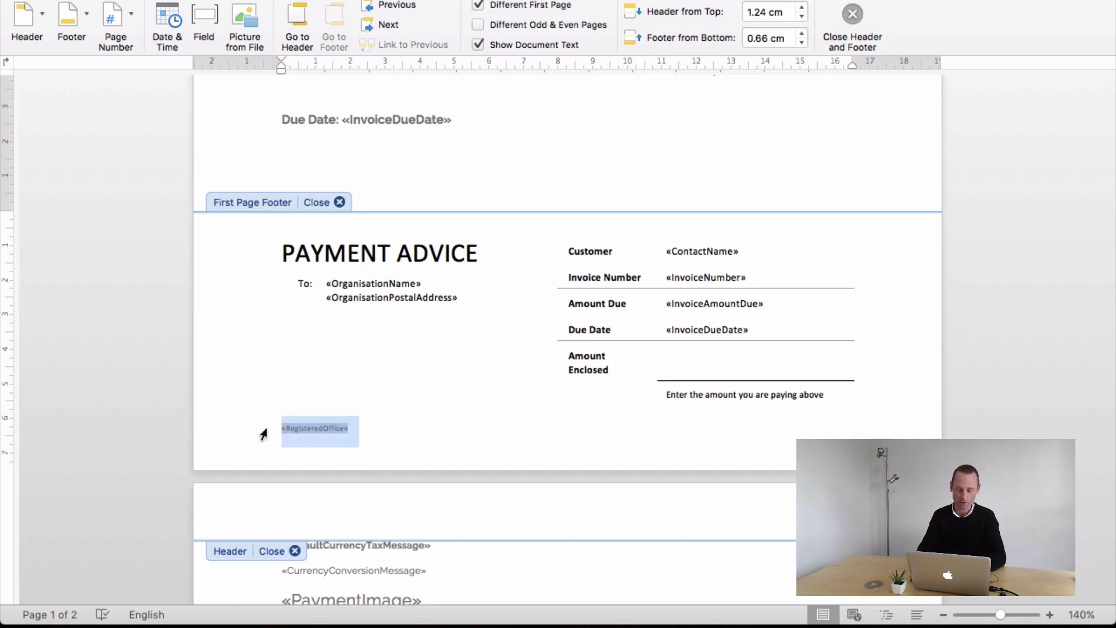
{"action": "key", "text": "BackSpace"}
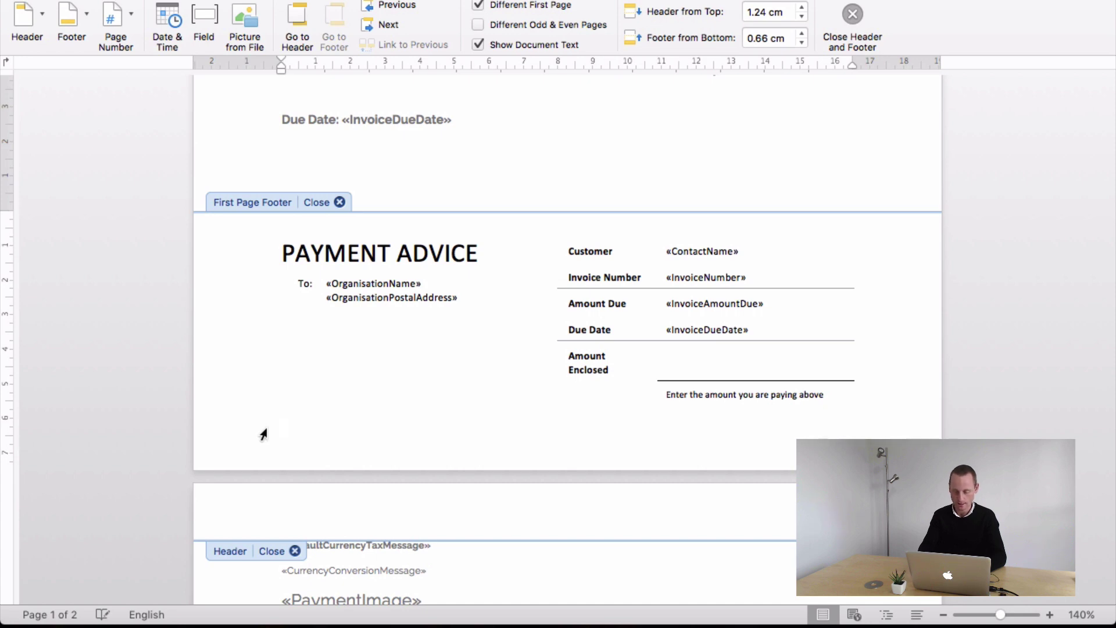
- Close the footer and scroll back up through the invoice body
{"action": "left_click", "coordinate": [850, 395]}
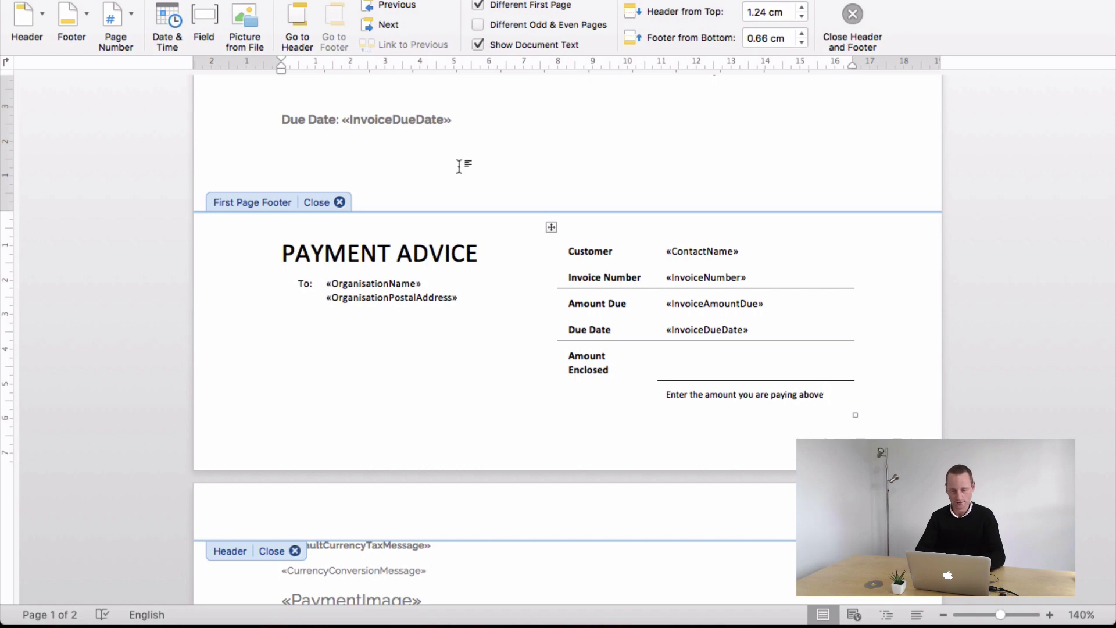
{"action": "double_click", "coordinate": [511, 172]}
{"action": "scroll", "coordinate": [509, 173], "scroll_direction": "up", "scroll_amount": 5}
{"action": "scroll", "coordinate": [509, 173], "scroll_direction": "up", "scroll_amount": 3}
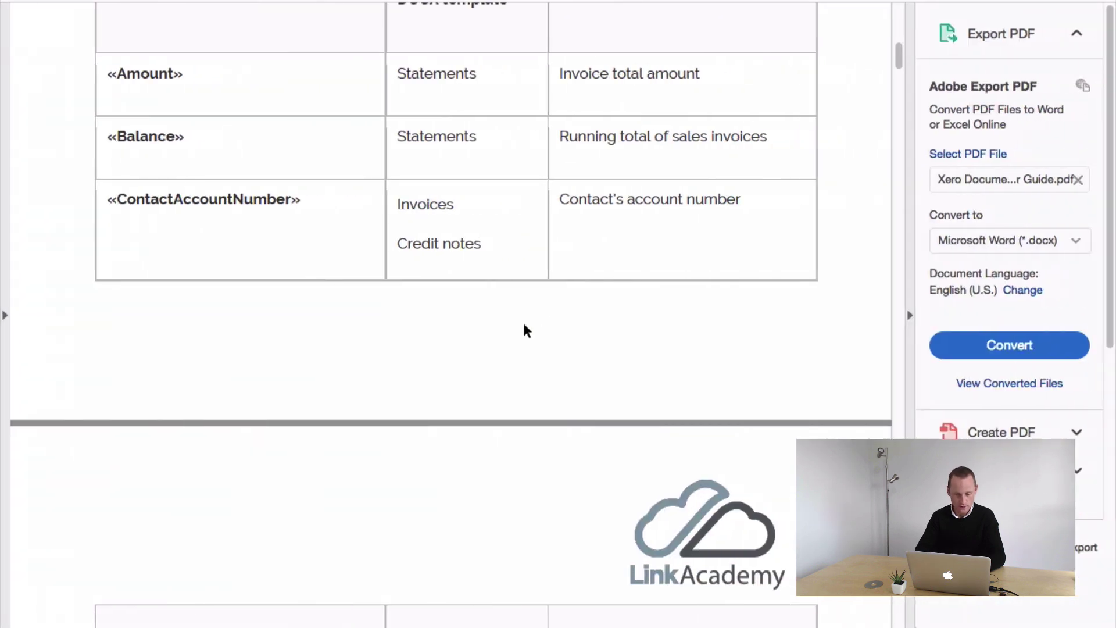
{"action": "scroll", "coordinate": [499, 345], "scroll_direction": "up", "scroll_amount": 4}
{"action": "scroll", "coordinate": [499, 346], "scroll_direction": "down", "scroll_amount": 15}
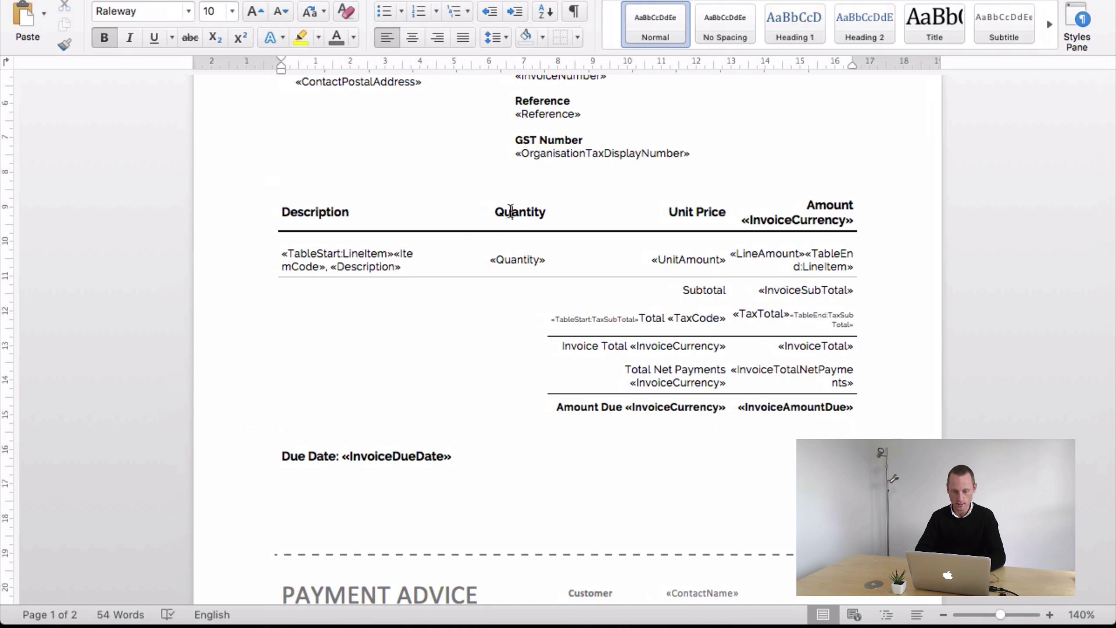
- Centre the Quantity column contents and start adjusting the Description column width
{"action": "left_click_drag", "start_coordinate": [510, 212], "coordinate": [510, 253]}
{"action": "key", "text": "super+e"}
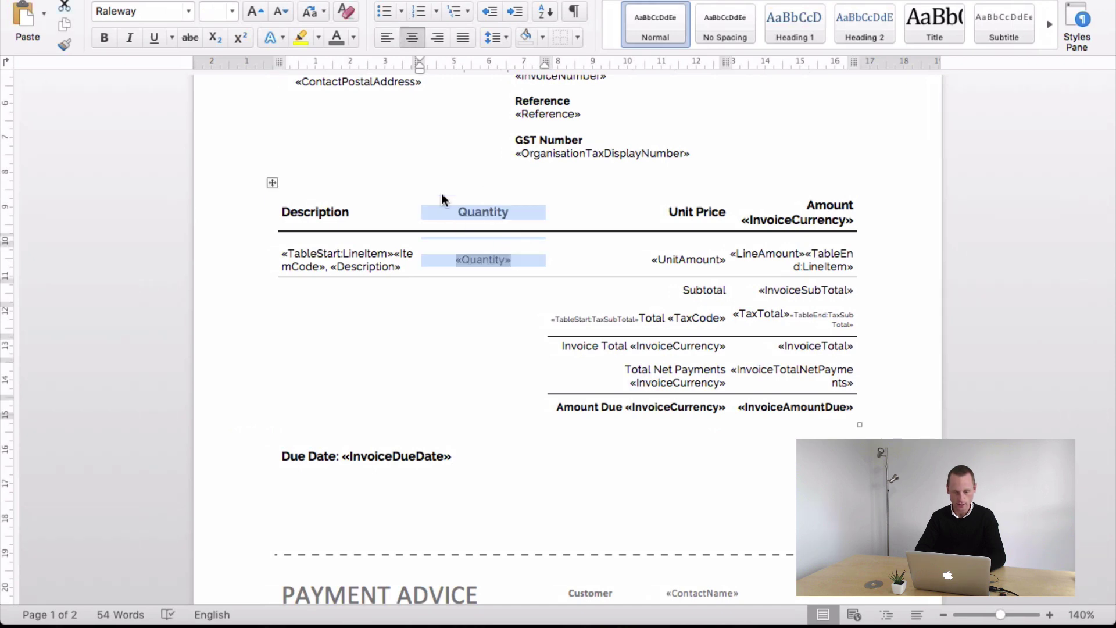
{"action": "mouse_move", "coordinate": [426, 64]}
{"action": "left_mouse_down"}
{"action": "mouse_move", "coordinate": [464, 62]}
{"action": "mouse_move", "coordinate": [420, 65]}
{"action": "mouse_move", "coordinate": [419, 146]}
{"action": "left_mouse_up"}
{"action": "double_click", "coordinate": [396, 253]}
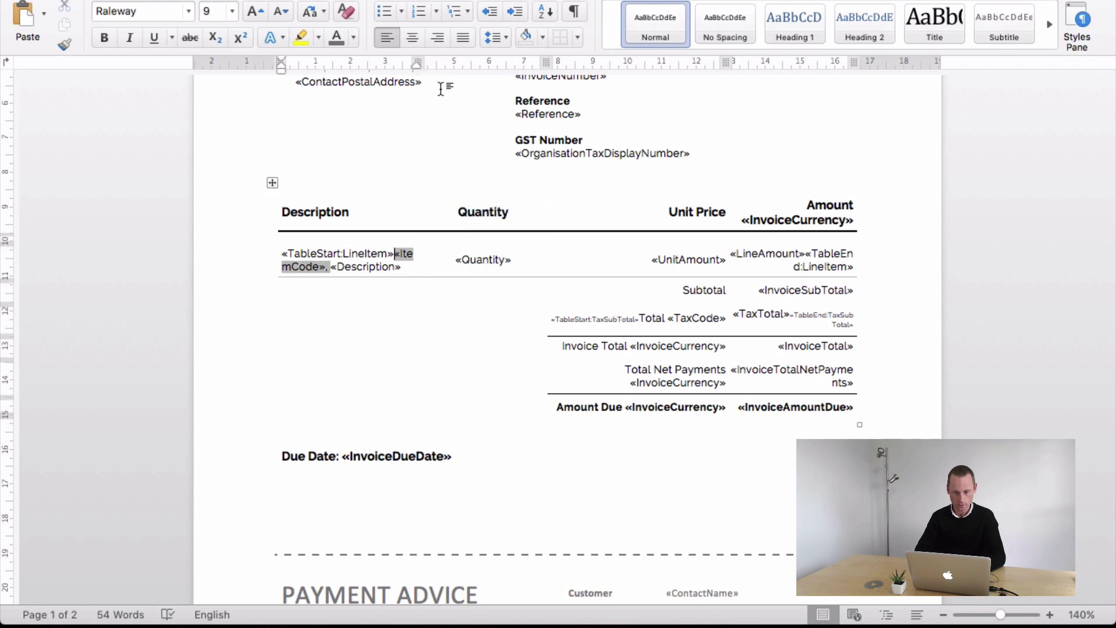
{"action": "mouse_move", "coordinate": [417, 58]}
{"action": "left_mouse_down"}
{"action": "mouse_move", "coordinate": [441, 57]}
{"action": "mouse_move", "coordinate": [431, 61]}
{"action": "left_mouse_up"}
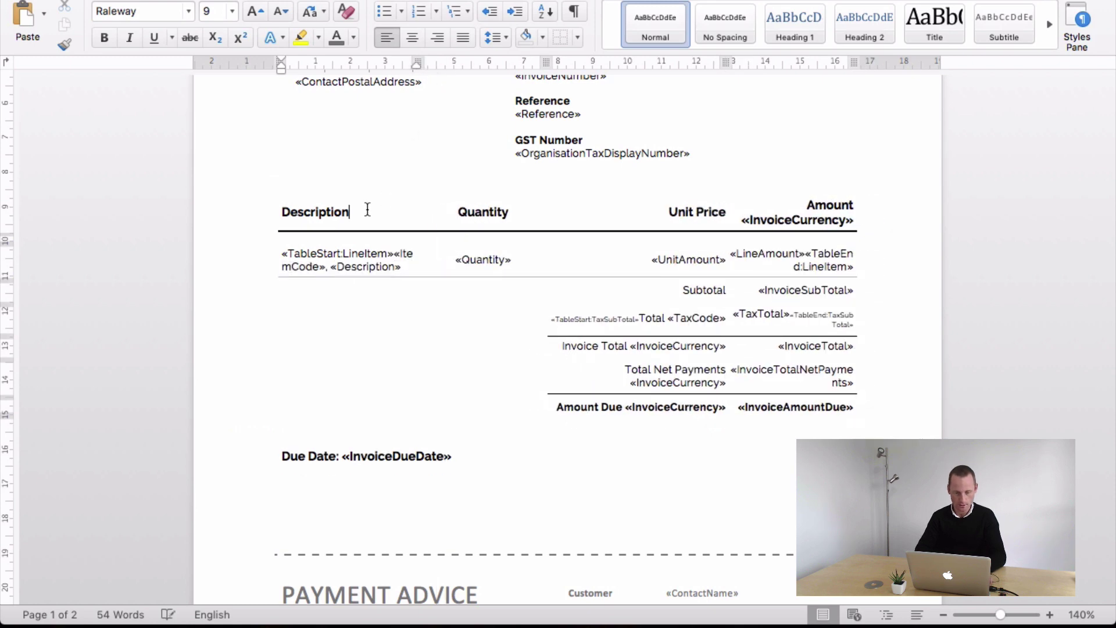
{"action": "left_click_drag", "start_coordinate": [366, 210], "coordinate": [371, 259]}
{"action": "left_click_drag", "start_coordinate": [420, 60], "coordinate": [431, 62]}
{"action": "left_click", "coordinate": [297, 211]}
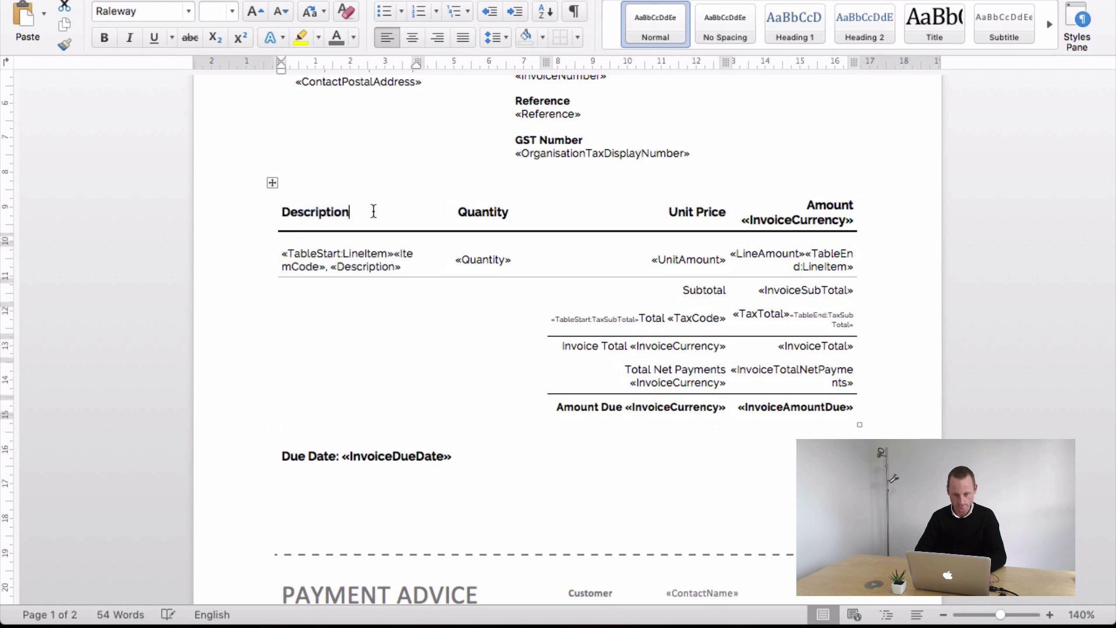
- Resize the Description, Unit Price and Amount columns so Description fits on one line
{"action": "left_click_drag", "start_coordinate": [297, 211], "coordinate": [372, 262]}
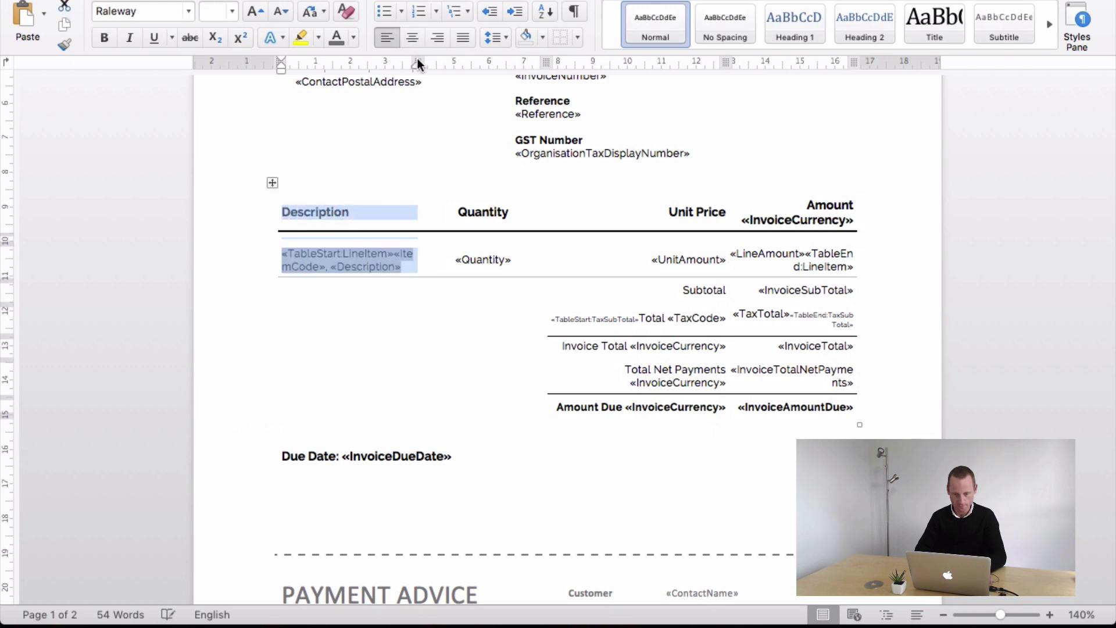
{"action": "left_click_drag", "start_coordinate": [419, 59], "coordinate": [451, 56]}
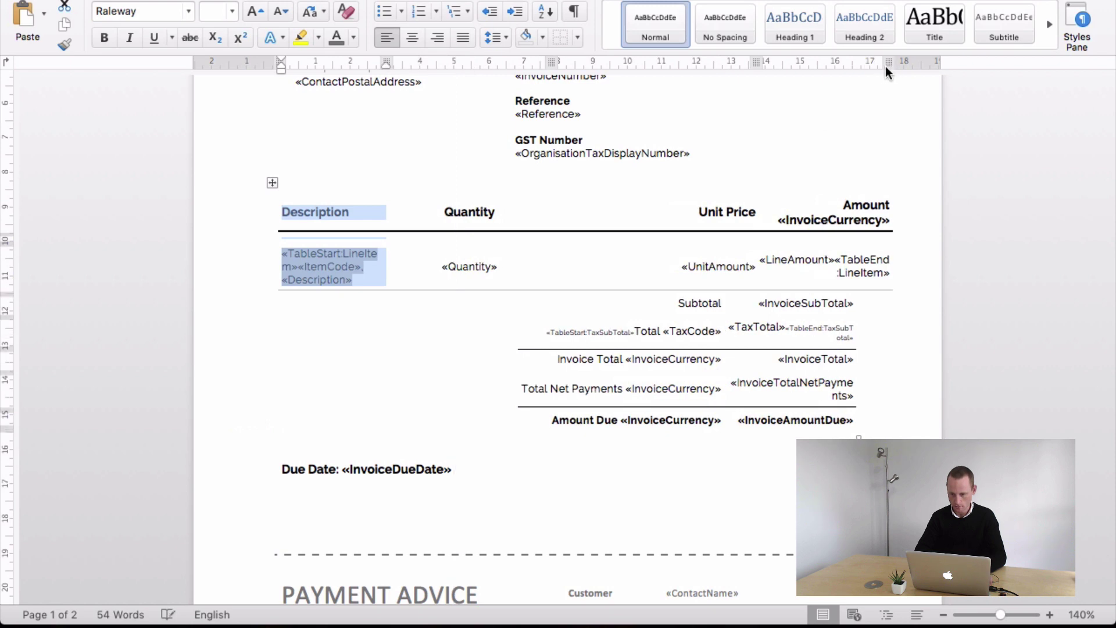
{"action": "left_click_drag", "start_coordinate": [886, 66], "coordinate": [856, 68]}
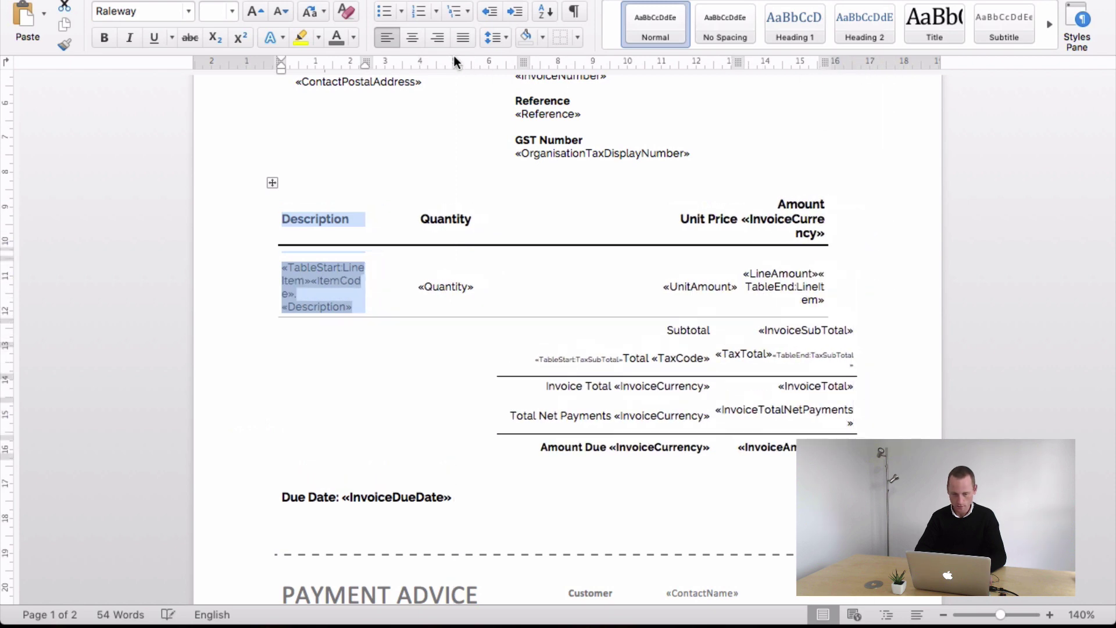
{"action": "mouse_move", "coordinate": [526, 59]}
{"action": "left_mouse_down"}
{"action": "mouse_move", "coordinate": [581, 66]}
{"action": "mouse_move", "coordinate": [573, 72]}
{"action": "left_mouse_up"}
{"action": "left_click_drag", "start_coordinate": [348, 58], "coordinate": [439, 69]}
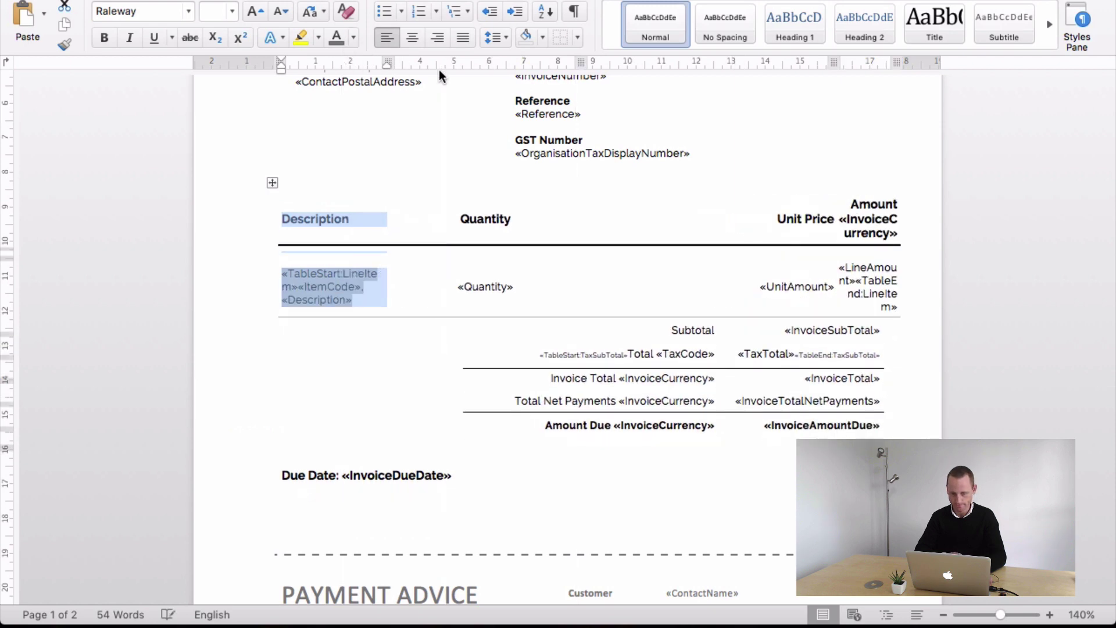
{"action": "left_click_drag", "start_coordinate": [836, 63], "coordinate": [728, 61]}
{"action": "left_click_drag", "start_coordinate": [802, 61], "coordinate": [870, 60]}
- Widen the Subtotal-to-Amount Due totals rows, then undo the latest width changes
{"action": "left_click_drag", "start_coordinate": [654, 324], "coordinate": [762, 486]}
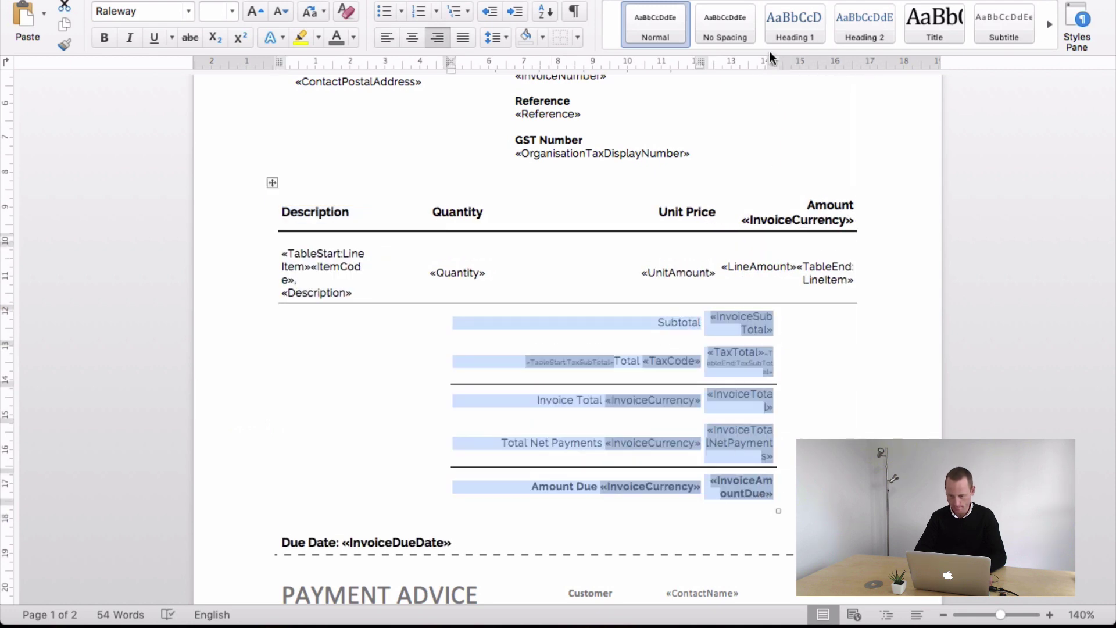
{"action": "left_click_drag", "start_coordinate": [810, 64], "coordinate": [856, 76]}
{"action": "left_click_drag", "start_coordinate": [857, 79], "coordinate": [858, 77]}
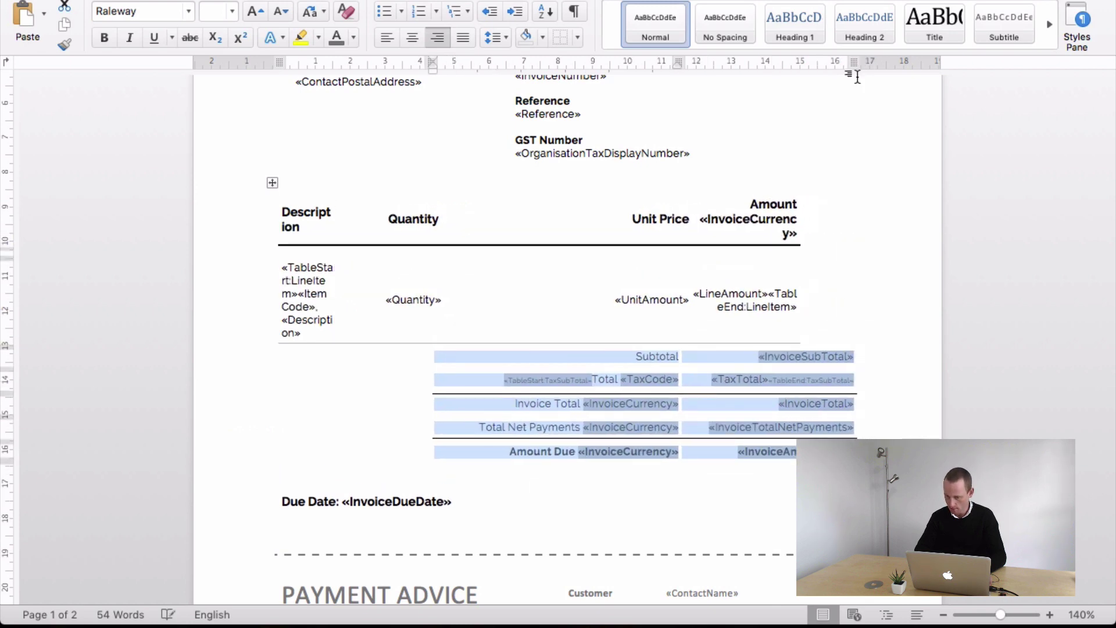
{"action": "left_click", "coordinate": [605, 354]}
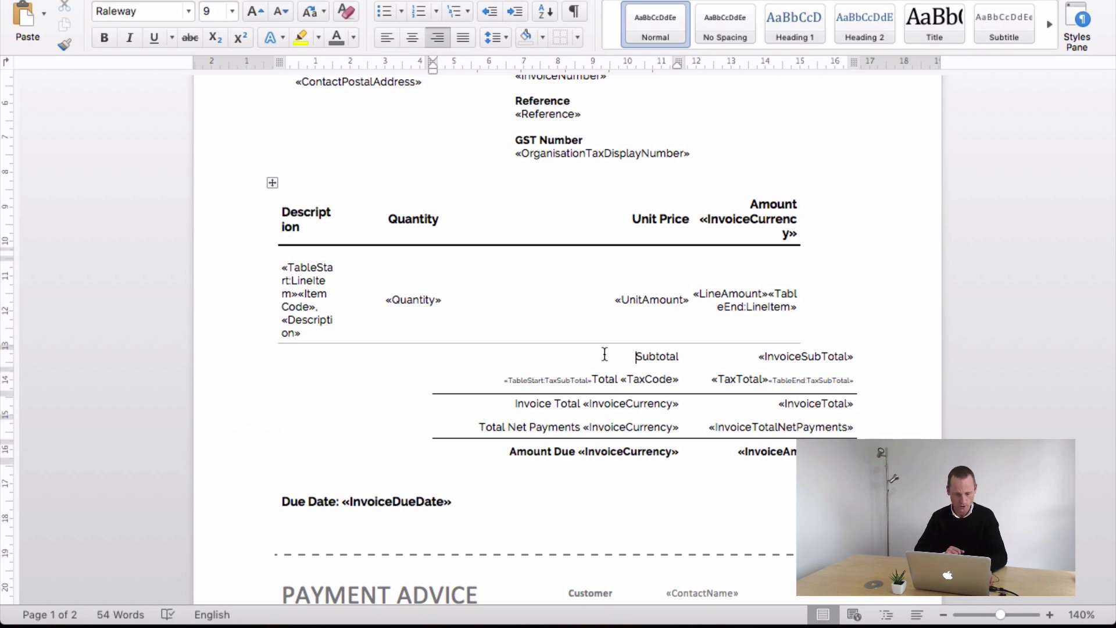
{"action": "key", "text": "super+z"}
{"action": "key", "text": "super+z"}
{"action": "key", "text": "super+z"}
{"action": "key", "text": "super+z"}
{"action": "key", "text": "super+z"}
{"action": "key", "text": "super+z"}
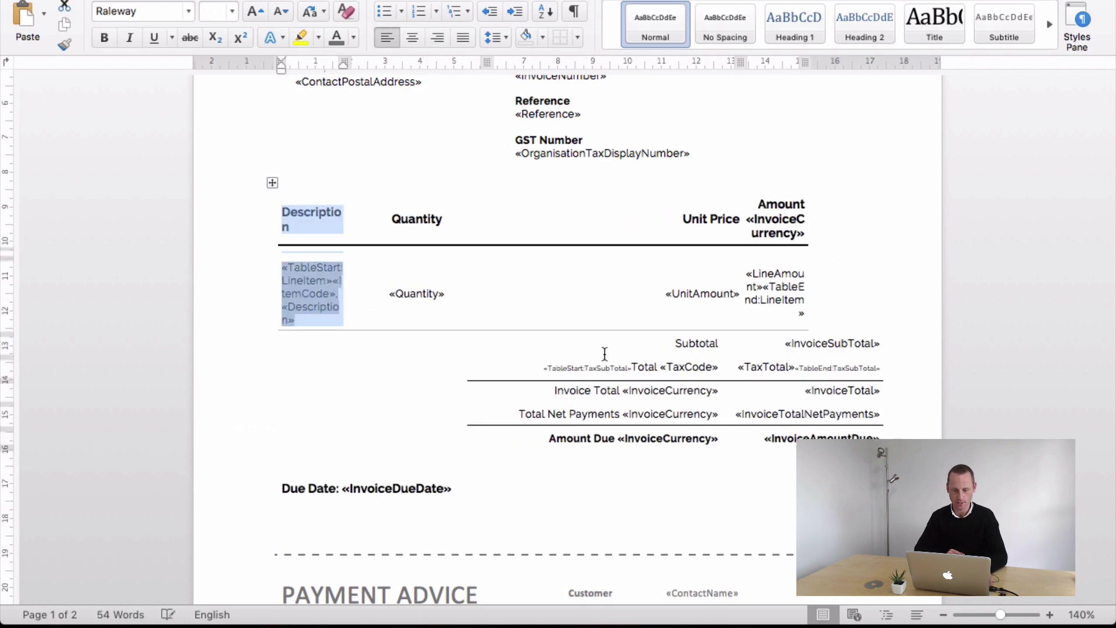
{"action": "key", "text": "super+z"}
{"action": "key", "text": "super+z"}
{"action": "key", "text": "super+z"}
{"action": "key", "text": "super+z"}
{"action": "key", "text": "super+z"}
{"action": "key", "text": "super+z"}
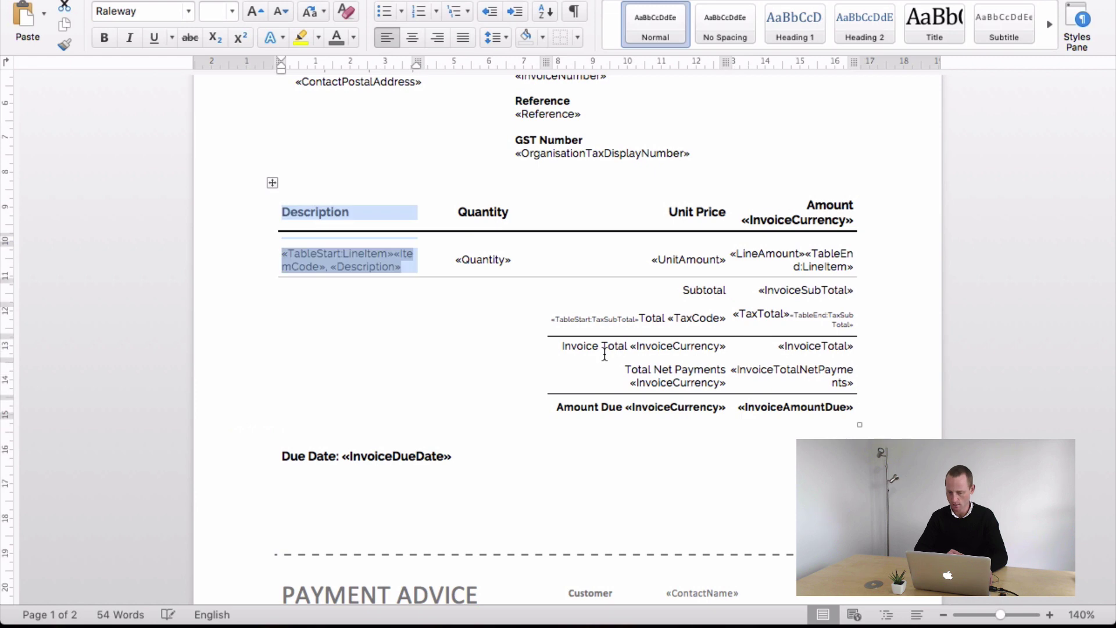
{"action": "left_click", "coordinate": [458, 212]}
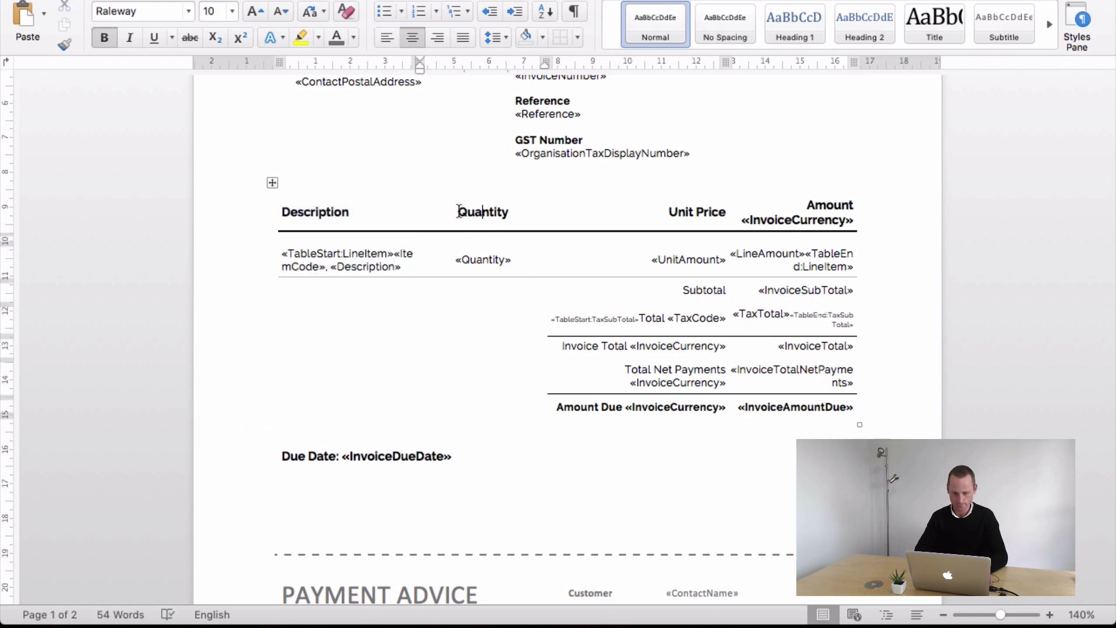
- Insert a column left of Quantity and merge it into a left-aligned Description header
{"action": "right_click", "coordinate": [454, 210]}
{"action": "mouse_move", "coordinate": [495, 323]}
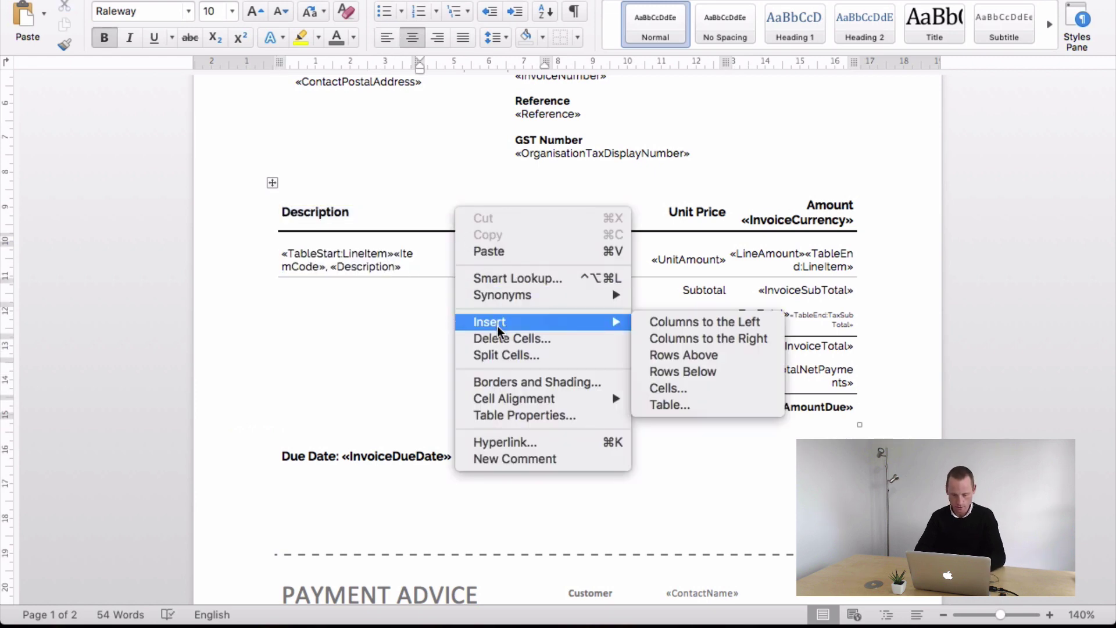
{"action": "left_click", "coordinate": [647, 330]}
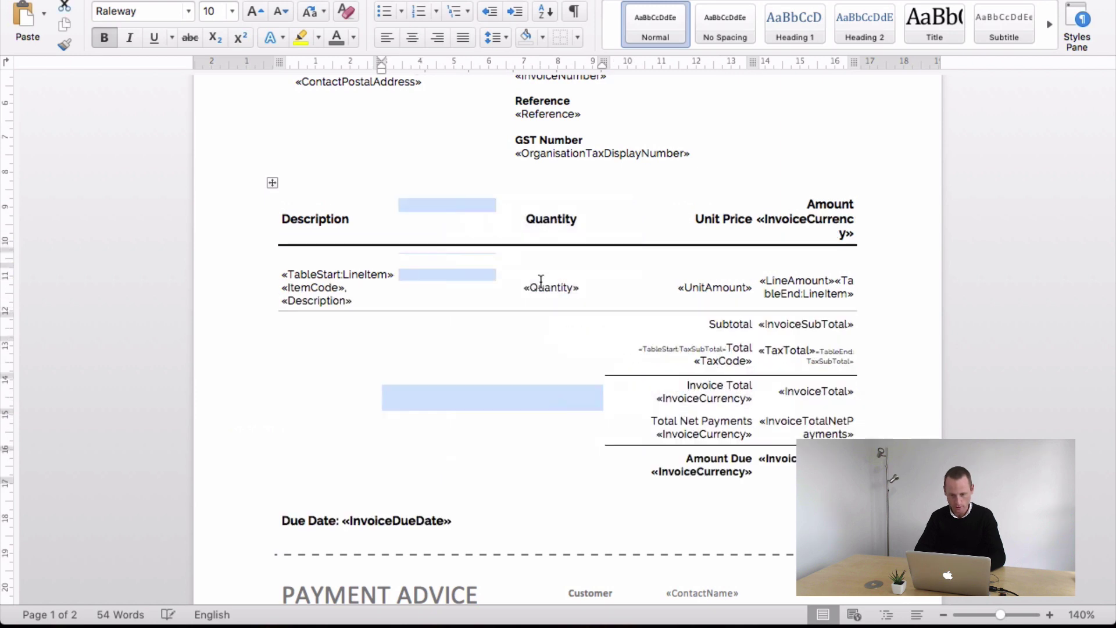
{"action": "left_click", "coordinate": [539, 282]}
{"action": "left_click", "coordinate": [447, 228]}
{"action": "left_click_drag", "start_coordinate": [451, 225], "coordinate": [322, 215]}
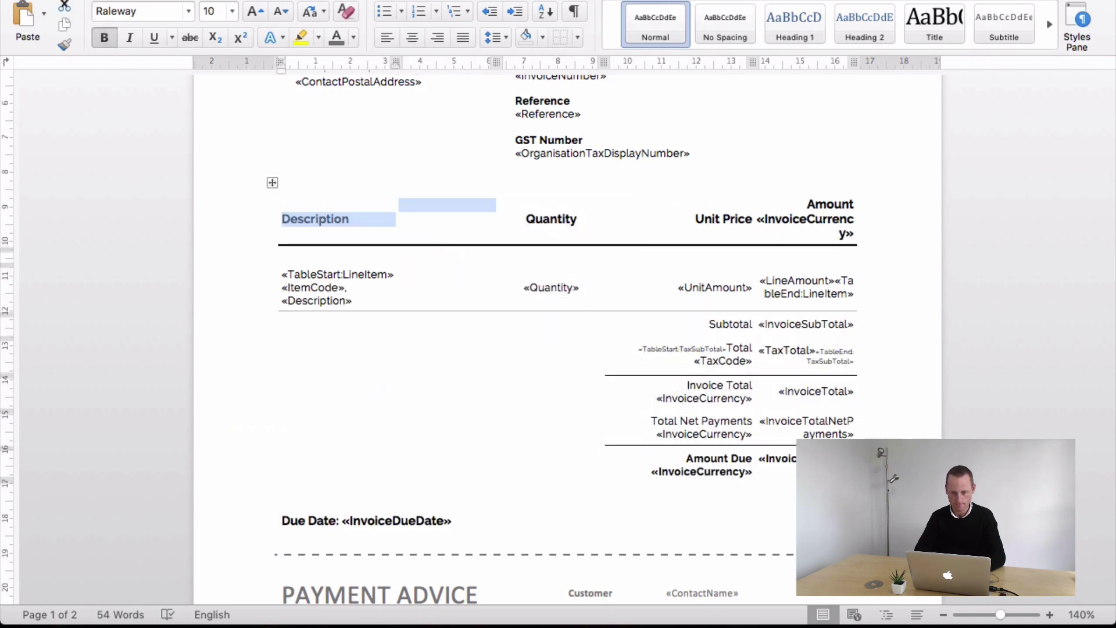
{"action": "left_click", "coordinate": [588, 1]}
{"action": "left_click", "coordinate": [389, 18]}
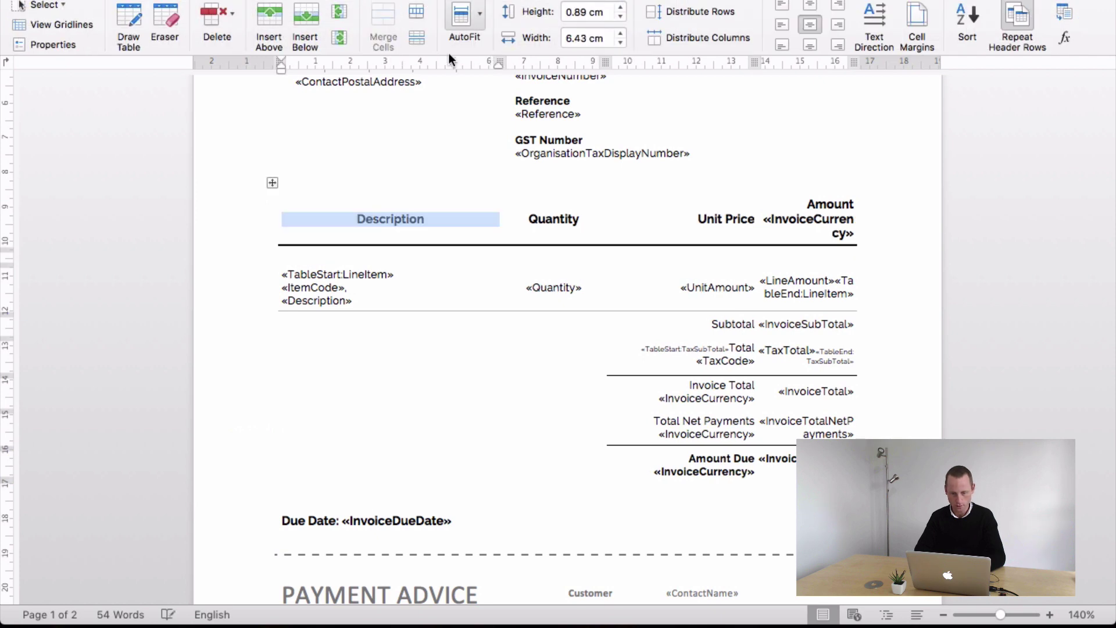
{"action": "left_click", "coordinate": [782, 25]}
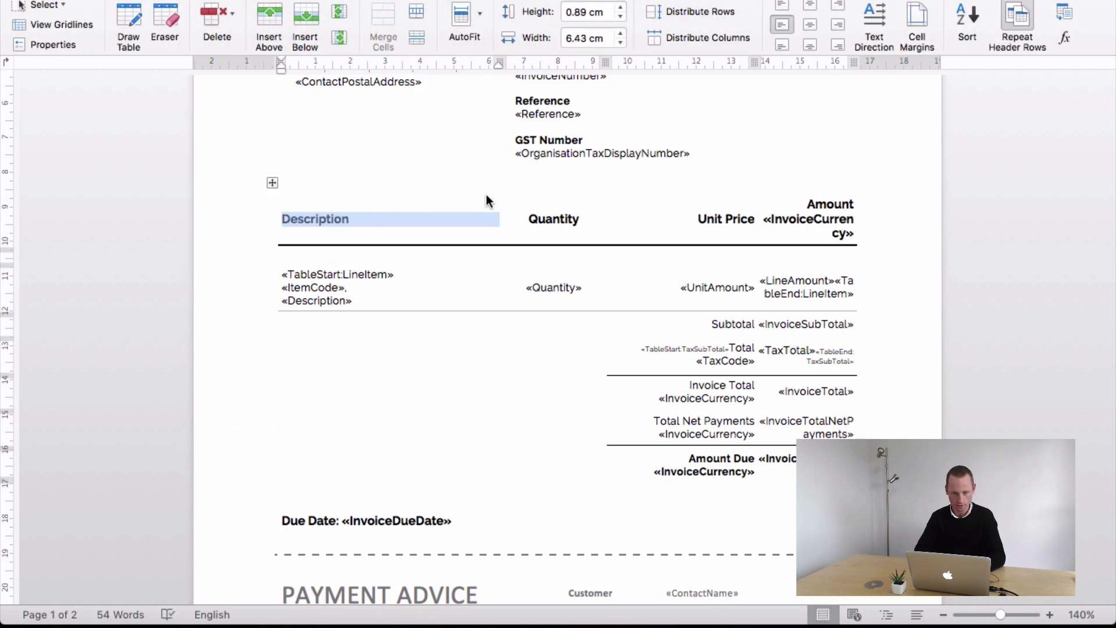
- Merge the line-item description cells and left-align the «ItemCode». «Description» fields
{"action": "left_click_drag", "start_coordinate": [442, 271], "coordinate": [372, 274]}
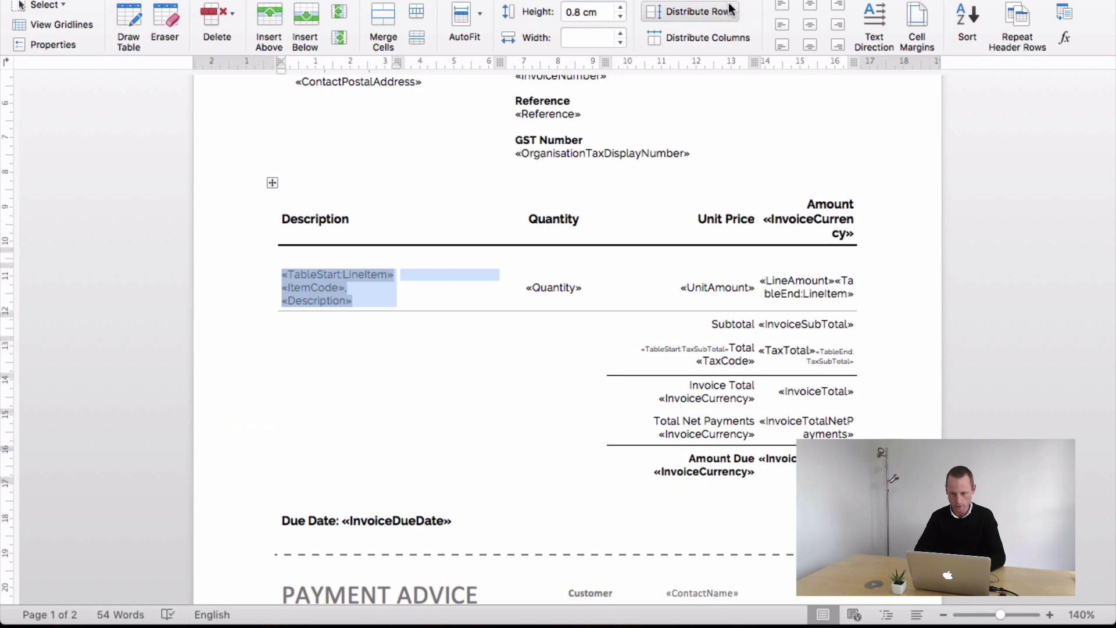
{"action": "left_click", "coordinate": [388, 26]}
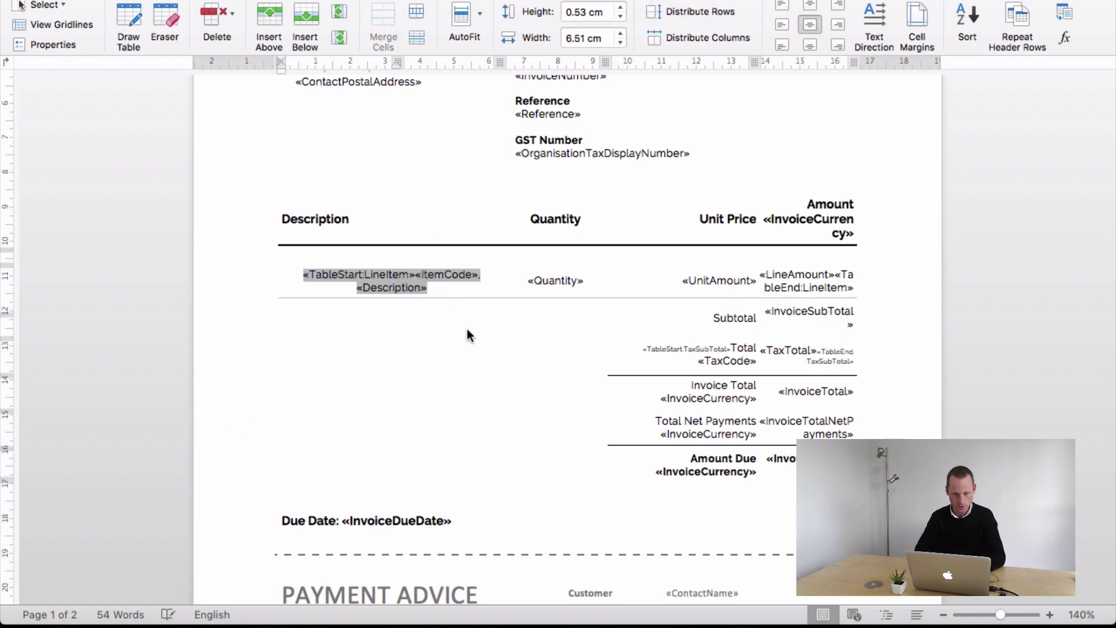
{"action": "left_click", "coordinate": [782, 29]}
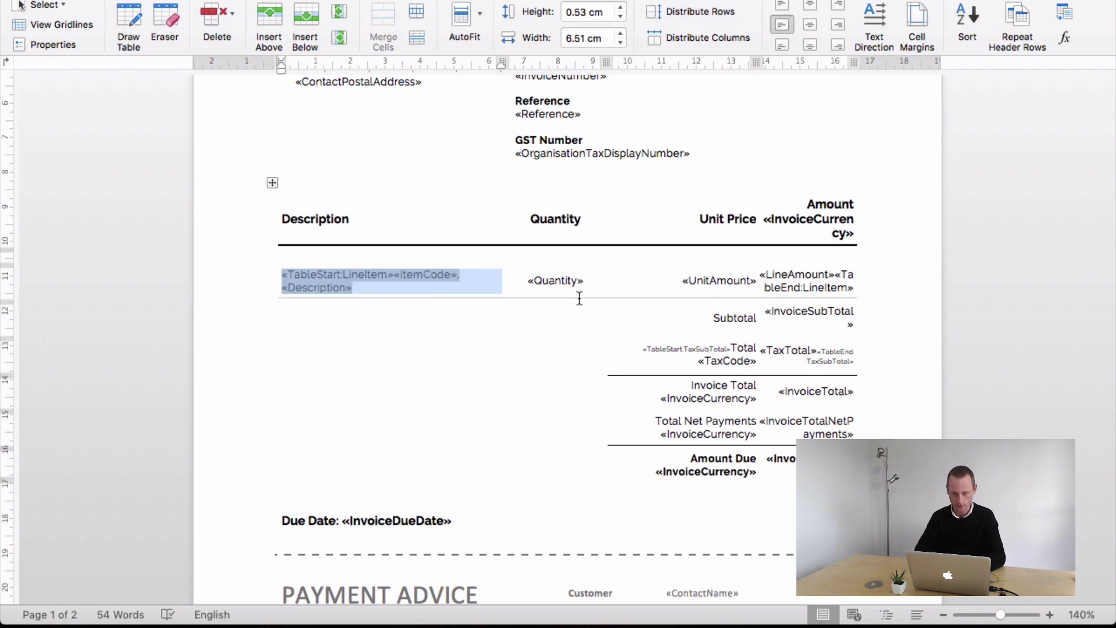
{"action": "left_click_drag", "start_coordinate": [565, 222], "coordinate": [564, 281]}
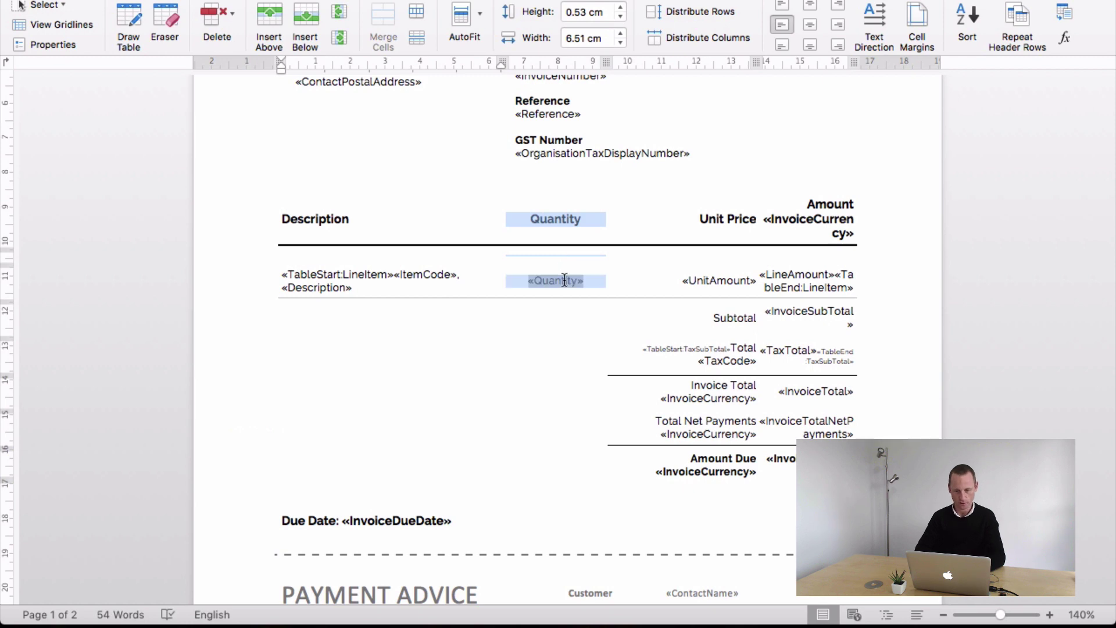
{"action": "left_click", "coordinate": [556, 356]}
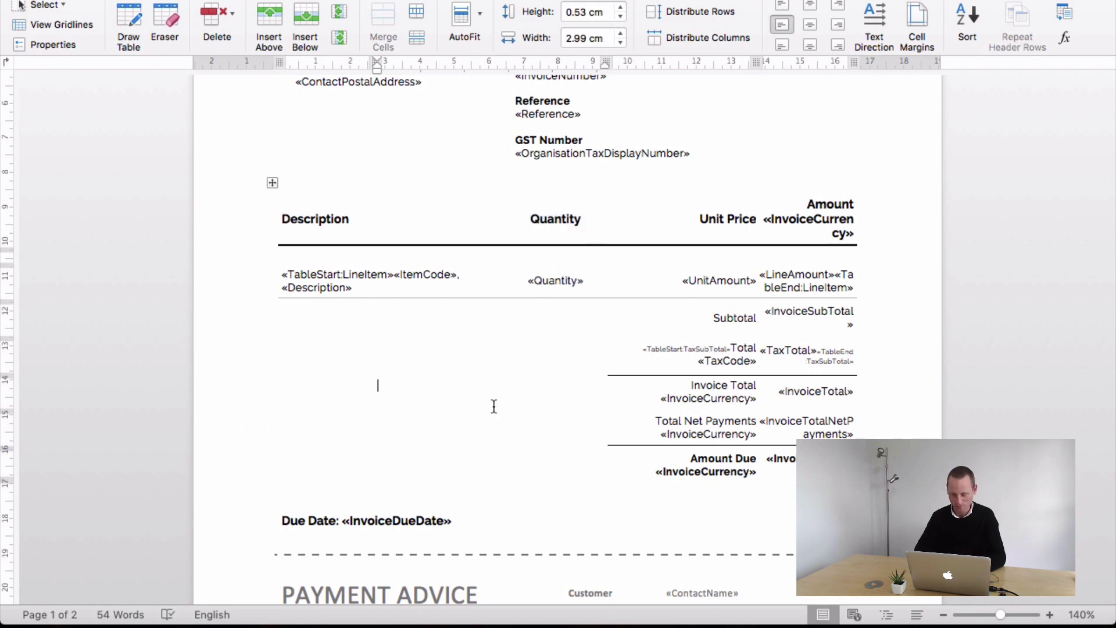
{"action": "mouse_move", "coordinate": [592, 280]}
{"action": "left_mouse_down"}
{"action": "mouse_move", "coordinate": [529, 282]}
{"action": "mouse_move", "coordinate": [586, 282]}
{"action": "left_mouse_up"}
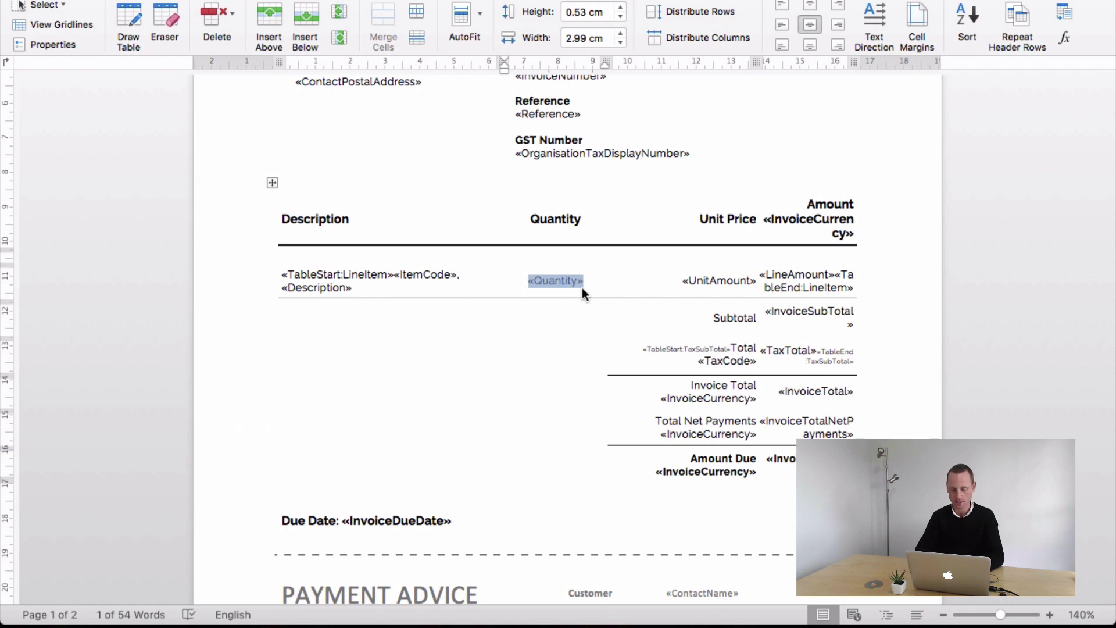
- Retype the merge field label in the Quantity cell from «Quantity» to «UnitAmount»
{"action": "type", "text": "Quantity"}
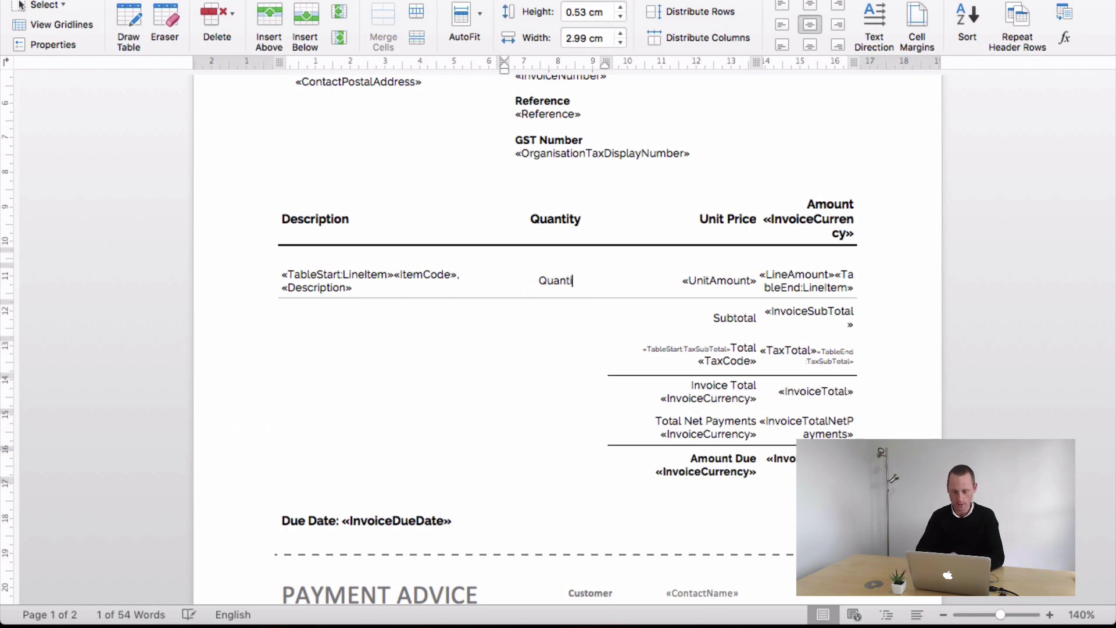
{"action": "left_click", "coordinate": [545, 377]}
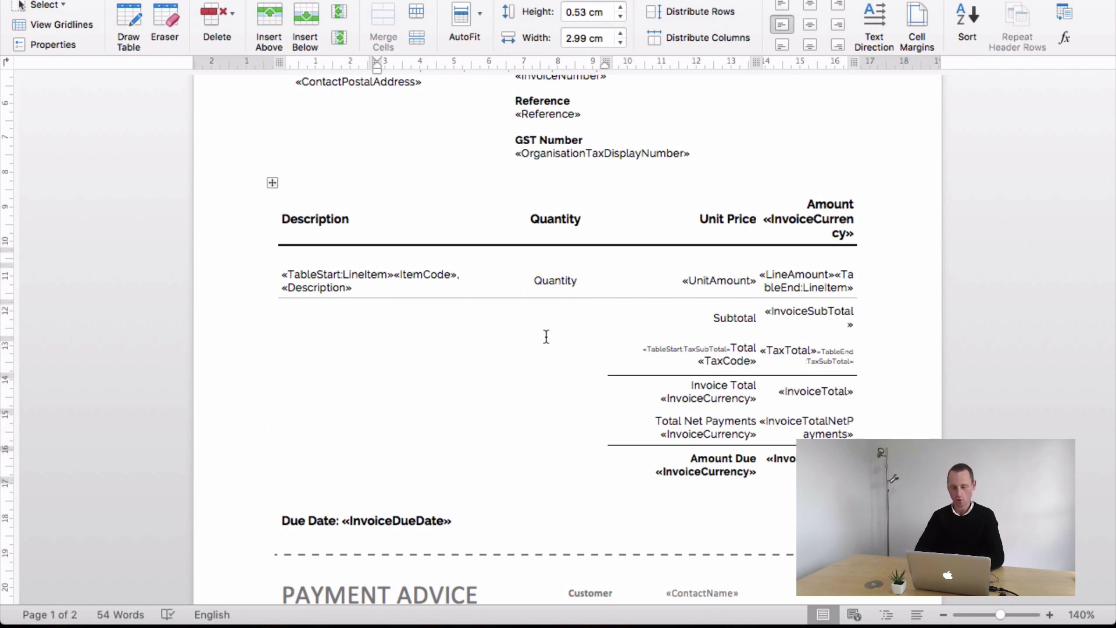
{"action": "mouse_move", "coordinate": [536, 280]}
{"action": "left_mouse_down"}
{"action": "mouse_move", "coordinate": [575, 280]}
{"action": "mouse_move", "coordinate": [539, 282]}
{"action": "left_mouse_up"}
{"action": "key", "text": "super+z"}
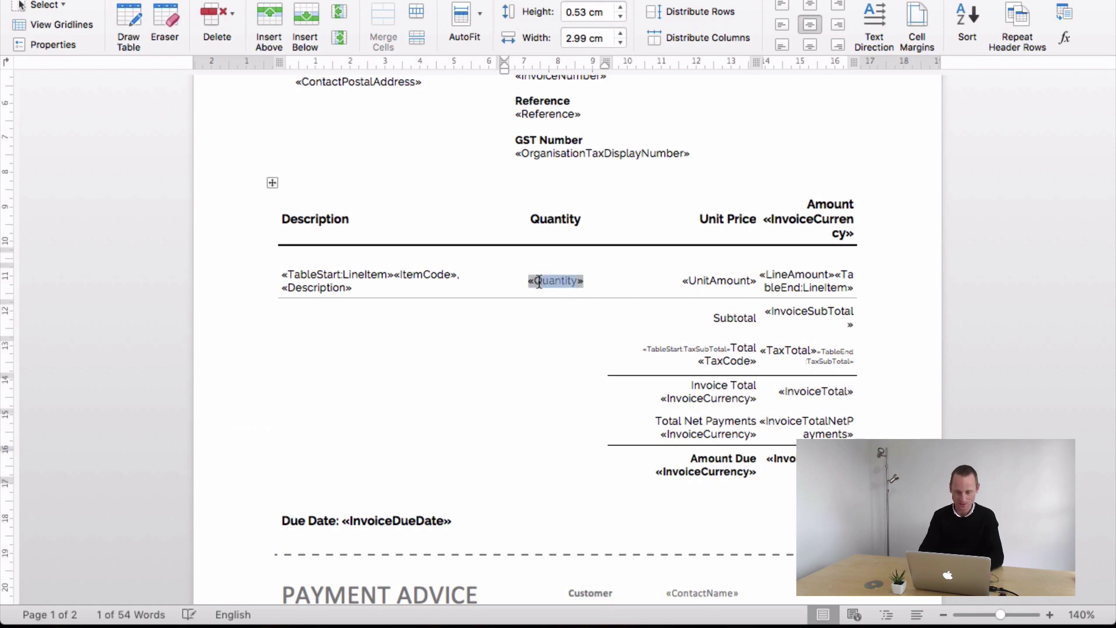
{"action": "key", "text": "BackSpace"}
{"action": "type", "text": "uantity"}
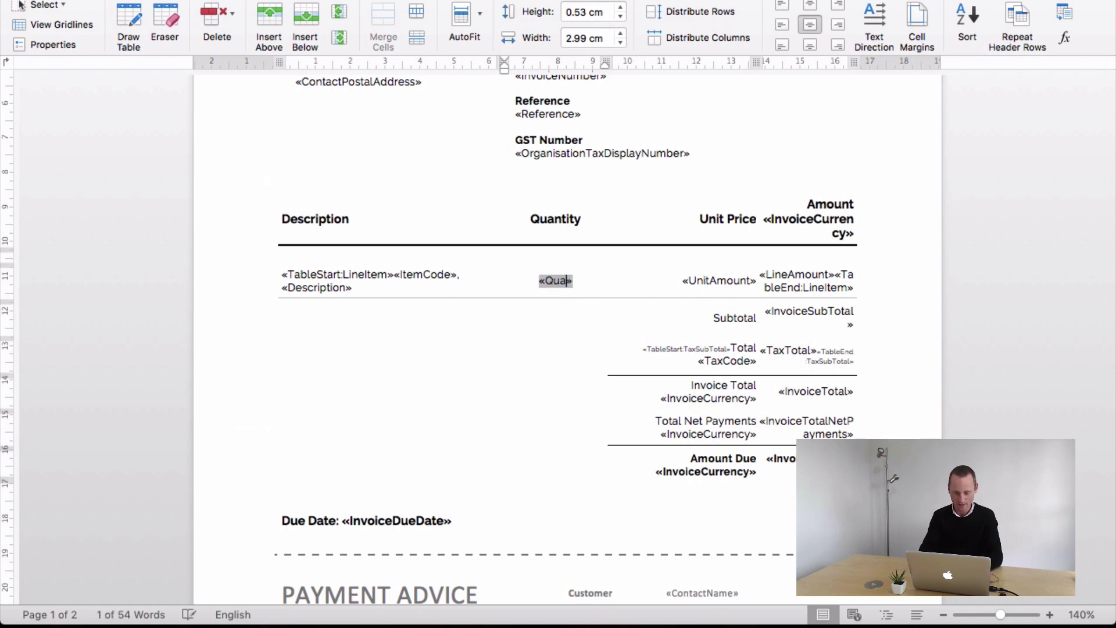
{"action": "key", "text": "BackSpace"}
{"action": "key", "text": "BackSpace"}
{"action": "key", "text": "BackSpace"}
{"action": "key", "text": "BackSpace"}
{"action": "key", "text": "BackSpace"}
{"action": "key", "text": "BackSpace"}
{"action": "key", "text": "BackSpace"}
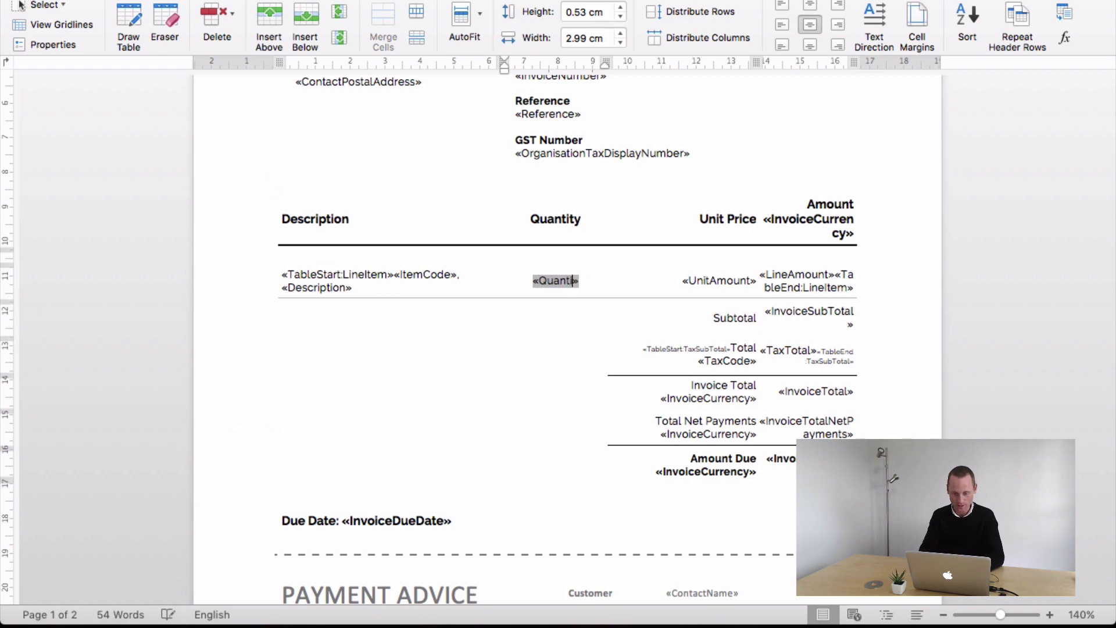
{"action": "key", "text": "BackSpace"}
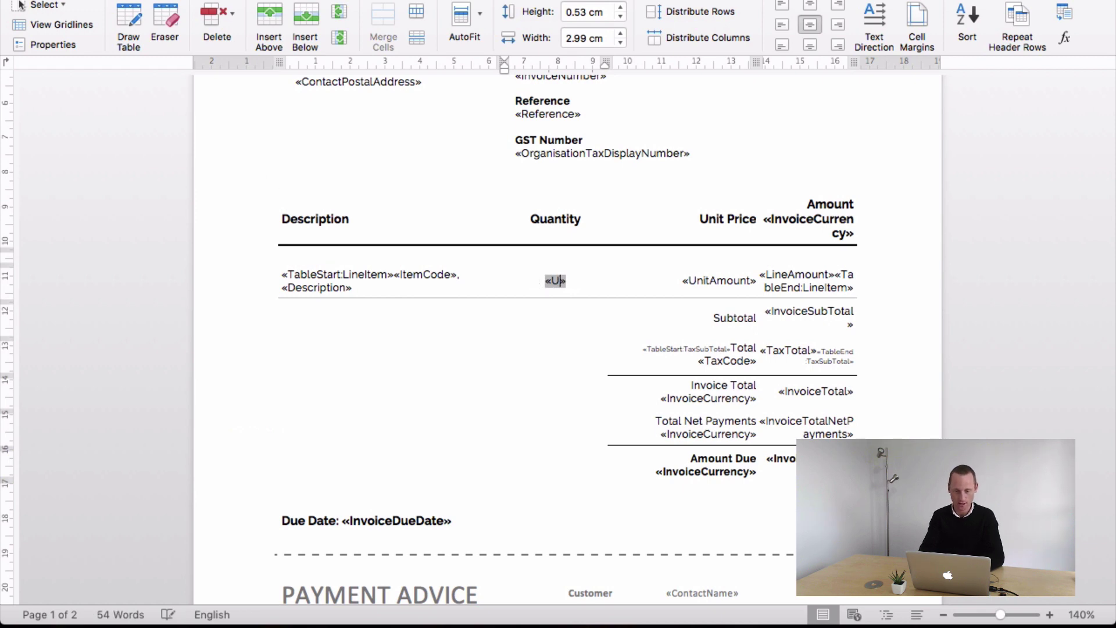
{"action": "type", "text": "UnitAmou"}
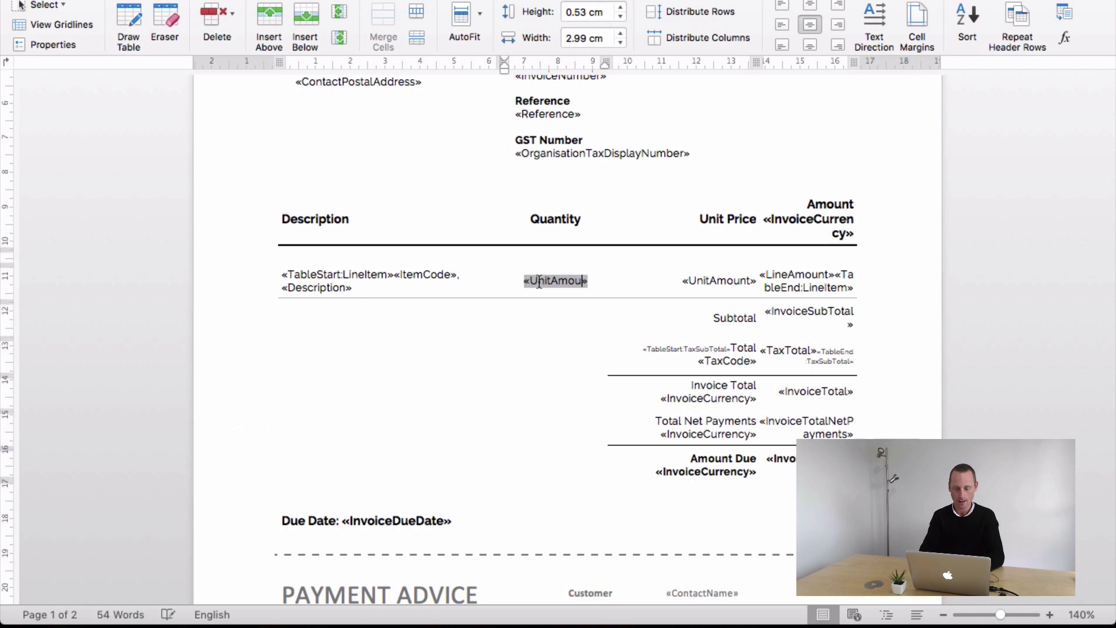
{"action": "type", "text": "nt"}
{"action": "left_click", "coordinate": [548, 330]}
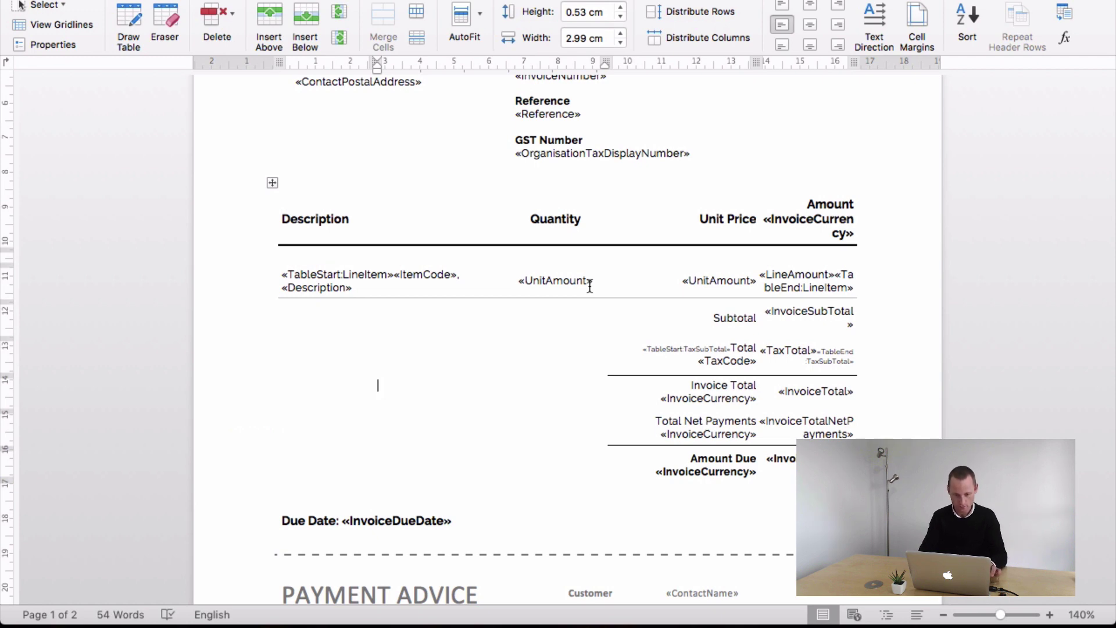
{"action": "left_click_drag", "start_coordinate": [589, 285], "coordinate": [527, 278]}
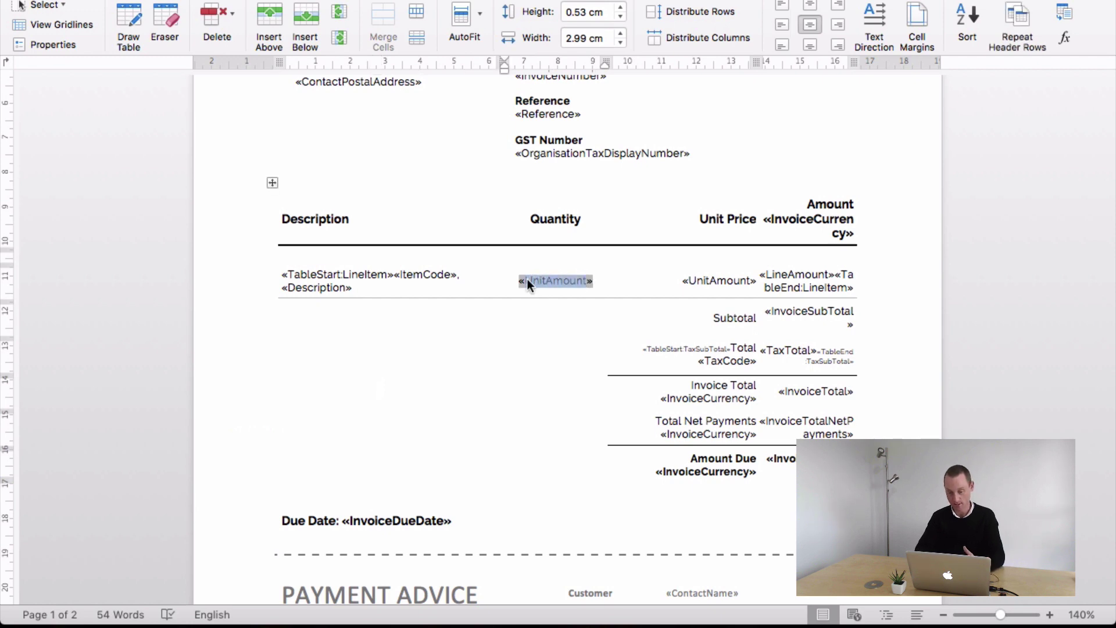
{"action": "left_click", "coordinate": [527, 277]}
- Show the Quantity cell field's code, hide it again, and undo the recent edits
{"action": "right_click", "coordinate": [532, 279]}
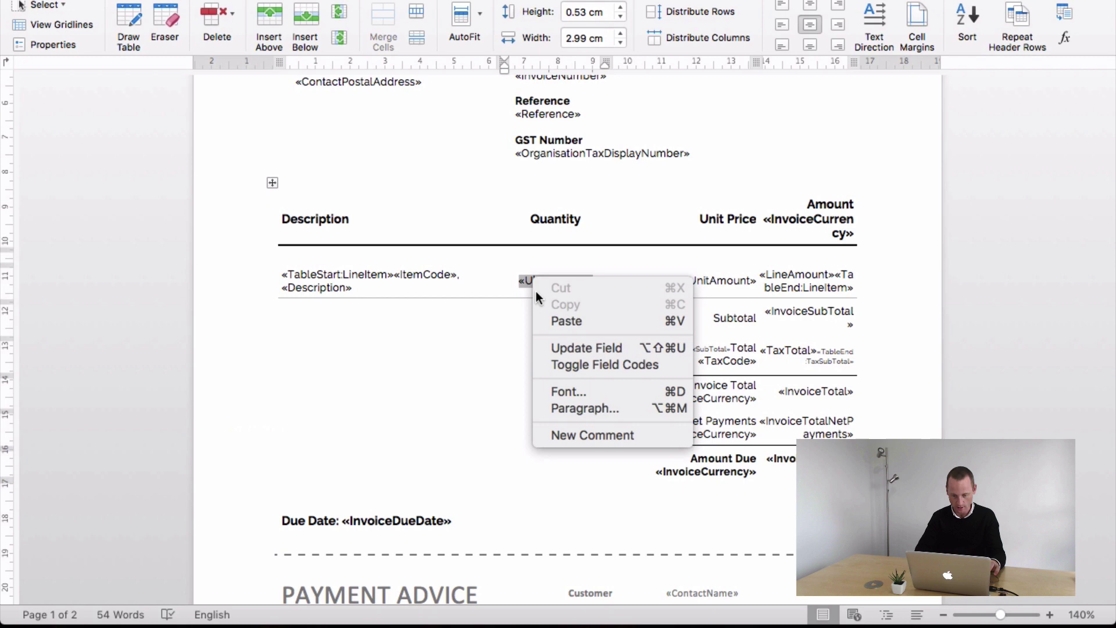
{"action": "left_click", "coordinate": [581, 367]}
{"action": "scroll", "coordinate": [574, 300], "scroll_direction": "down", "scroll_amount": 1}
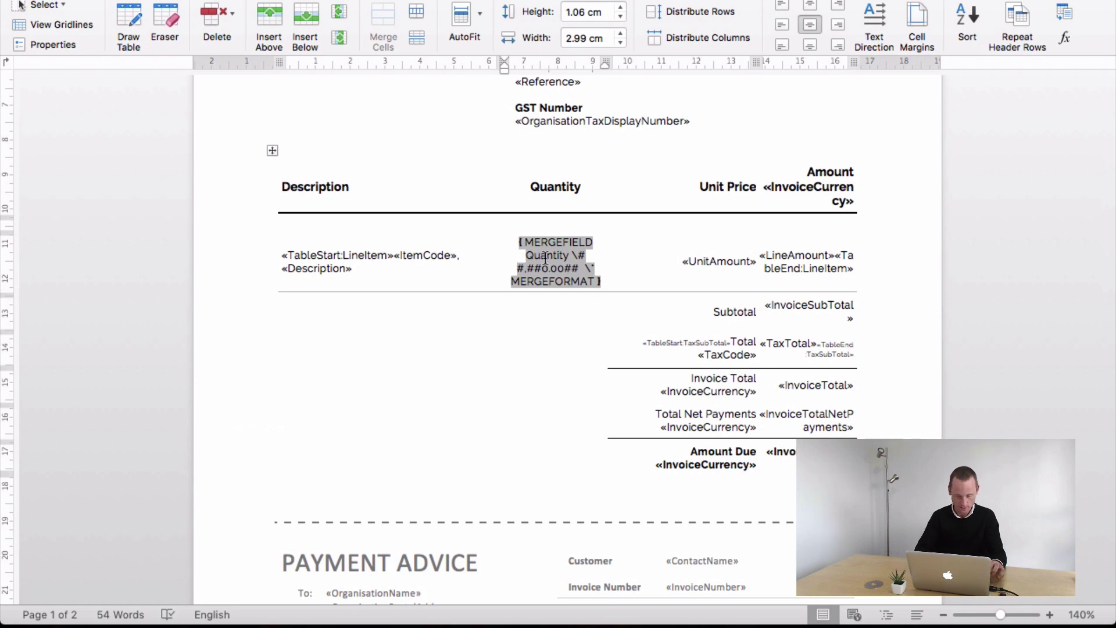
{"action": "right_click", "coordinate": [546, 257]}
{"action": "left_click", "coordinate": [581, 343]}
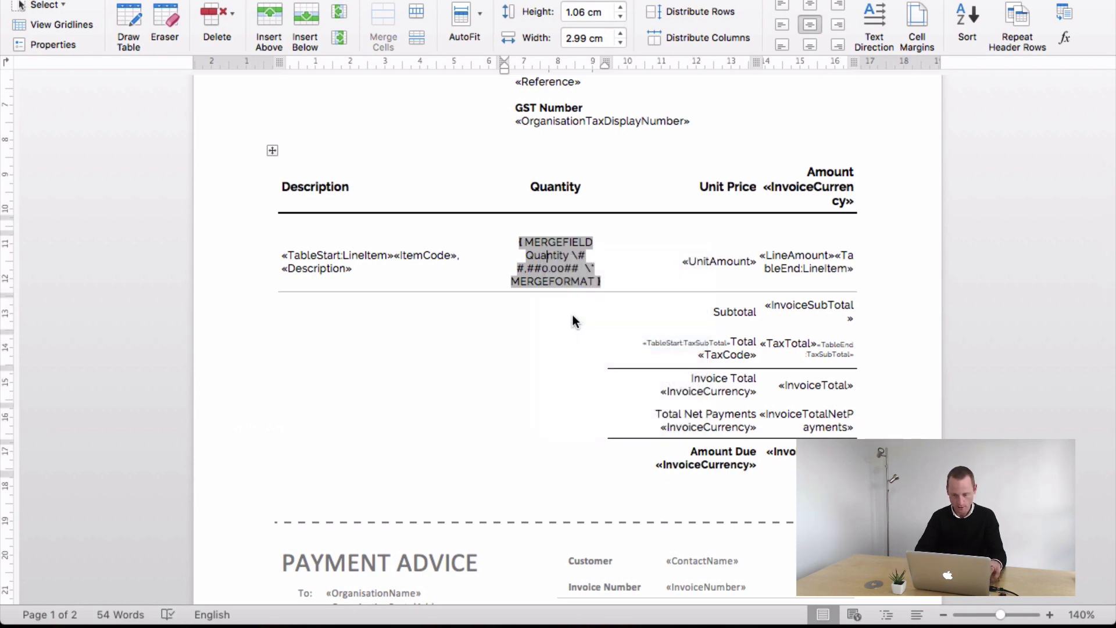
{"action": "key", "text": "super+z"}
{"action": "key", "text": "super+z"}
{"action": "key", "text": "super+z"}
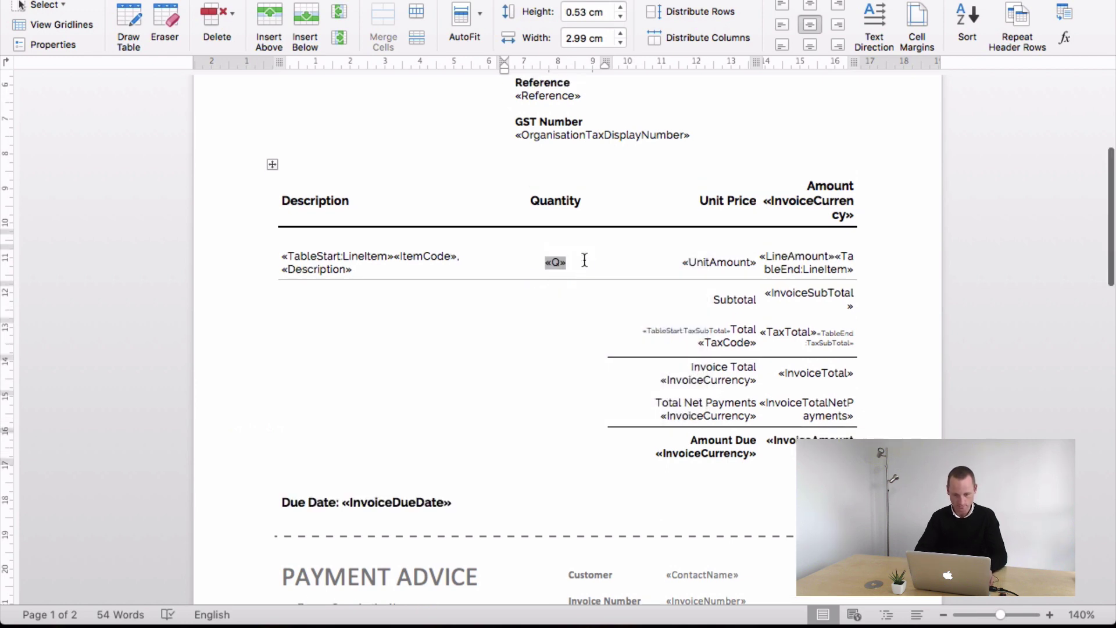
- Left-align the text in the Description cell
{"action": "left_click", "coordinate": [586, 264]}
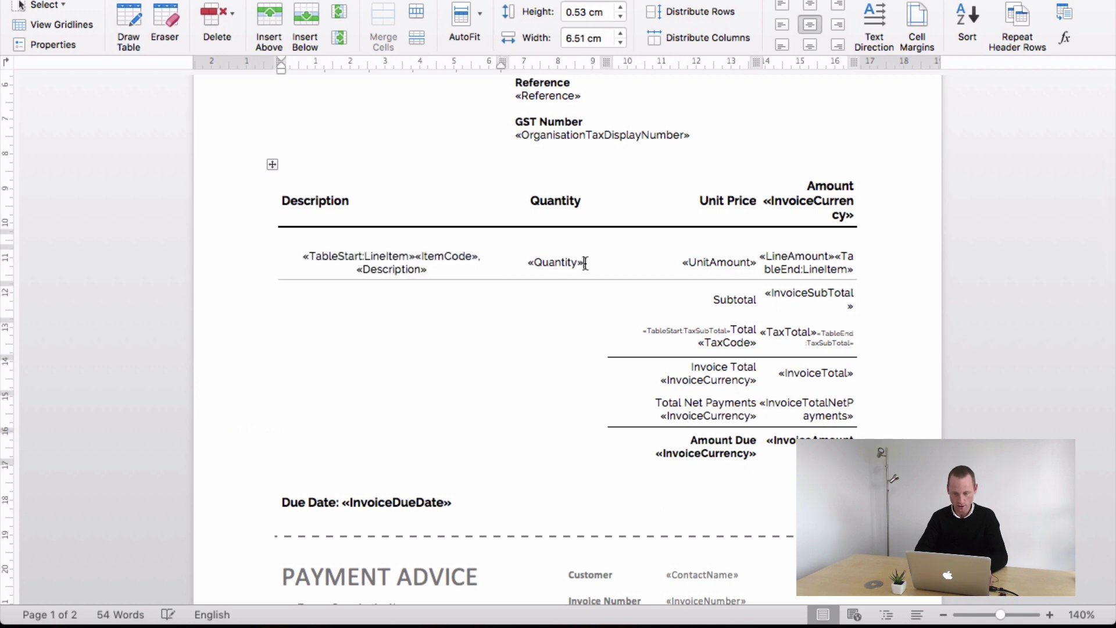
{"action": "left_click_drag", "start_coordinate": [428, 271], "coordinate": [302, 256]}
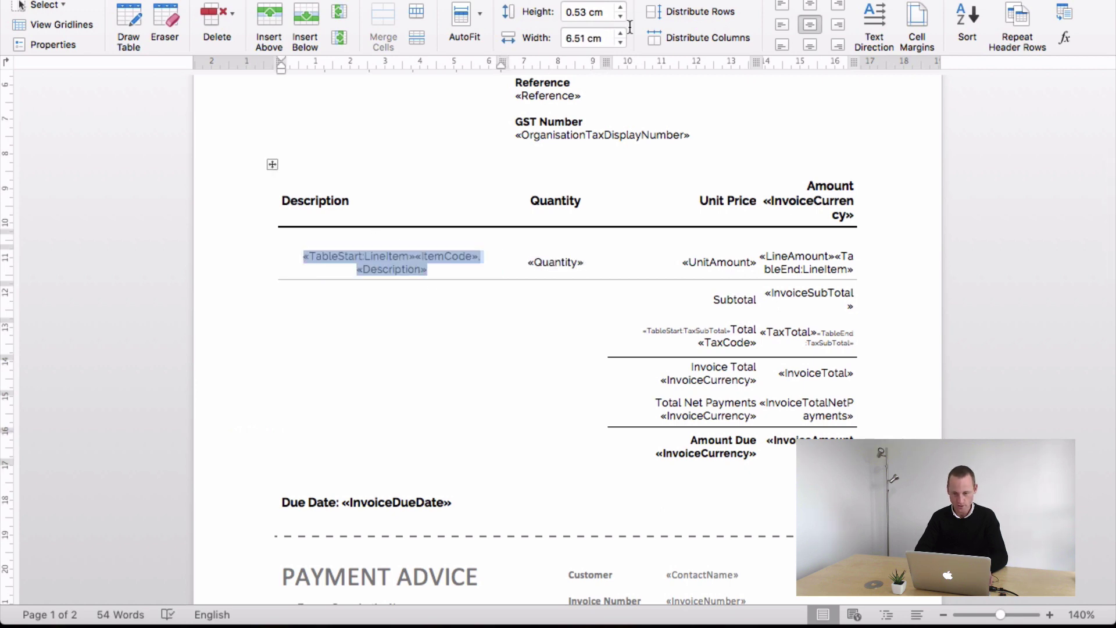
{"action": "left_click", "coordinate": [782, 26]}
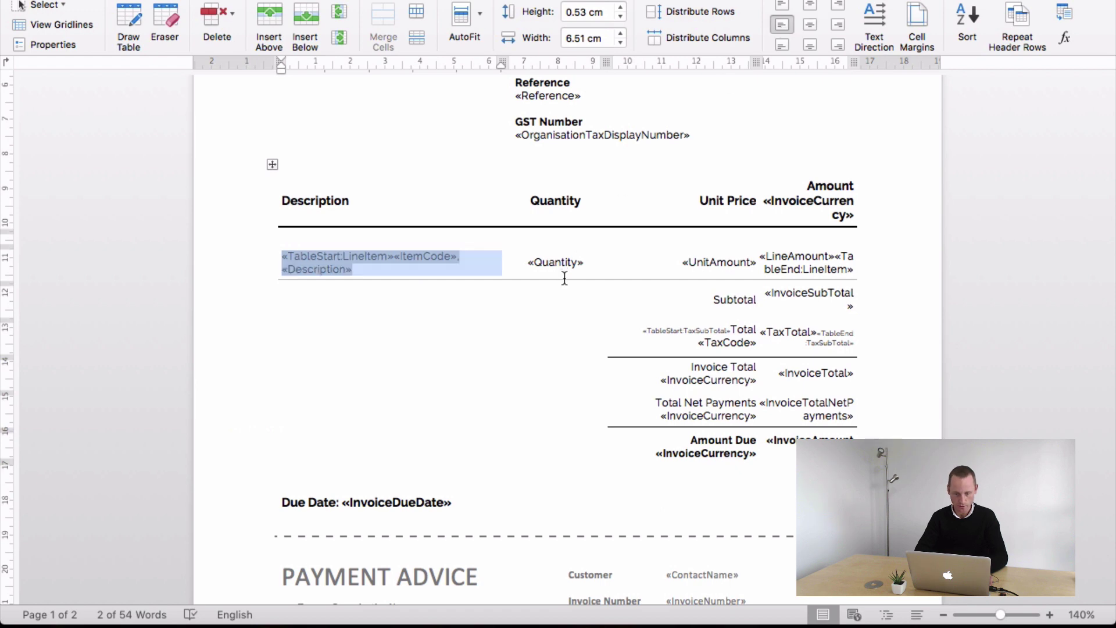
- Delete the «Quantity» merge field, leaving the Quantity cell empty
{"action": "left_click_drag", "start_coordinate": [588, 260], "coordinate": [526, 264]}
{"action": "key", "text": "Delete"}
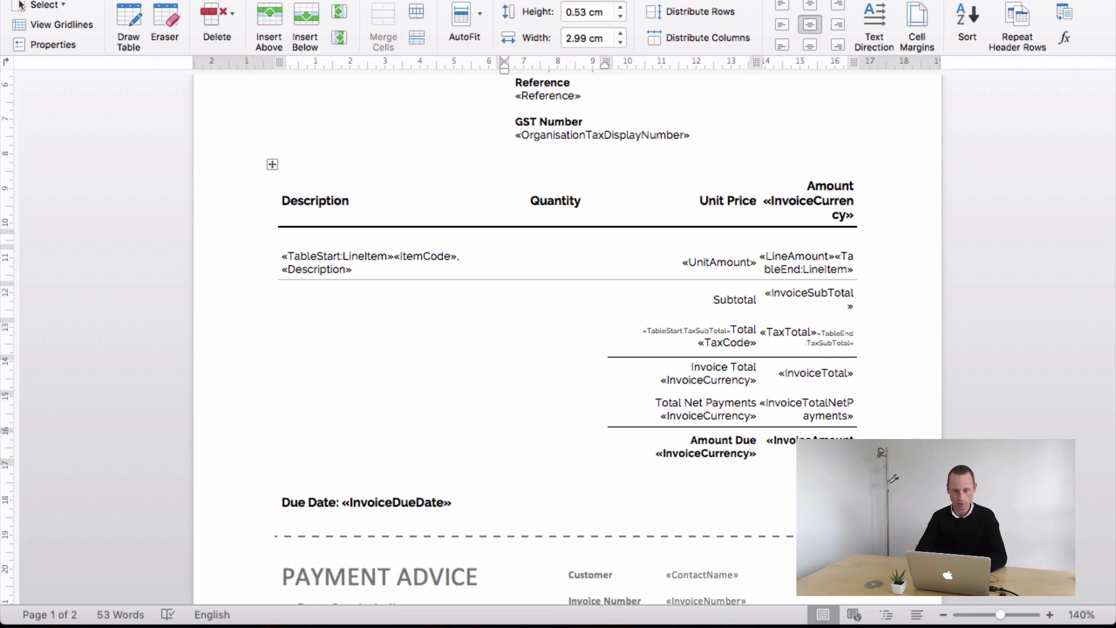
{"action": "left_click", "coordinate": [224, 0]}
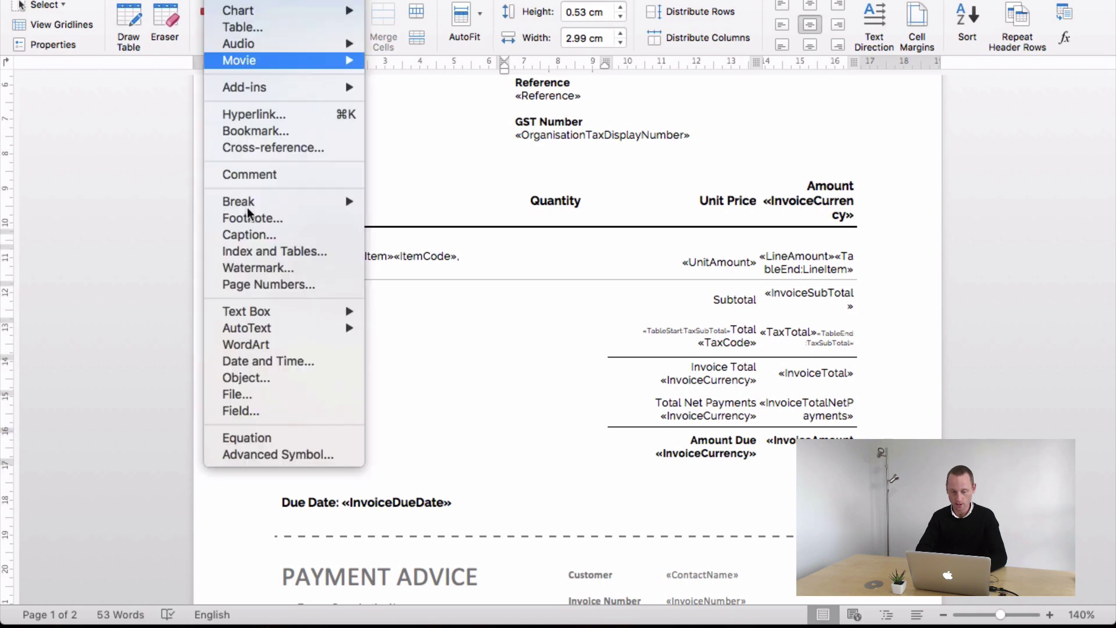
- Insert a Mail Merge MergeField field, with the cursor after MERGEFIELD in the Field codes box
{"action": "left_click", "coordinate": [250, 411]}
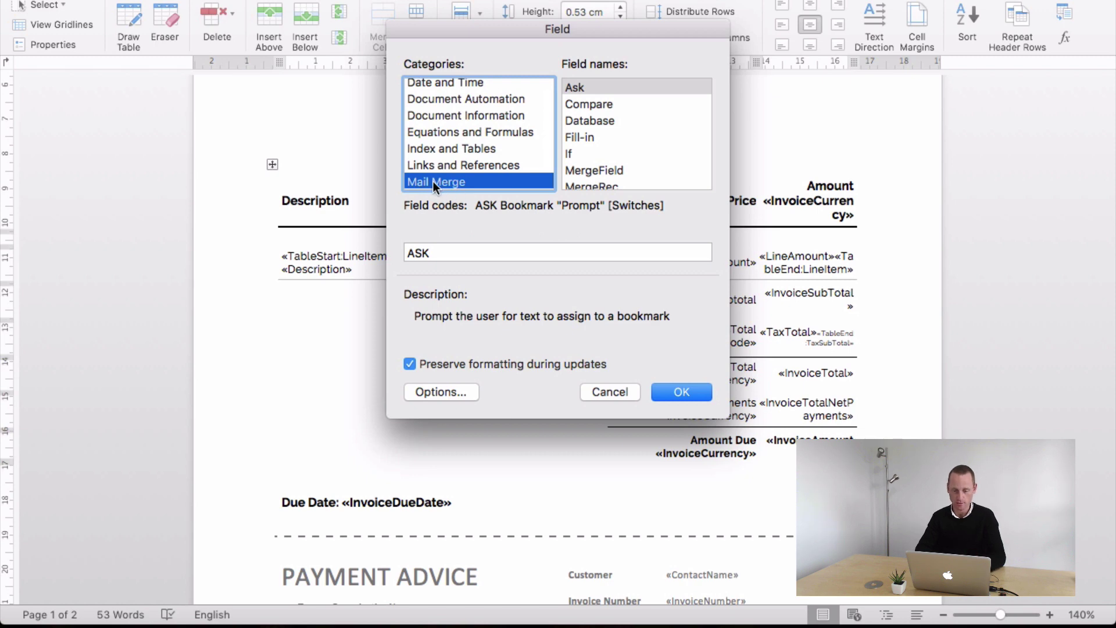
{"action": "left_click", "coordinate": [591, 169]}
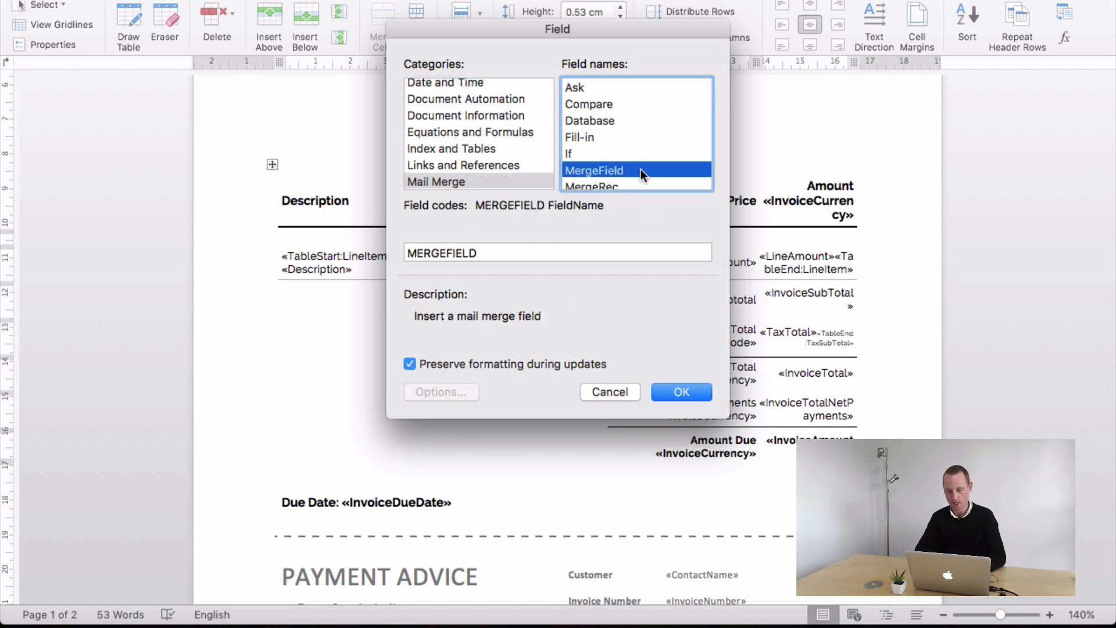
{"action": "left_click", "coordinate": [525, 256]}
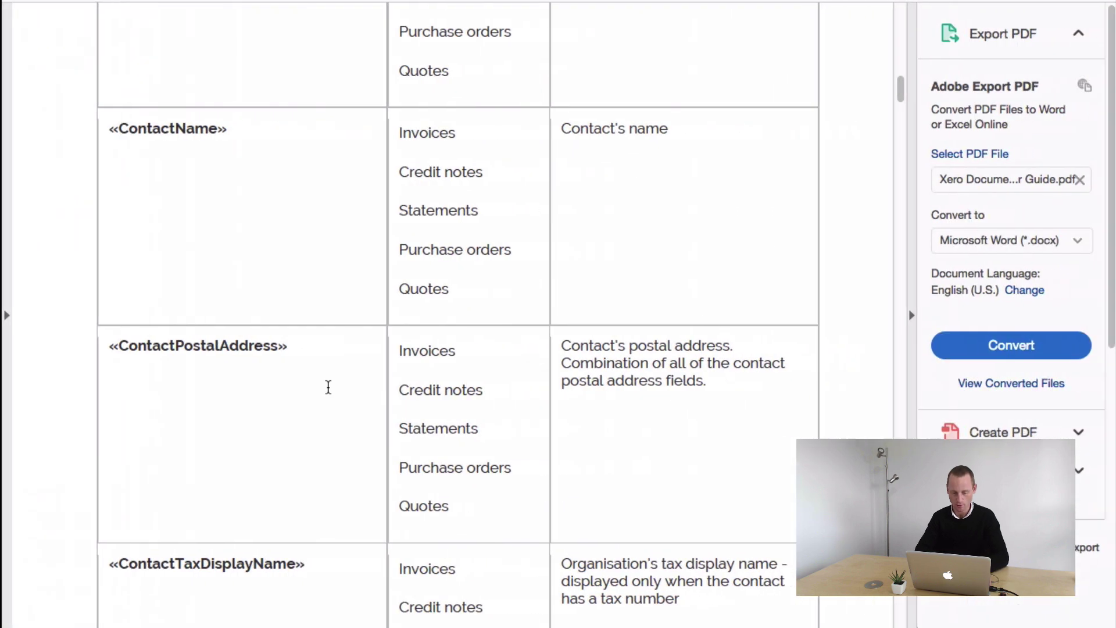
{"action": "scroll", "coordinate": [325, 389], "scroll_direction": "down", "scroll_amount": 10}
{"action": "scroll", "coordinate": [326, 396], "scroll_direction": "down", "scroll_amount": 15}
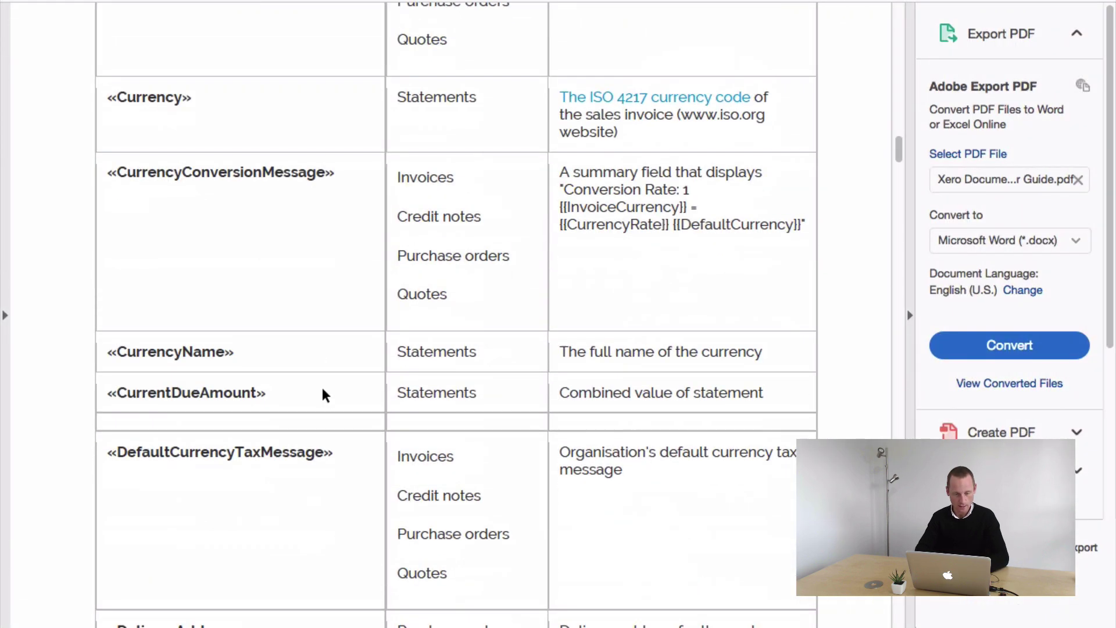
- Browse the Xero field guide, selecting the DeliveryPhone and InvoiceNumber field names
{"action": "scroll", "coordinate": [323, 393], "scroll_direction": "down", "scroll_amount": 10}
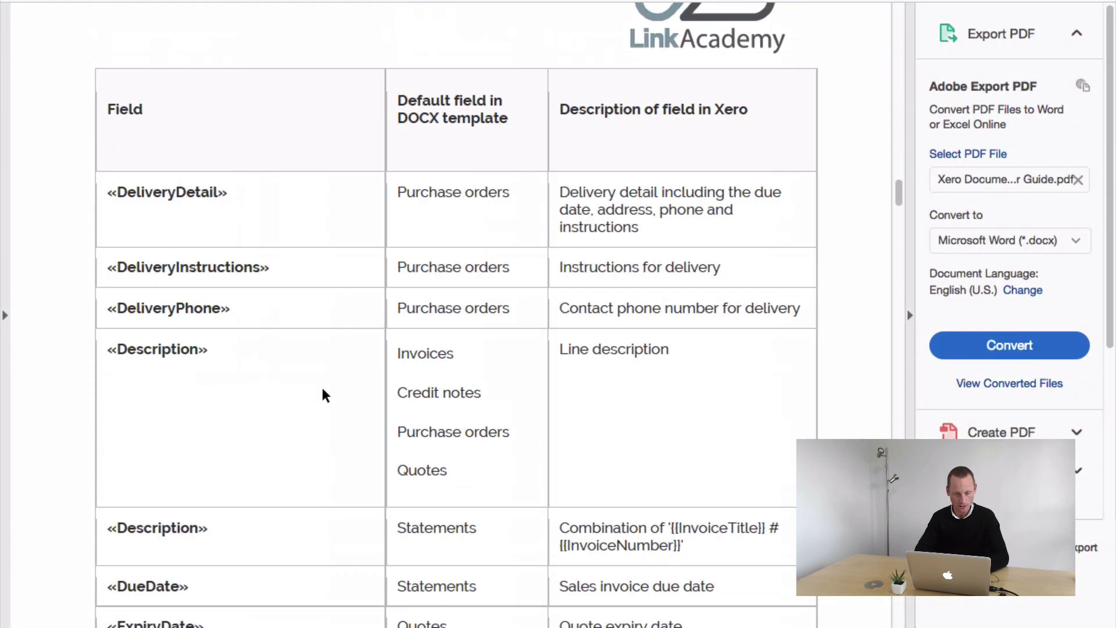
{"action": "scroll", "coordinate": [322, 391], "scroll_direction": "up", "scroll_amount": 2}
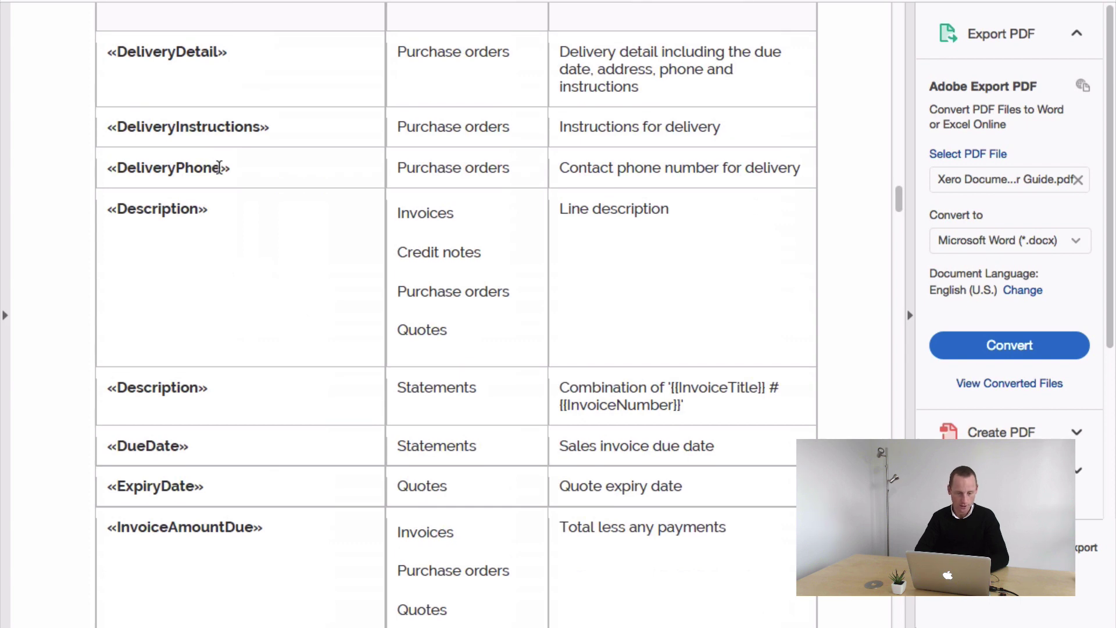
{"action": "left_click_drag", "start_coordinate": [221, 167], "coordinate": [117, 168]}
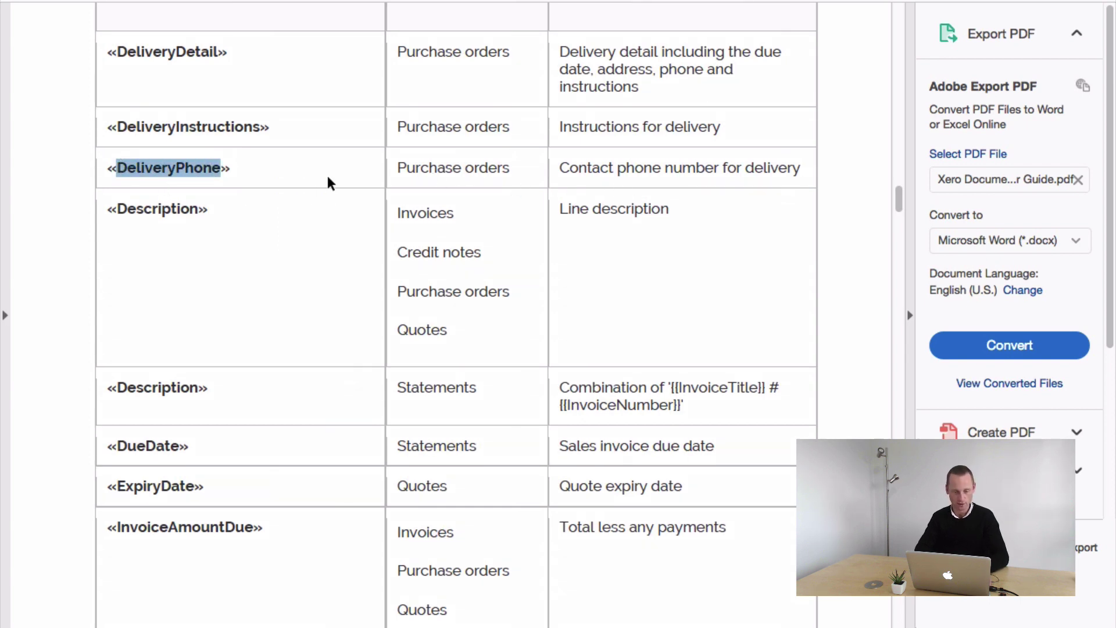
{"action": "left_click_drag", "start_coordinate": [511, 168], "coordinate": [388, 166]}
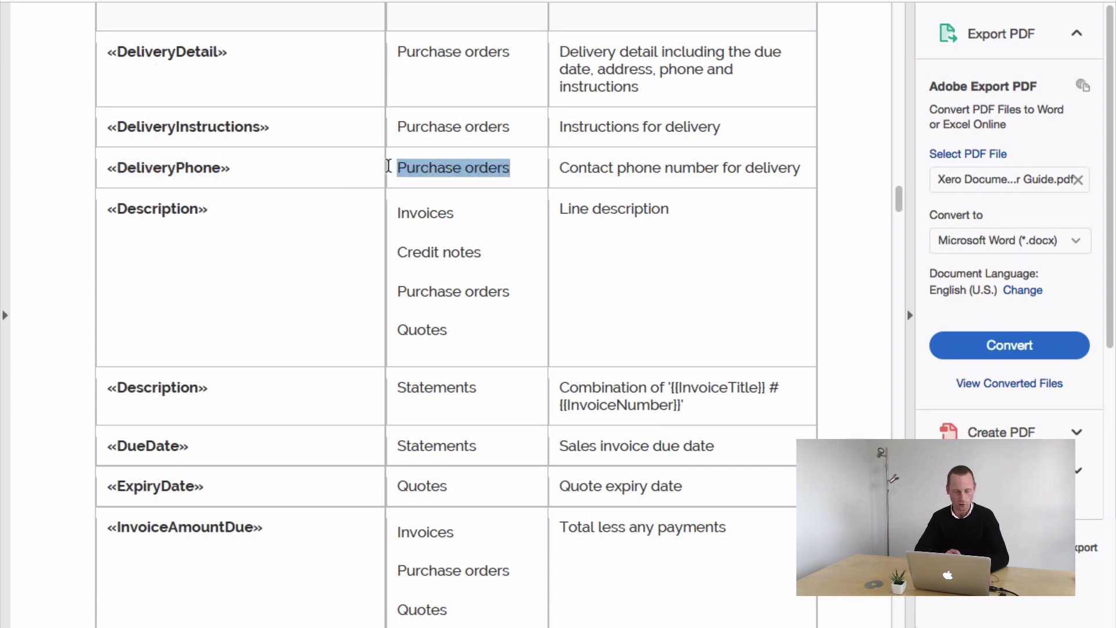
{"action": "scroll", "coordinate": [372, 351], "scroll_direction": "down", "scroll_amount": 10}
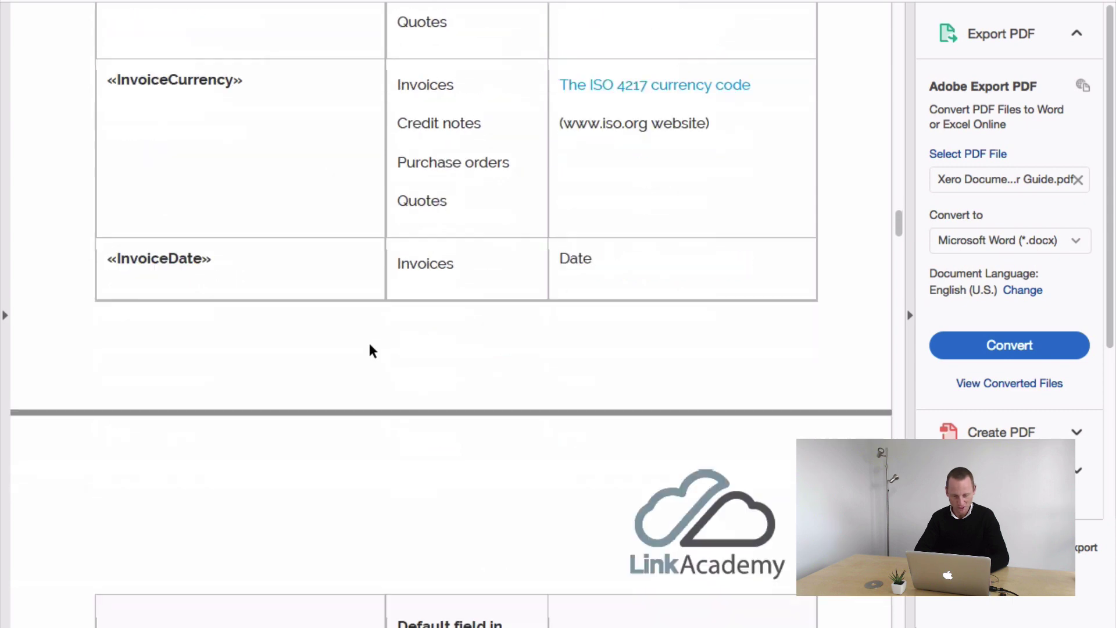
{"action": "scroll", "coordinate": [372, 352], "scroll_direction": "down", "scroll_amount": 12}
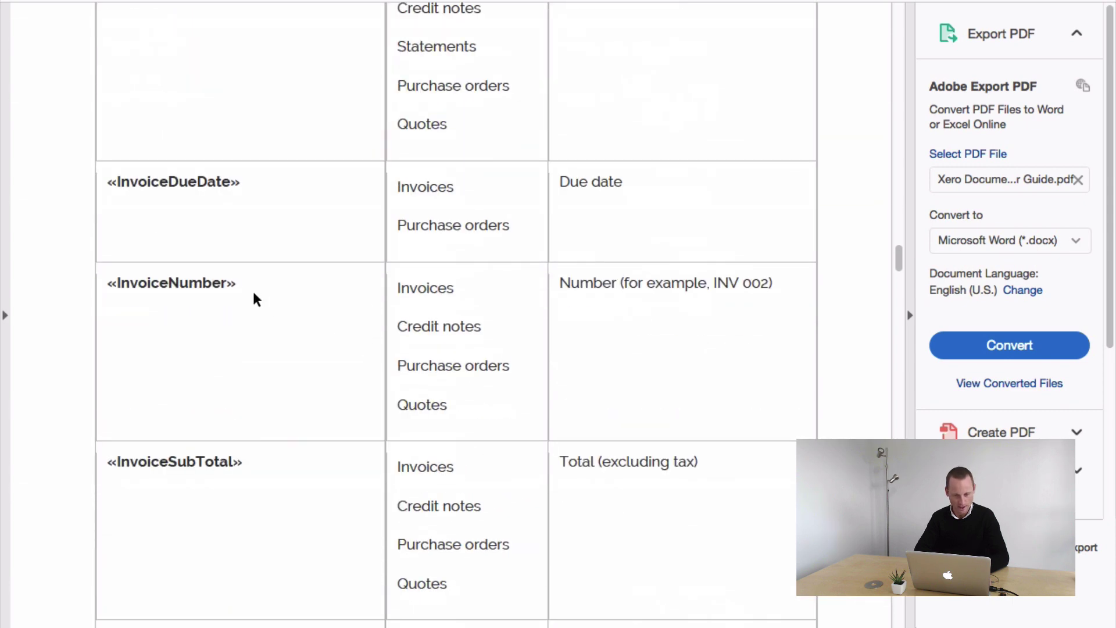
{"action": "scroll", "coordinate": [399, 364], "scroll_direction": "down", "scroll_amount": 3}
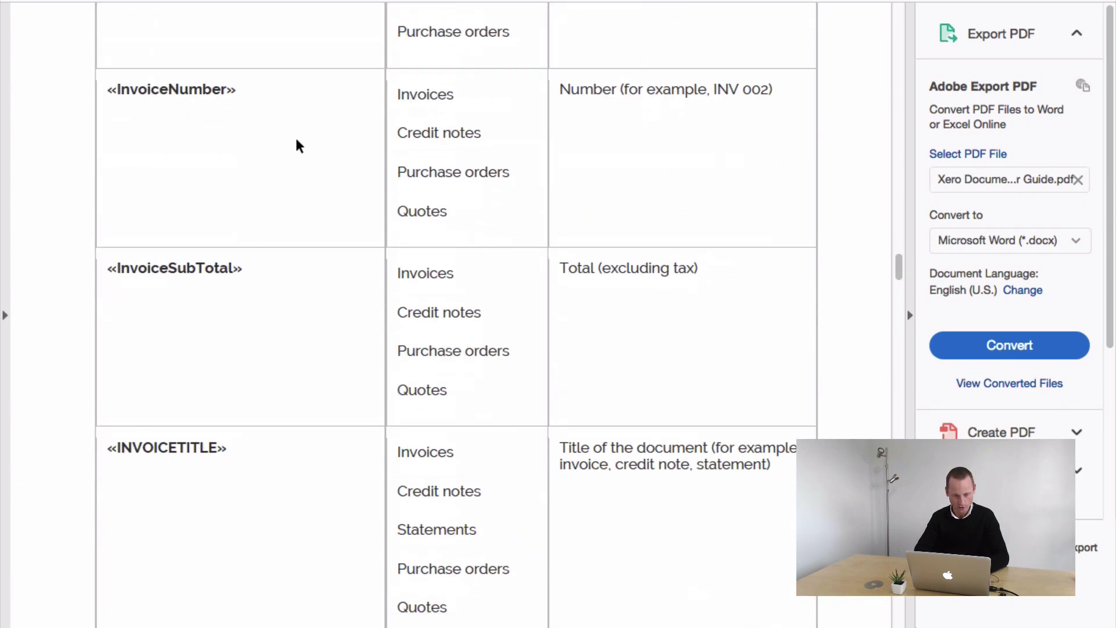
{"action": "left_click_drag", "start_coordinate": [226, 90], "coordinate": [117, 93]}
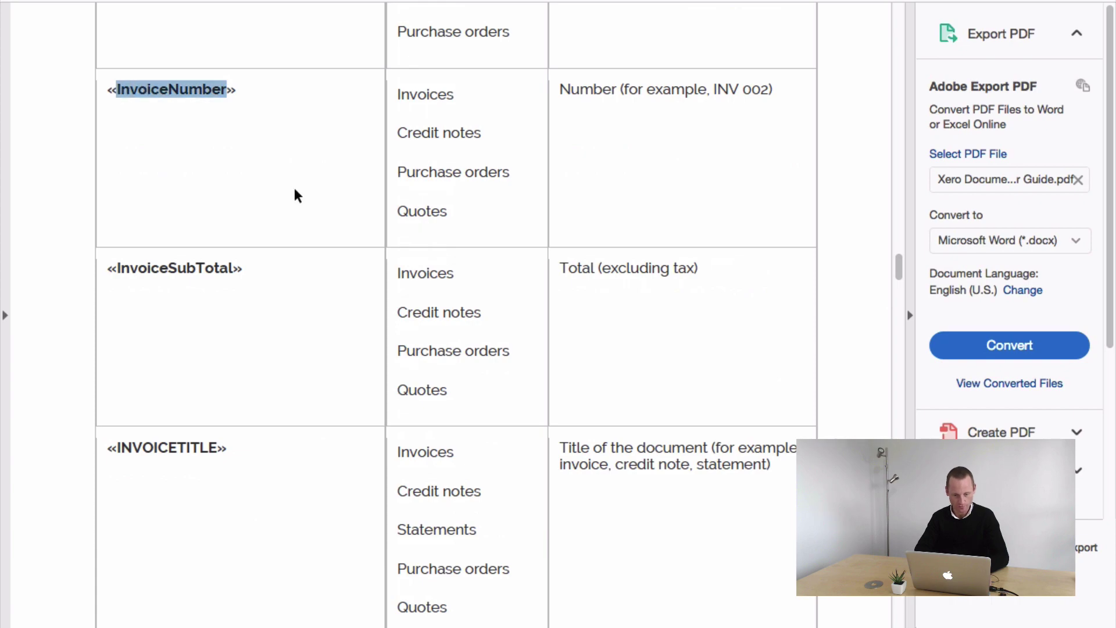
{"action": "scroll", "coordinate": [296, 194], "scroll_direction": "up", "scroll_amount": 6}
{"action": "scroll", "coordinate": [296, 194], "scroll_direction": "down", "scroll_amount": 15}
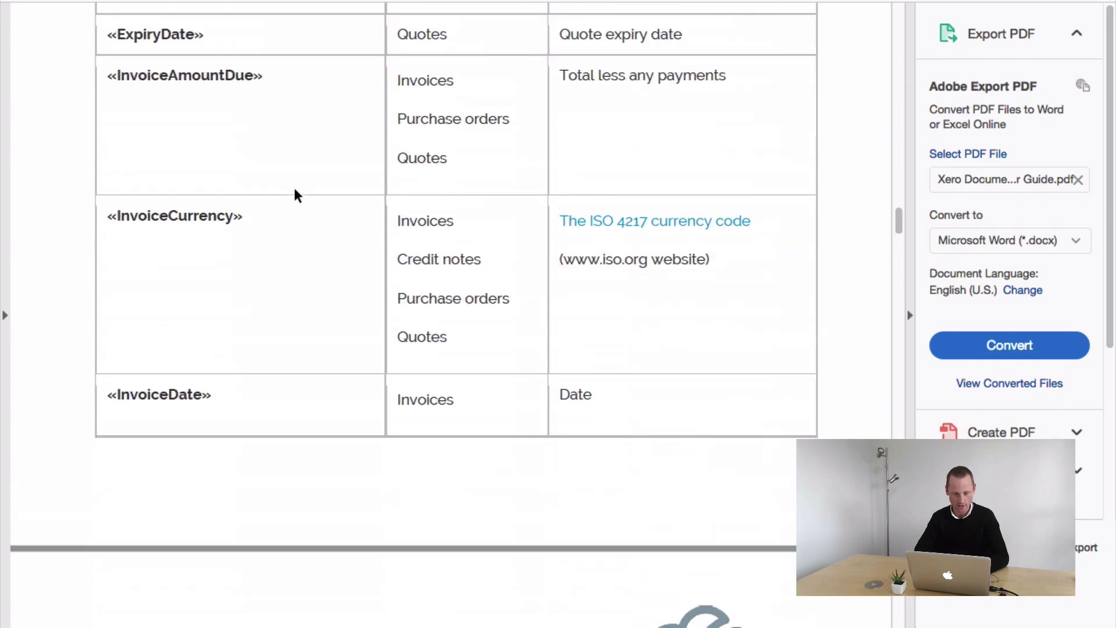
{"action": "scroll", "coordinate": [297, 195], "scroll_direction": "up", "scroll_amount": 2}
- Search the guide for 'quantity' and select the Quantity field name
{"action": "key", "text": "ctrl+f"}
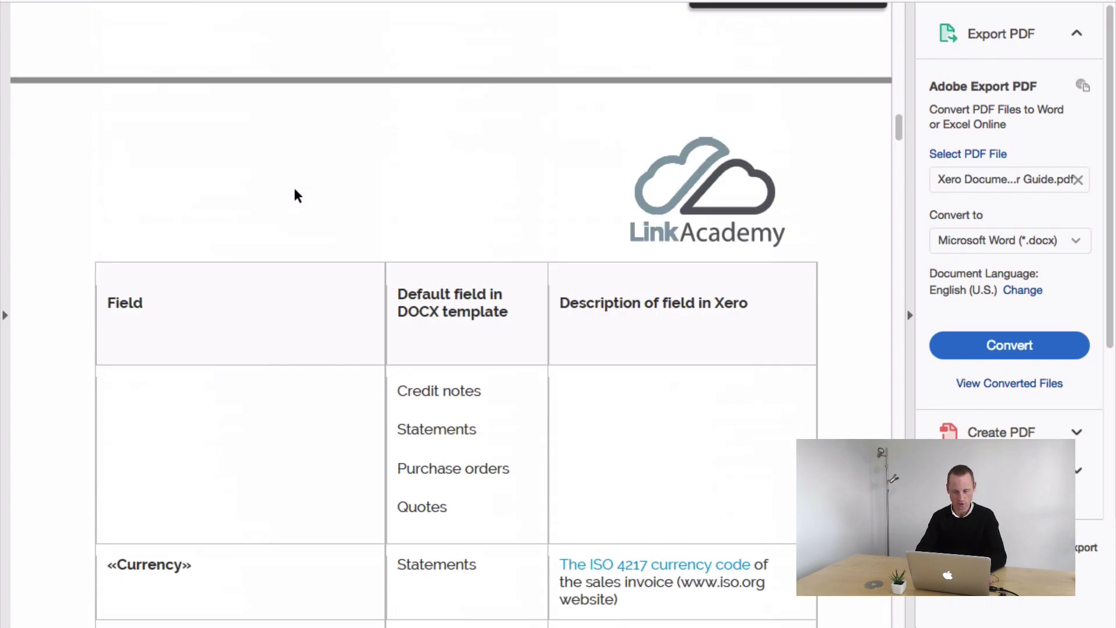
{"action": "type", "text": "quantity"}
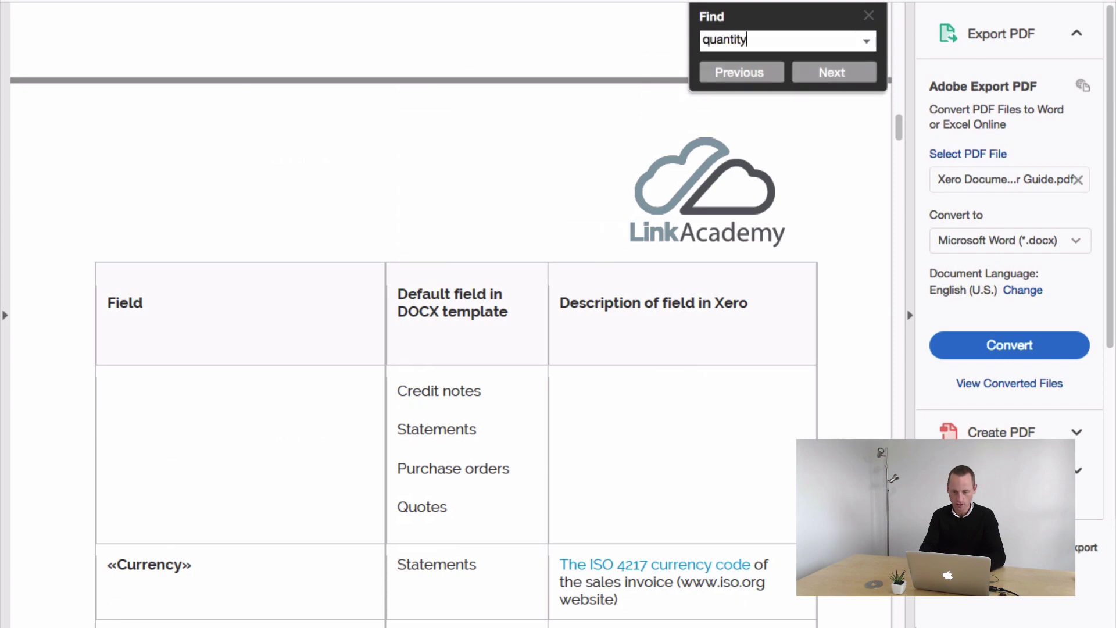
{"action": "key", "text": "Return"}
{"action": "left_click", "coordinate": [145, 361]}
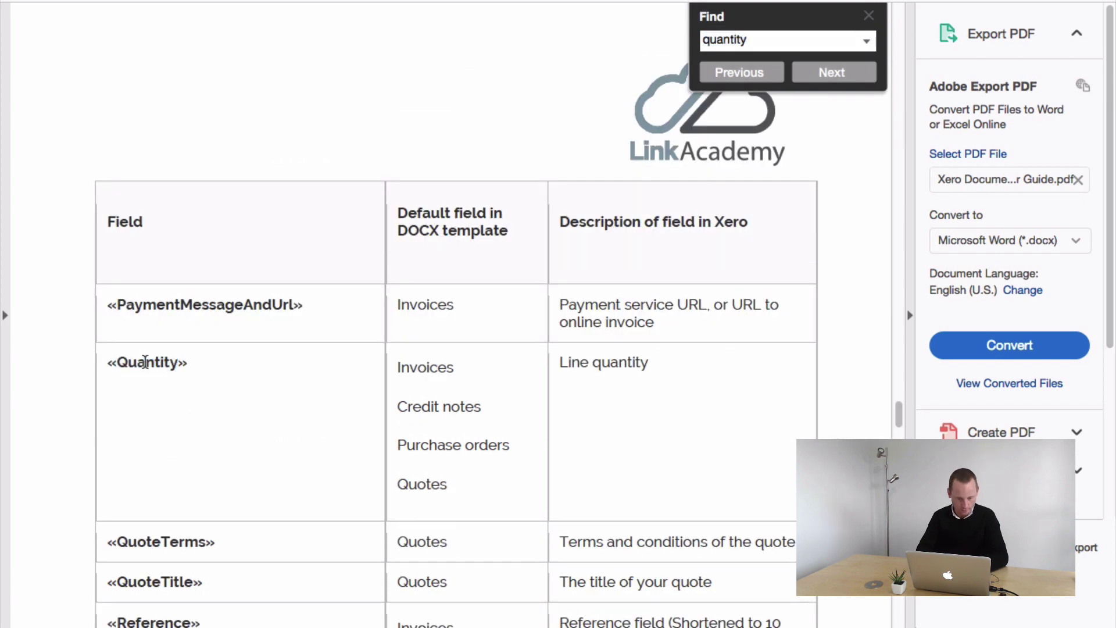
{"action": "double_click", "coordinate": [145, 362]}
{"action": "key", "text": "super+c"}
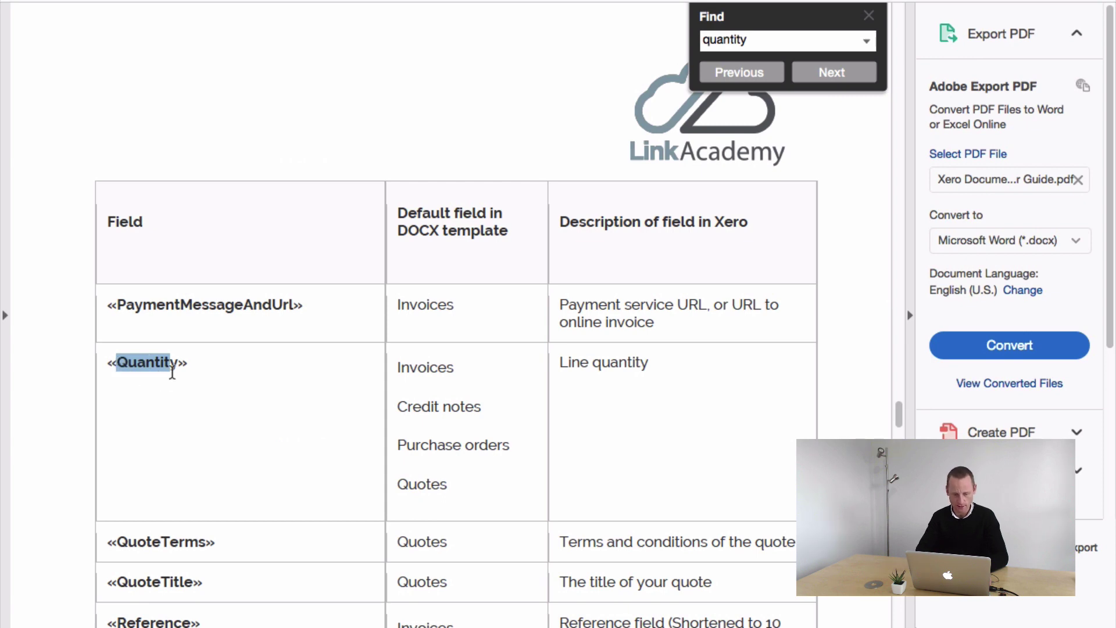
{"action": "left_click_drag", "start_coordinate": [181, 363], "coordinate": [116, 363]}
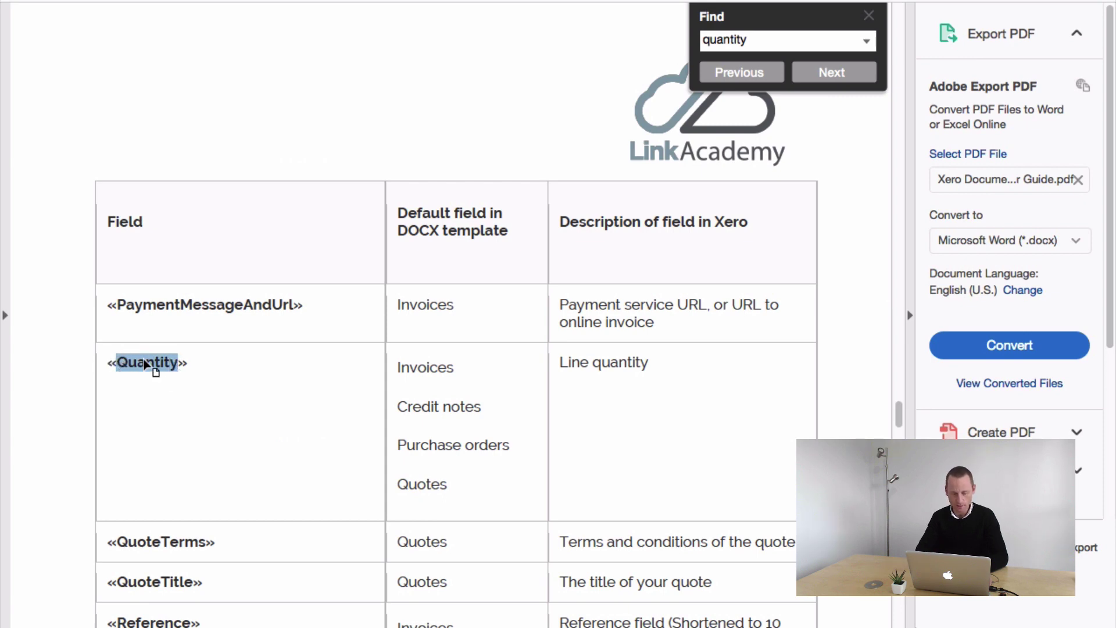
{"action": "key", "text": "ctrl+Left"}
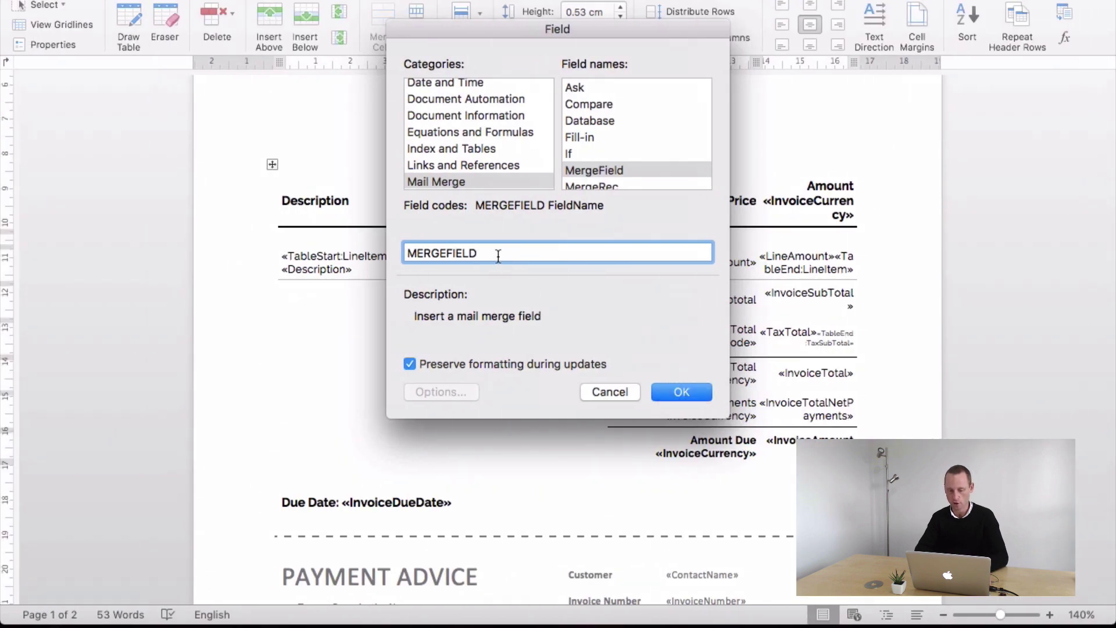
- Insert a MergeField named Quantity, then view its field code
{"action": "key", "text": "super+v"}
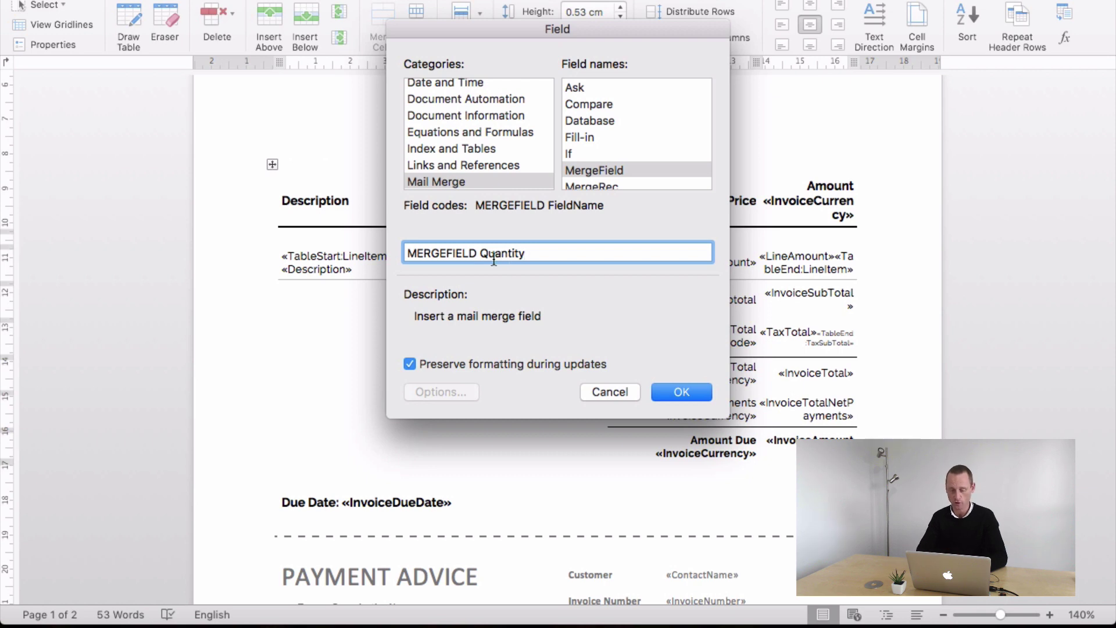
{"action": "left_click", "coordinate": [663, 384]}
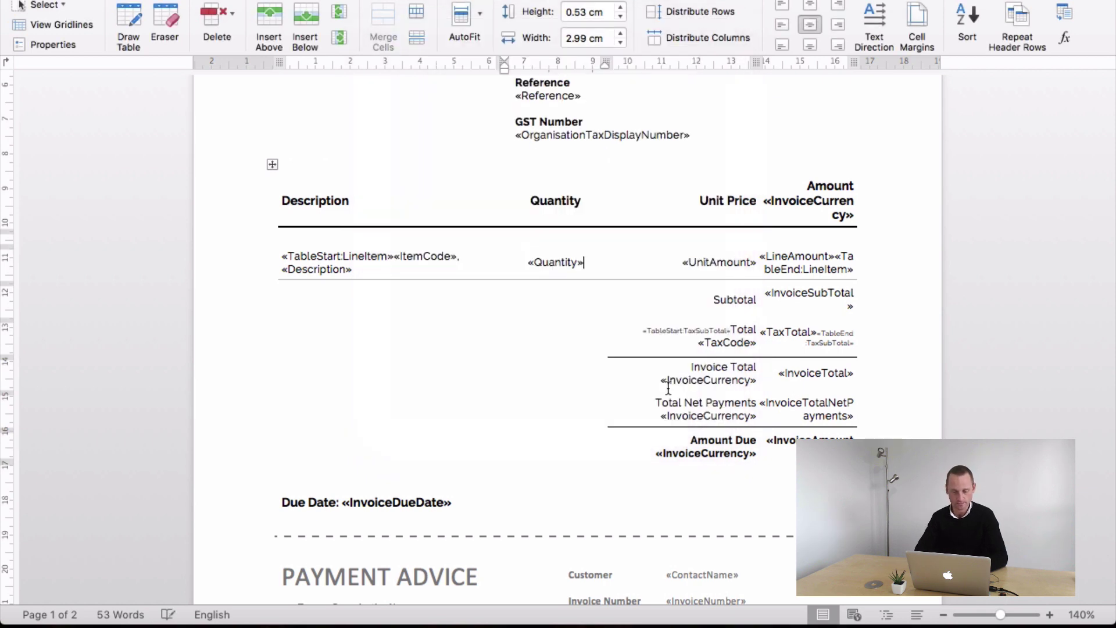
{"action": "left_click", "coordinate": [543, 264]}
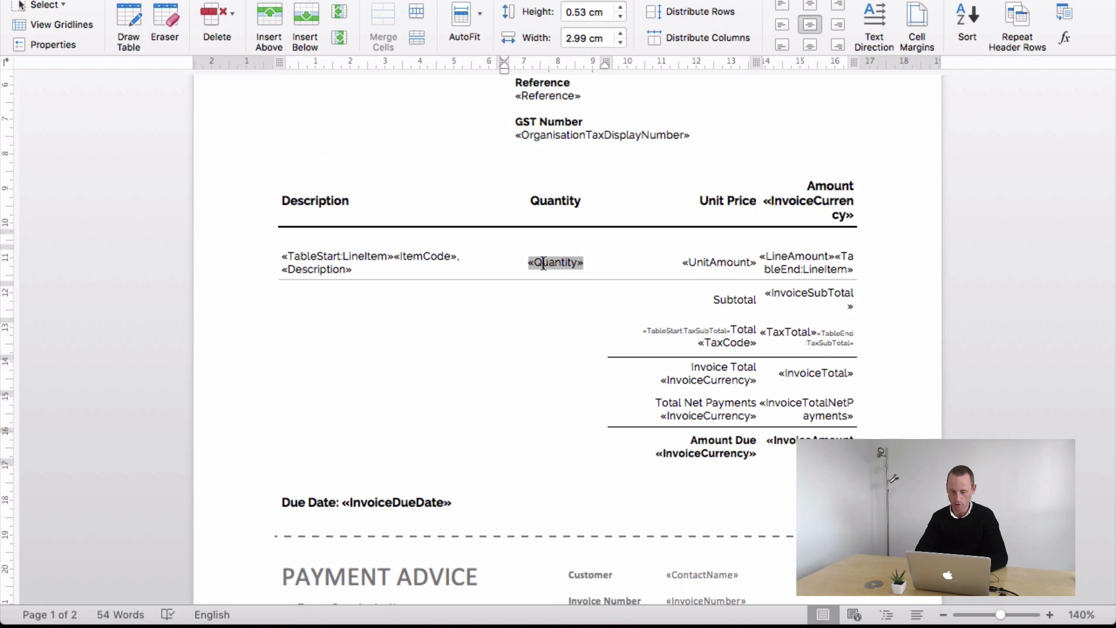
{"action": "right_click", "coordinate": [543, 264]}
{"action": "left_click", "coordinate": [589, 346]}
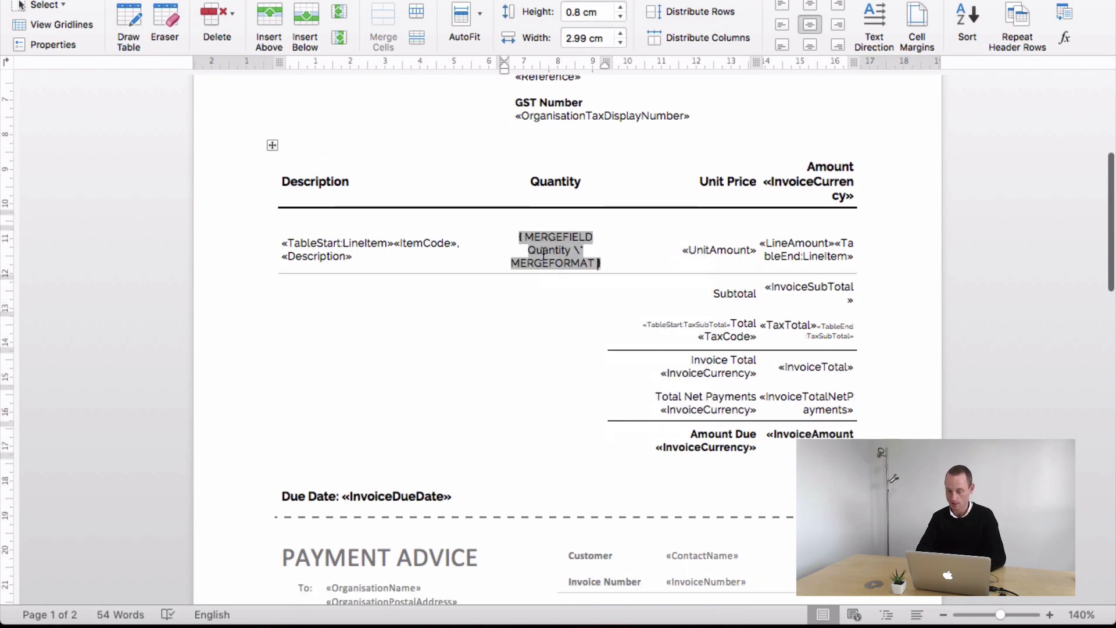
{"action": "key", "text": "BackSpace"}
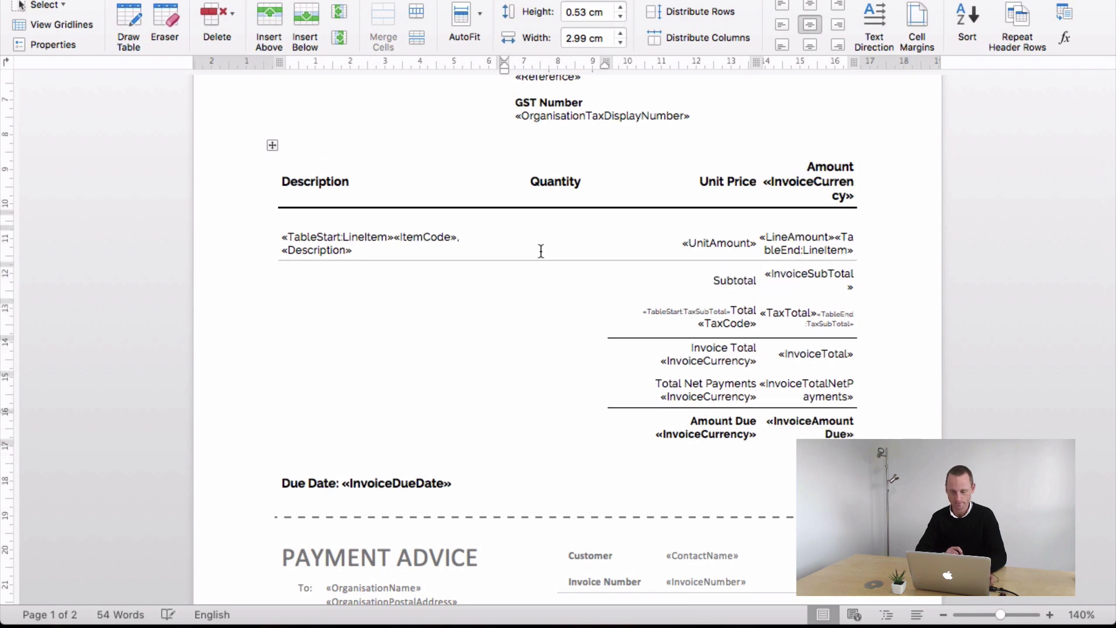
{"action": "key", "text": "super+z"}
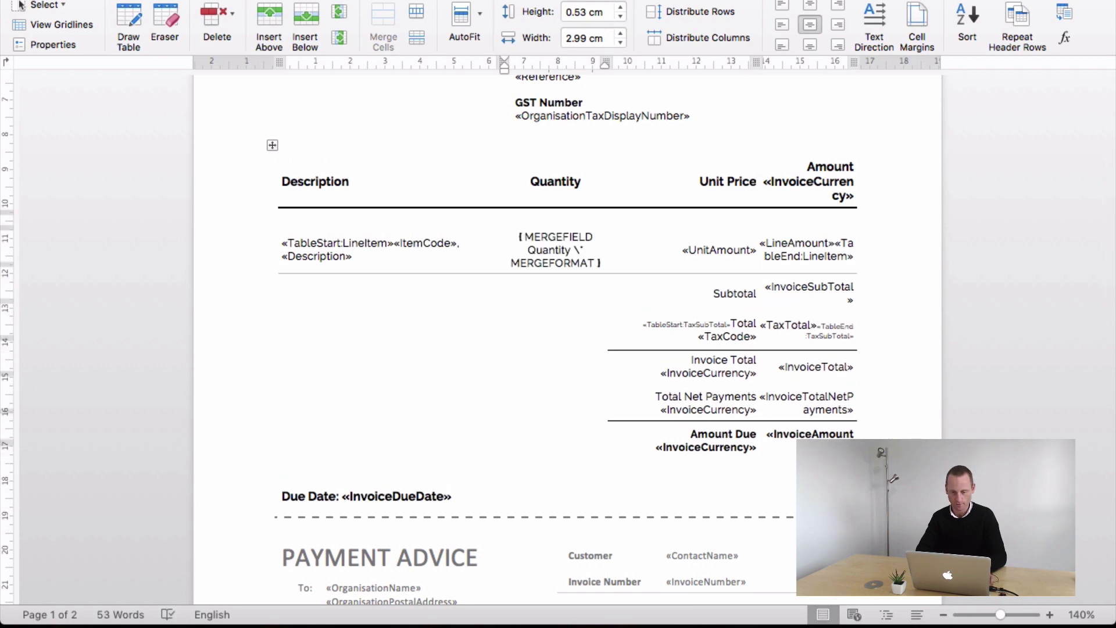
- Switch the Quantity field back to displaying «Quantity» in its cell
{"action": "left_click", "coordinate": [549, 239]}
{"action": "right_click", "coordinate": [554, 253]}
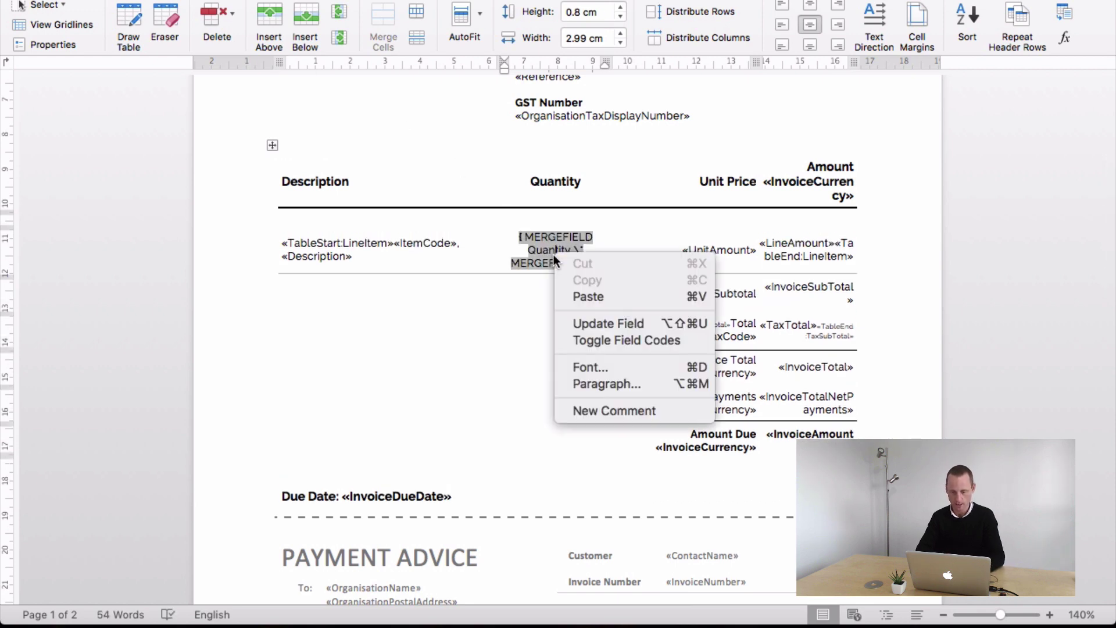
{"action": "left_click", "coordinate": [538, 240]}
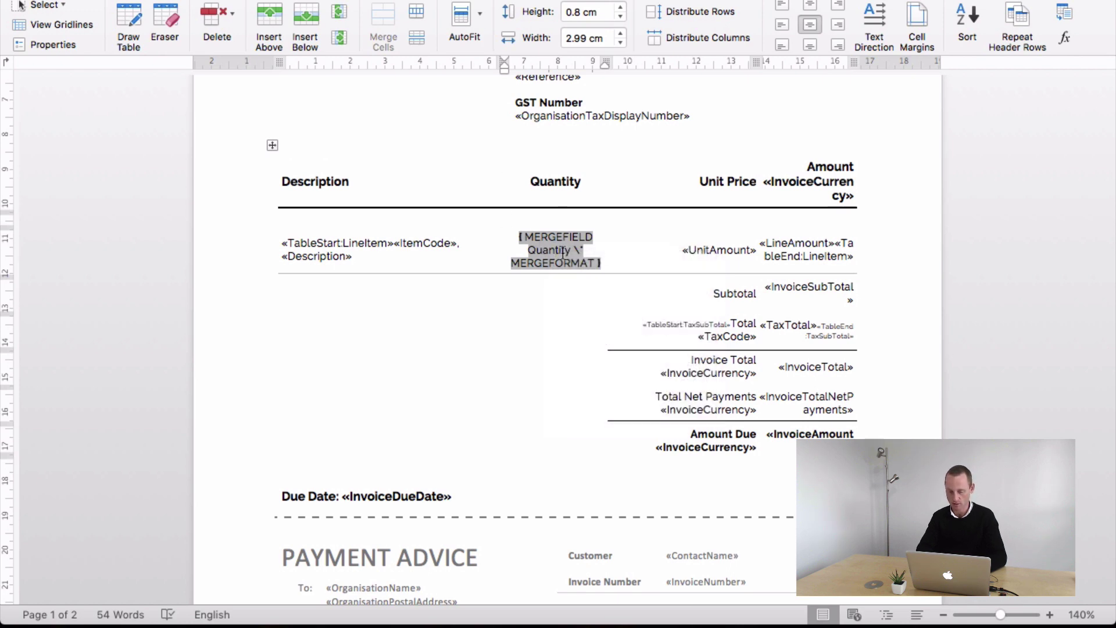
{"action": "right_click", "coordinate": [550, 253]}
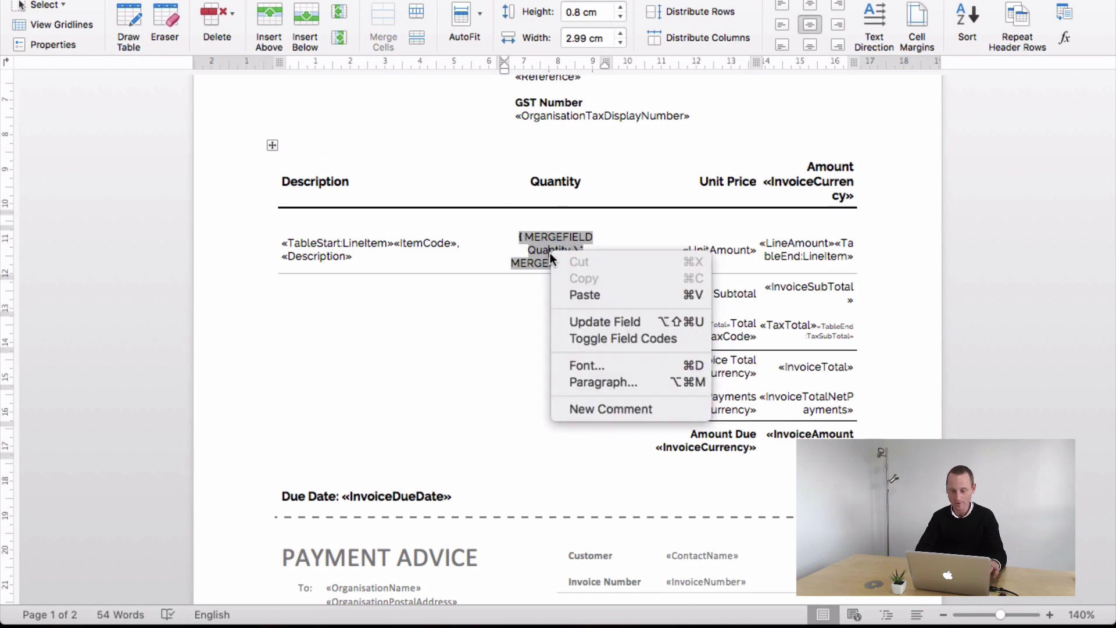
{"action": "left_click", "coordinate": [600, 339]}
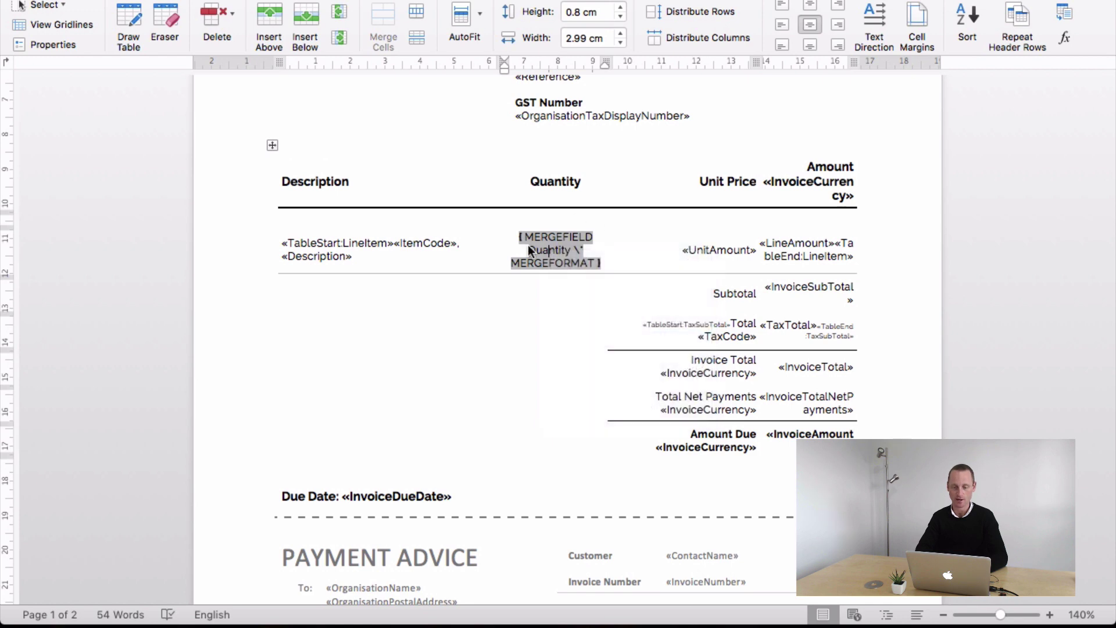
{"action": "left_click", "coordinate": [549, 298]}
{"action": "scroll", "coordinate": [581, 336], "scroll_direction": "up", "scroll_amount": 1}
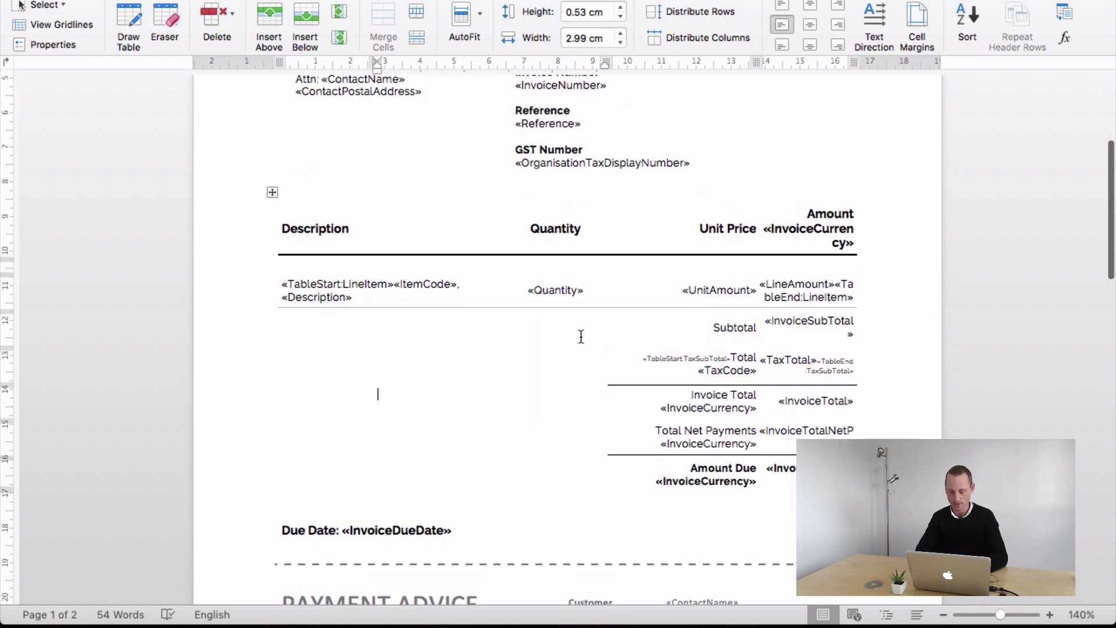
- Remove the «InvoiceCurrency» field from the Amount column heading
{"action": "scroll", "coordinate": [581, 337], "scroll_direction": "down", "scroll_amount": 4}
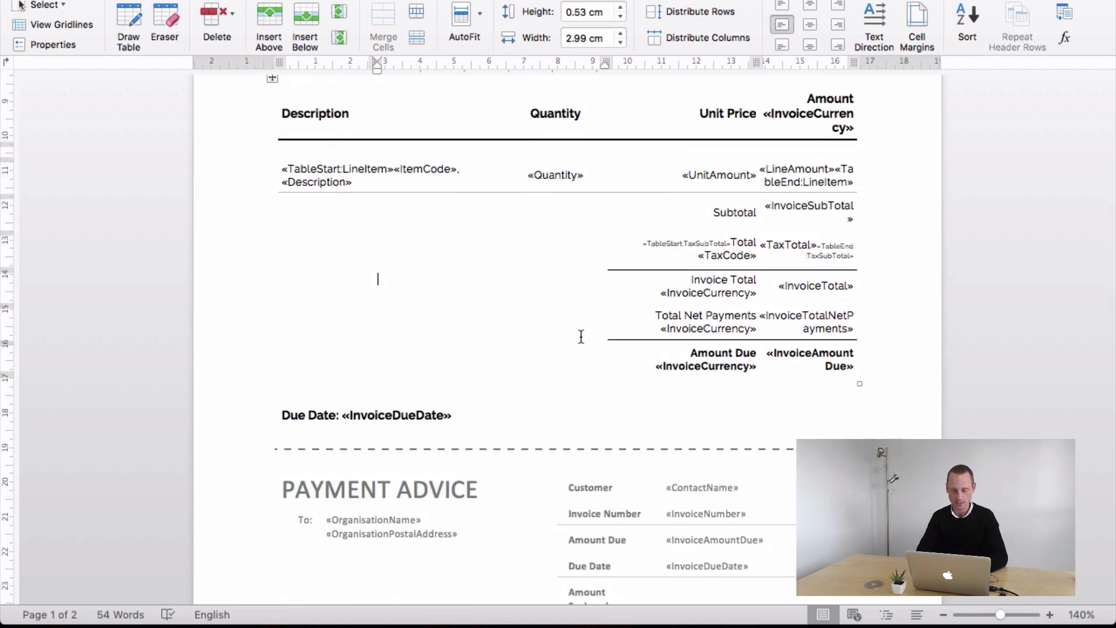
{"action": "scroll", "coordinate": [582, 336], "scroll_direction": "down", "scroll_amount": 2}
{"action": "scroll", "coordinate": [581, 337], "scroll_direction": "up", "scroll_amount": 10}
{"action": "scroll", "coordinate": [582, 336], "scroll_direction": "down", "scroll_amount": 3}
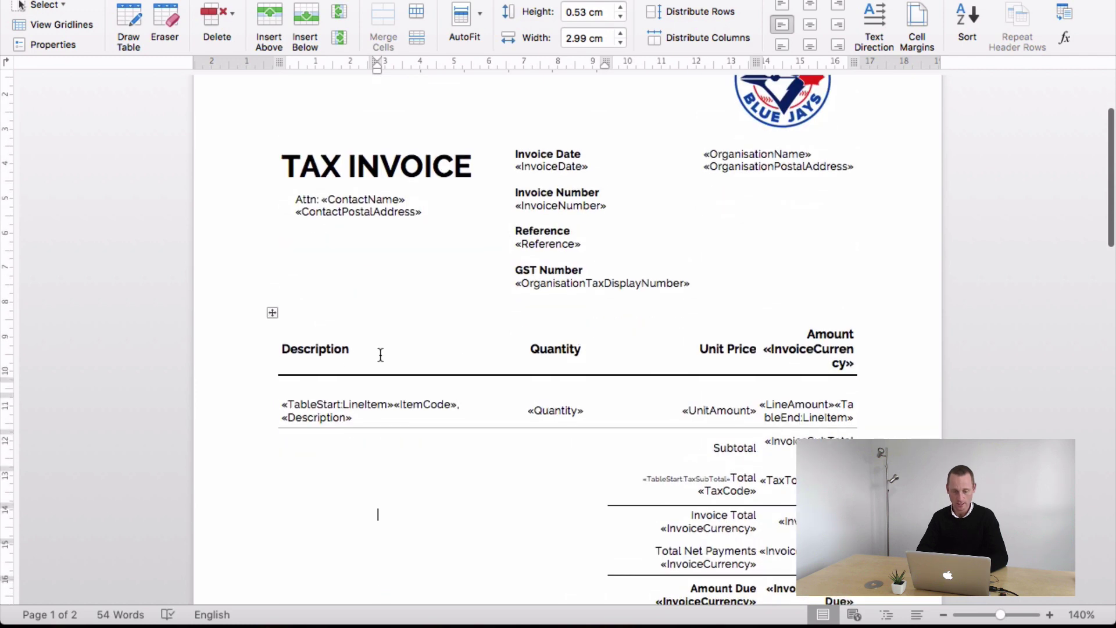
{"action": "left_click_drag", "start_coordinate": [389, 349], "coordinate": [854, 366]}
{"action": "left_click", "coordinate": [764, 347]}
{"action": "key", "text": "BackSpace"}
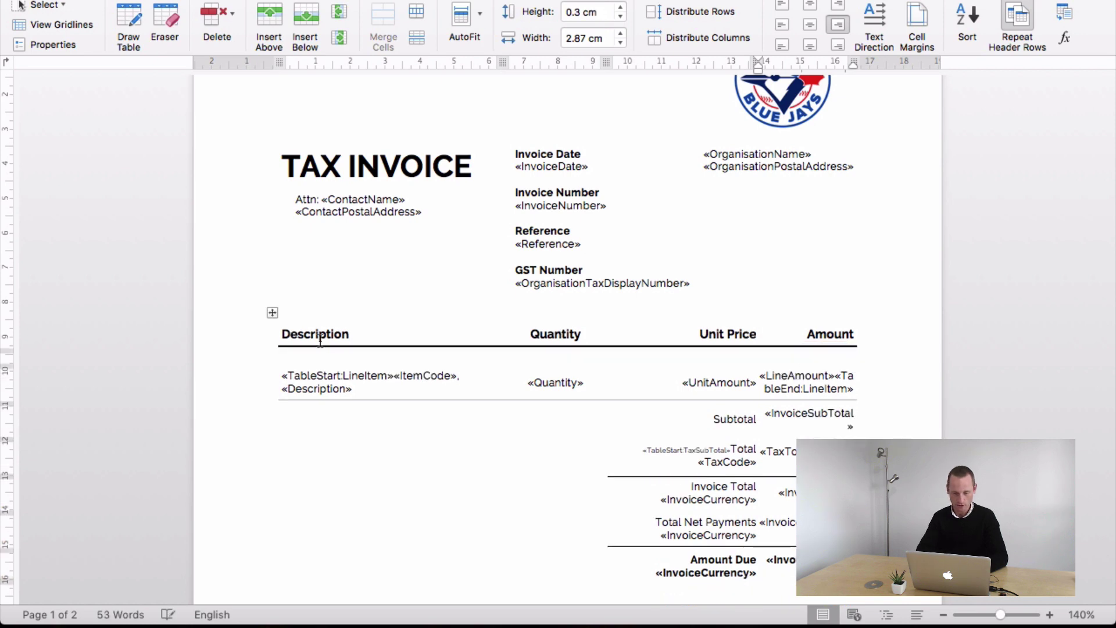
- Select both cells of the Amount Due row
{"action": "left_click_drag", "start_coordinate": [319, 340], "coordinate": [499, 309]}
{"action": "left_click_drag", "start_coordinate": [811, 305], "coordinate": [824, 341]}
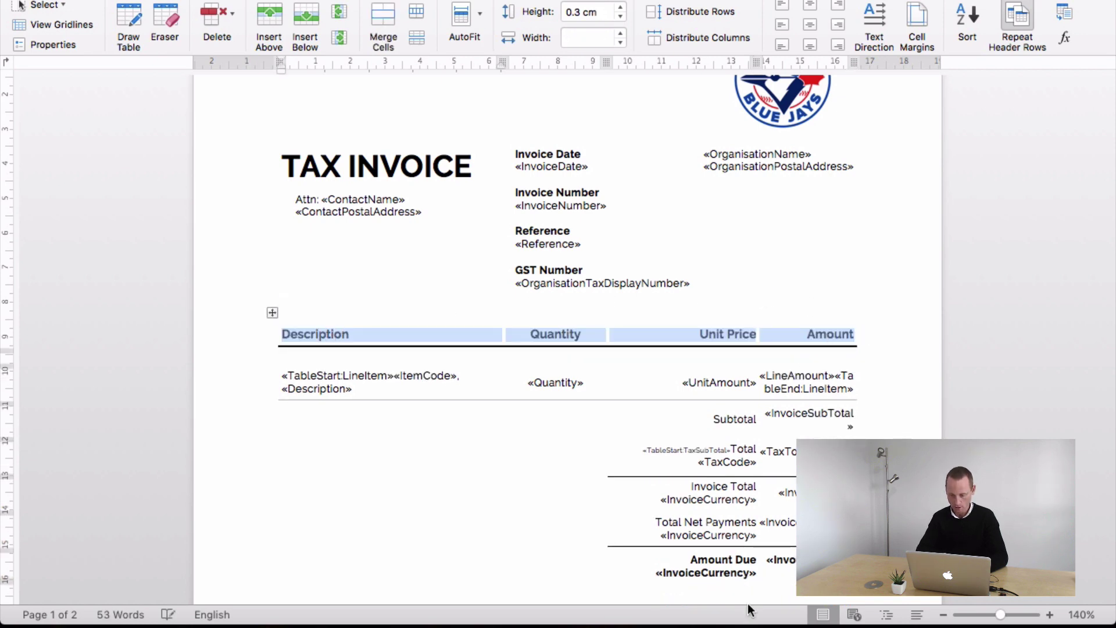
{"action": "scroll", "coordinate": [743, 552], "scroll_direction": "down", "scroll_amount": 1}
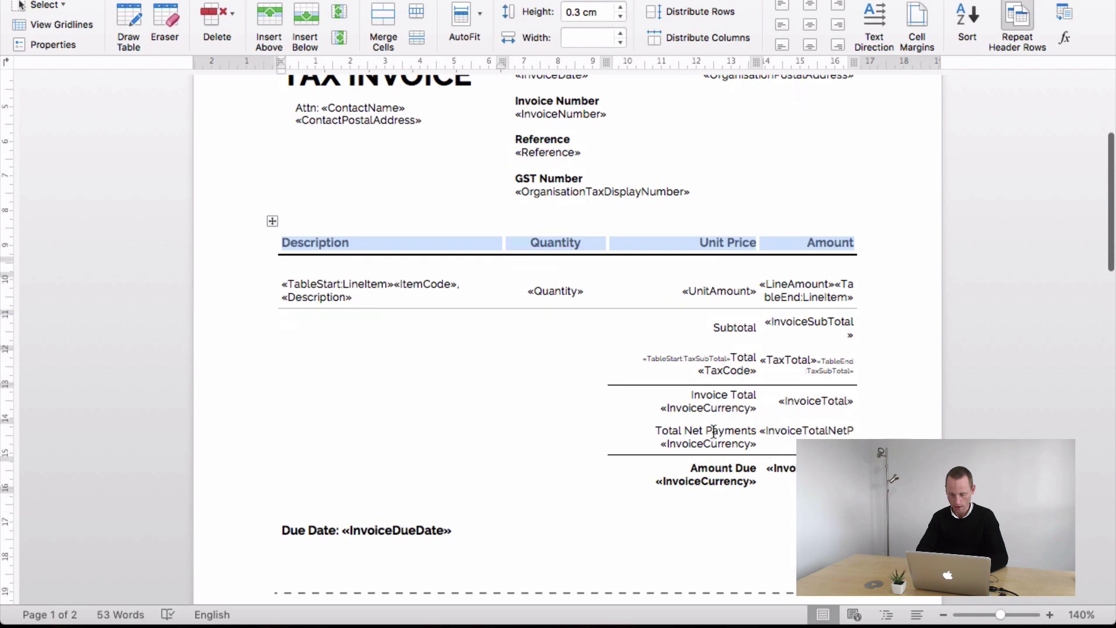
{"action": "left_click_drag", "start_coordinate": [676, 464], "coordinate": [773, 471]}
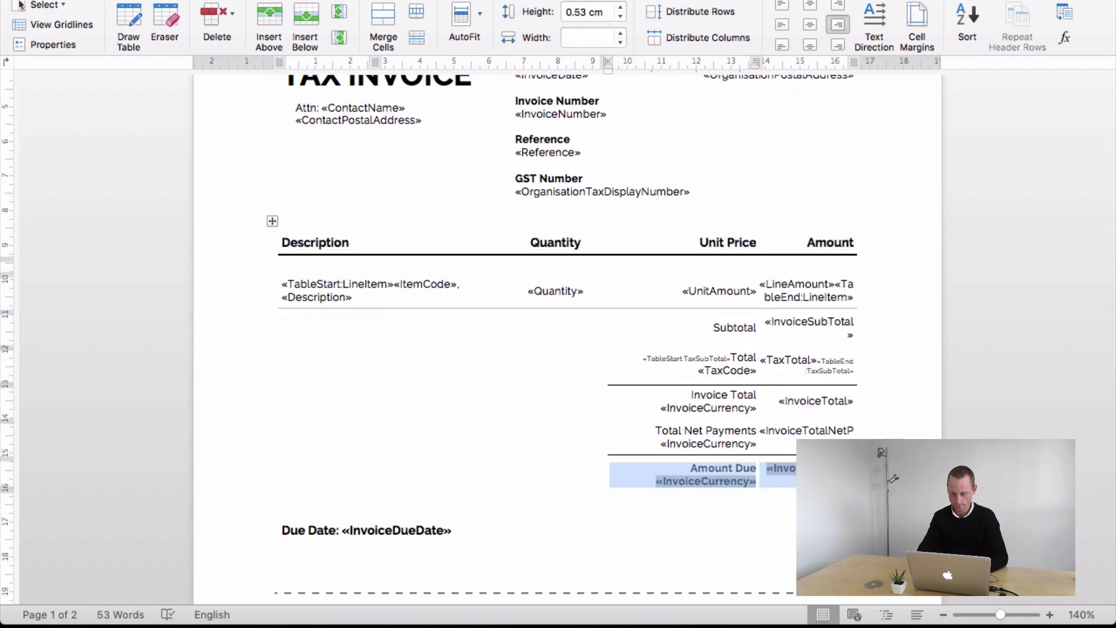
- Delete the entire Amount Due row
{"action": "key", "text": "BackSpace"}
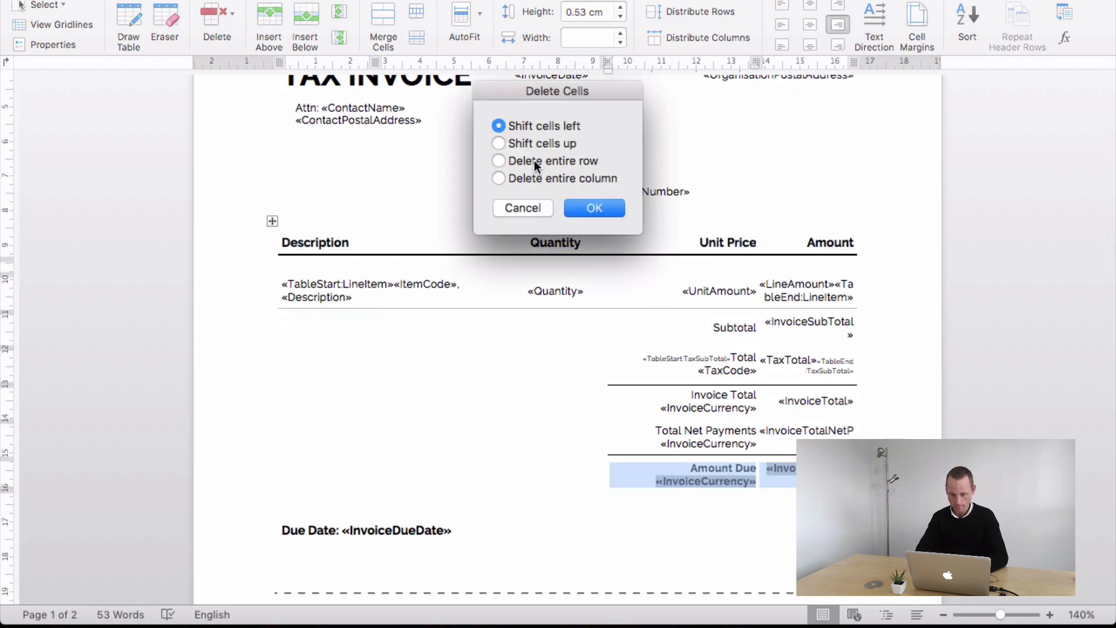
{"action": "left_click", "coordinate": [535, 161]}
{"action": "left_click", "coordinate": [581, 207]}
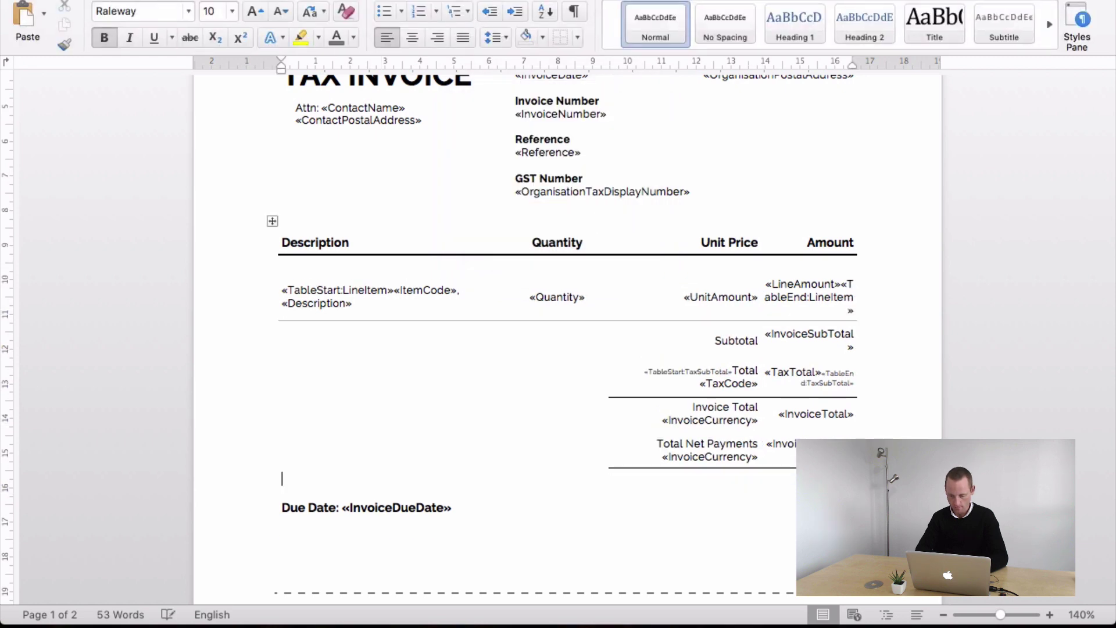
- Delete the entire Total Net Payments row
{"action": "left_click_drag", "start_coordinate": [814, 454], "coordinate": [694, 455]}
{"action": "key", "text": "super+b"}
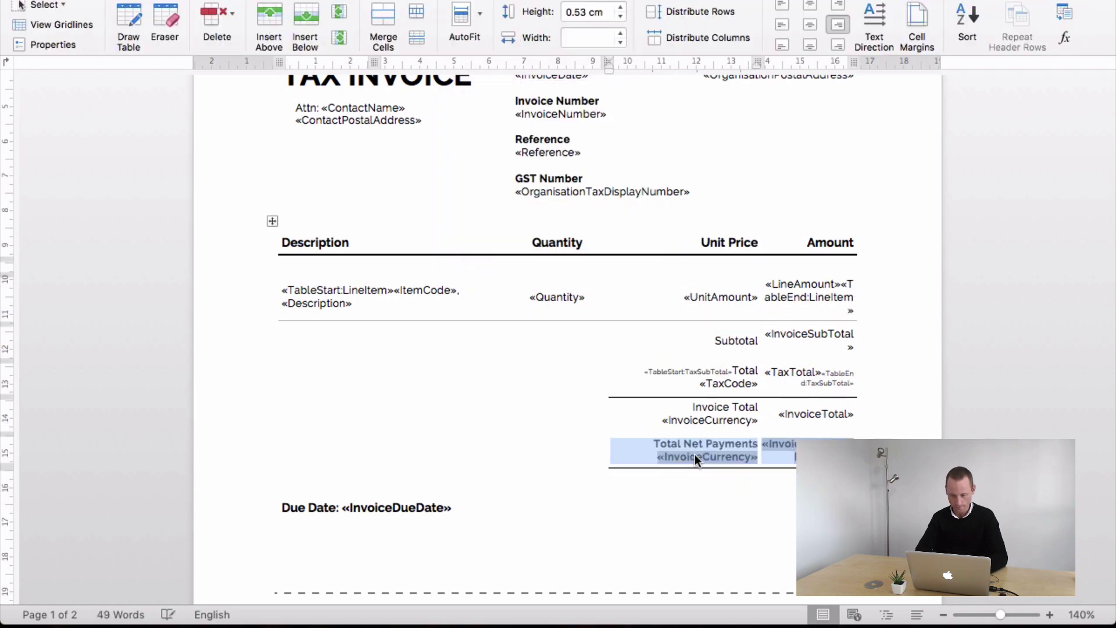
{"action": "left_click", "coordinate": [651, 444]}
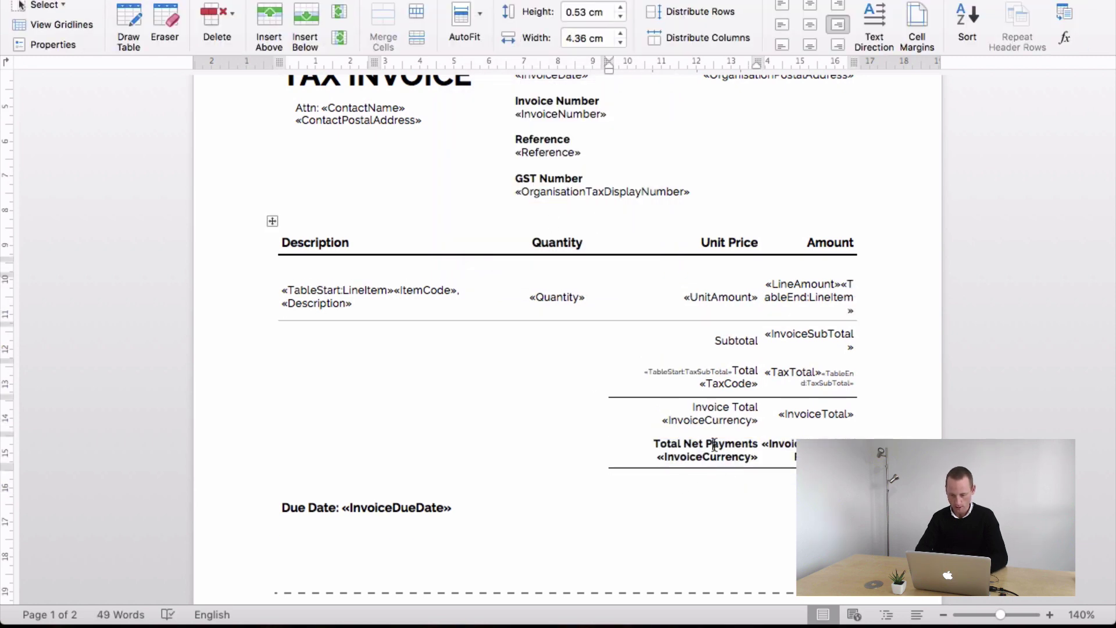
{"action": "left_click_drag", "start_coordinate": [669, 442], "coordinate": [781, 447]}
{"action": "key", "text": "BackSpace"}
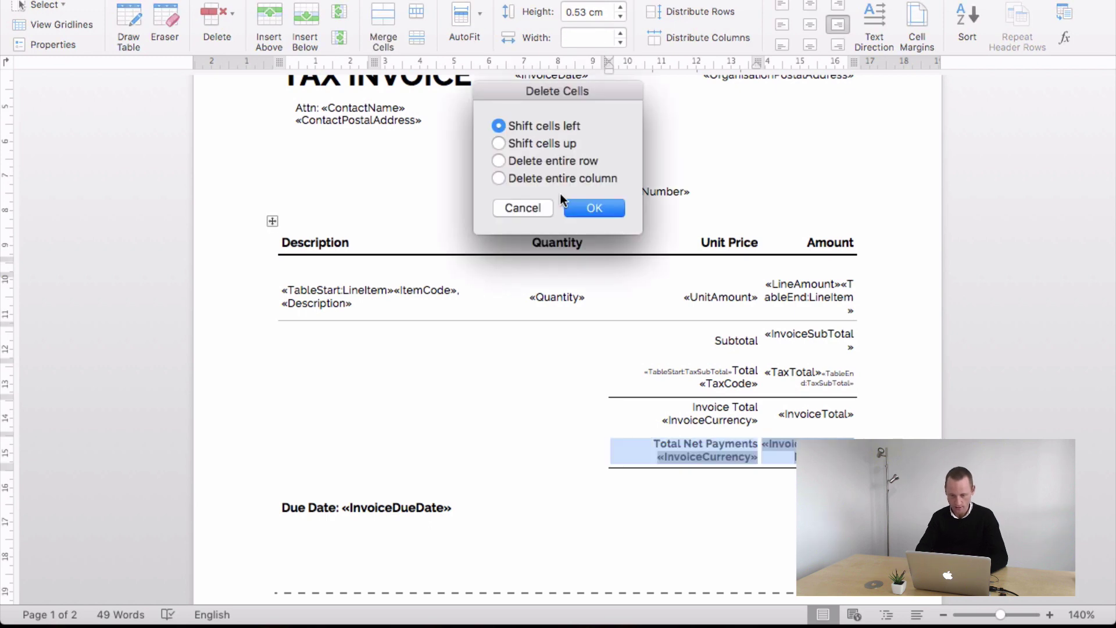
{"action": "left_click", "coordinate": [553, 178]}
{"action": "left_click", "coordinate": [546, 162]}
{"action": "left_click", "coordinate": [585, 207]}
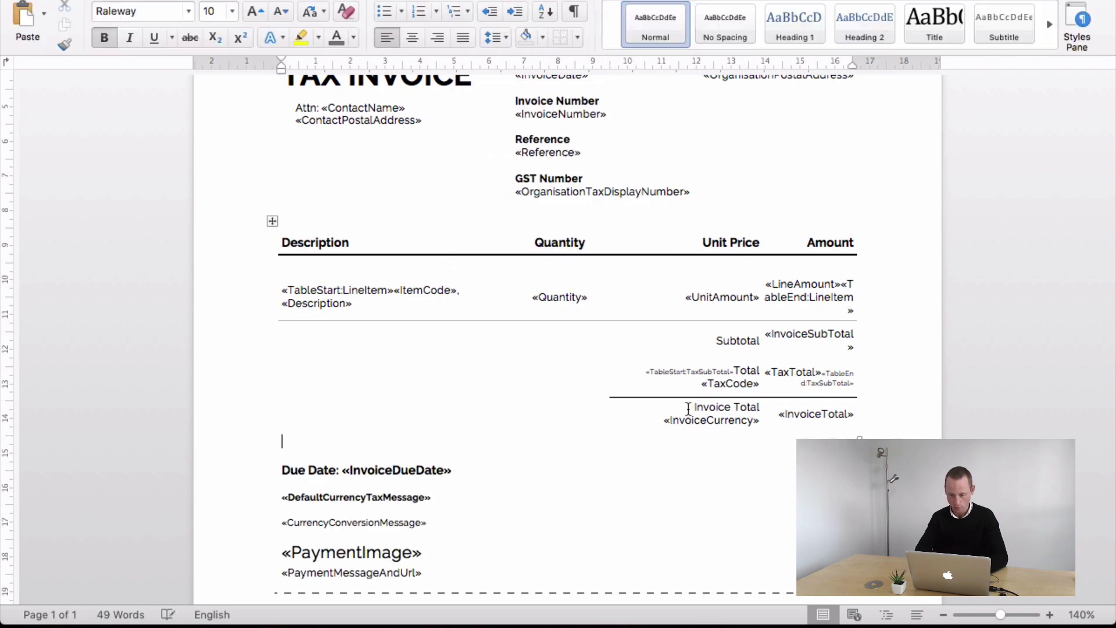
- Make the Invoice Total row bold and select both its cells
{"action": "left_click_drag", "start_coordinate": [688, 423], "coordinate": [811, 421]}
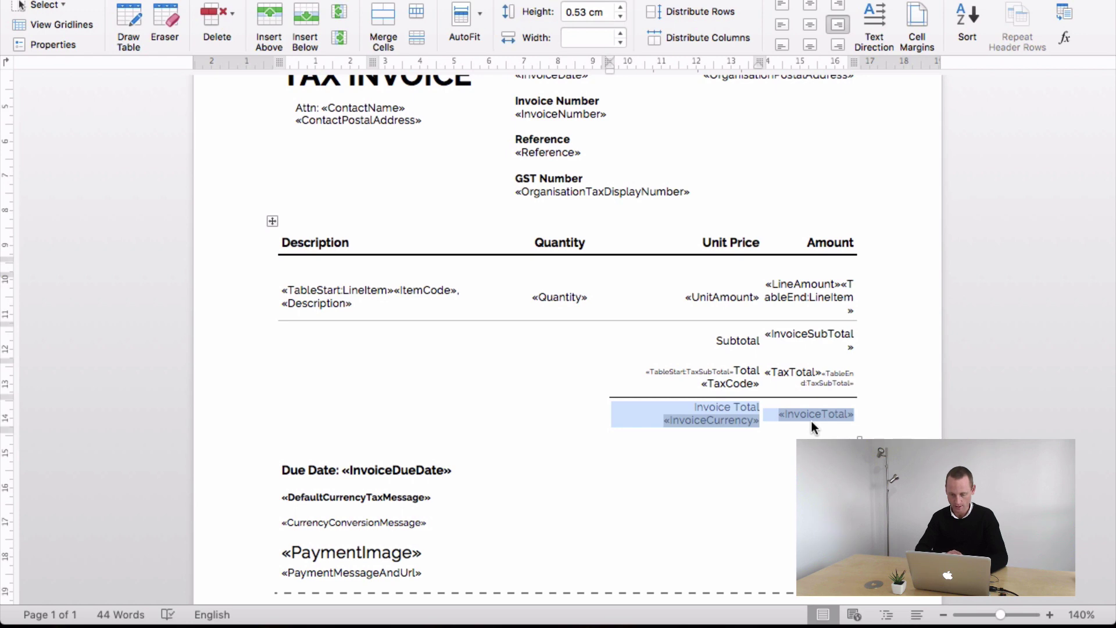
{"action": "key", "text": "super+b"}
{"action": "left_click", "coordinate": [715, 411]}
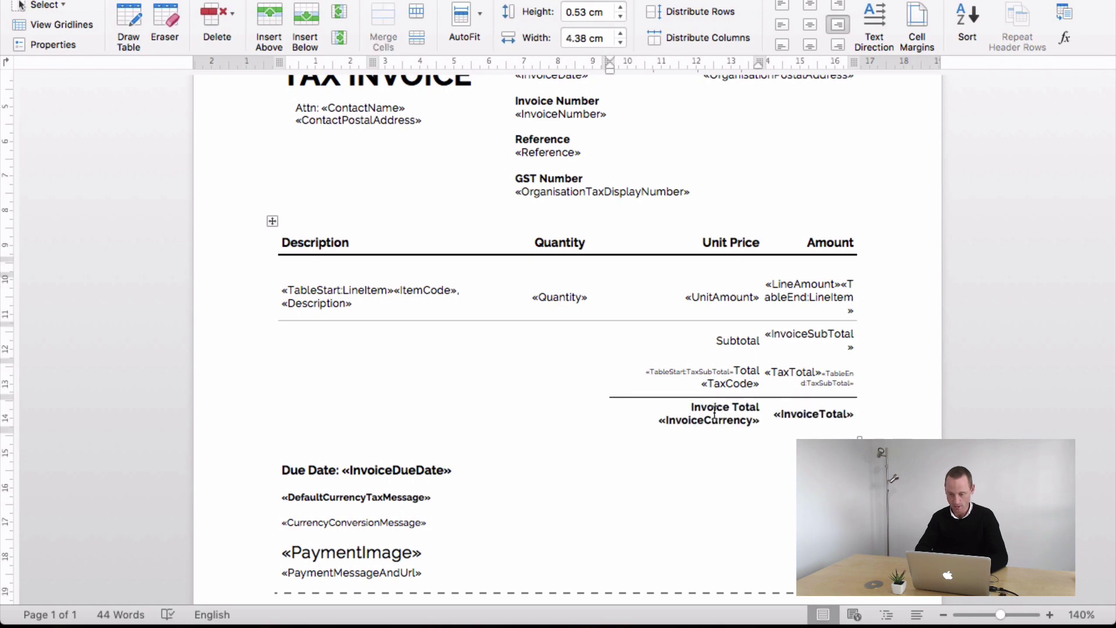
{"action": "left_click_drag", "start_coordinate": [678, 404], "coordinate": [801, 414]}
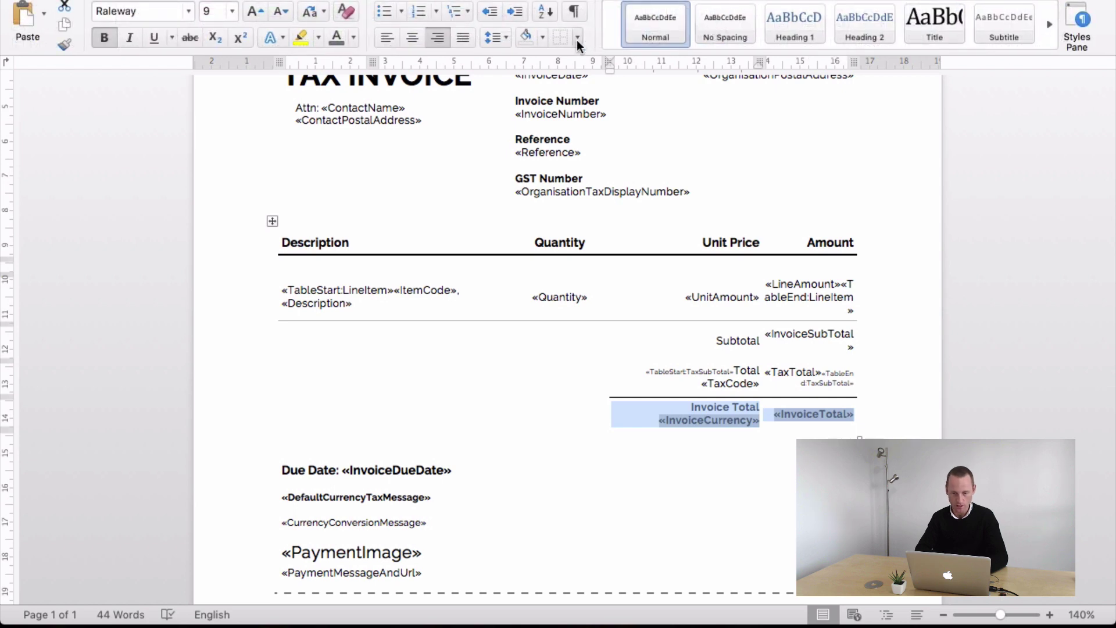
- Add a bottom border under the Invoice Total row
{"action": "left_click", "coordinate": [577, 38]}
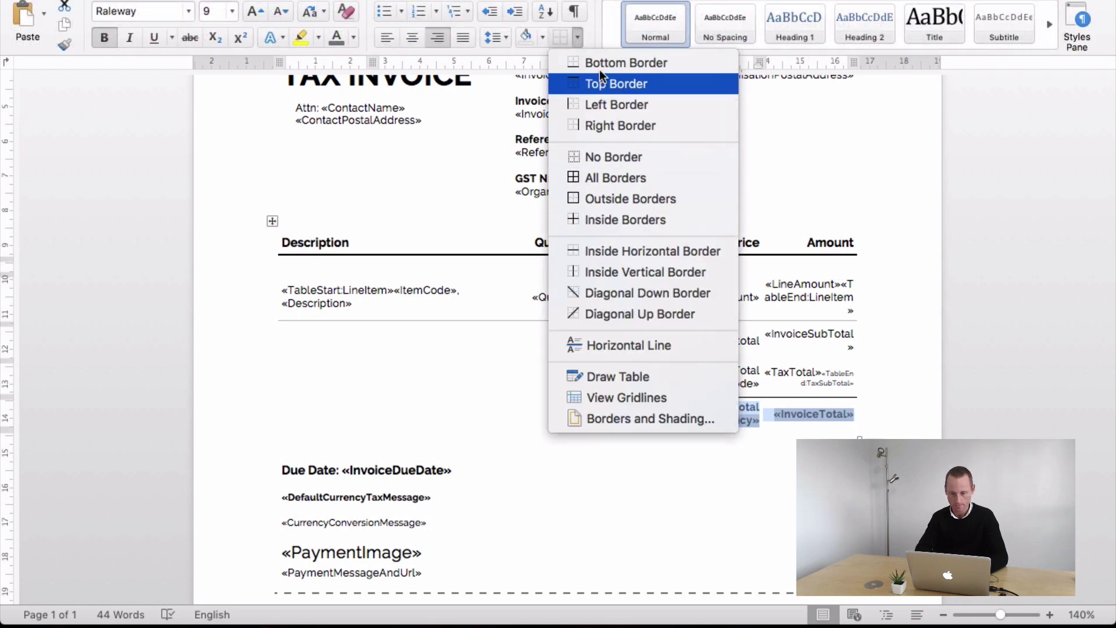
{"action": "left_click", "coordinate": [598, 67]}
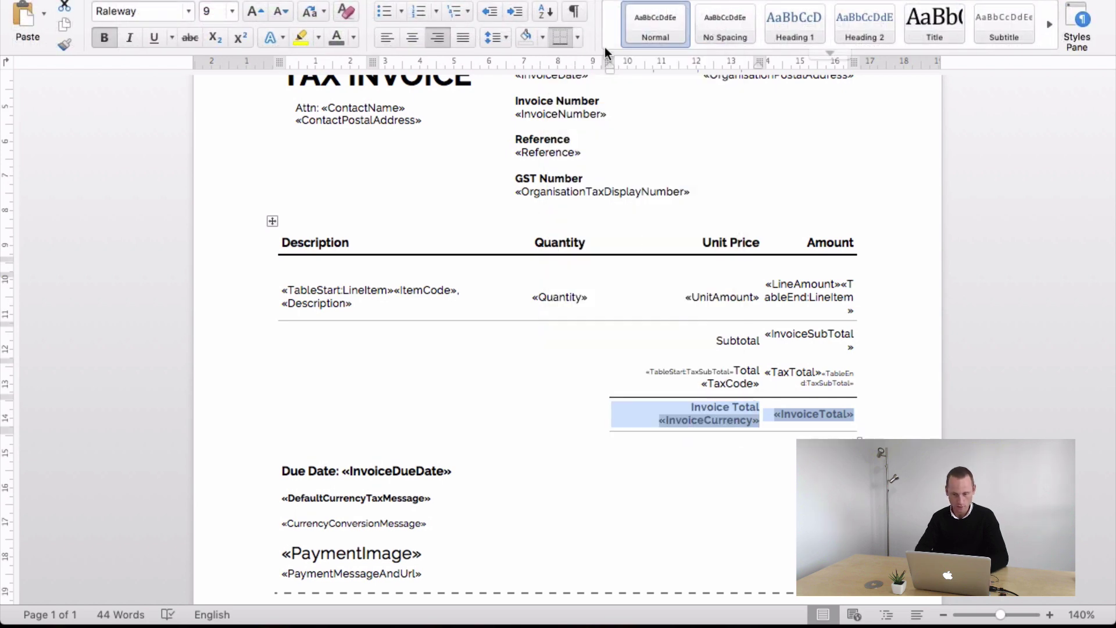
{"action": "left_click", "coordinate": [578, 38]}
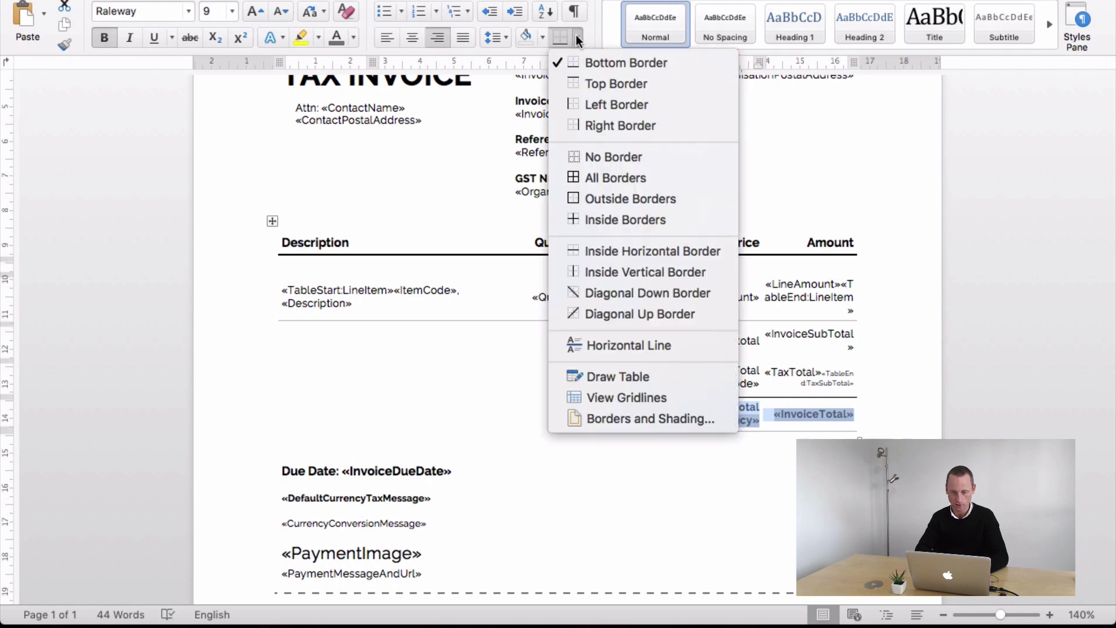
{"action": "left_click", "coordinate": [630, 419]}
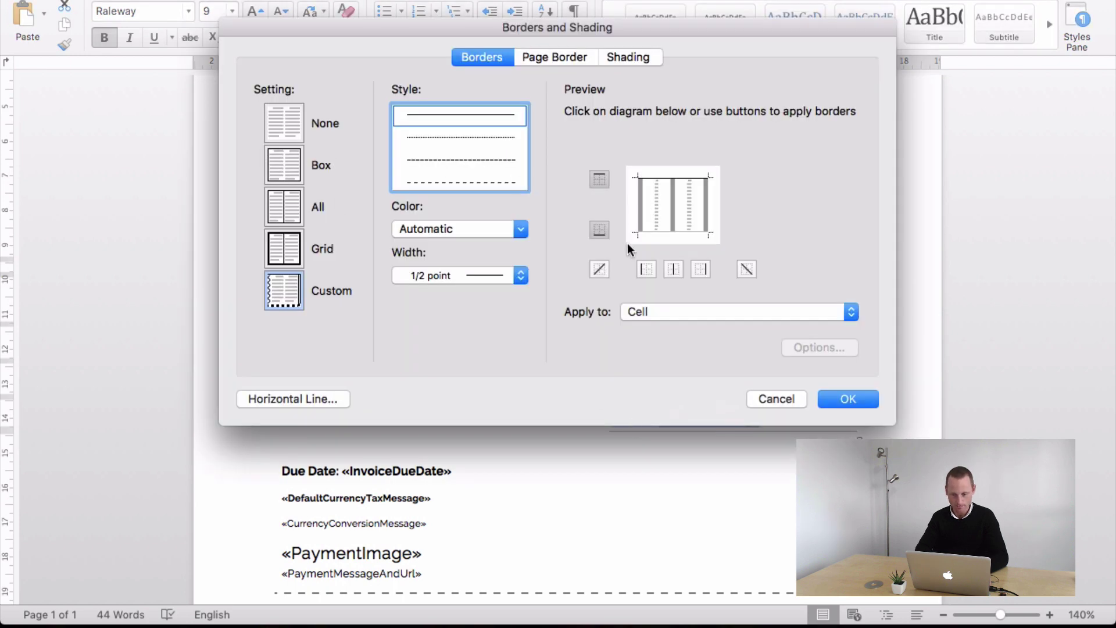
- Set the Invoice Total row's border to black, 1 point wide
{"action": "left_click", "coordinate": [515, 229]}
{"action": "left_click", "coordinate": [416, 306]}
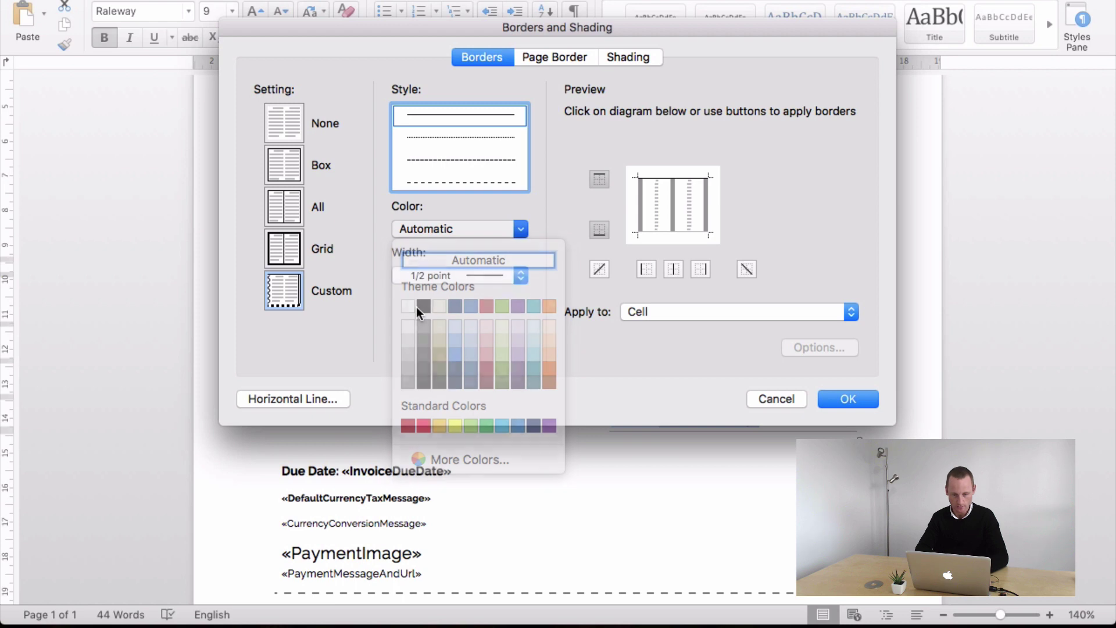
{"action": "left_click", "coordinate": [514, 274]}
{"action": "left_click", "coordinate": [476, 303]}
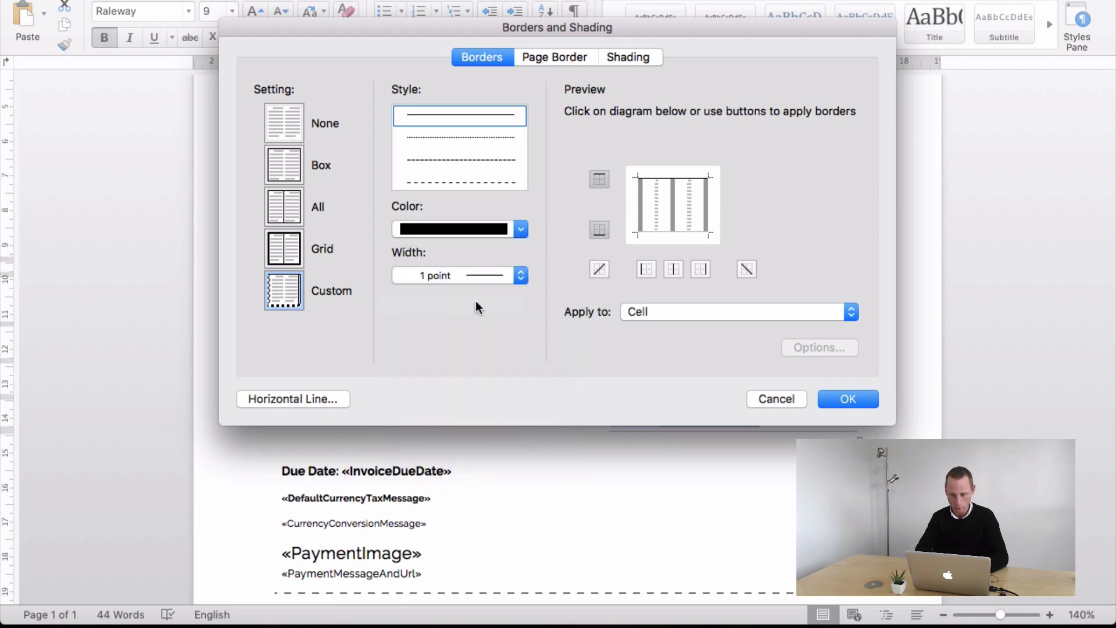
{"action": "left_click", "coordinate": [825, 394]}
{"action": "left_click", "coordinate": [765, 413]}
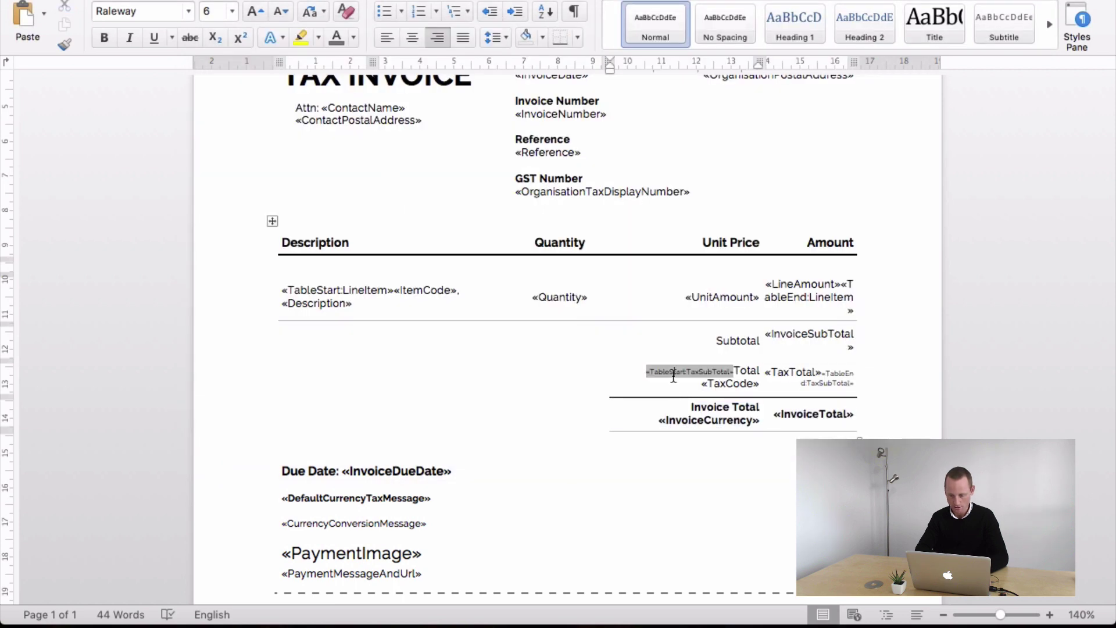
{"action": "left_click_drag", "start_coordinate": [765, 413], "coordinate": [820, 424]}
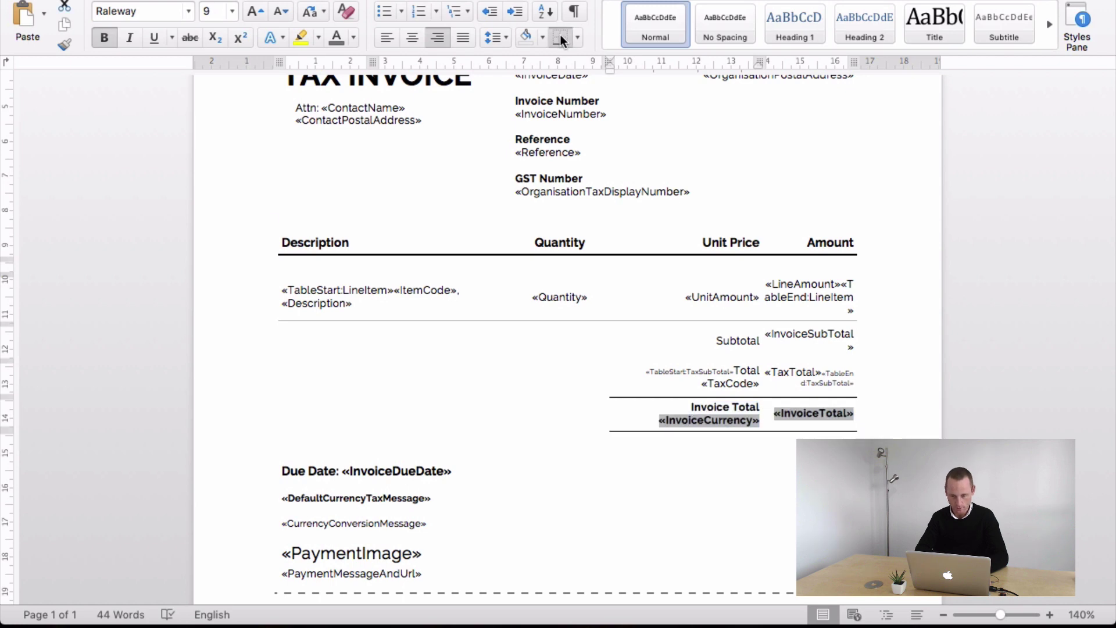
{"action": "left_click", "coordinate": [687, 347]}
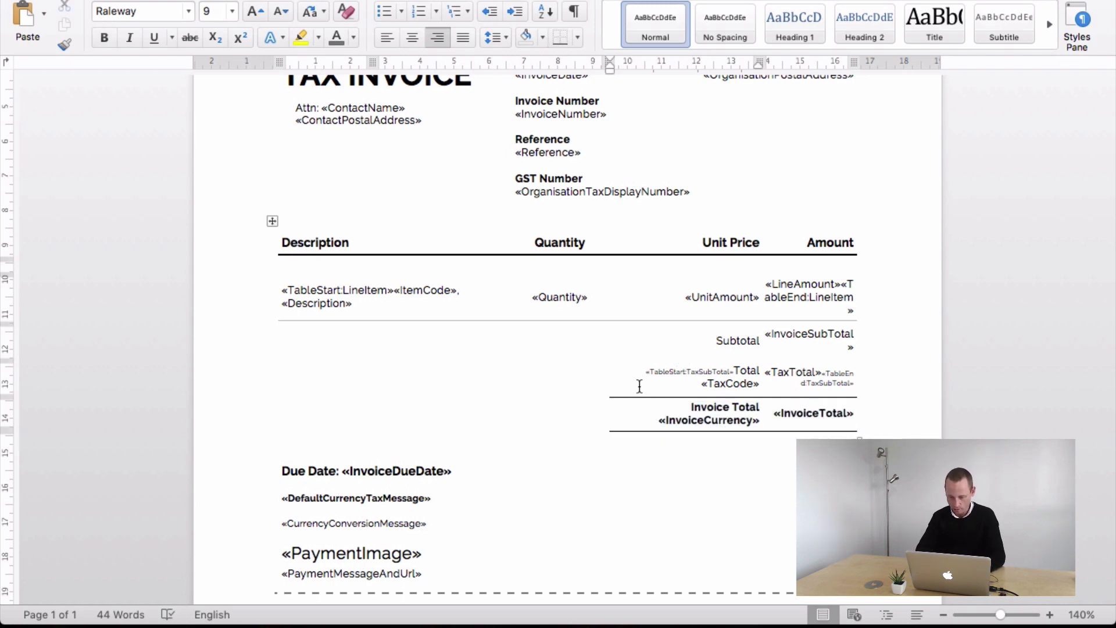
{"action": "left_click_drag", "start_coordinate": [646, 370], "coordinate": [678, 371]}
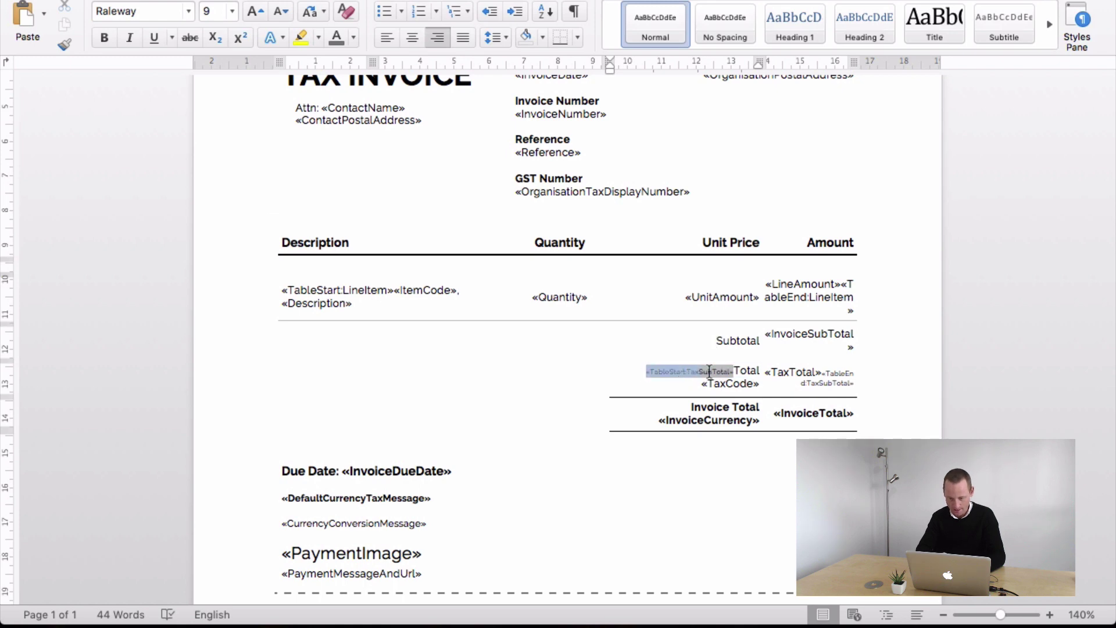
{"action": "left_click", "coordinate": [308, 290]}
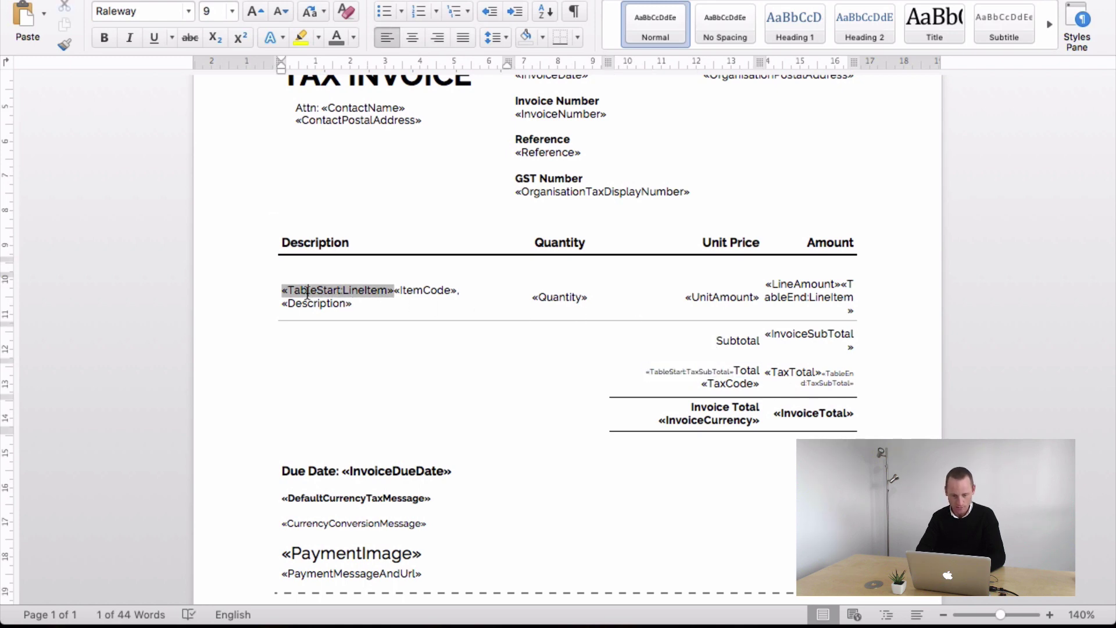
{"action": "left_click", "coordinate": [807, 305]}
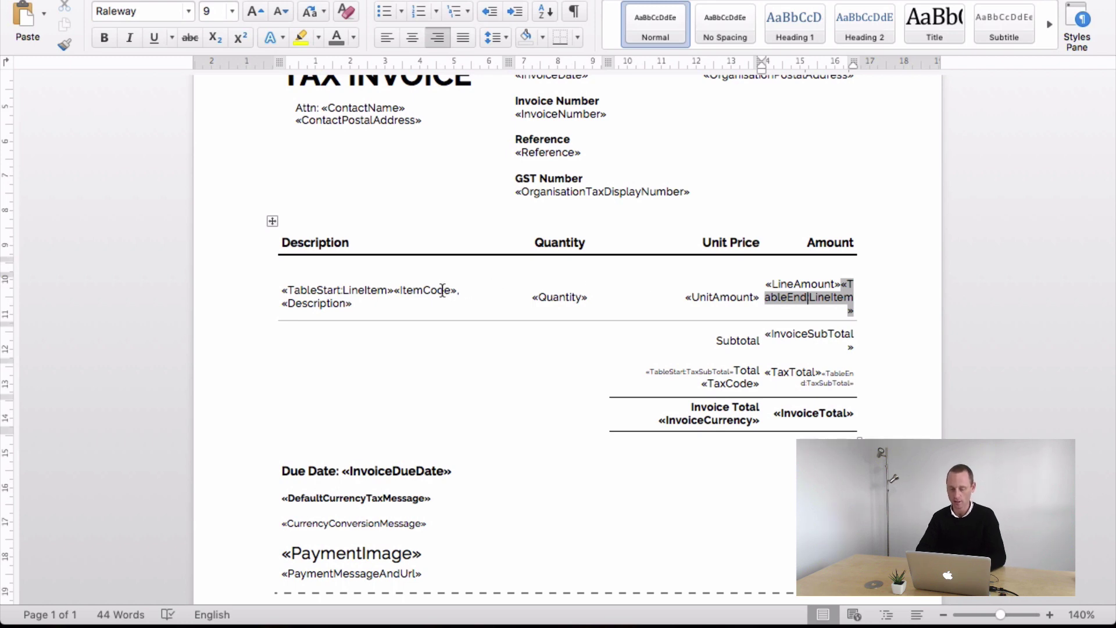
{"action": "left_click", "coordinate": [362, 290]}
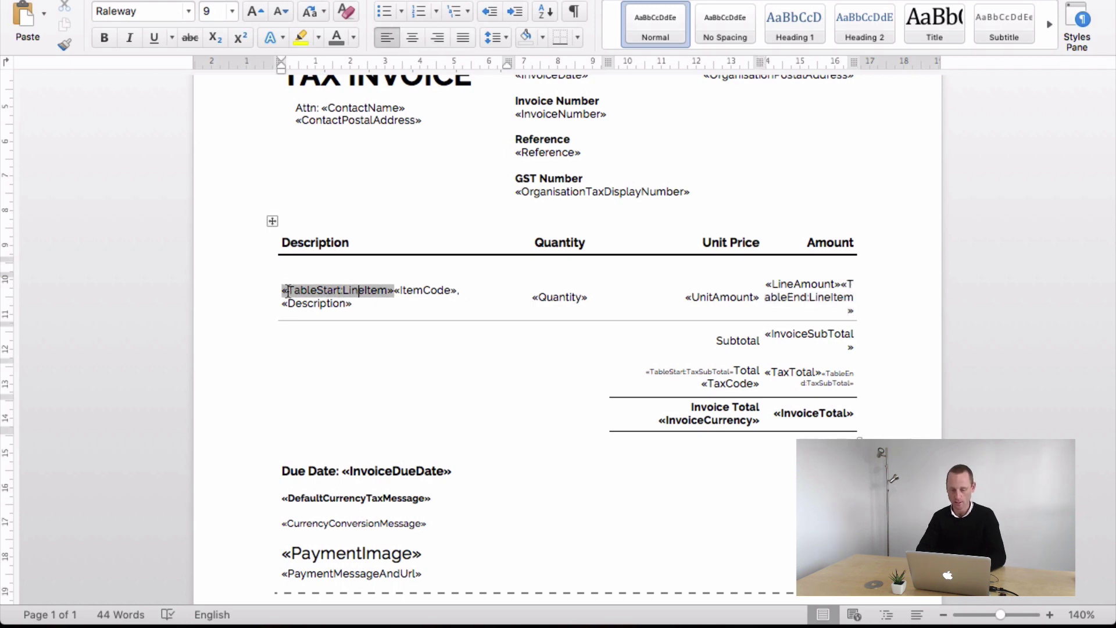
{"action": "left_click_drag", "start_coordinate": [288, 291], "coordinate": [849, 303]}
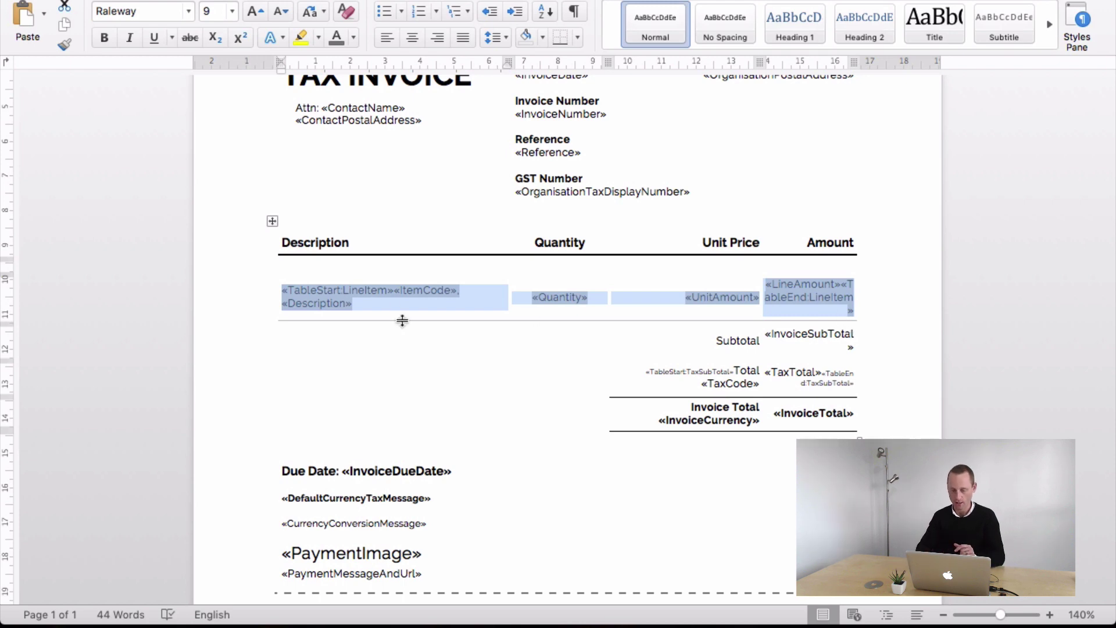
{"action": "key", "text": "ctrl+Right"}
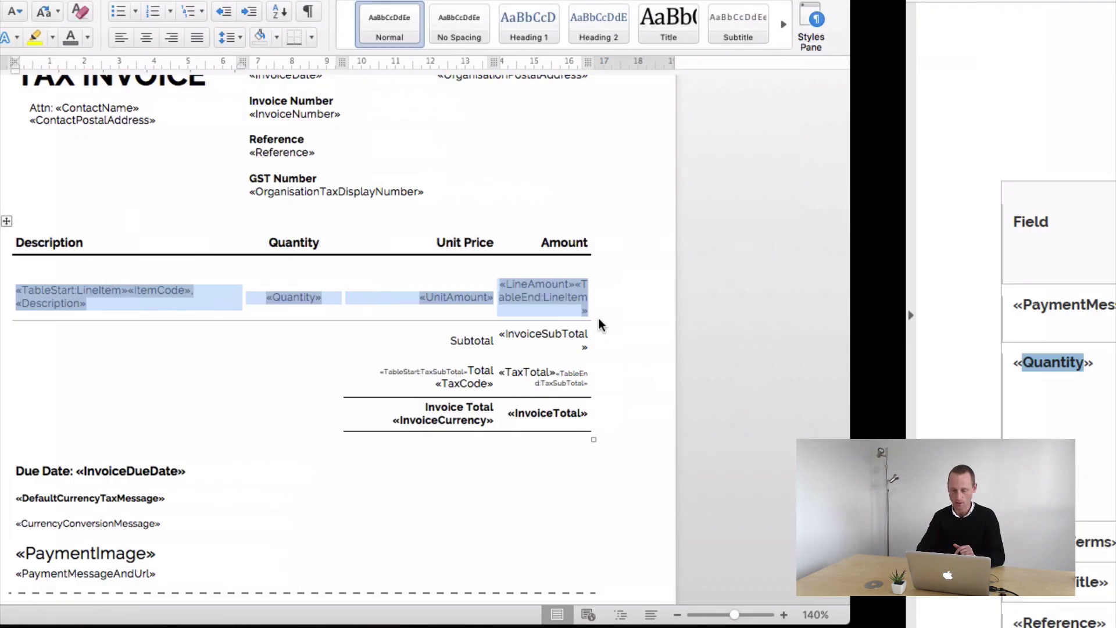
{"action": "key", "text": "shift+Left"}
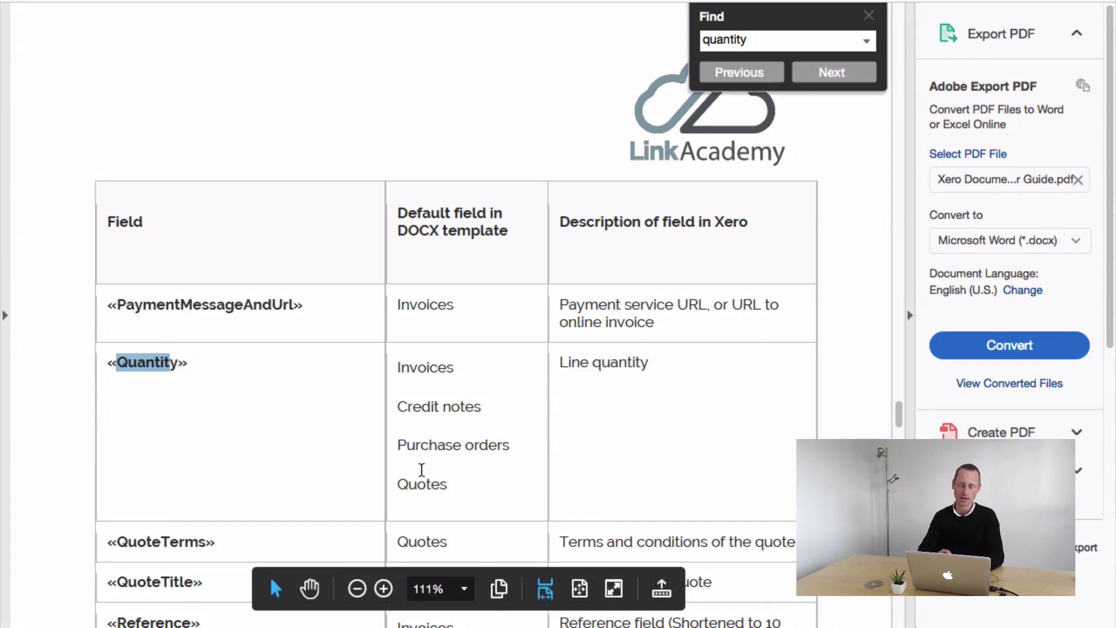
{"action": "key", "text": "ctrl+Left"}
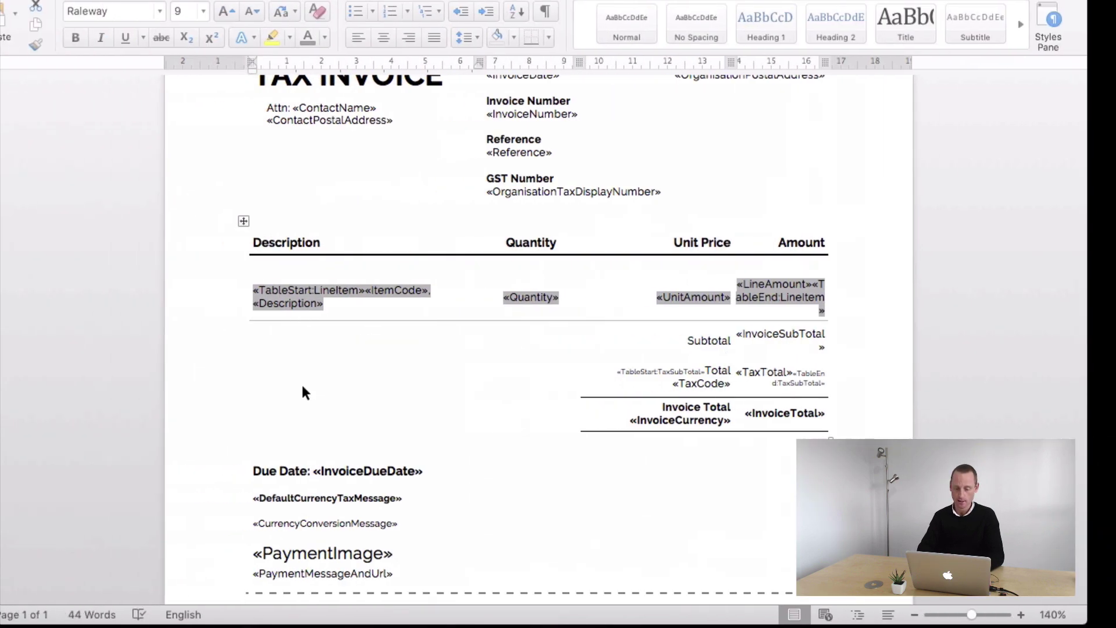
{"action": "left_click", "coordinate": [577, 296]}
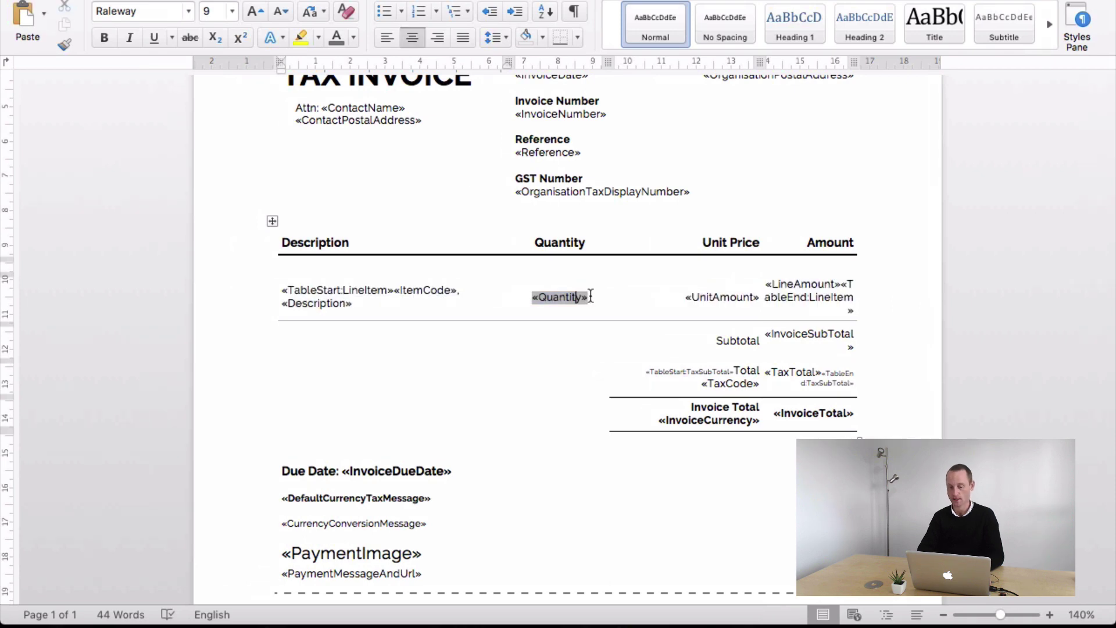
{"action": "left_click_drag", "start_coordinate": [531, 298], "coordinate": [592, 299]}
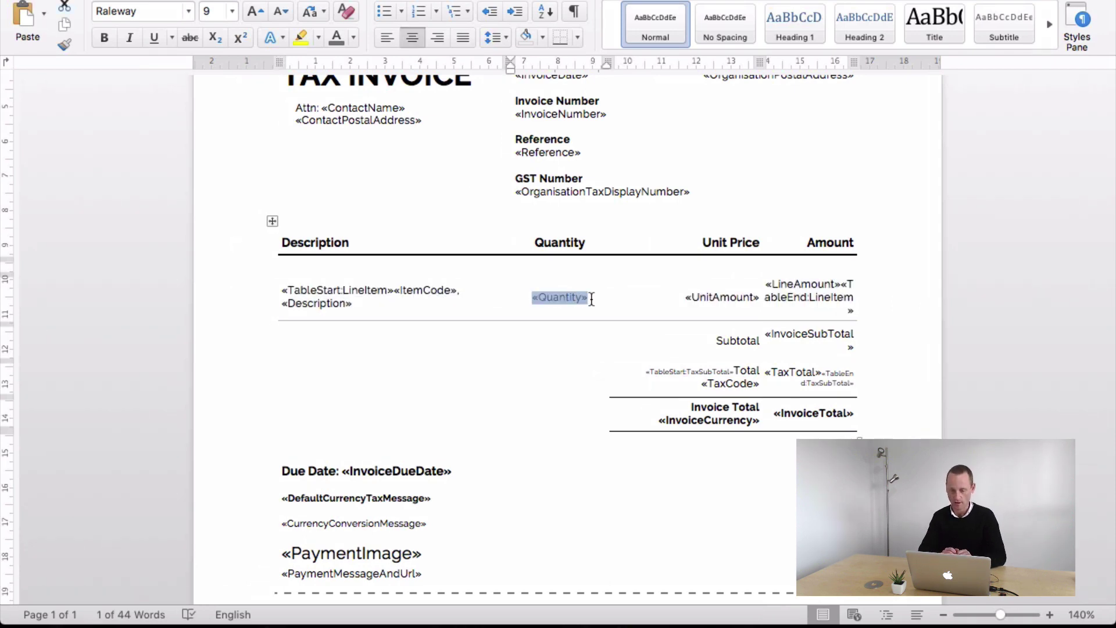
{"action": "left_click", "coordinate": [812, 303]}
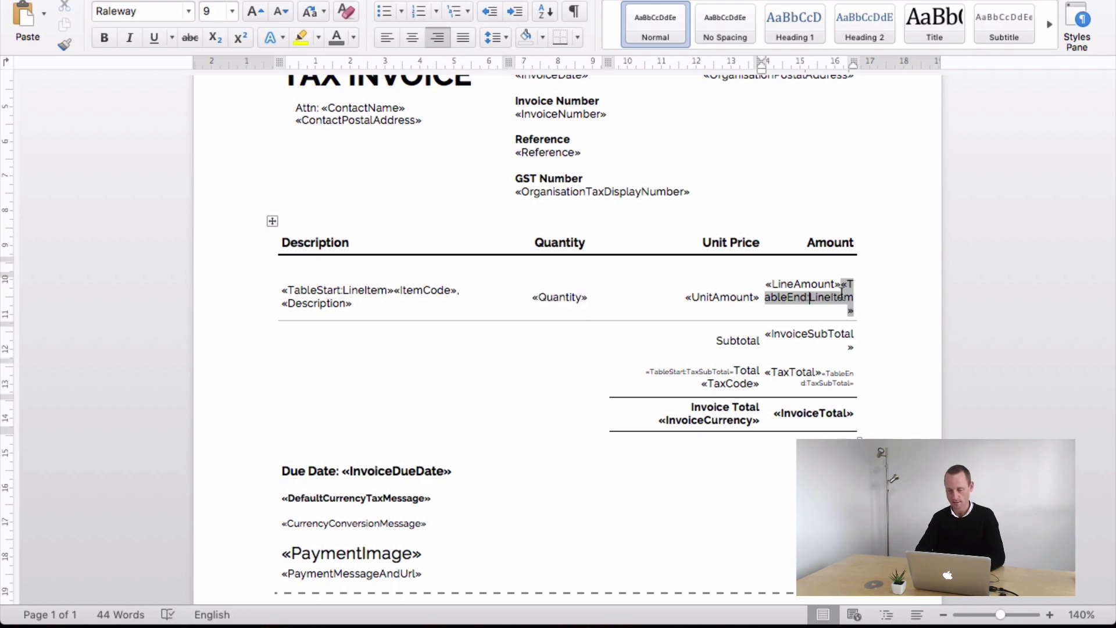
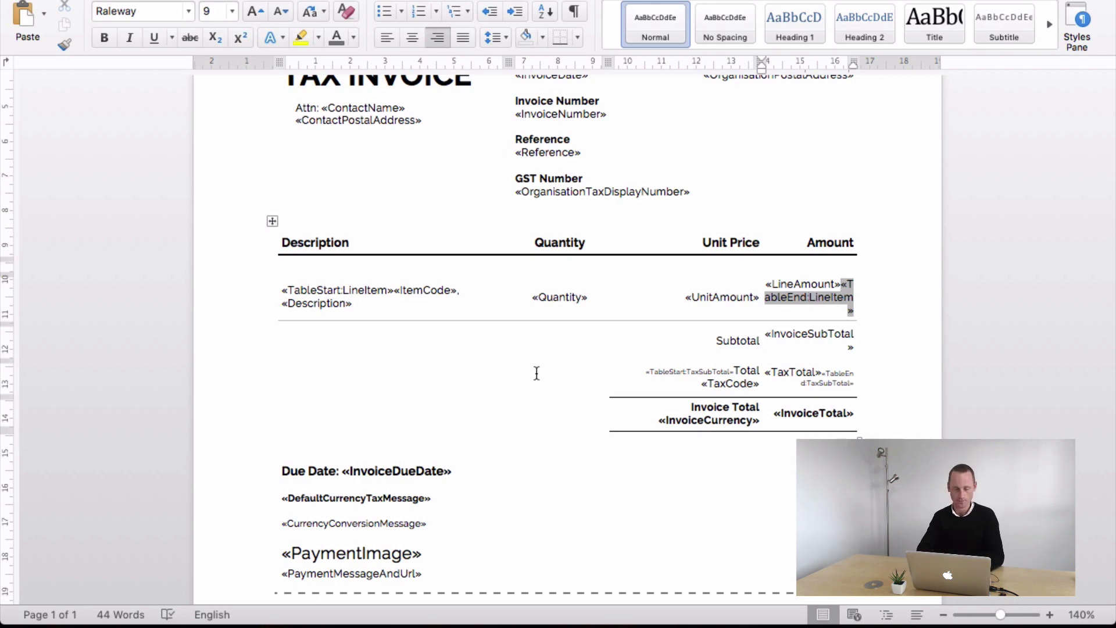
- Shade the line-item table's header row blue
{"action": "left_click", "coordinate": [462, 351]}
{"action": "scroll", "coordinate": [418, 274], "scroll_direction": "up", "scroll_amount": 2}
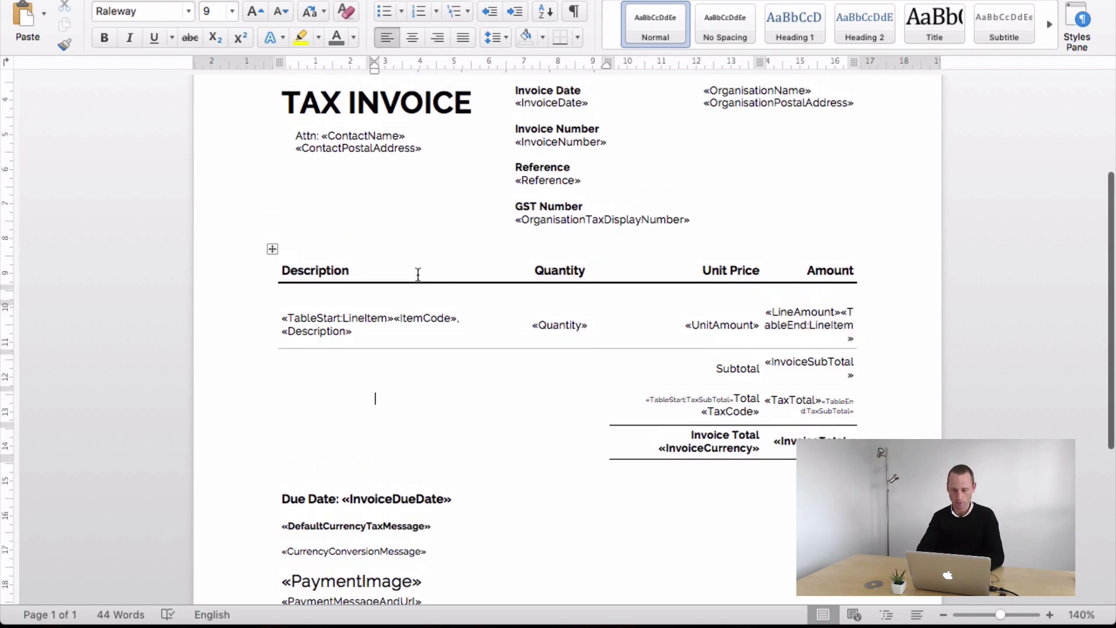
{"action": "scroll", "coordinate": [418, 274], "scroll_direction": "up", "scroll_amount": 4}
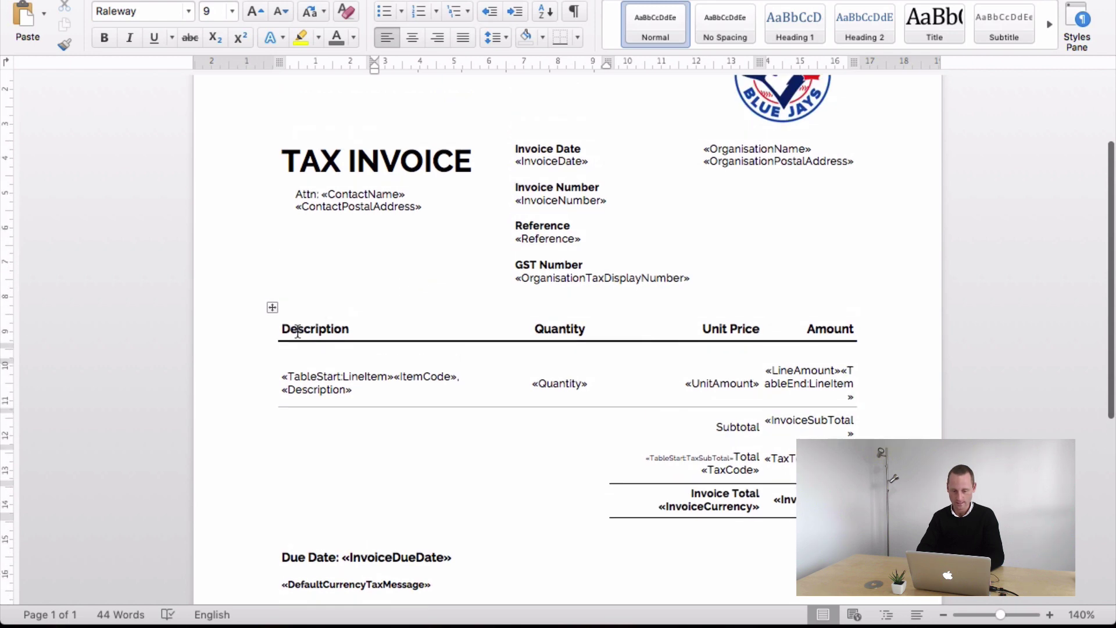
{"action": "left_click_drag", "start_coordinate": [297, 331], "coordinate": [795, 327]}
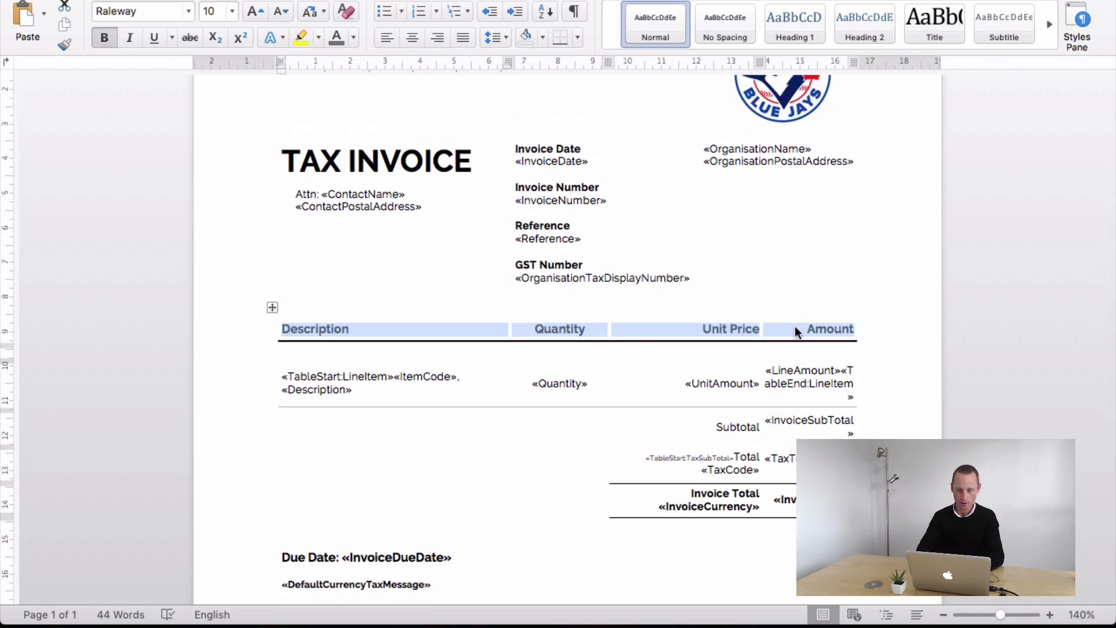
{"action": "scroll", "coordinate": [822, 191], "scroll_direction": "up", "scroll_amount": 2}
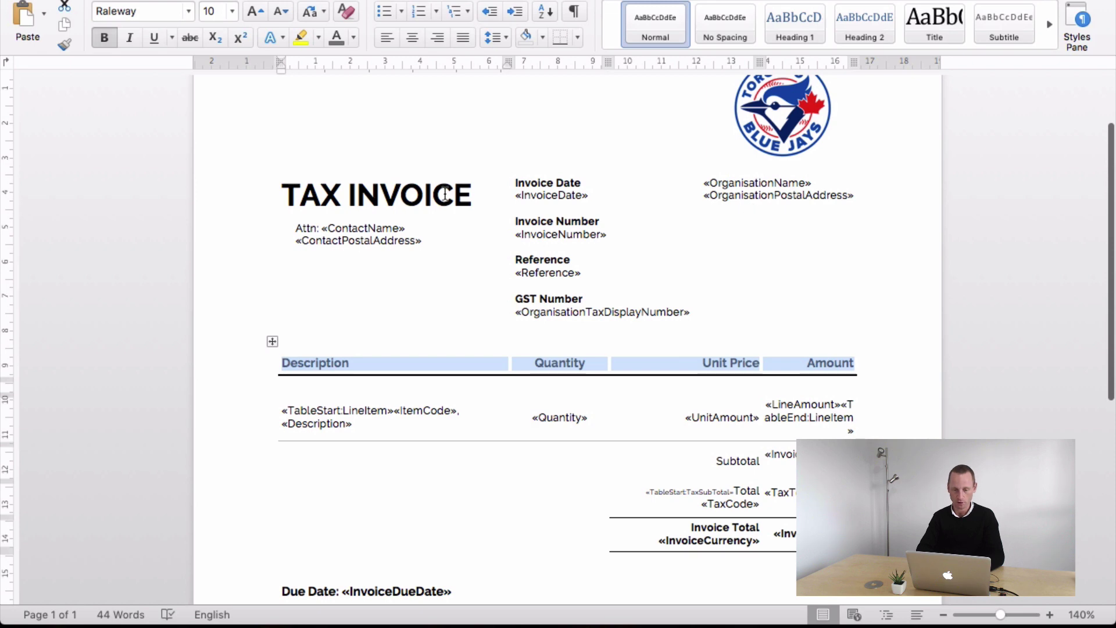
{"action": "left_click", "coordinate": [356, 36]}
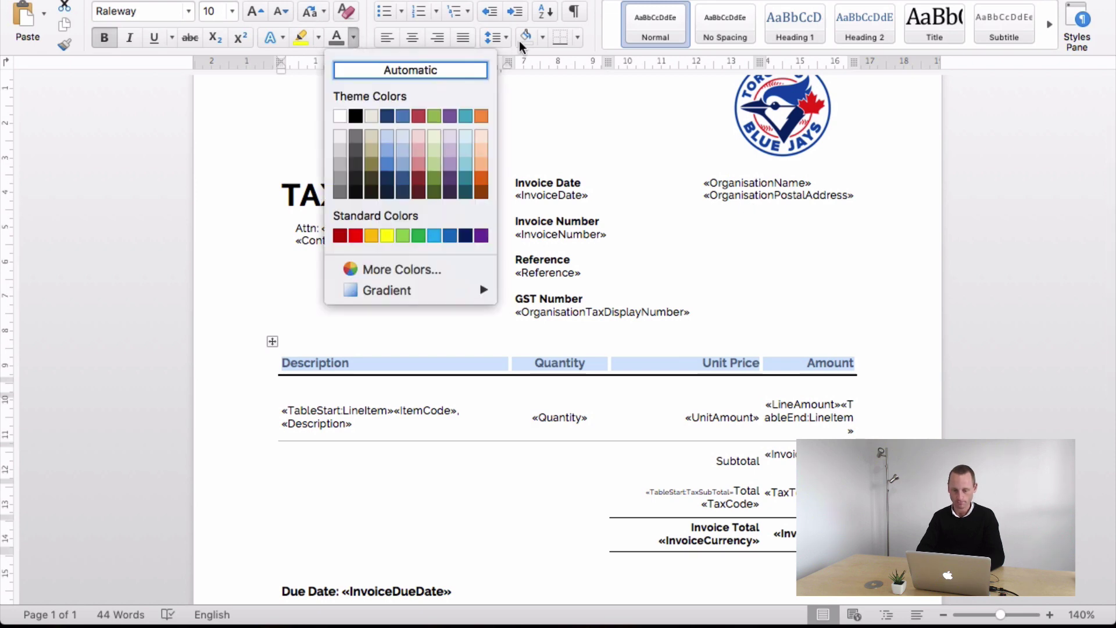
{"action": "left_click", "coordinate": [540, 38]}
{"action": "left_click", "coordinate": [540, 38]}
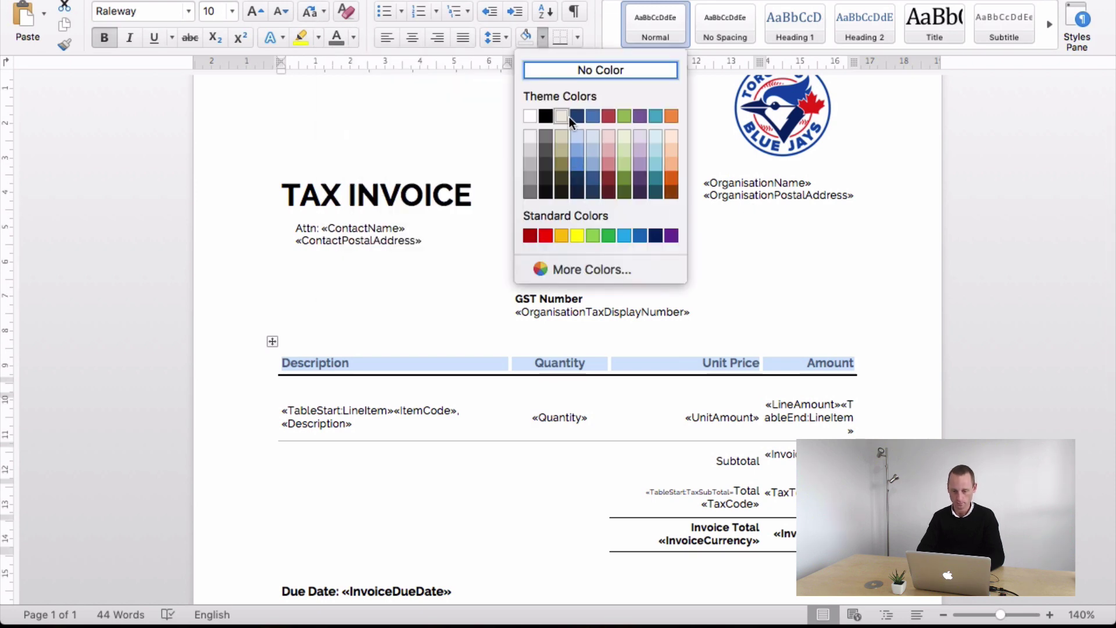
{"action": "left_click", "coordinate": [643, 235]}
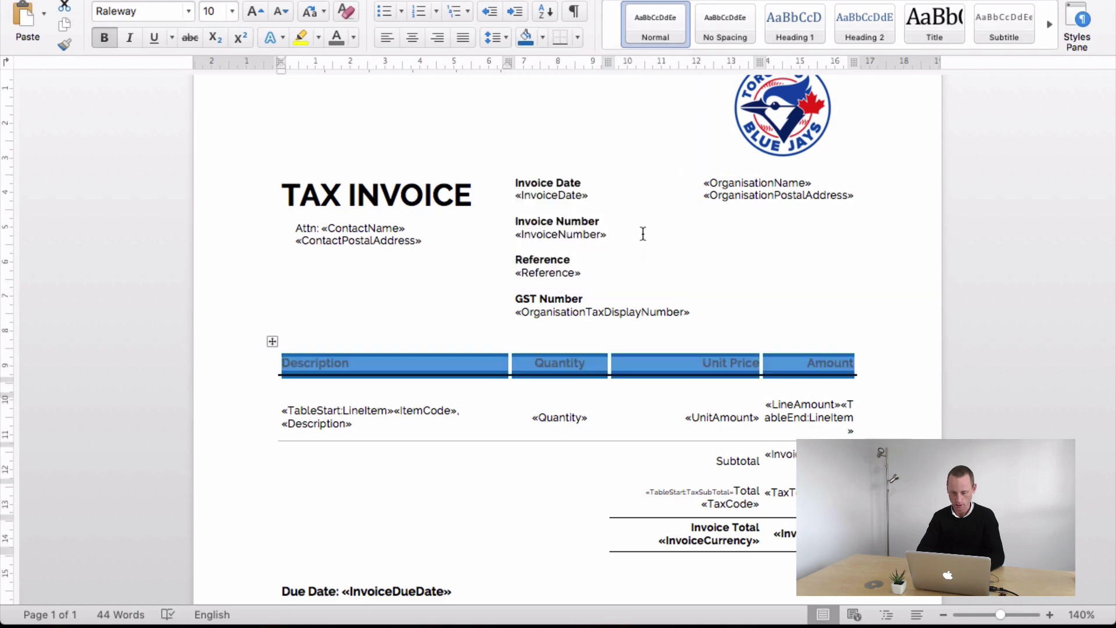
- Remove all borders from the header row and make its text white
{"action": "left_click", "coordinate": [577, 38]}
{"action": "left_click", "coordinate": [611, 157]}
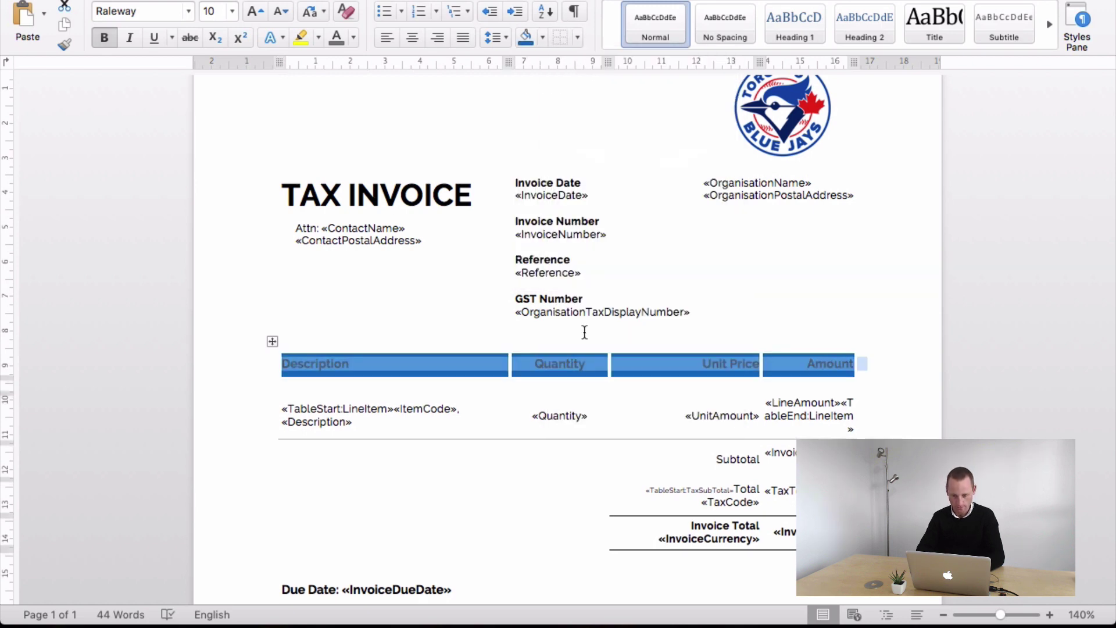
{"action": "left_click", "coordinate": [582, 330]}
{"action": "left_click_drag", "start_coordinate": [826, 367], "coordinate": [305, 360]}
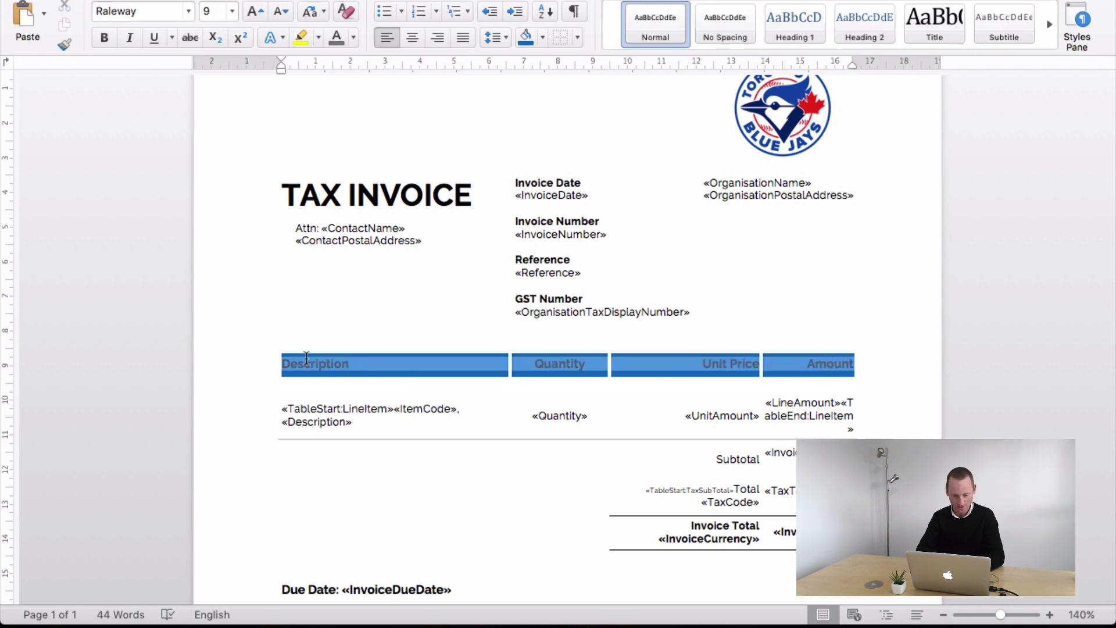
{"action": "left_click", "coordinate": [354, 39]}
{"action": "left_click", "coordinate": [345, 109]}
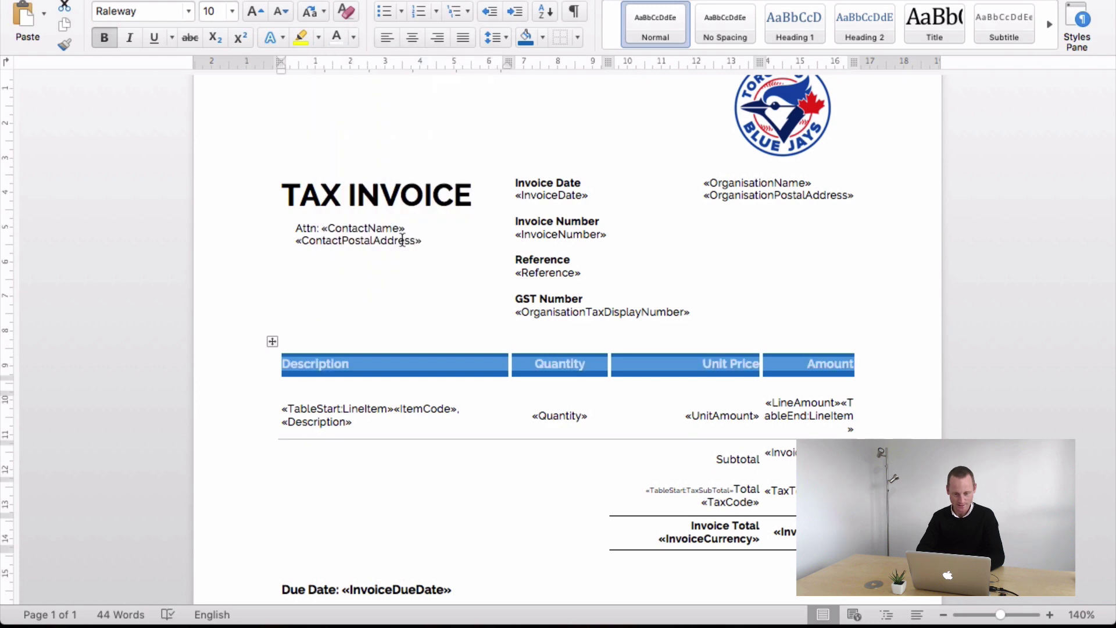
{"action": "left_click", "coordinate": [556, 381]}
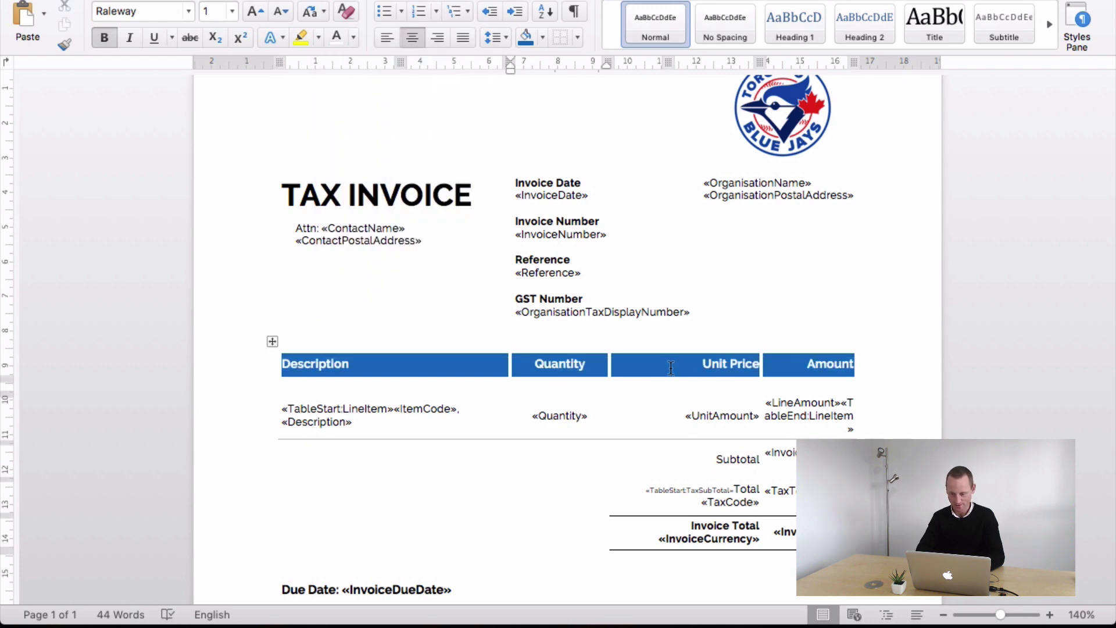
- Centre the Unit Price heading and «UnitAmount» cell; left-align the Subtotal, Total and Invoice Total labels
{"action": "left_click_drag", "start_coordinate": [671, 367], "coordinate": [718, 409]}
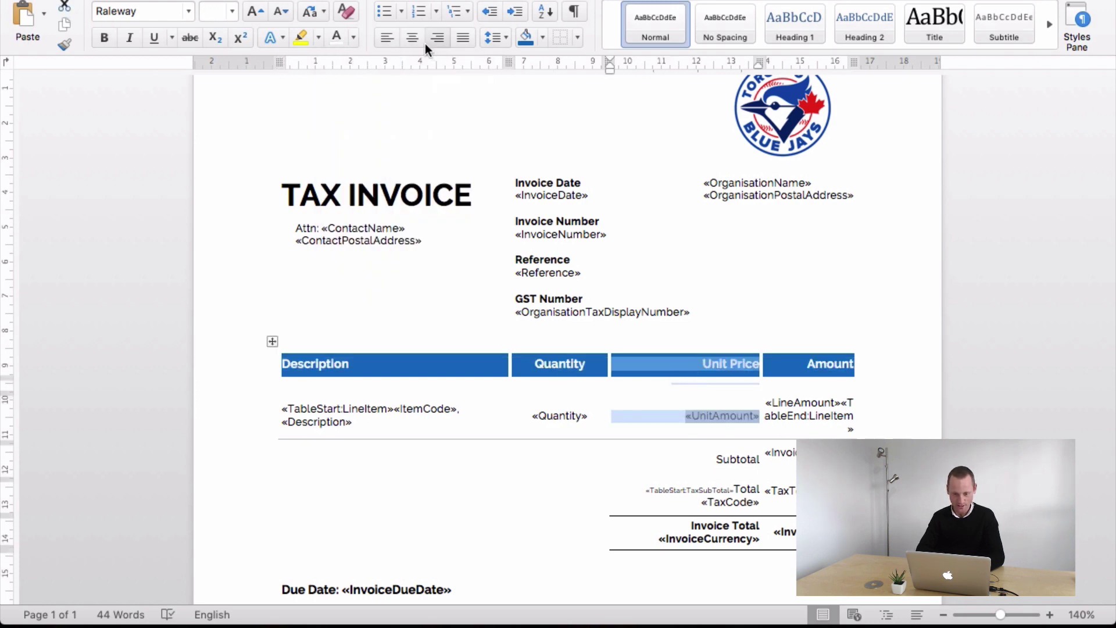
{"action": "left_click", "coordinate": [412, 37]}
{"action": "left_click_drag", "start_coordinate": [710, 459], "coordinate": [713, 539]}
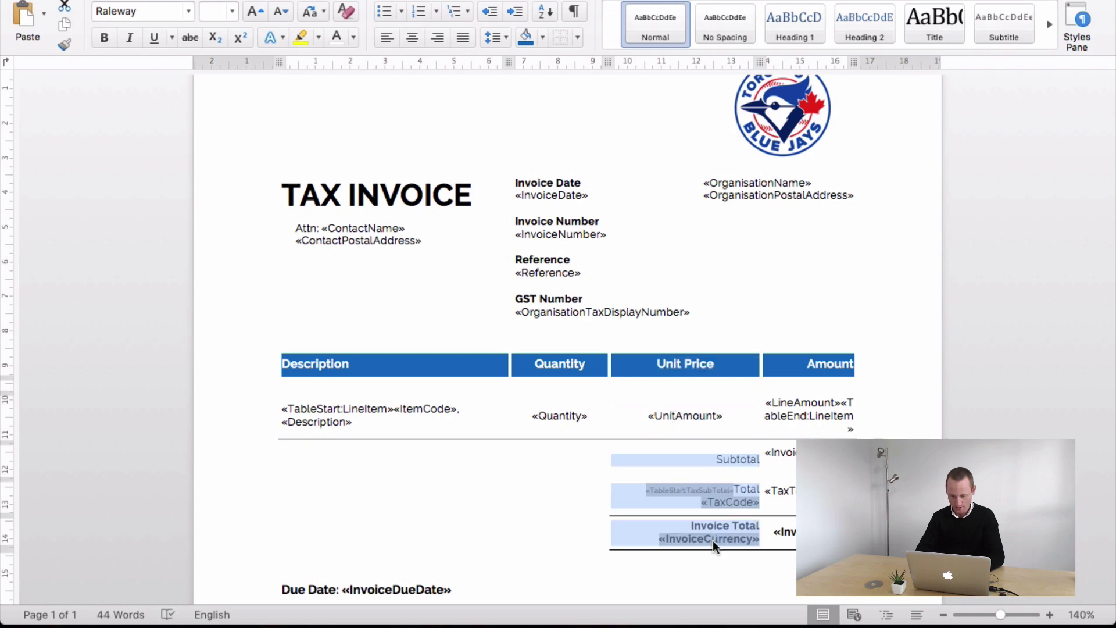
{"action": "left_click", "coordinate": [386, 37]}
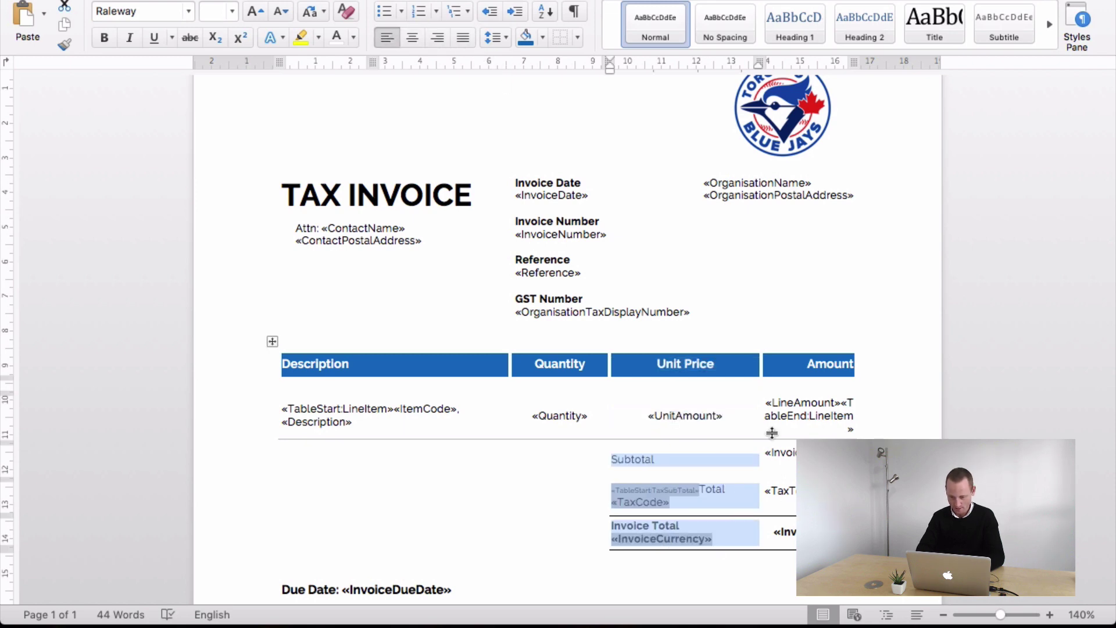
{"action": "left_click", "coordinate": [739, 405]}
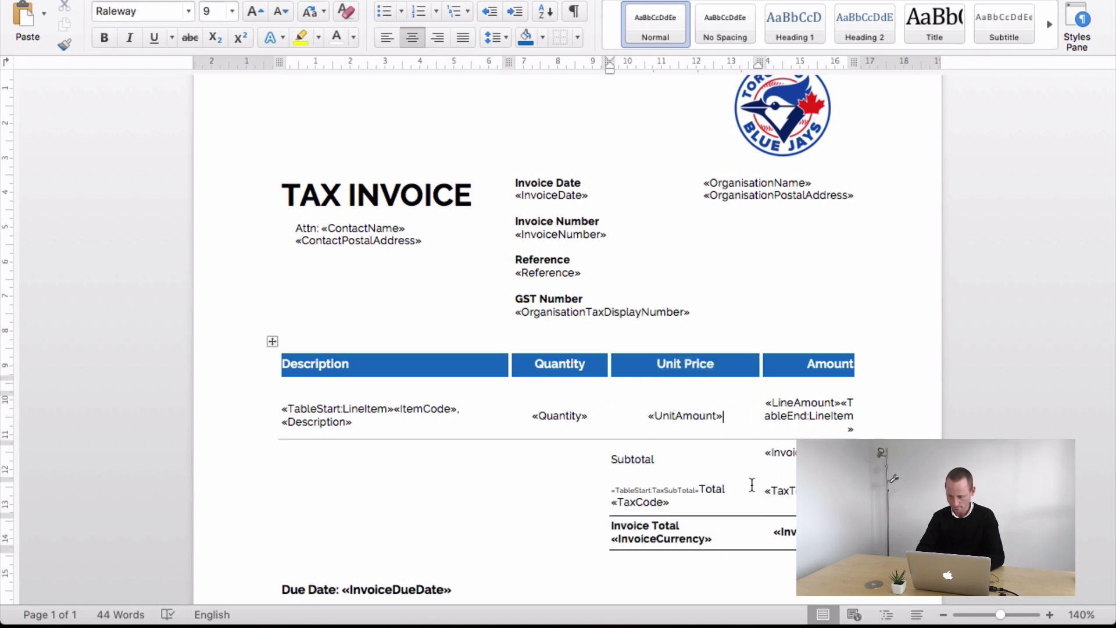
{"action": "left_click_drag", "start_coordinate": [803, 367], "coordinate": [801, 415]}
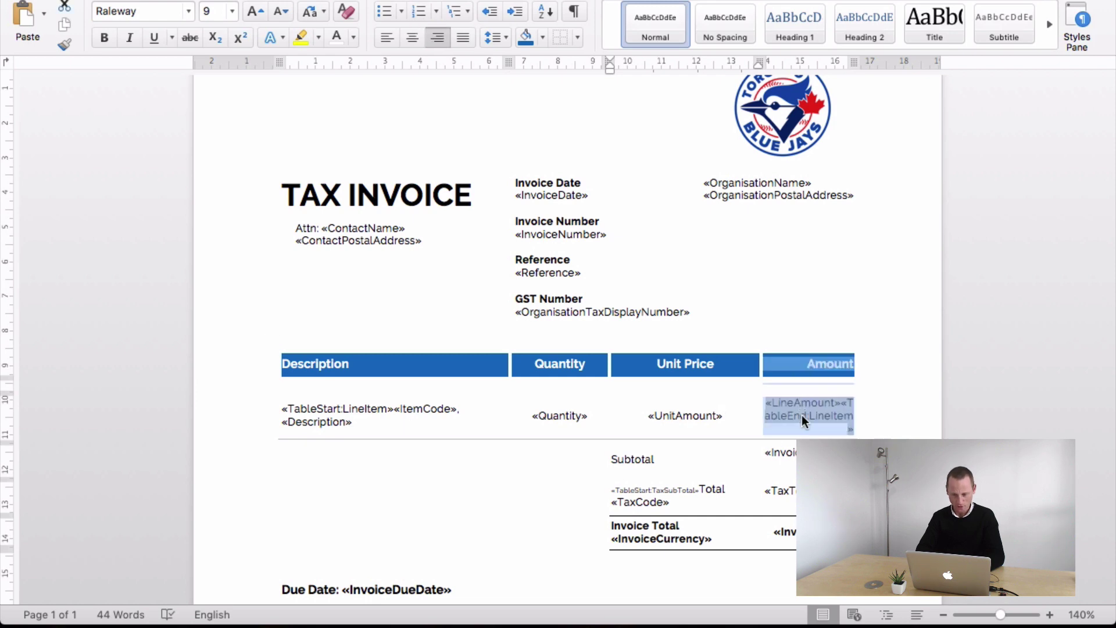
{"action": "left_click", "coordinate": [452, 465]}
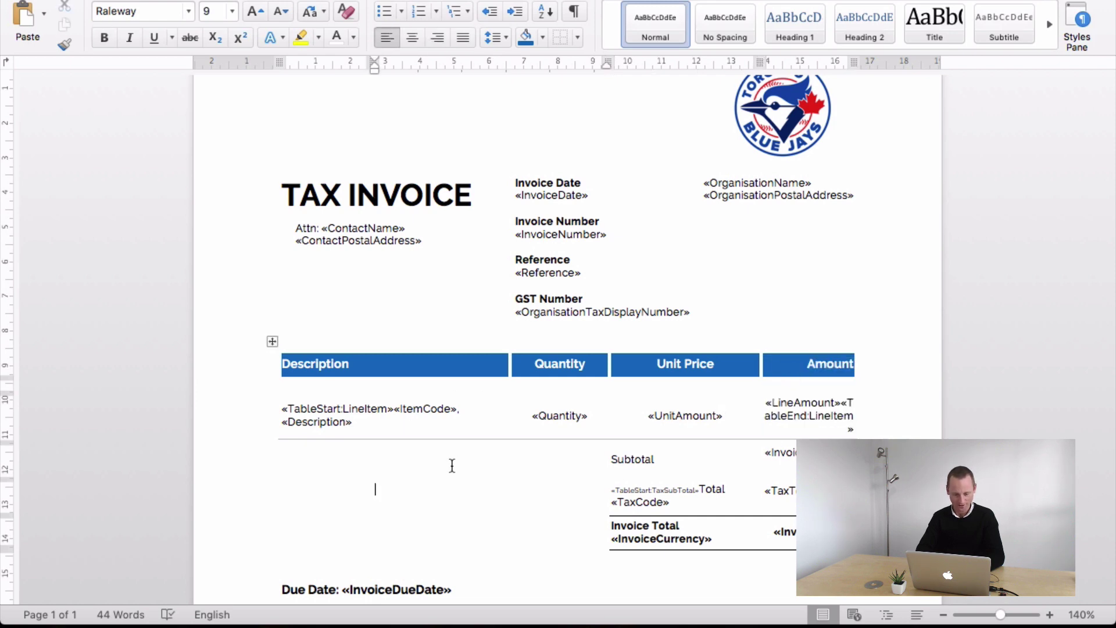
{"action": "scroll", "coordinate": [453, 465], "scroll_direction": "down", "scroll_amount": 2}
{"action": "scroll", "coordinate": [452, 466], "scroll_direction": "down", "scroll_amount": 8}
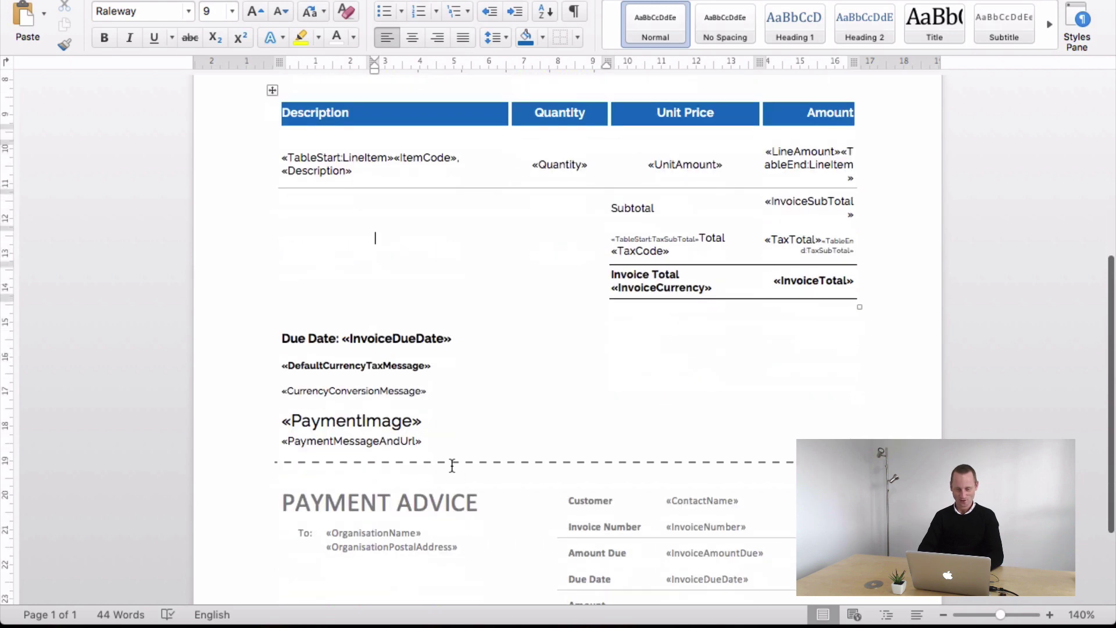
{"action": "scroll", "coordinate": [457, 471], "scroll_direction": "down", "scroll_amount": 5}
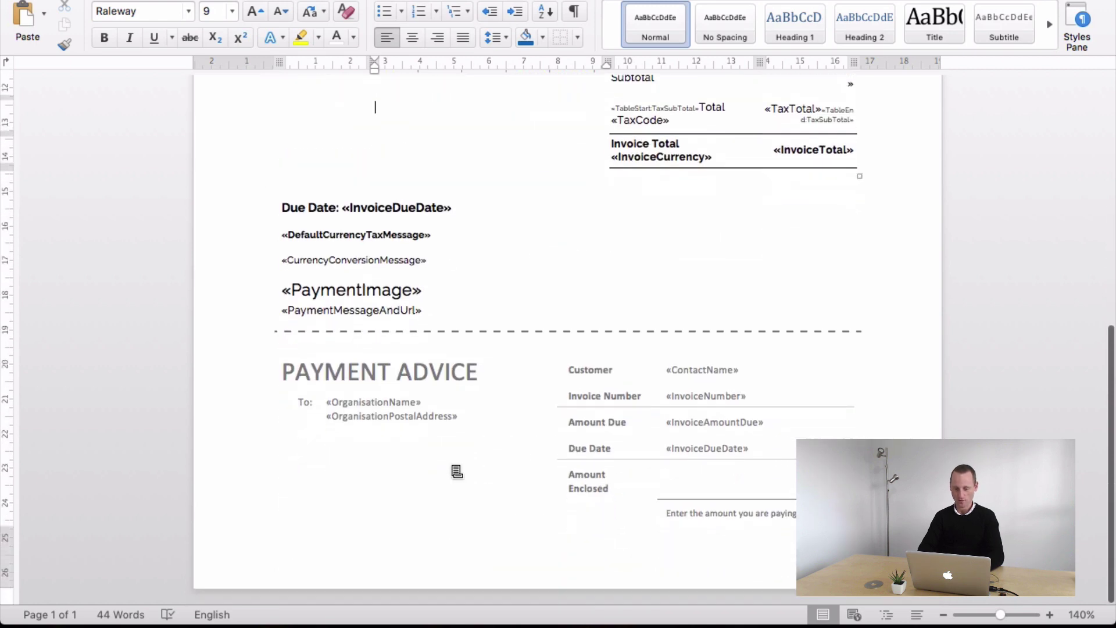
{"action": "left_click", "coordinate": [444, 290]}
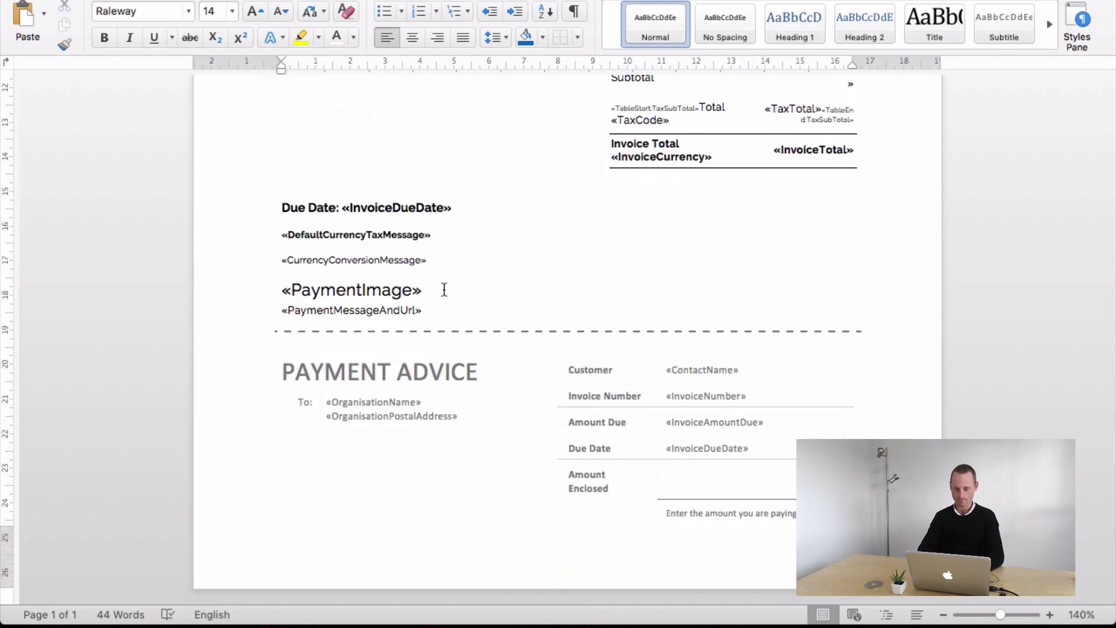
{"action": "scroll", "coordinate": [444, 290], "scroll_direction": "up", "scroll_amount": 14}
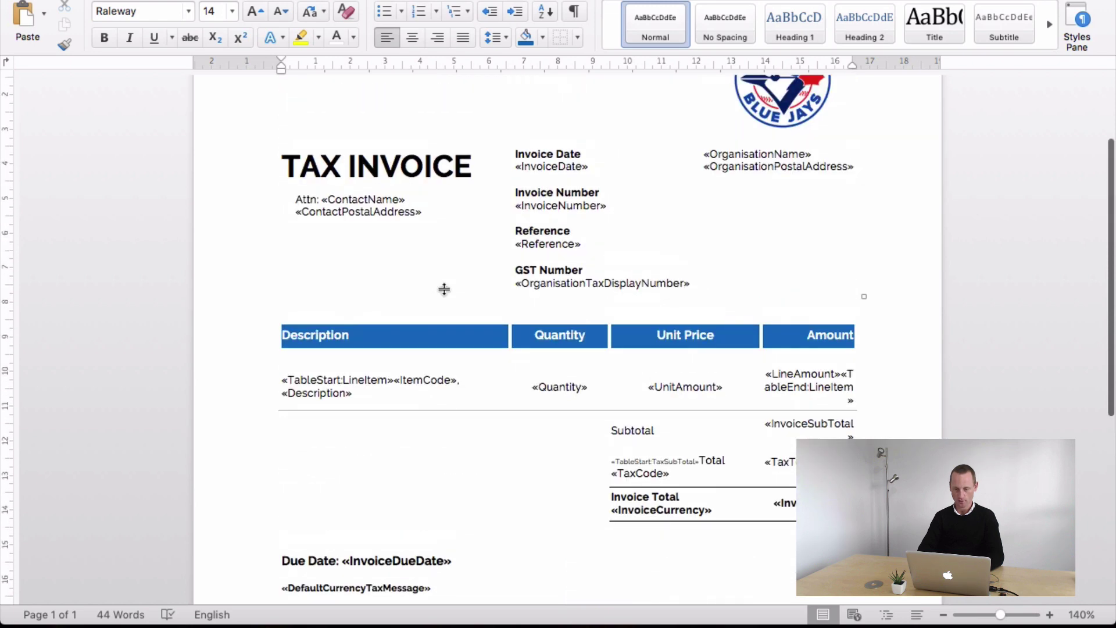
{"action": "scroll", "coordinate": [444, 289], "scroll_direction": "down", "scroll_amount": 5}
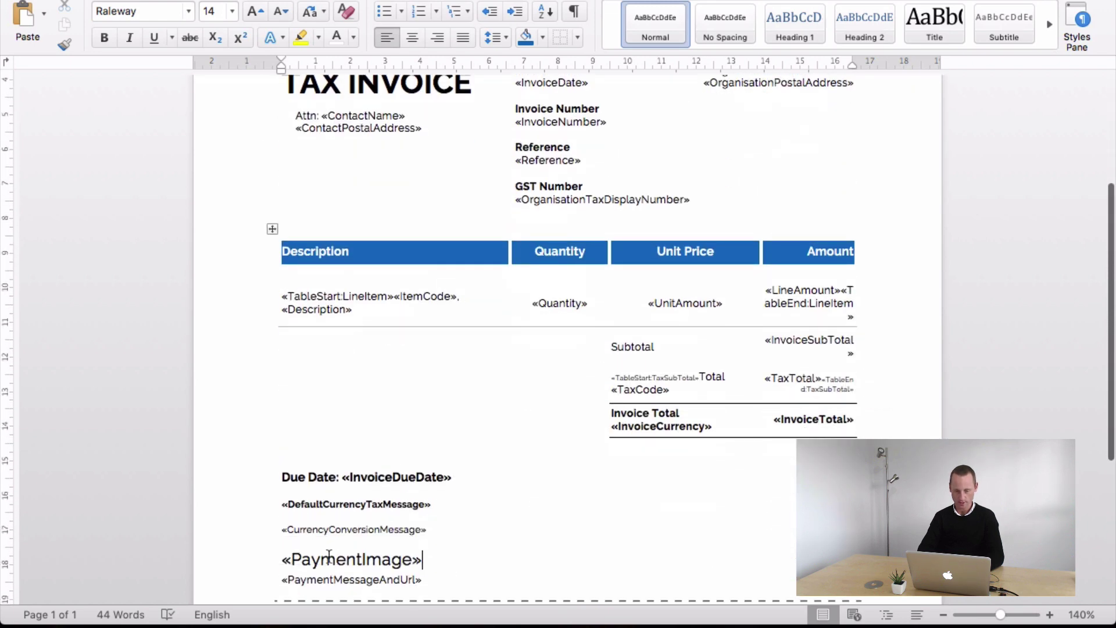
{"action": "scroll", "coordinate": [329, 556], "scroll_direction": "down", "scroll_amount": 2}
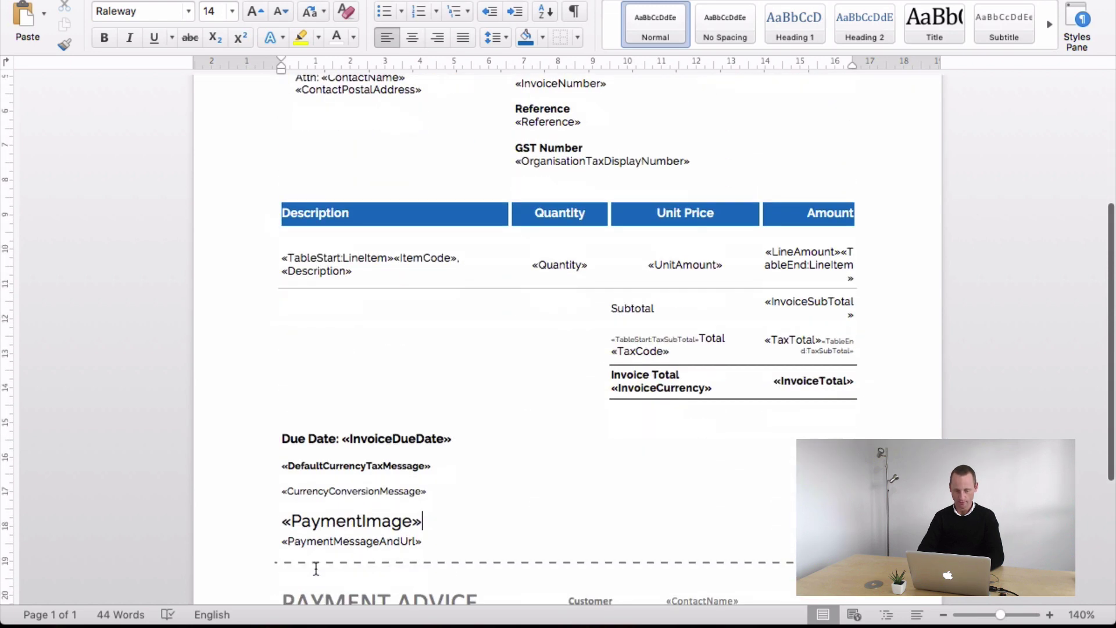
{"action": "left_click", "coordinate": [430, 540]}
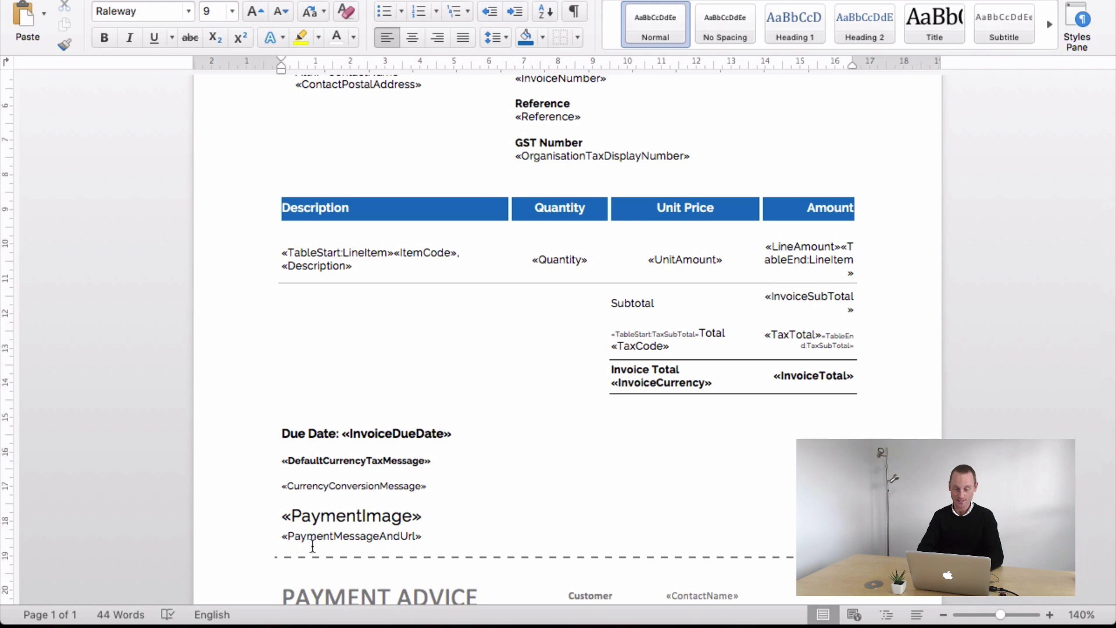
{"action": "scroll", "coordinate": [407, 574], "scroll_direction": "down", "scroll_amount": 8}
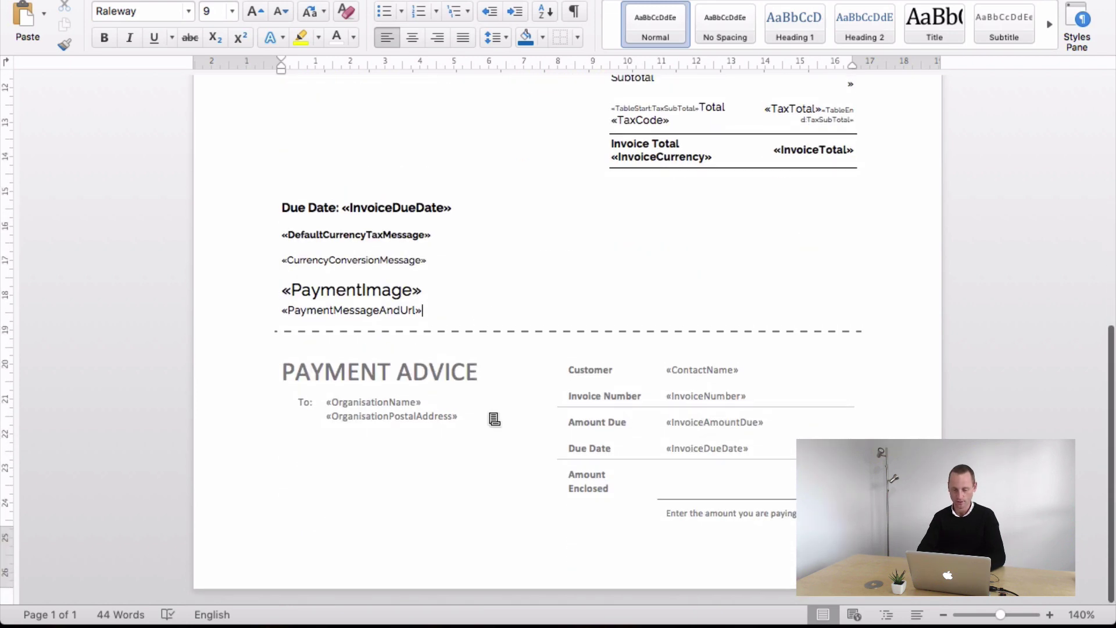
- Drag the bottom margin on the vertical ruler up to the dashed line above Payment Advice
{"action": "double_click", "coordinate": [570, 563]}
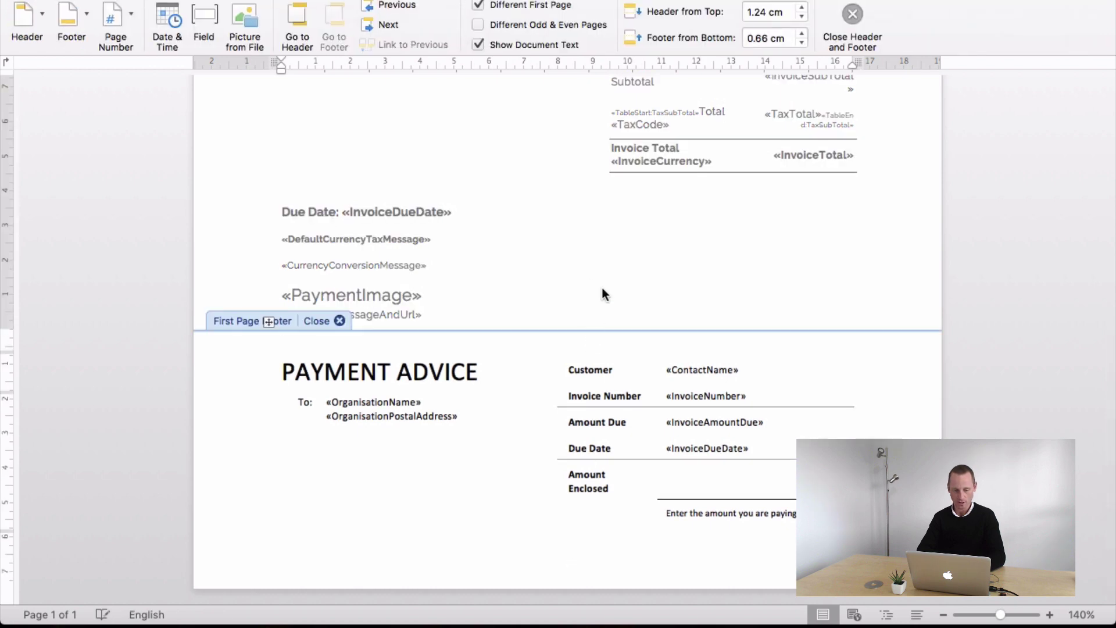
{"action": "double_click", "coordinate": [573, 283]}
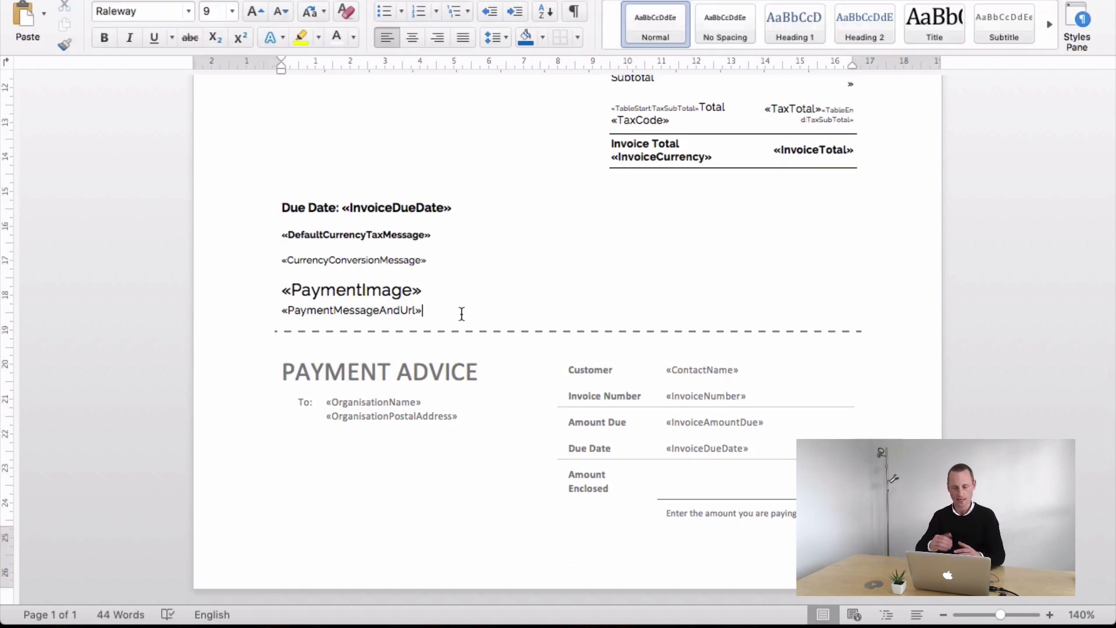
{"action": "scroll", "coordinate": [462, 314], "scroll_direction": "up", "scroll_amount": 5}
{"action": "scroll", "coordinate": [303, 179], "scroll_direction": "up", "scroll_amount": 1}
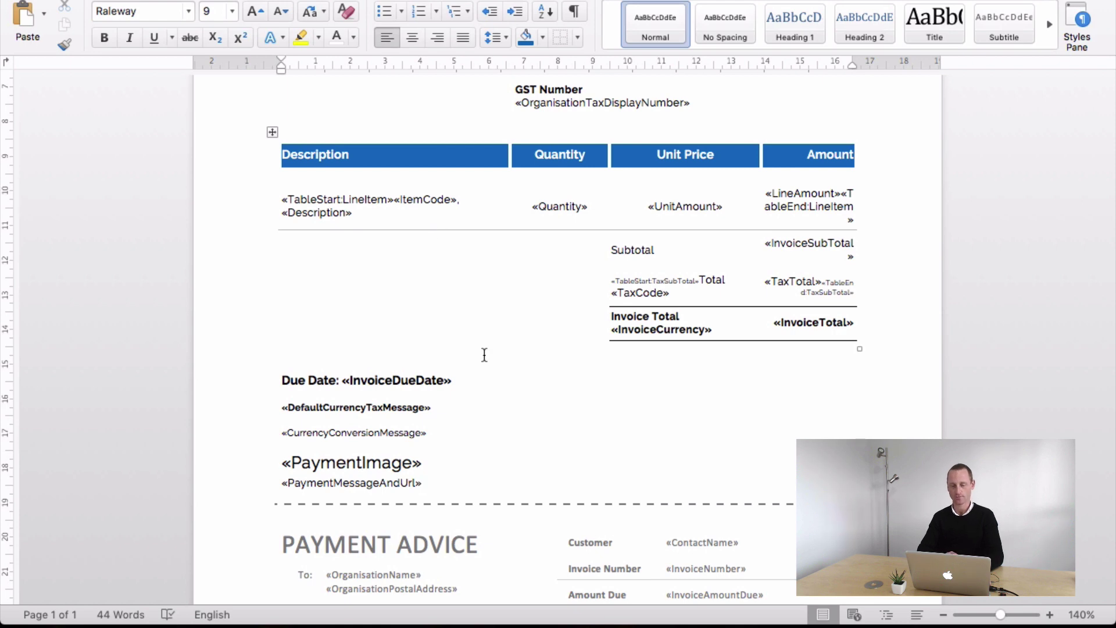
{"action": "scroll", "coordinate": [484, 354], "scroll_direction": "down", "scroll_amount": 5}
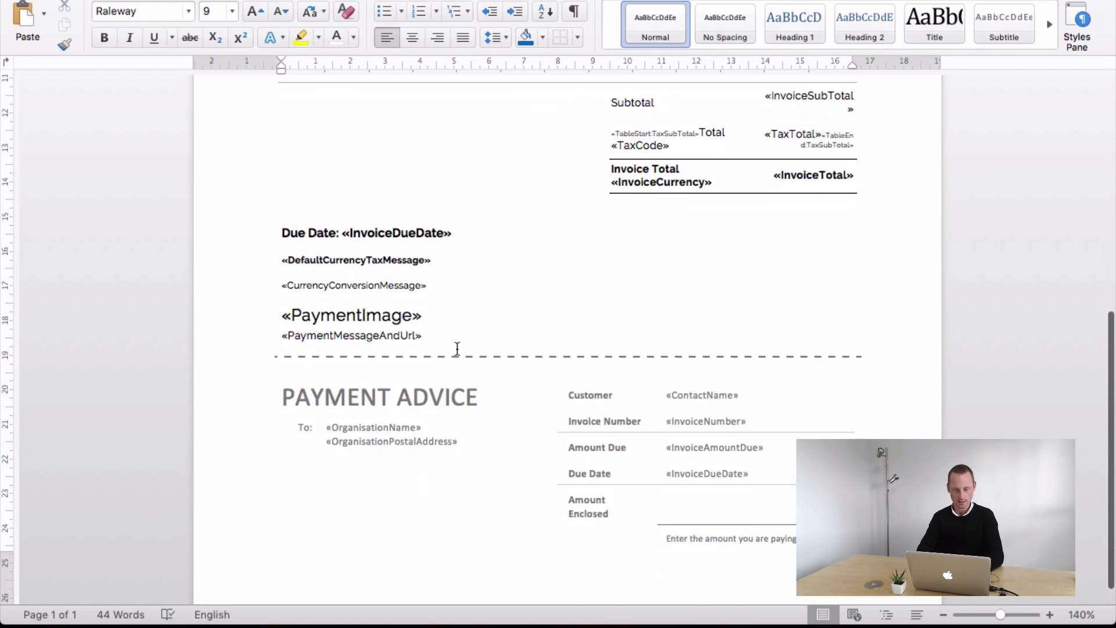
{"action": "scroll", "coordinate": [407, 354], "scroll_direction": "down", "scroll_amount": 1}
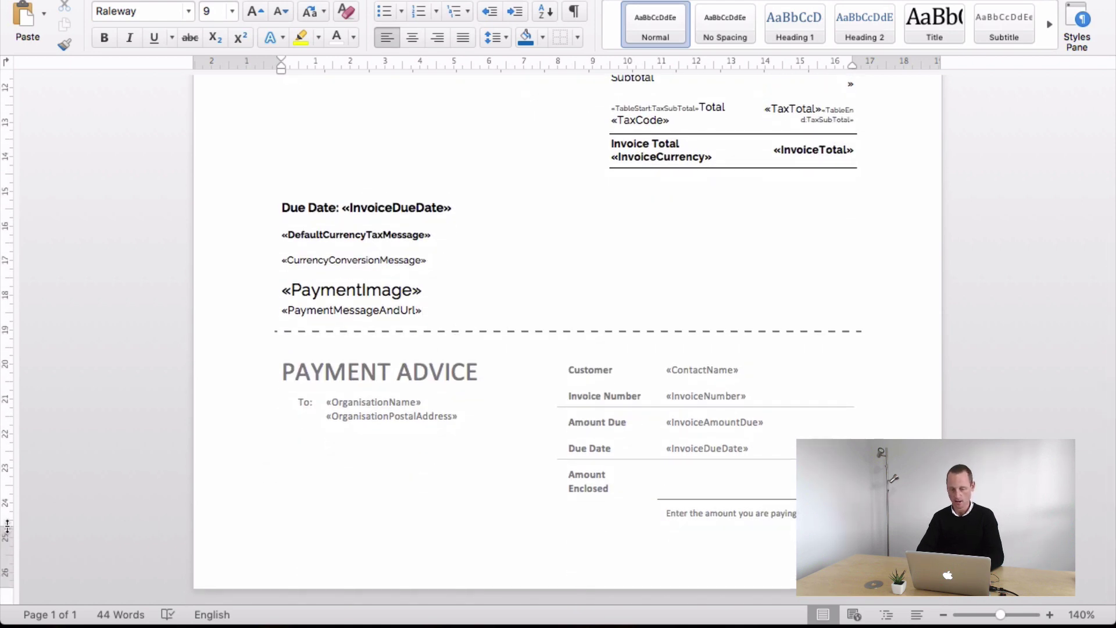
{"action": "left_click_drag", "start_coordinate": [7, 527], "coordinate": [32, 329]}
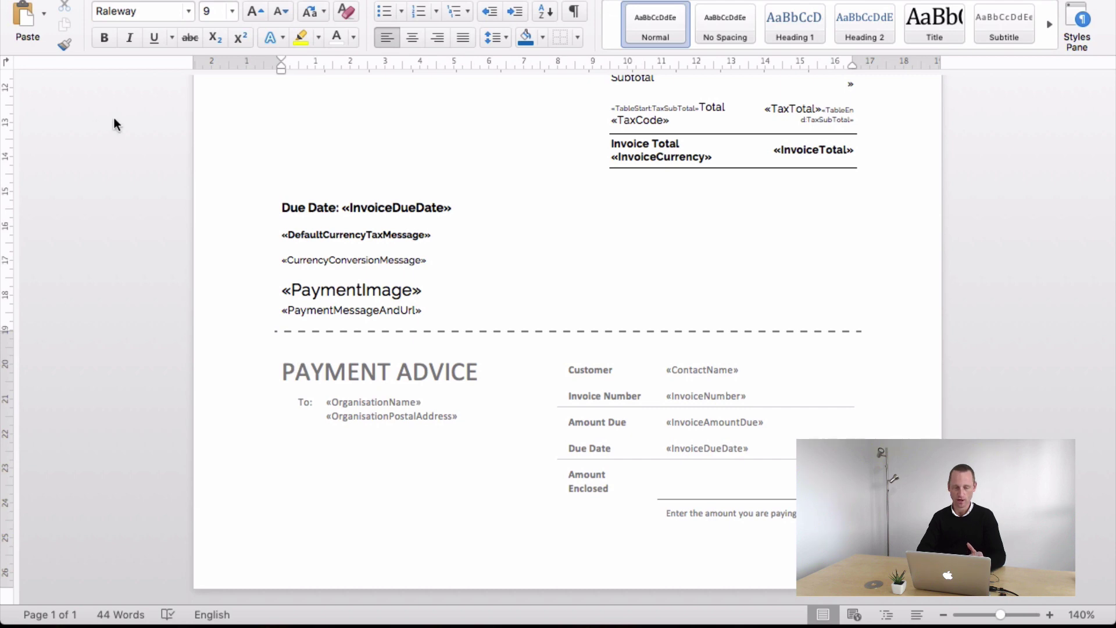
- Push the footer down and lower the page's bottom margin on the vertical ruler
{"action": "double_click", "coordinate": [508, 538]}
{"action": "left_click_drag", "start_coordinate": [8, 330], "coordinate": [8, 379]}
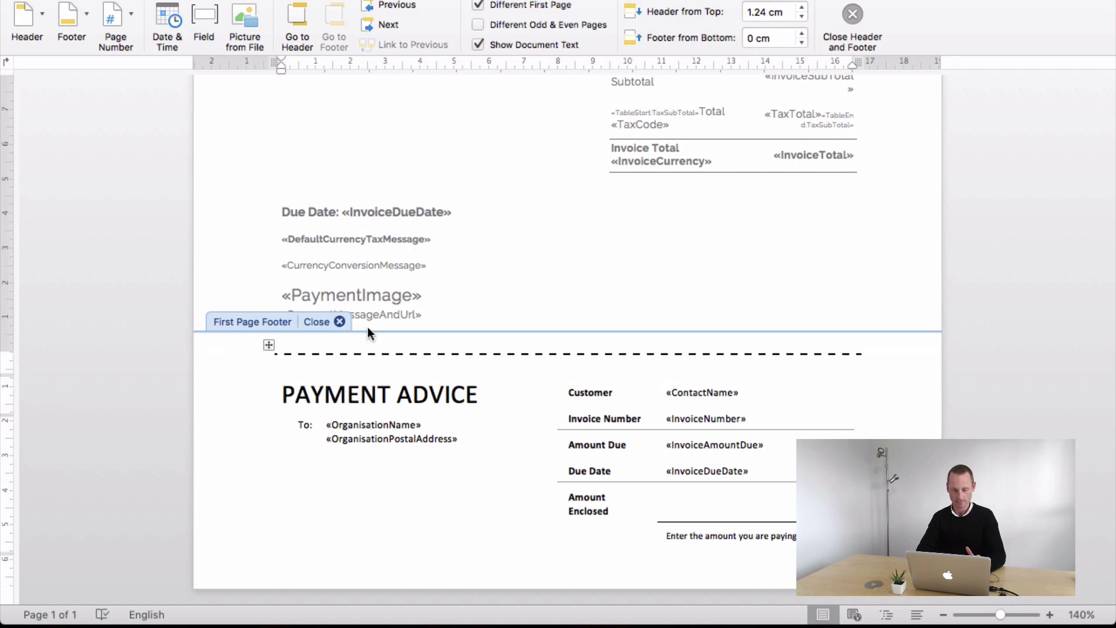
{"action": "double_click", "coordinate": [505, 298]}
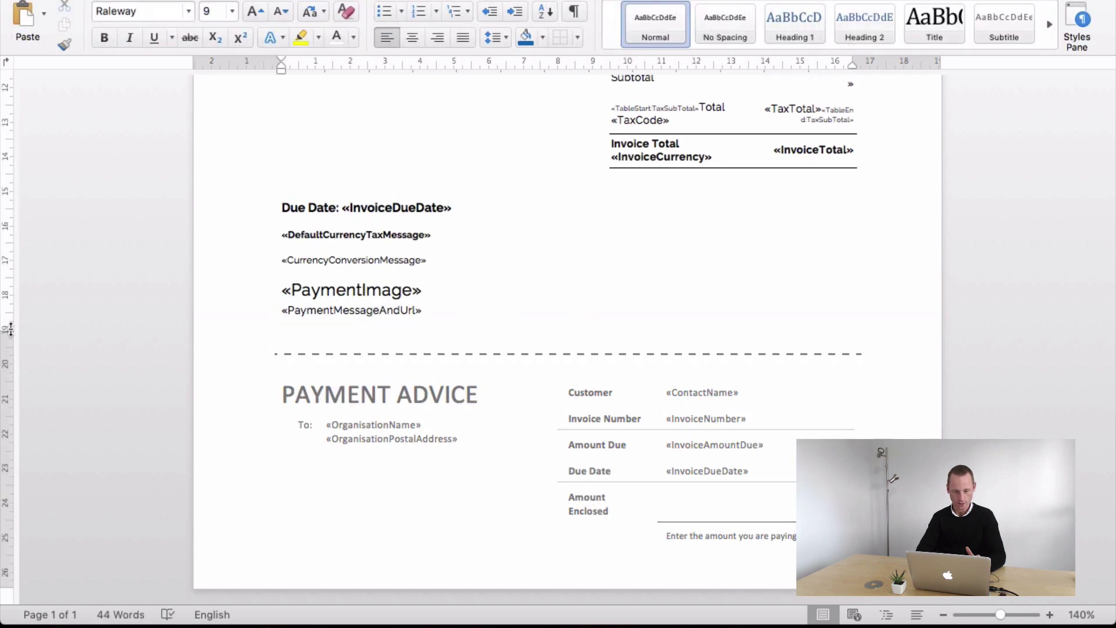
{"action": "left_click_drag", "start_coordinate": [10, 330], "coordinate": [55, 348]}
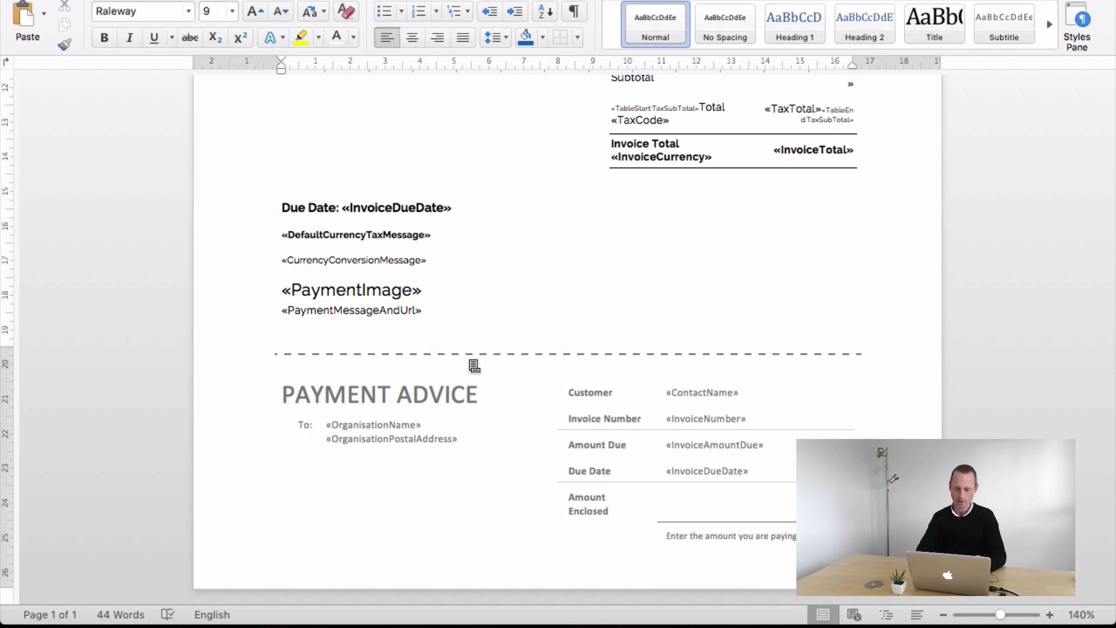
{"action": "double_click", "coordinate": [496, 457]}
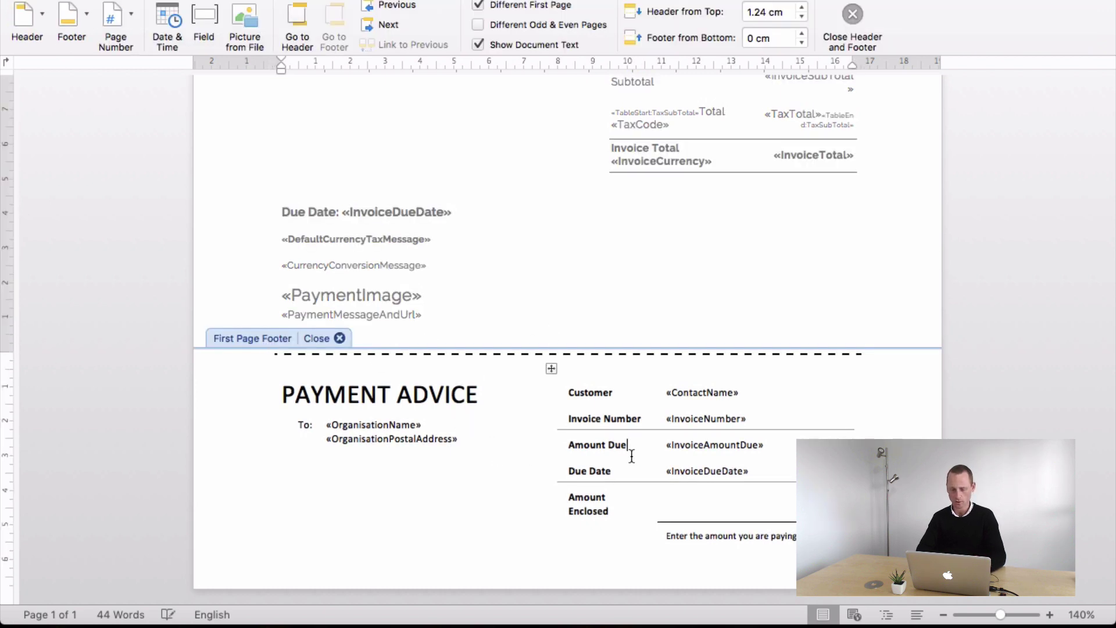
{"action": "double_click", "coordinate": [580, 333]}
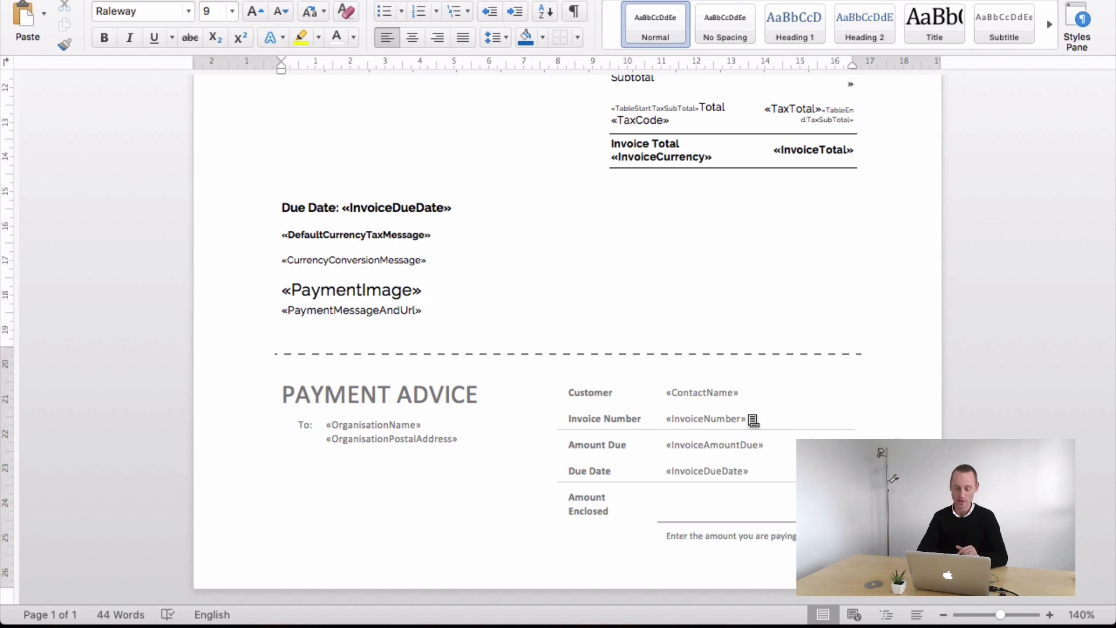
{"action": "key", "text": "Left"}
{"action": "key", "text": "Left"}
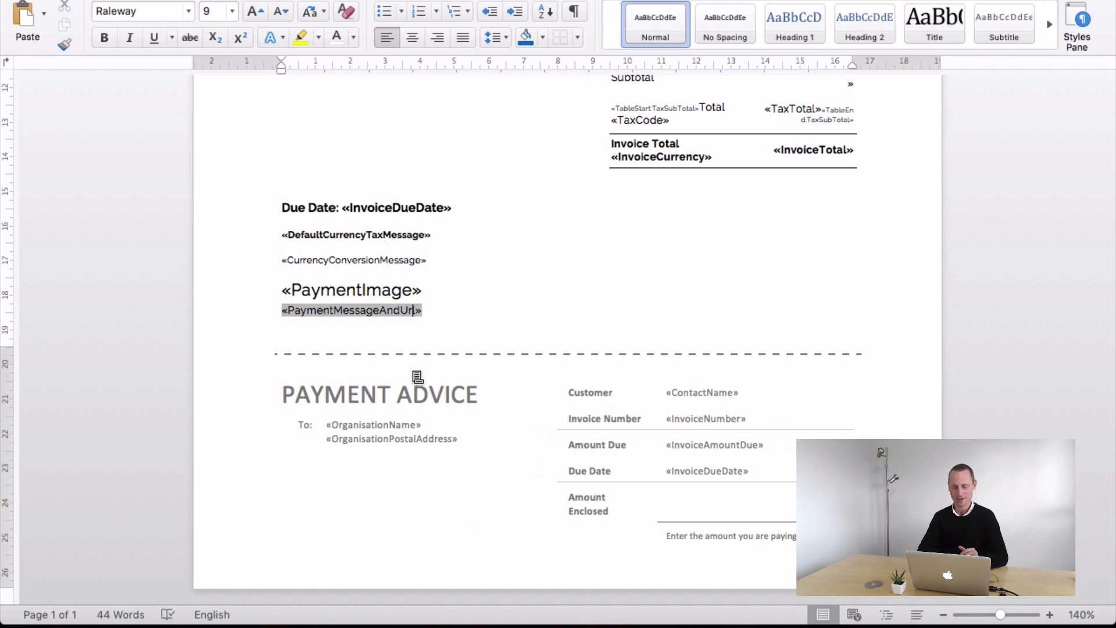
- Delete the PAYMENT ADVICE table from the first-page footer, leaving the footer empty
{"action": "double_click", "coordinate": [558, 443]}
{"action": "left_click", "coordinate": [348, 395]}
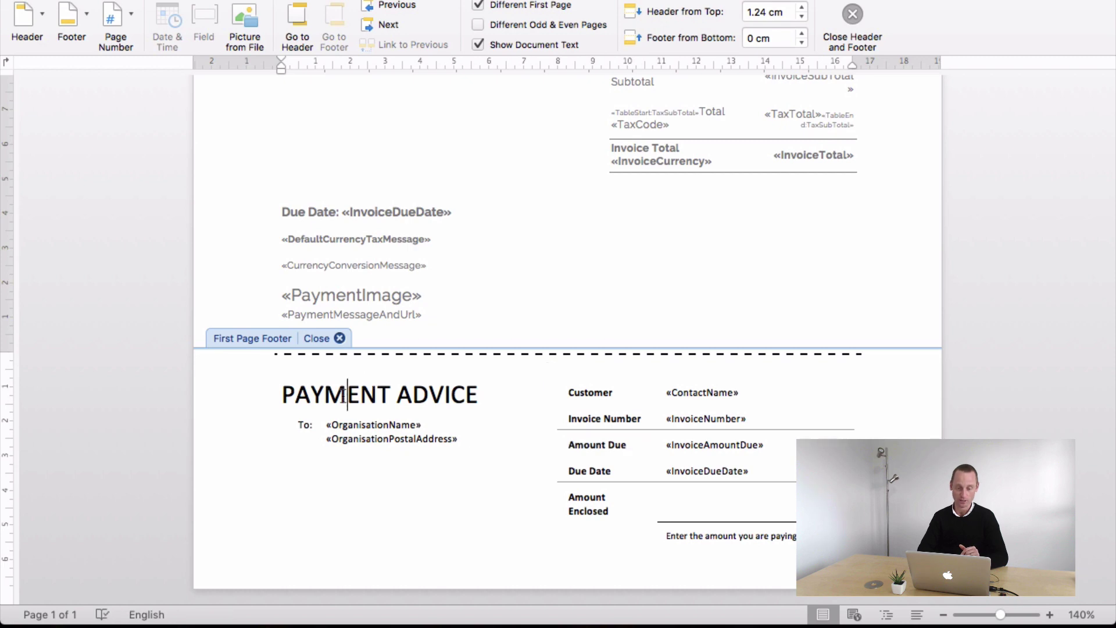
{"action": "left_click", "coordinate": [268, 345]}
{"action": "key", "text": "BackSpace"}
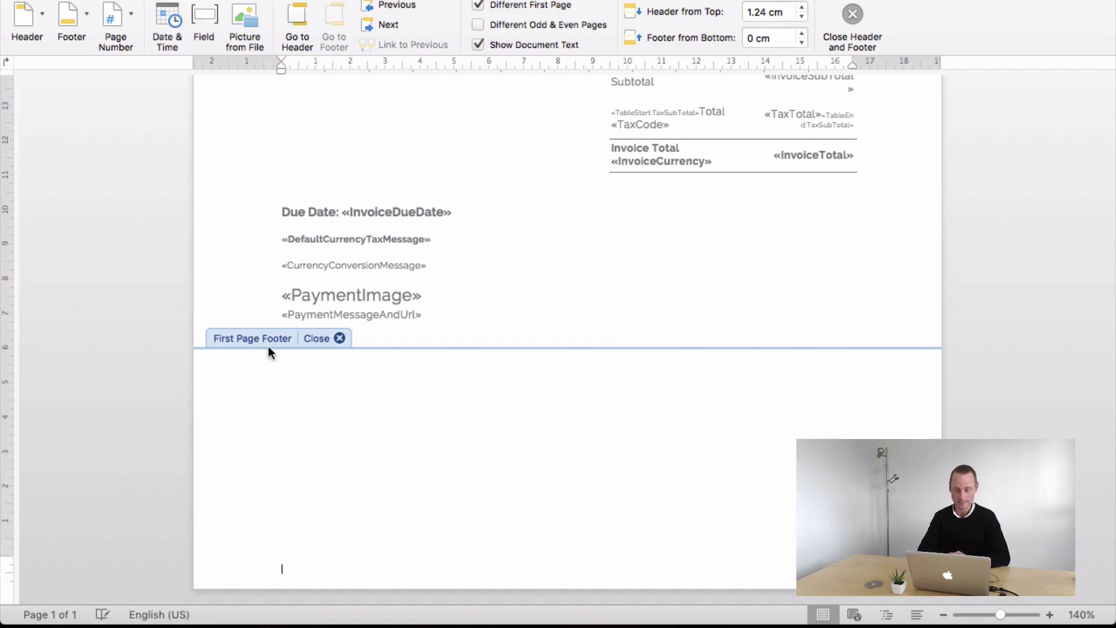
{"action": "double_click", "coordinate": [474, 336]}
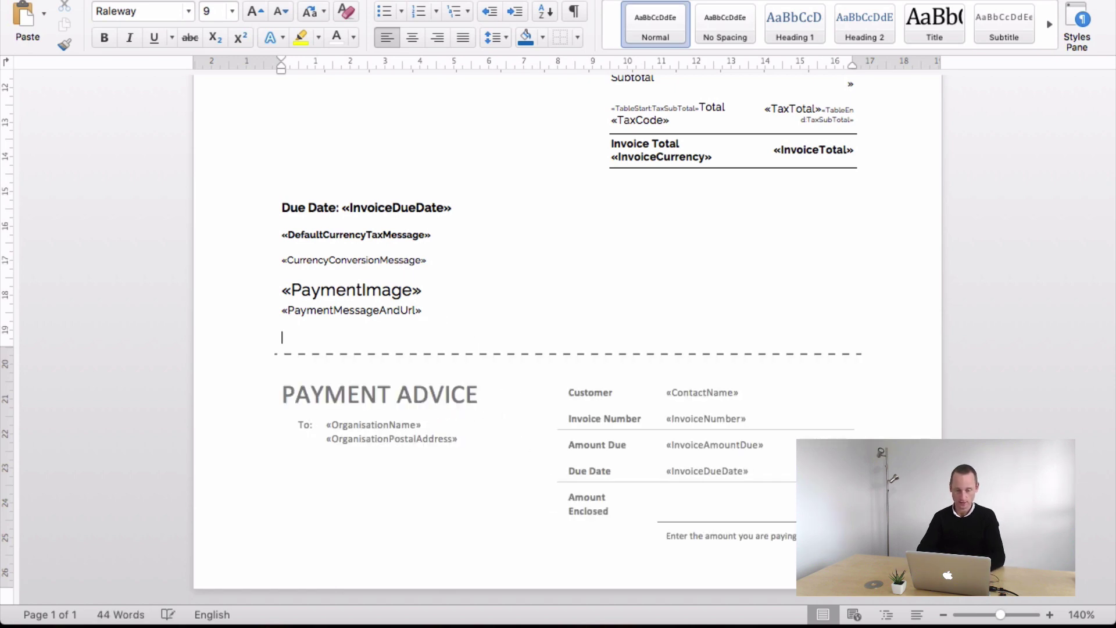
{"action": "double_click", "coordinate": [466, 366]}
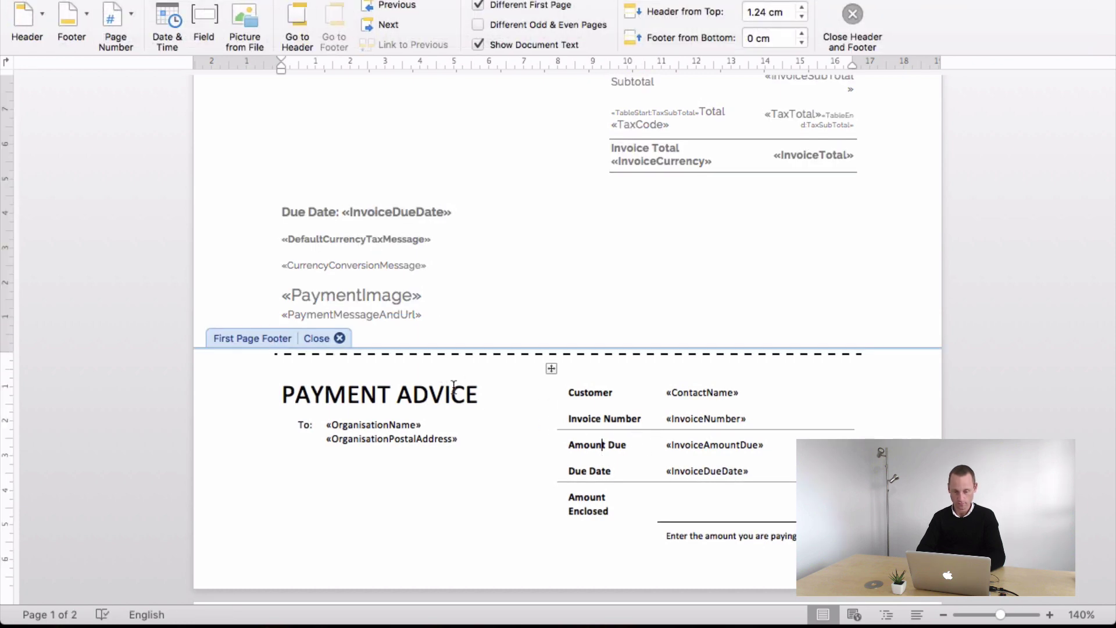
{"action": "left_click", "coordinate": [411, 520]}
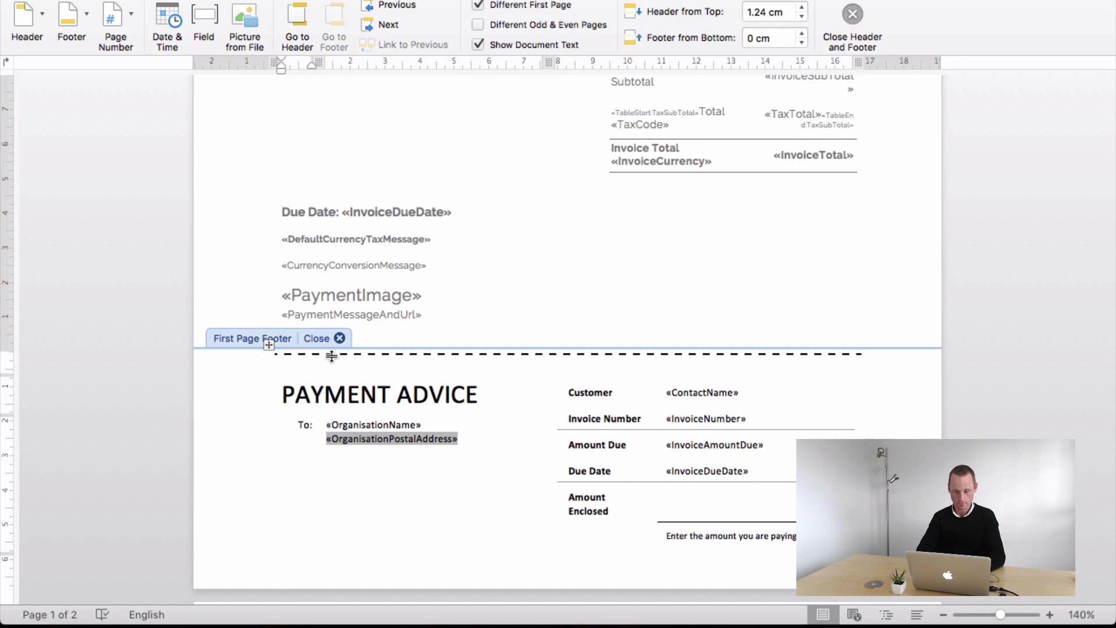
{"action": "left_click", "coordinate": [268, 345]}
{"action": "key", "text": "BackSpace"}
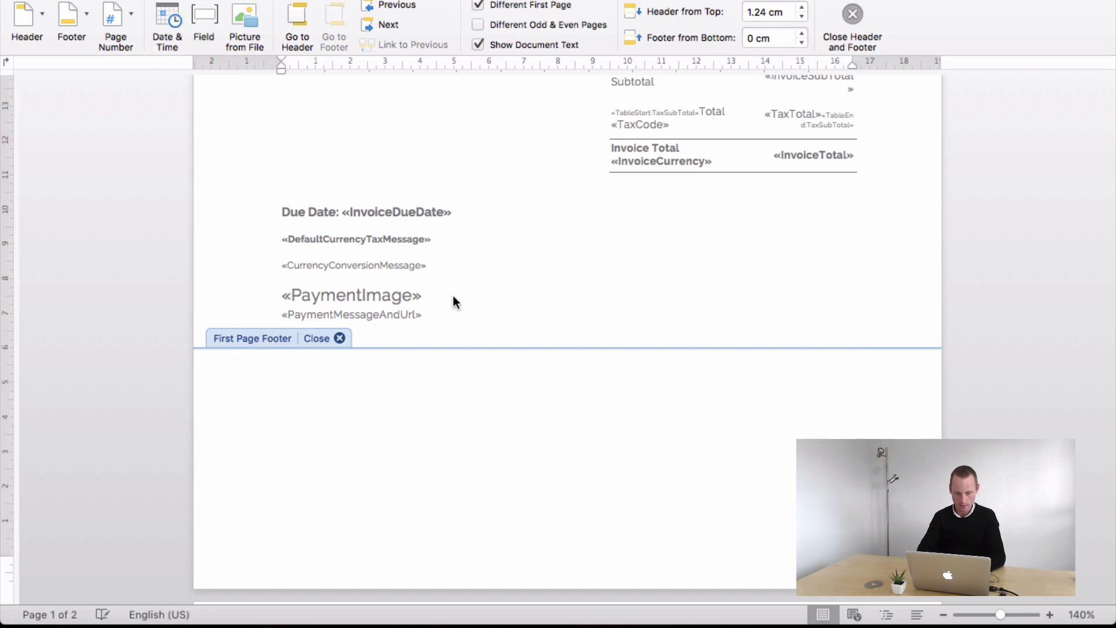
{"action": "double_click", "coordinate": [427, 322]}
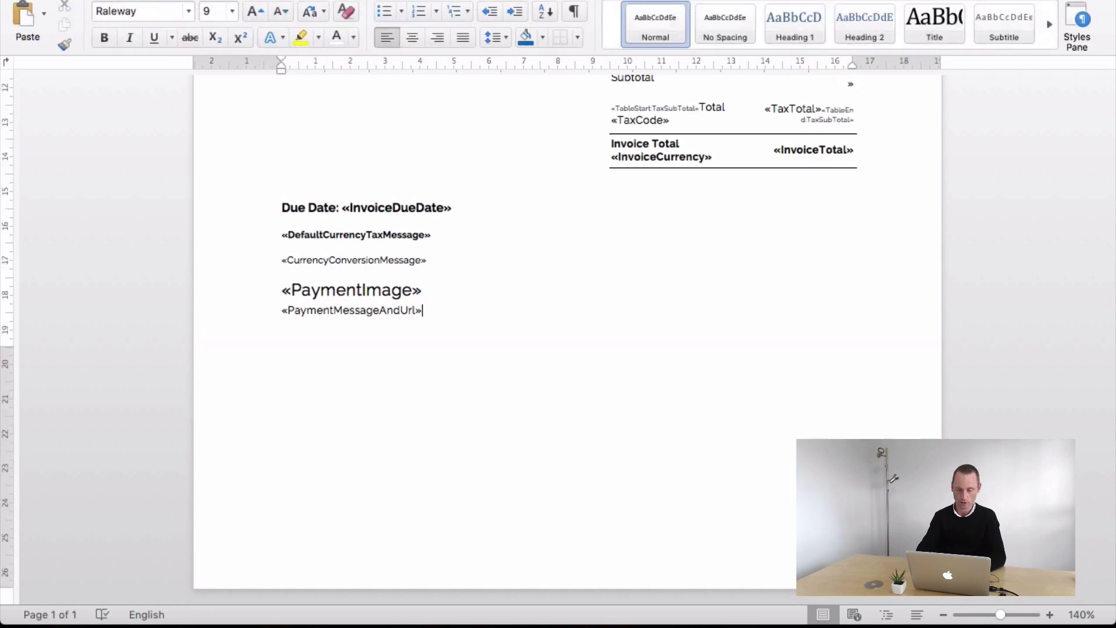
- Add 'Payment to bank account at' and the bank account number on two lines below the payment message
{"action": "key", "text": "Return"}
{"action": "type", "text": "Payment"}
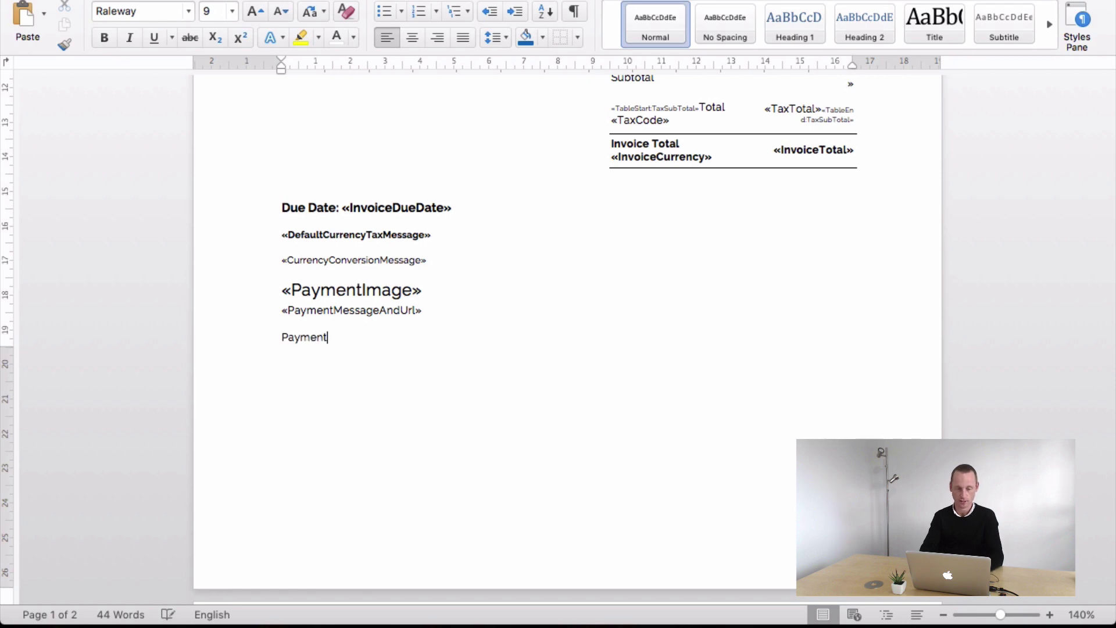
{"action": "type", "text": " to bank abnk"}
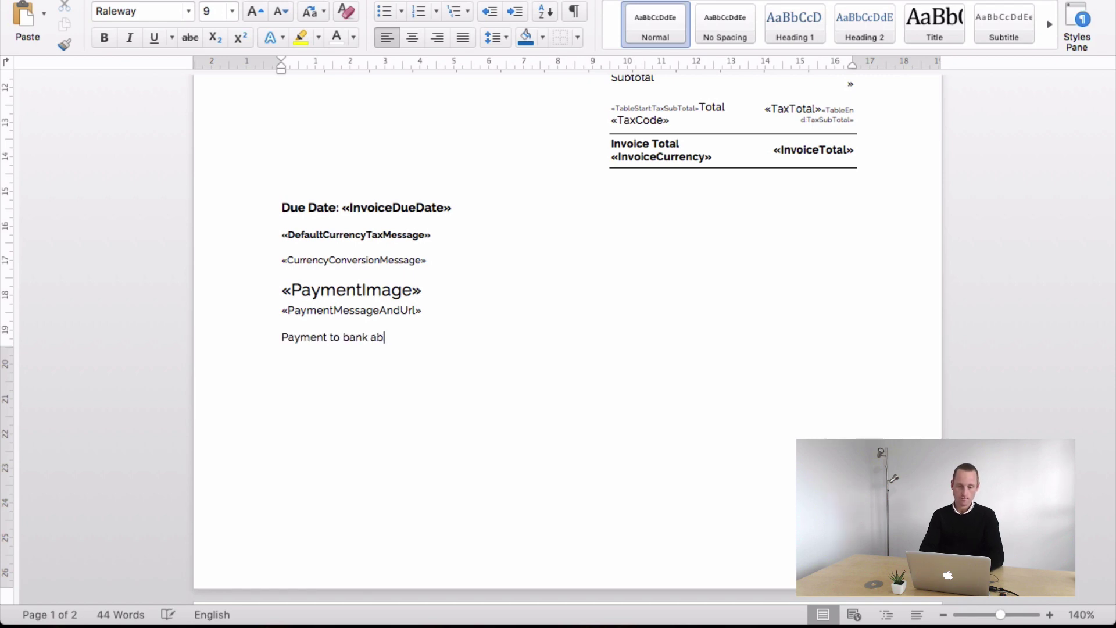
{"action": "key", "text": "BackSpace"}
{"action": "type", "text": "ccount at"}
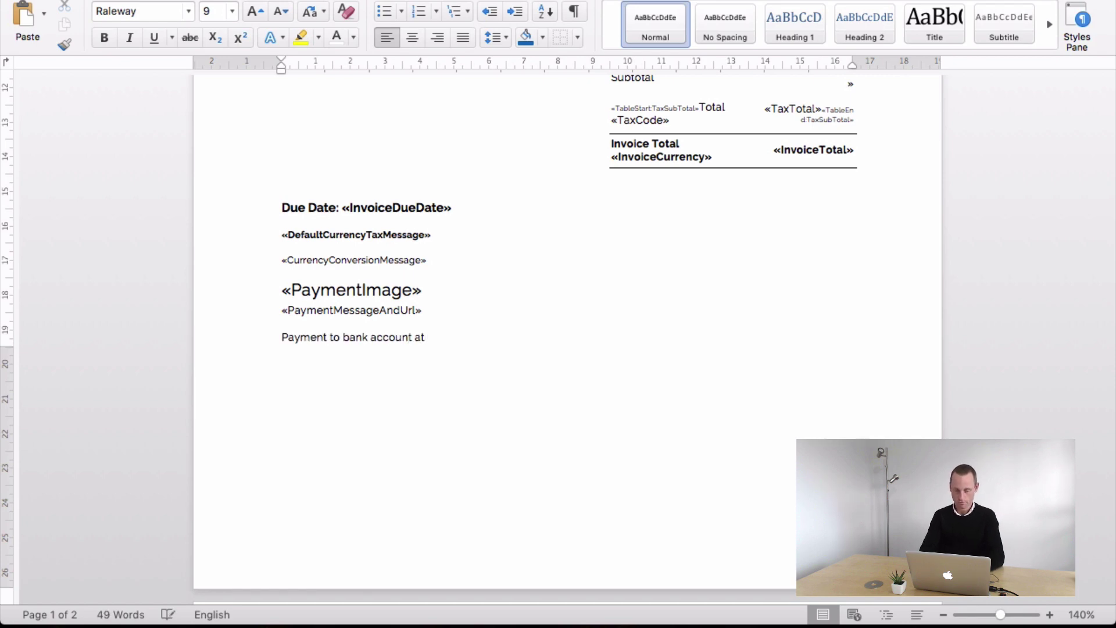
{"action": "key", "text": "Return"}
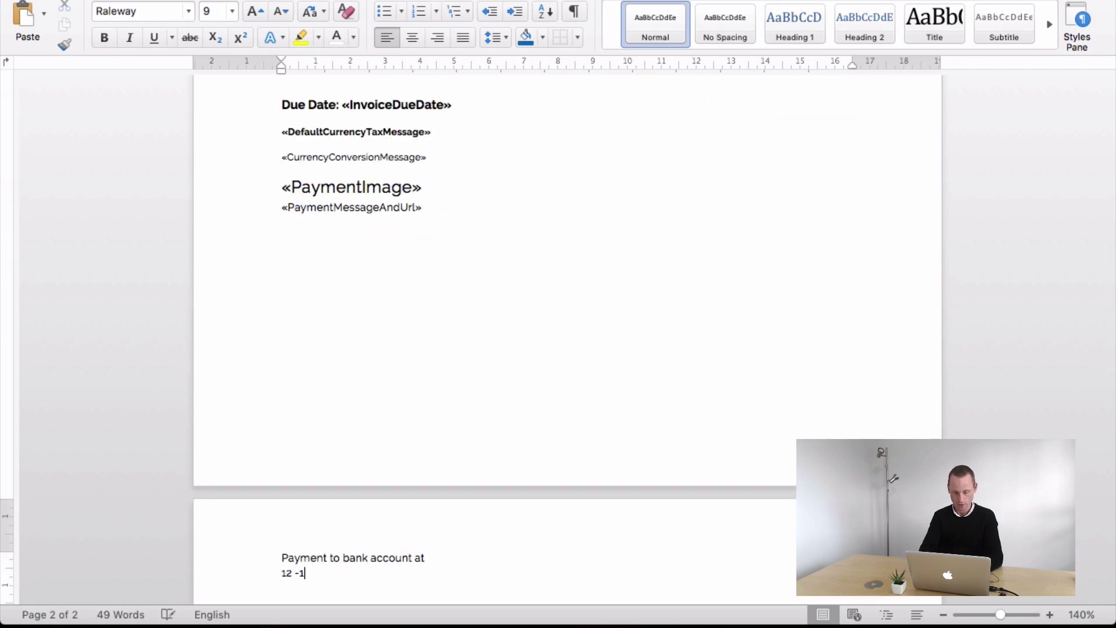
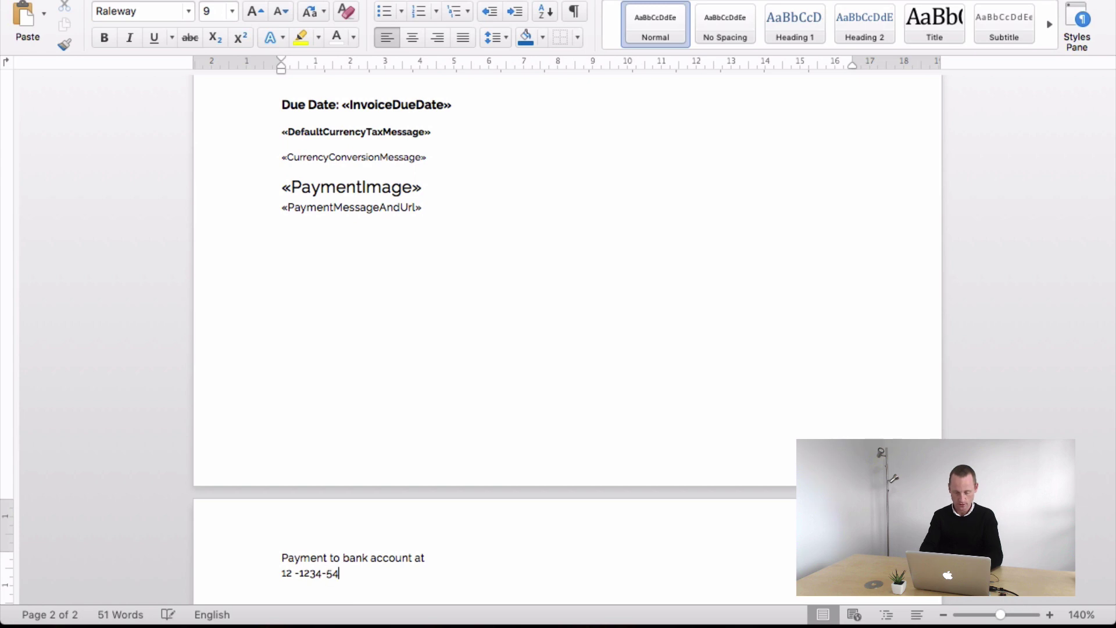
- Lower the bottom margin on the ruler so the bank note stays on page one
{"action": "left_click", "coordinate": [417, 215]}
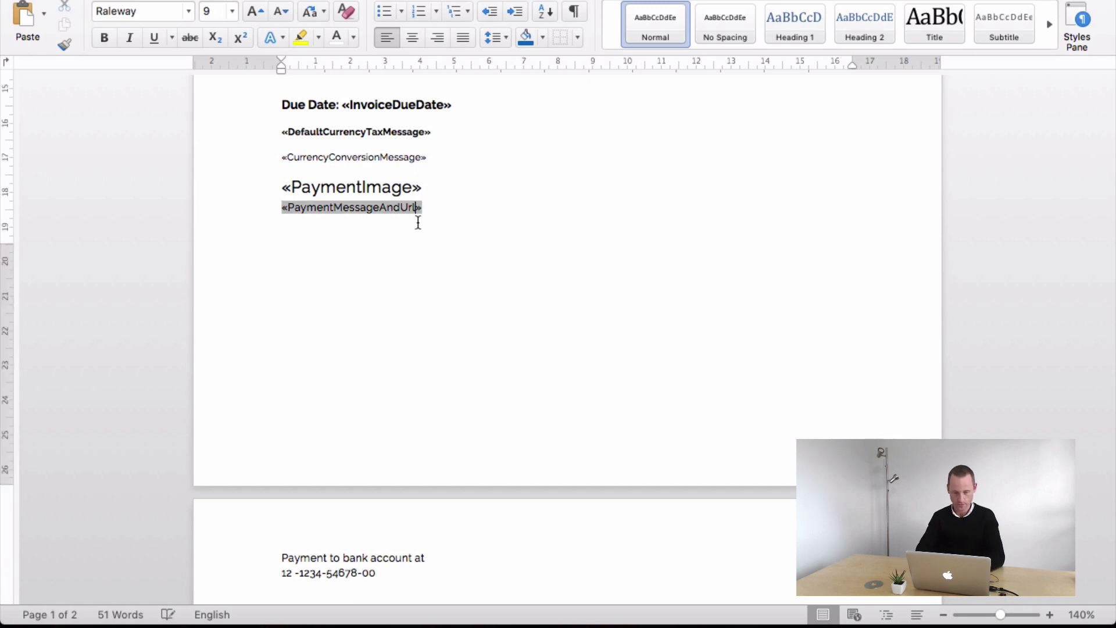
{"action": "left_click", "coordinate": [444, 226]}
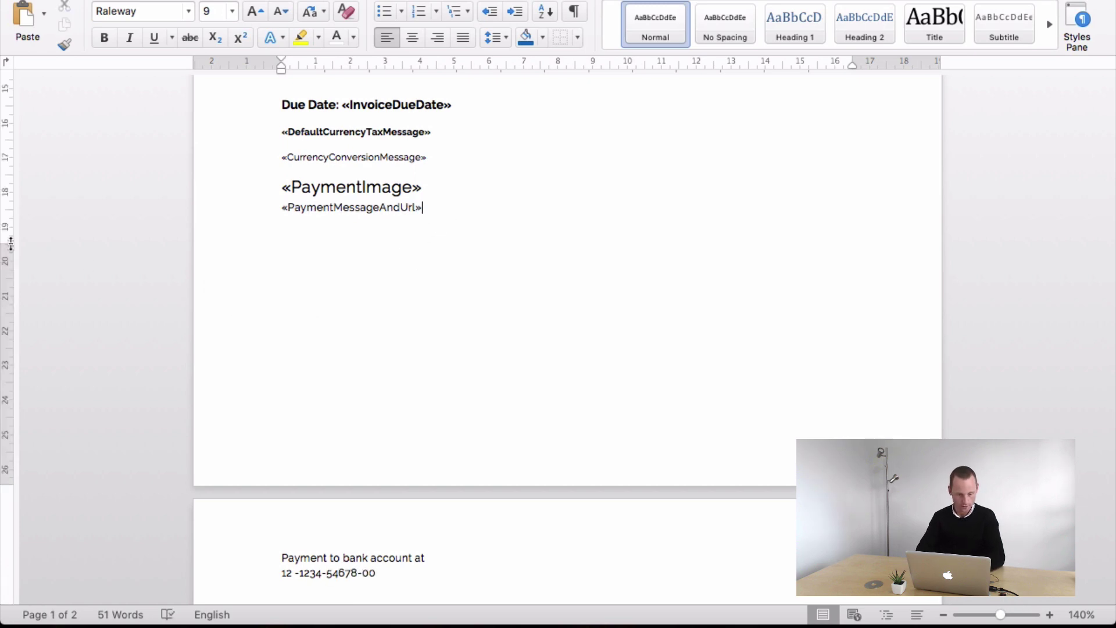
{"action": "left_click_drag", "start_coordinate": [10, 244], "coordinate": [16, 420]}
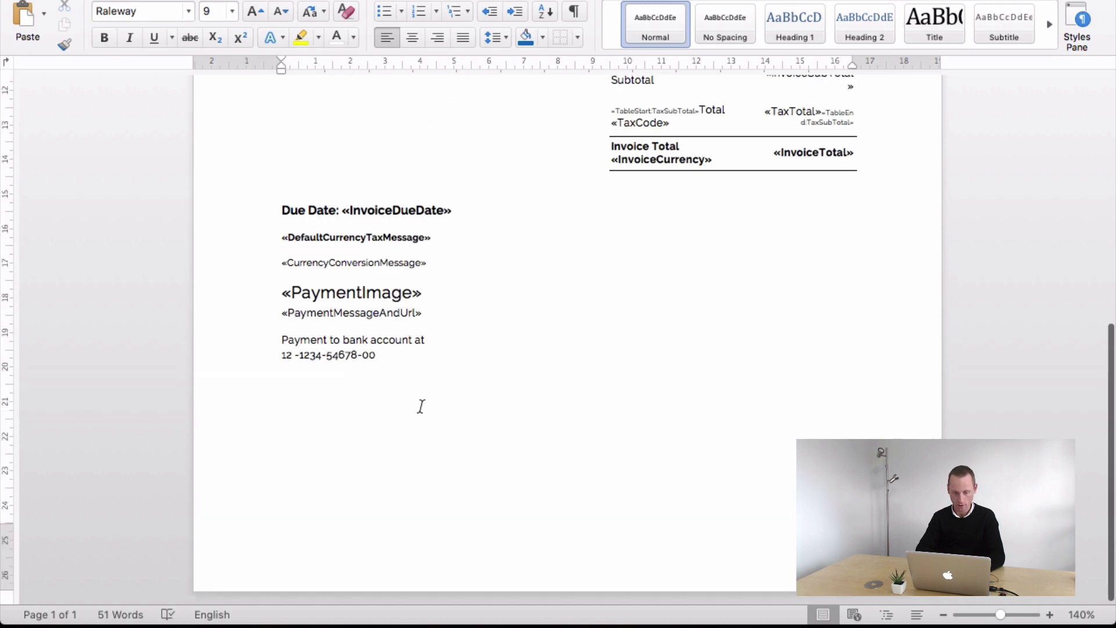
{"action": "double_click", "coordinate": [256, 339]}
{"action": "left_click", "coordinate": [360, 355]}
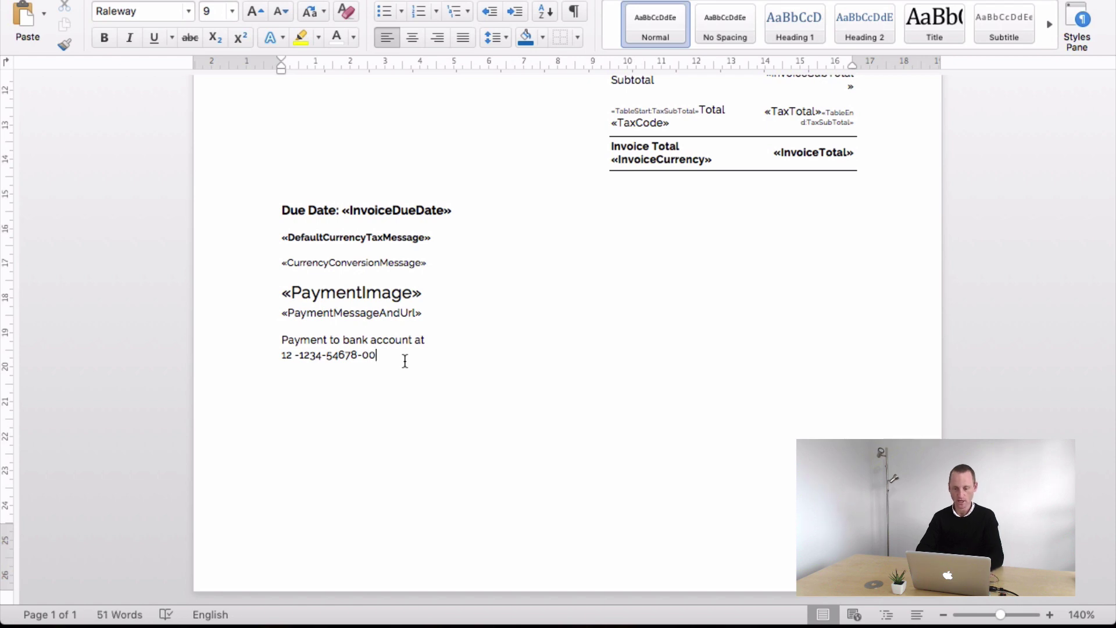
{"action": "scroll", "coordinate": [520, 288], "scroll_direction": "up", "scroll_amount": 5}
{"action": "scroll", "coordinate": [520, 288], "scroll_direction": "up", "scroll_amount": 5}
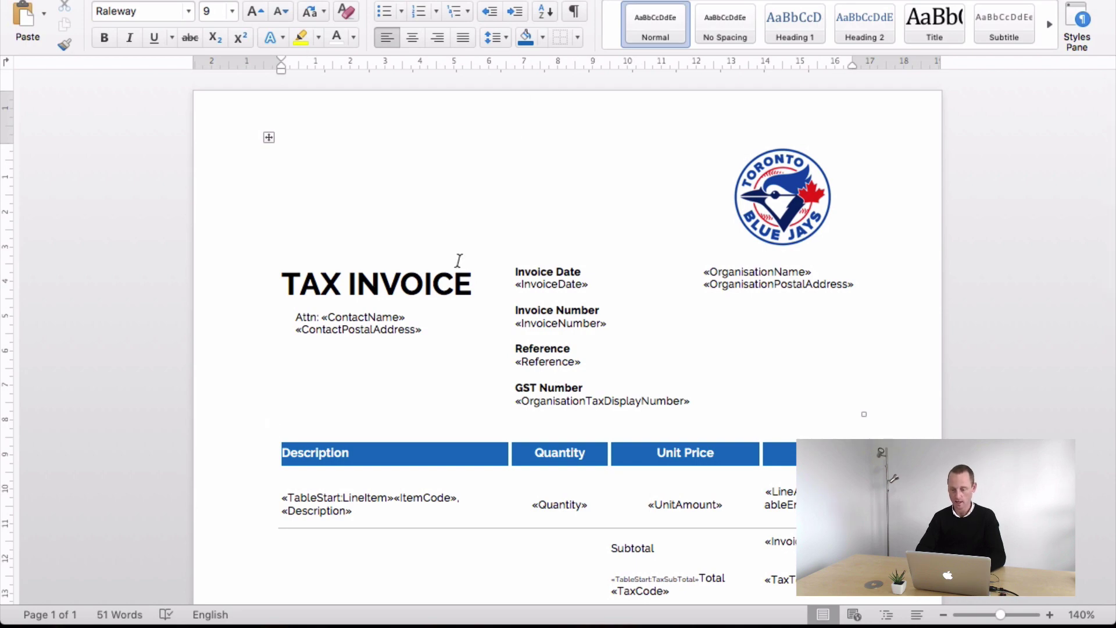
{"action": "key", "text": "ctrl+Left"}
- Upload the edited Invoice.docx as the All Blue Jay New Design theme's Invoice template
{"action": "scroll", "coordinate": [603, 455], "scroll_direction": "down", "scroll_amount": 5}
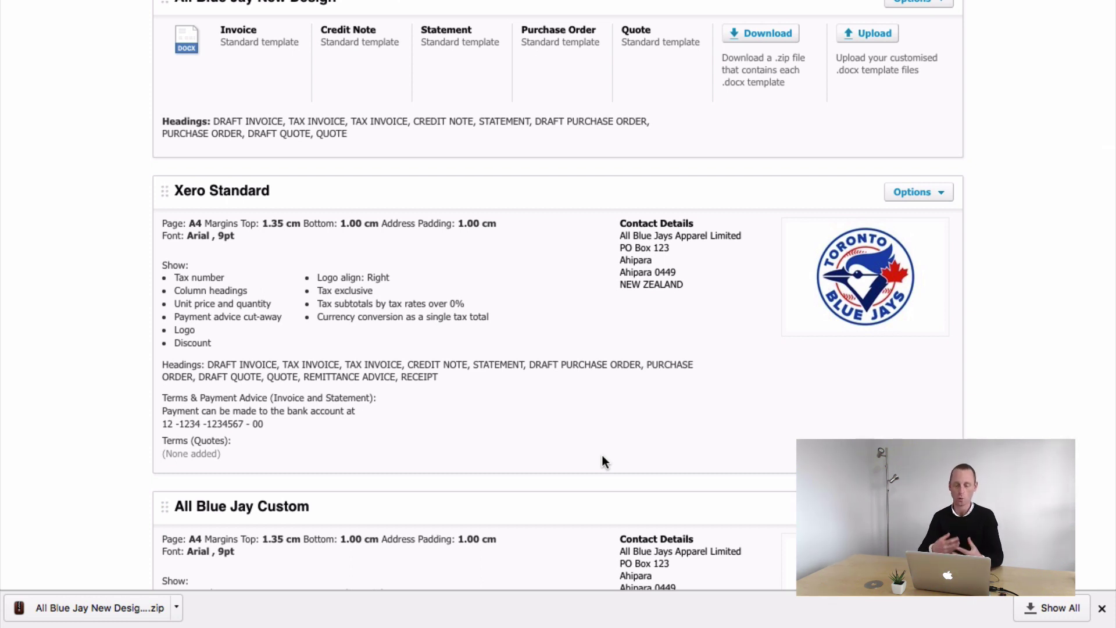
{"action": "scroll", "coordinate": [603, 456], "scroll_direction": "down", "scroll_amount": 6}
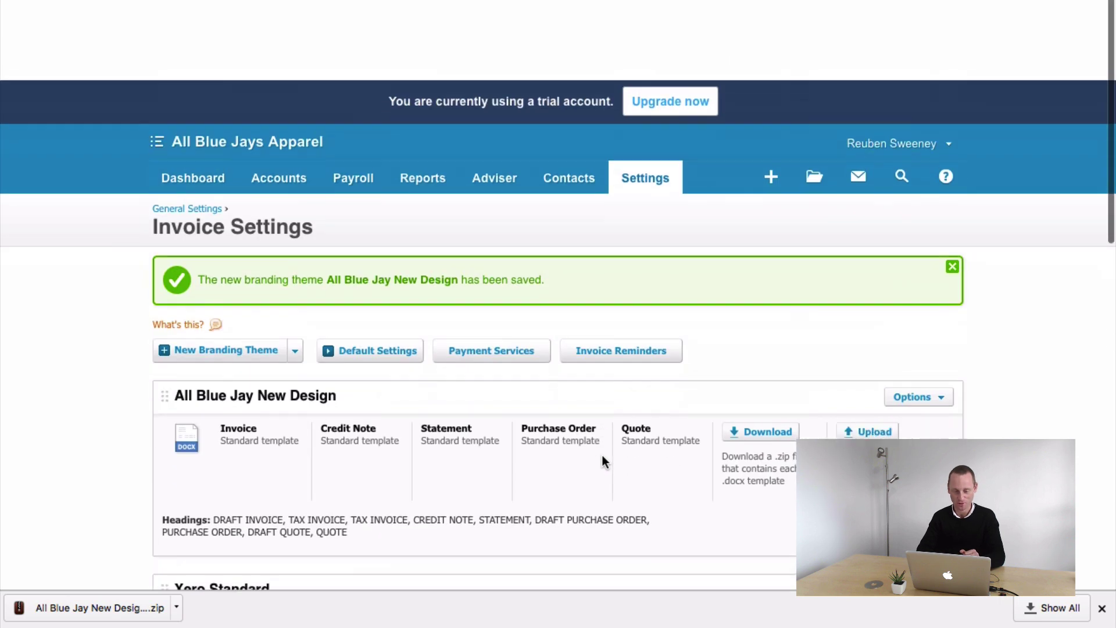
{"action": "scroll", "coordinate": [601, 383], "scroll_direction": "down", "scroll_amount": 3}
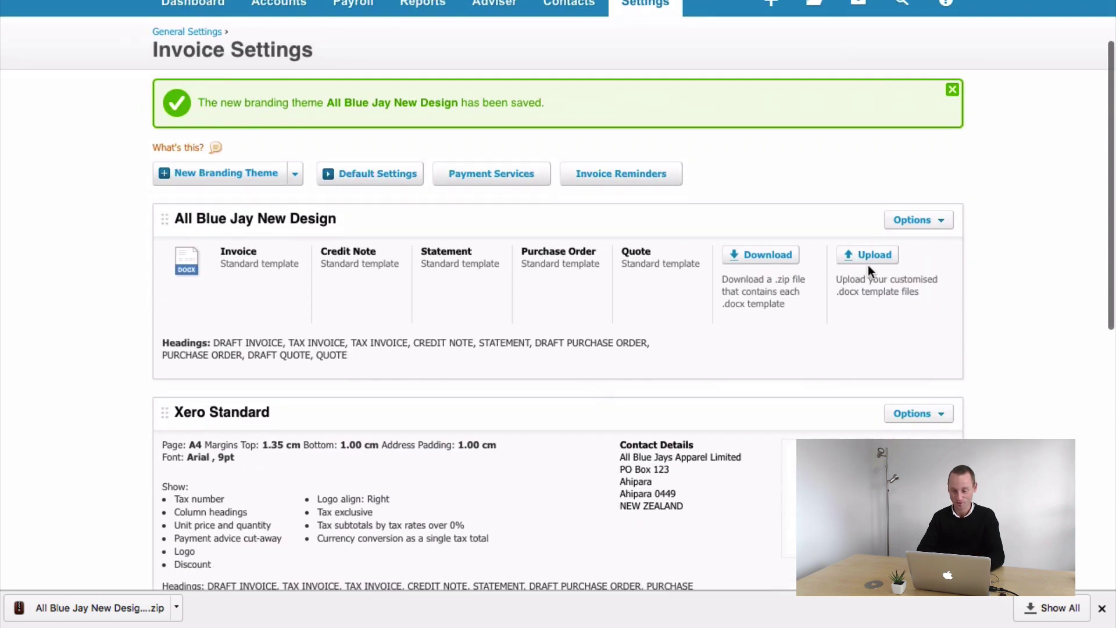
{"action": "left_click", "coordinate": [874, 253]}
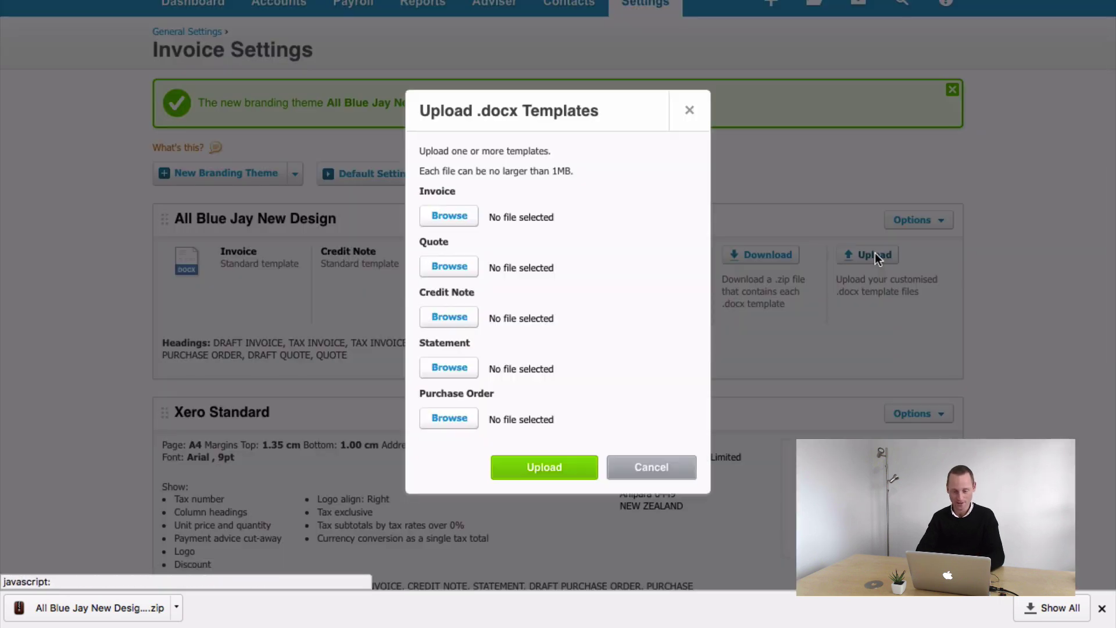
{"action": "left_click", "coordinate": [446, 216]}
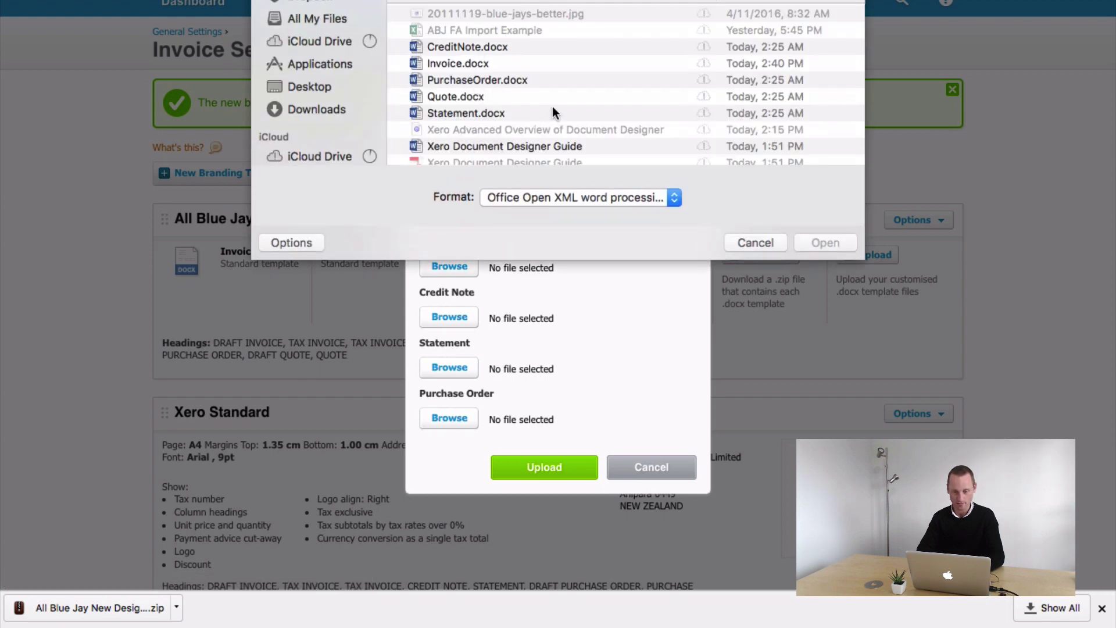
{"action": "scroll", "coordinate": [552, 106], "scroll_direction": "down", "scroll_amount": 3}
{"action": "scroll", "coordinate": [552, 106], "scroll_direction": "up", "scroll_amount": 3}
{"action": "left_click", "coordinate": [460, 61]}
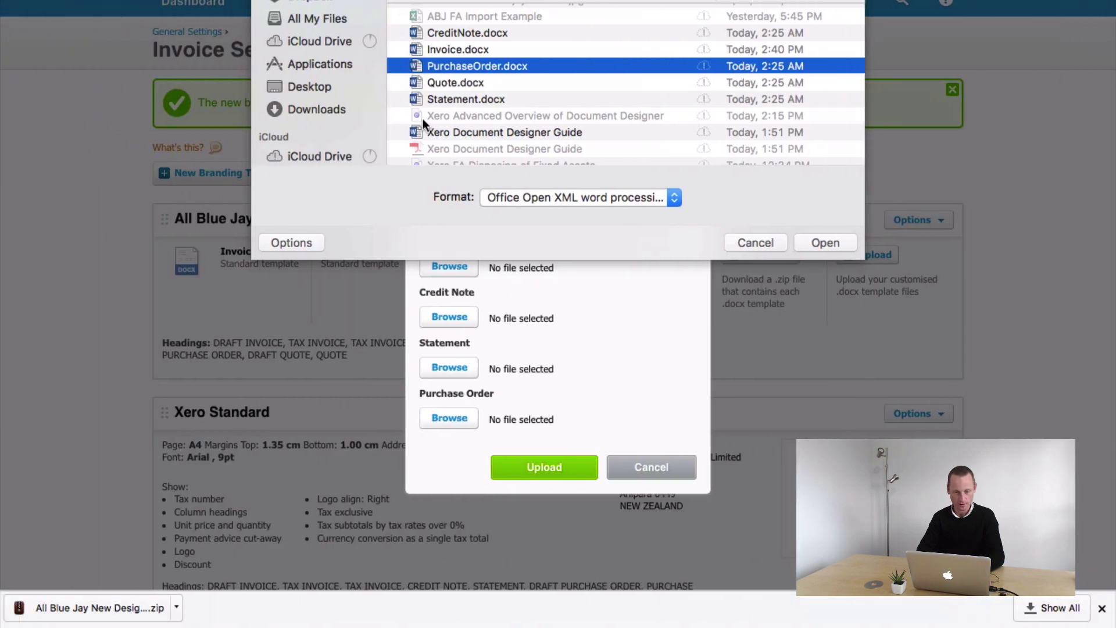
{"action": "left_click", "coordinate": [433, 53]}
{"action": "left_click", "coordinate": [814, 242]}
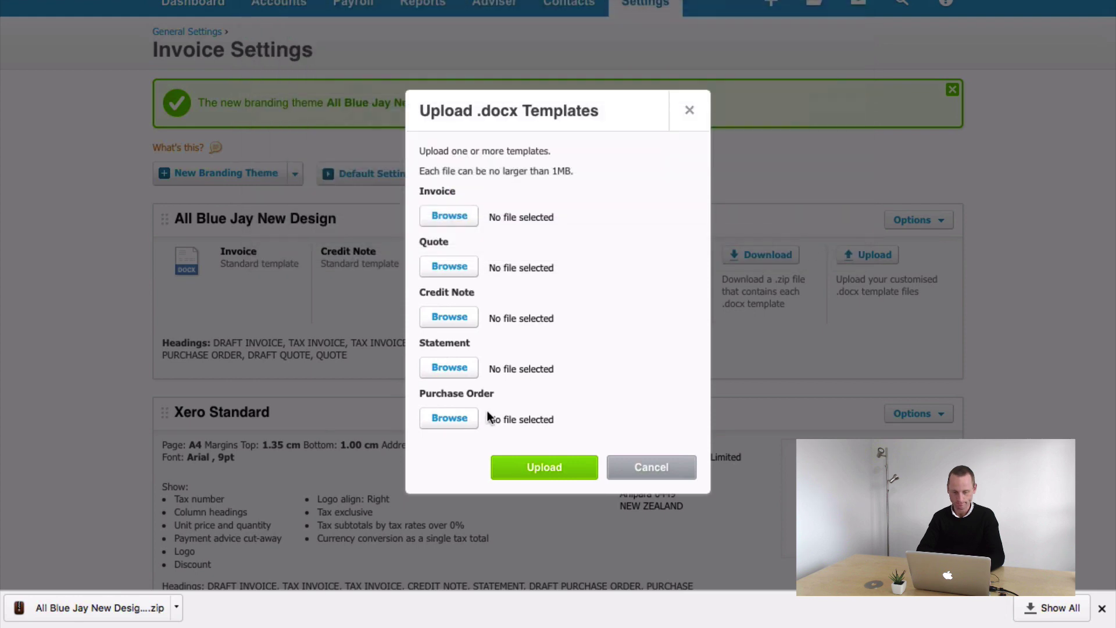
{"action": "left_click", "coordinate": [556, 470]}
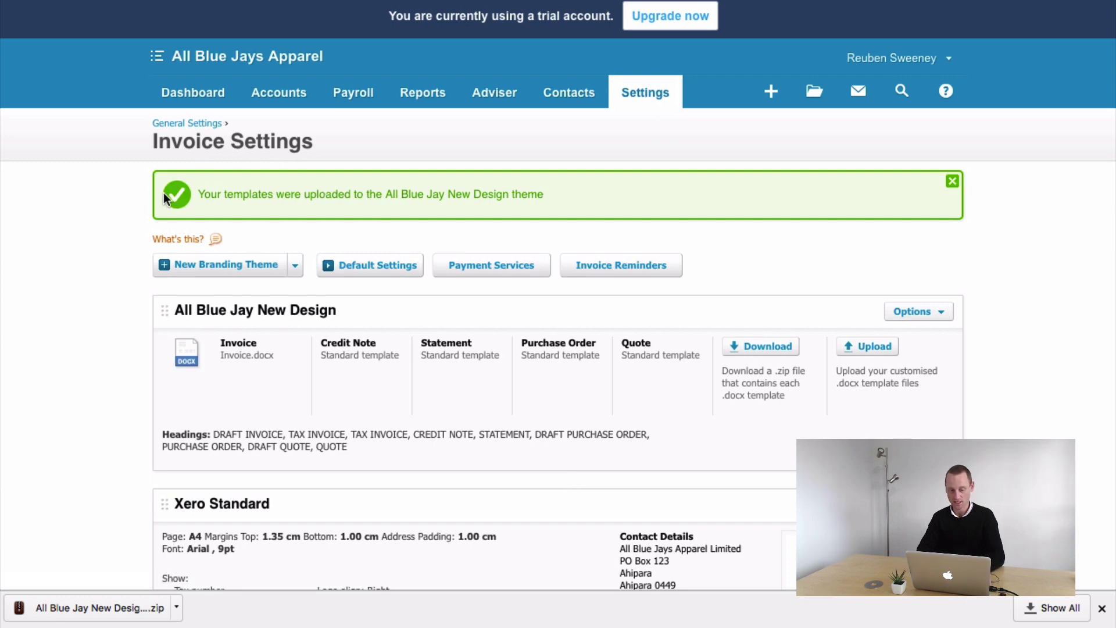
{"action": "left_click_drag", "start_coordinate": [163, 193], "coordinate": [555, 192]}
{"action": "left_click", "coordinate": [558, 192]}
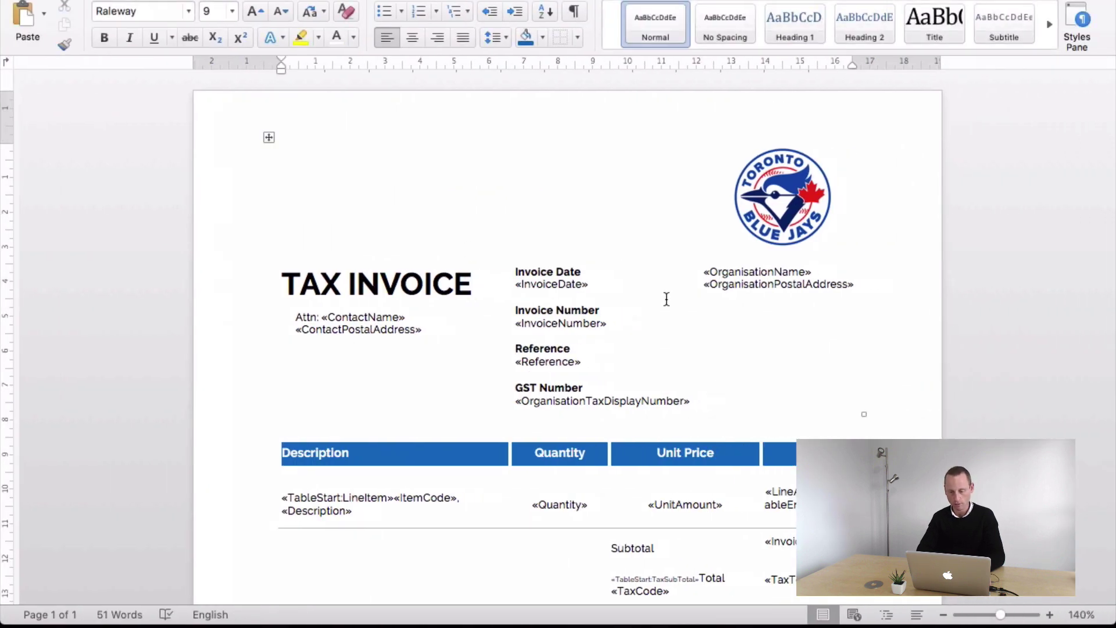
{"action": "left_click", "coordinate": [606, 337]}
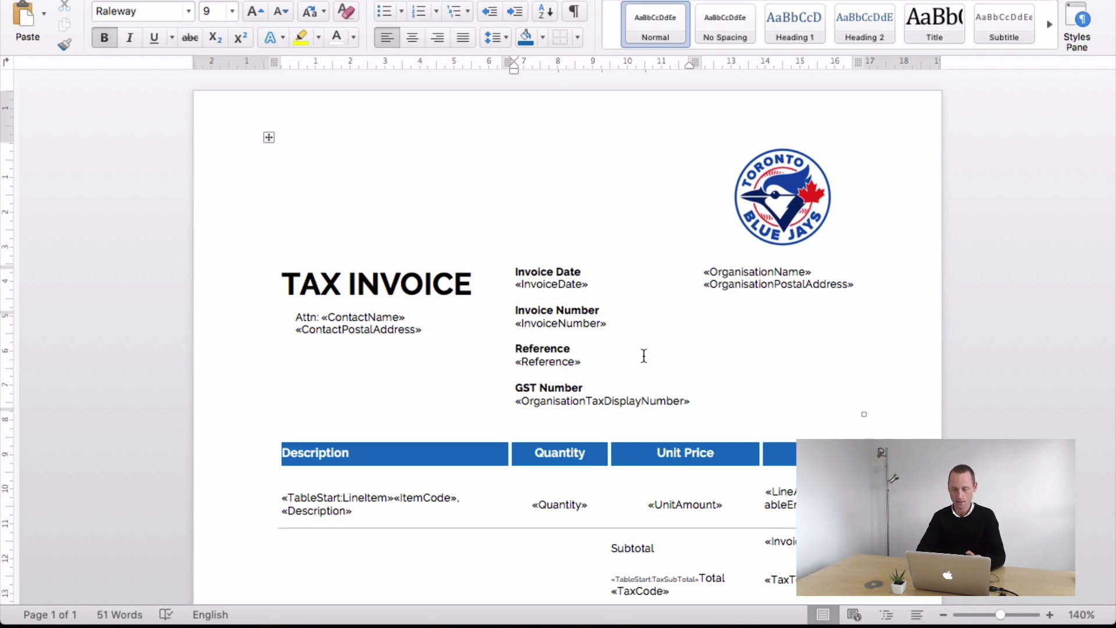
{"action": "left_click", "coordinate": [783, 243]}
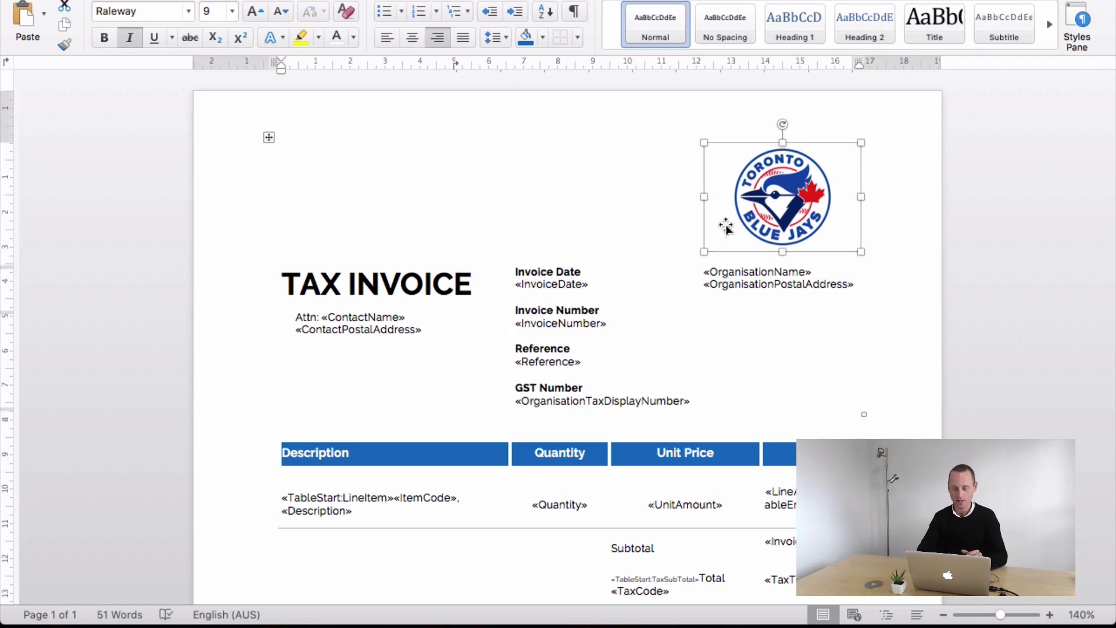
{"action": "left_click", "coordinate": [648, 337]}
{"action": "scroll", "coordinate": [643, 355], "scroll_direction": "down", "scroll_amount": 3}
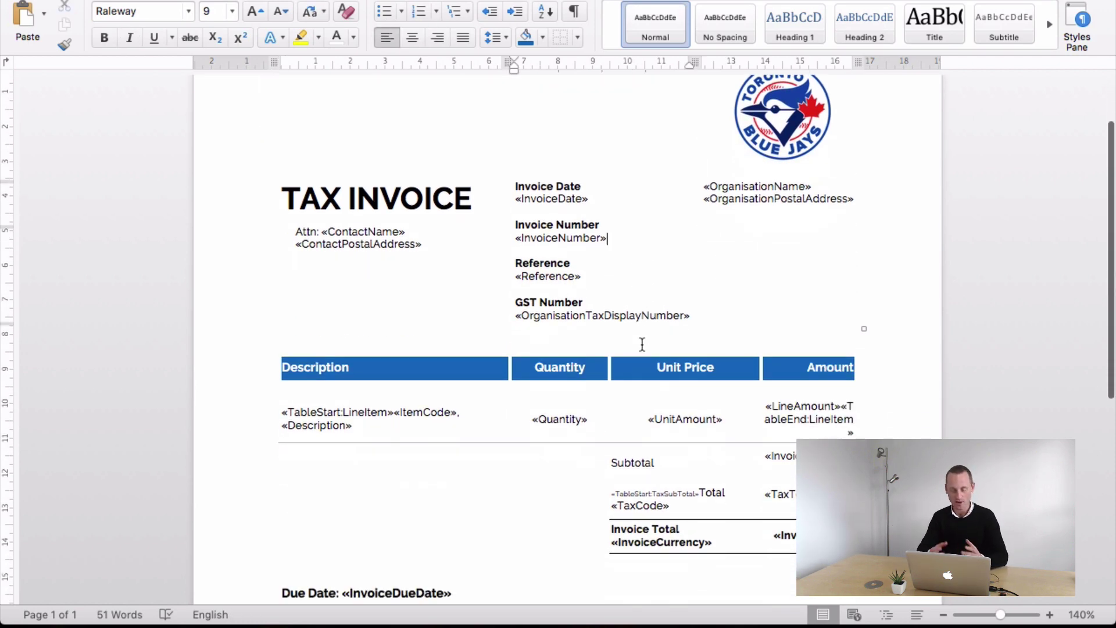
{"action": "scroll", "coordinate": [643, 344], "scroll_direction": "down", "scroll_amount": 3}
{"action": "scroll", "coordinate": [642, 344], "scroll_direction": "down", "scroll_amount": 2}
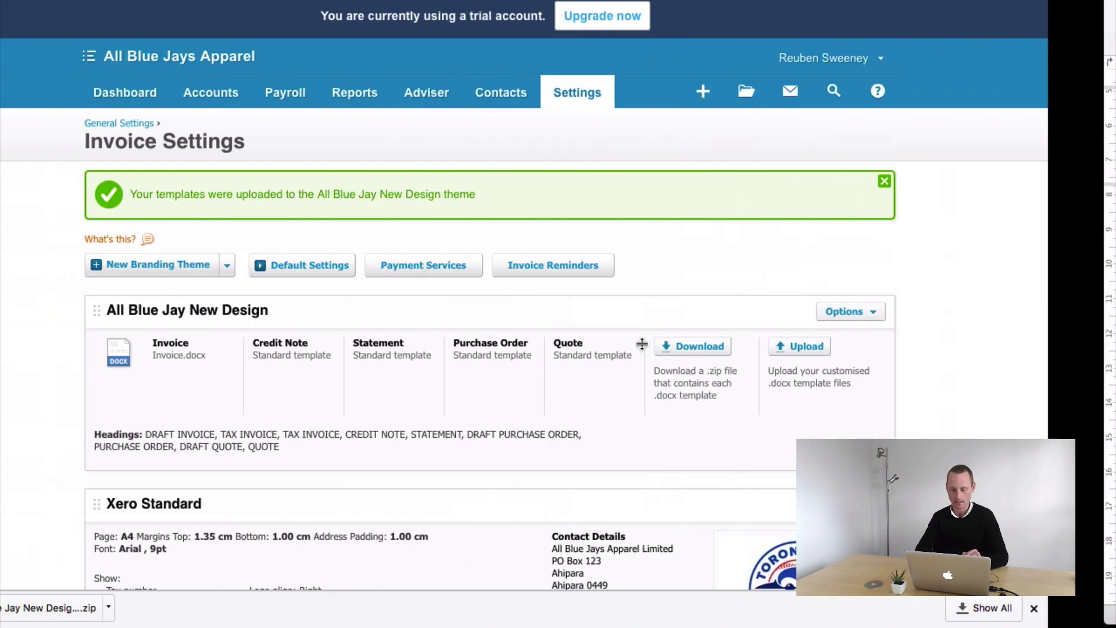
- From Sales, open Jakaranda Maple Systems' invoice SI-00000373/1
{"action": "left_click", "coordinate": [951, 182]}
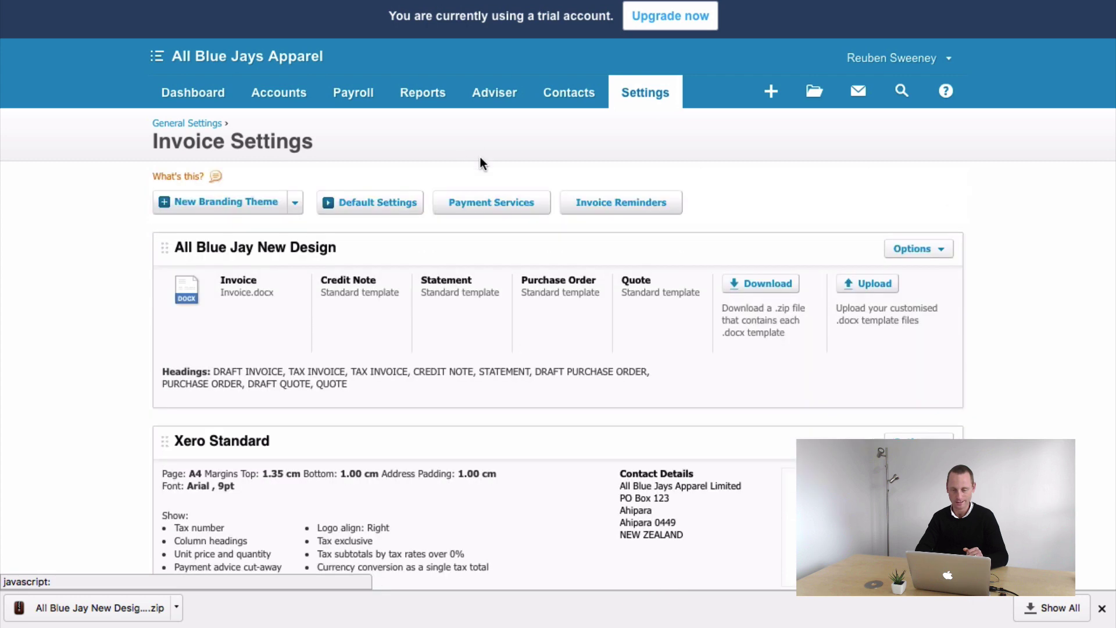
{"action": "left_click", "coordinate": [299, 105]}
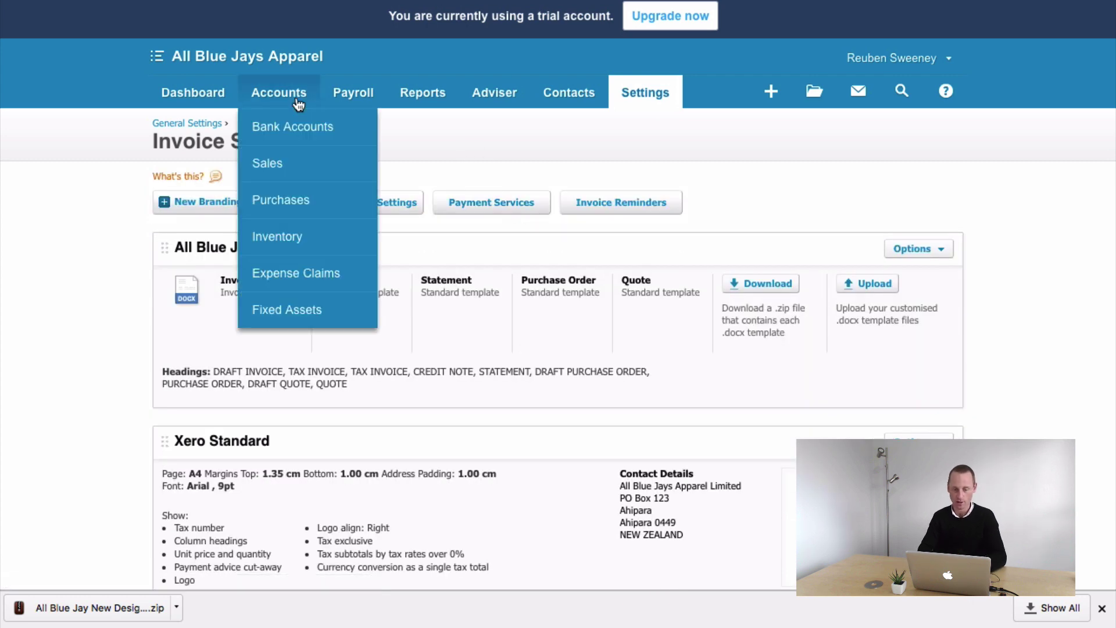
{"action": "left_click", "coordinate": [282, 164]}
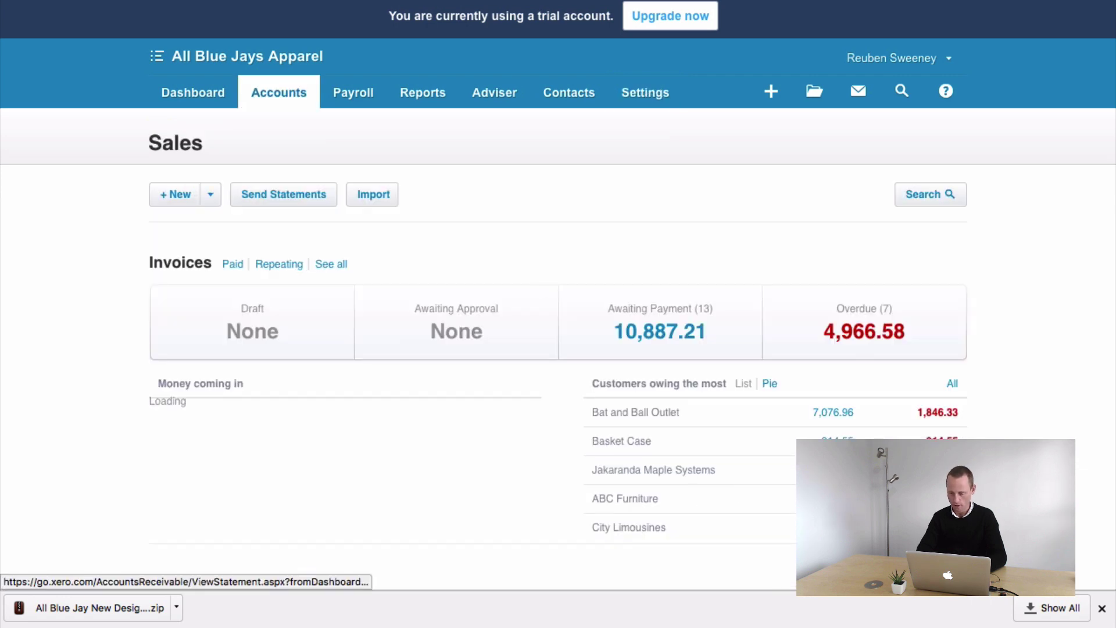
{"action": "left_click", "coordinate": [833, 470]}
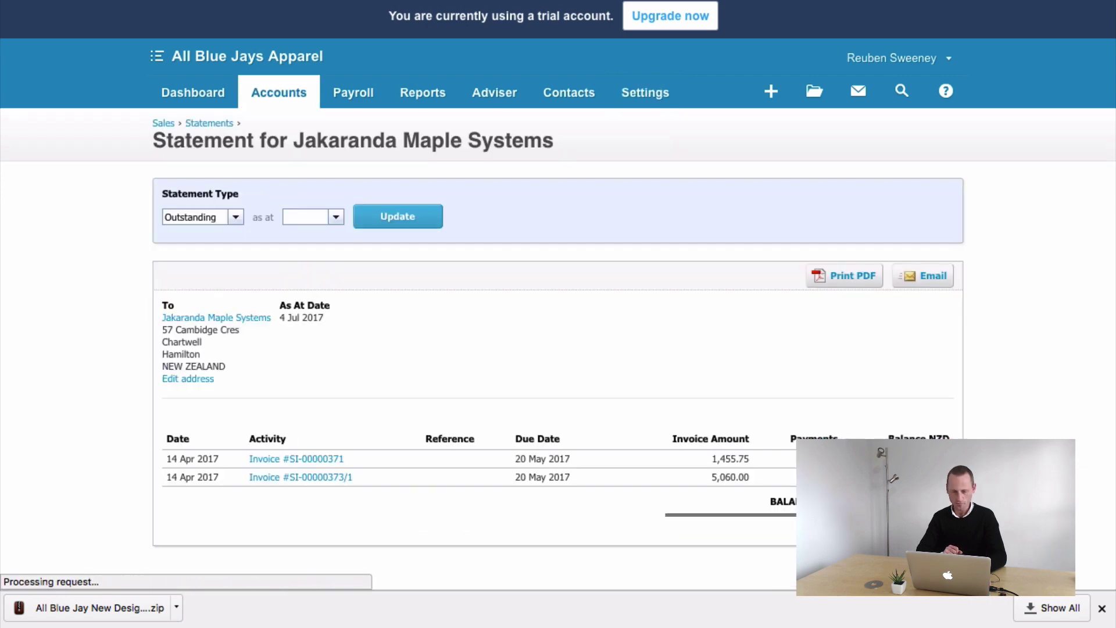
{"action": "left_click", "coordinate": [308, 481]}
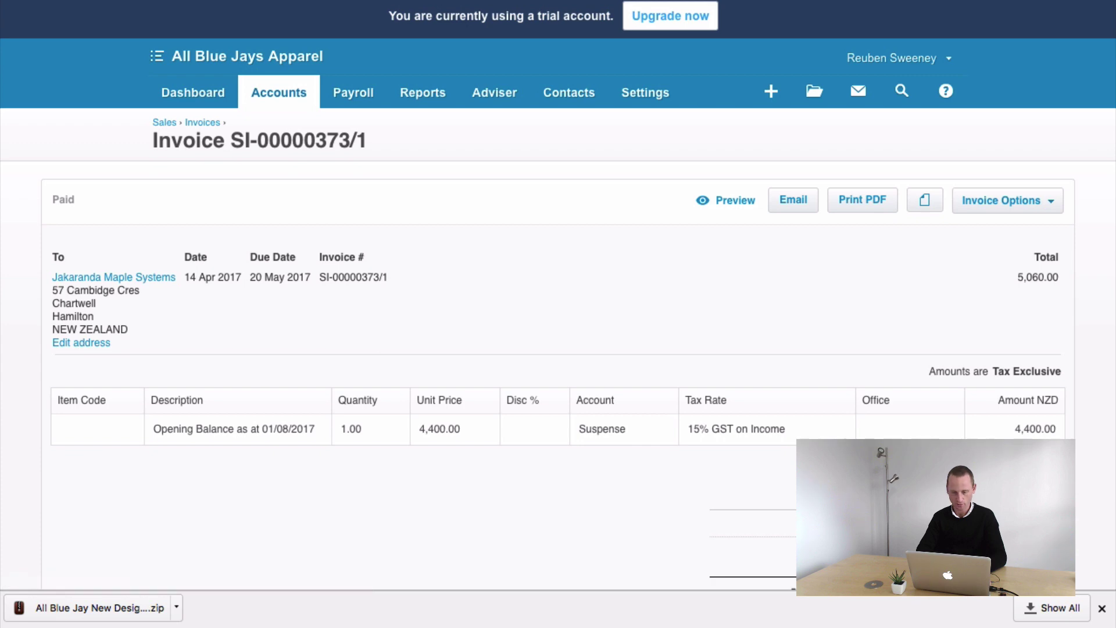
- Print the invoice to PDF, leaving its sent status as-is, and look over the result
{"action": "left_click", "coordinate": [861, 202]}
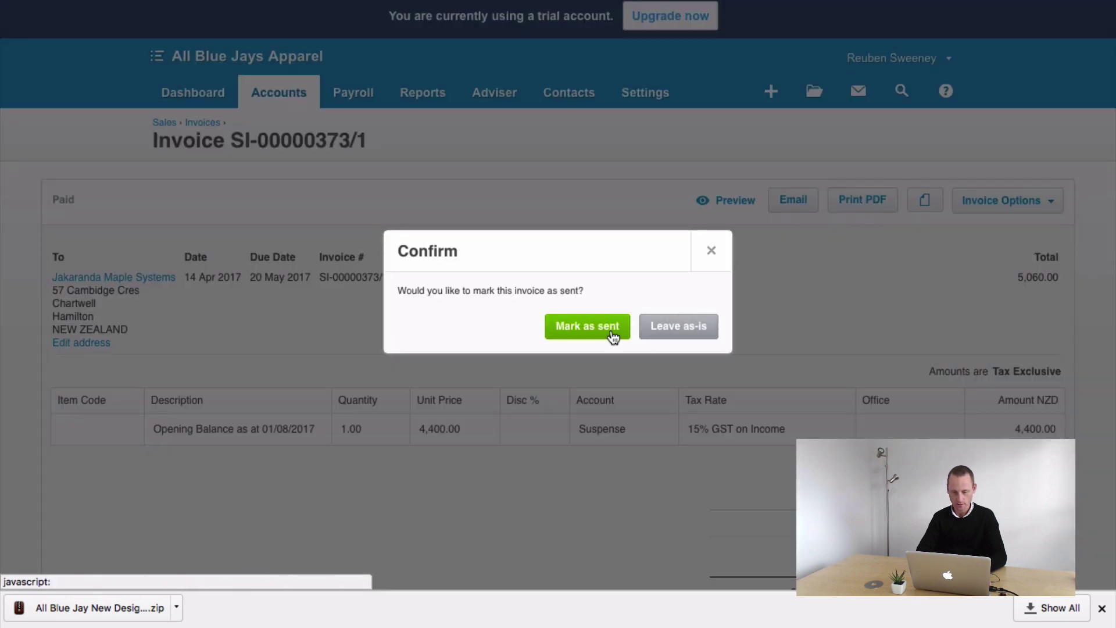
{"action": "left_click", "coordinate": [655, 329]}
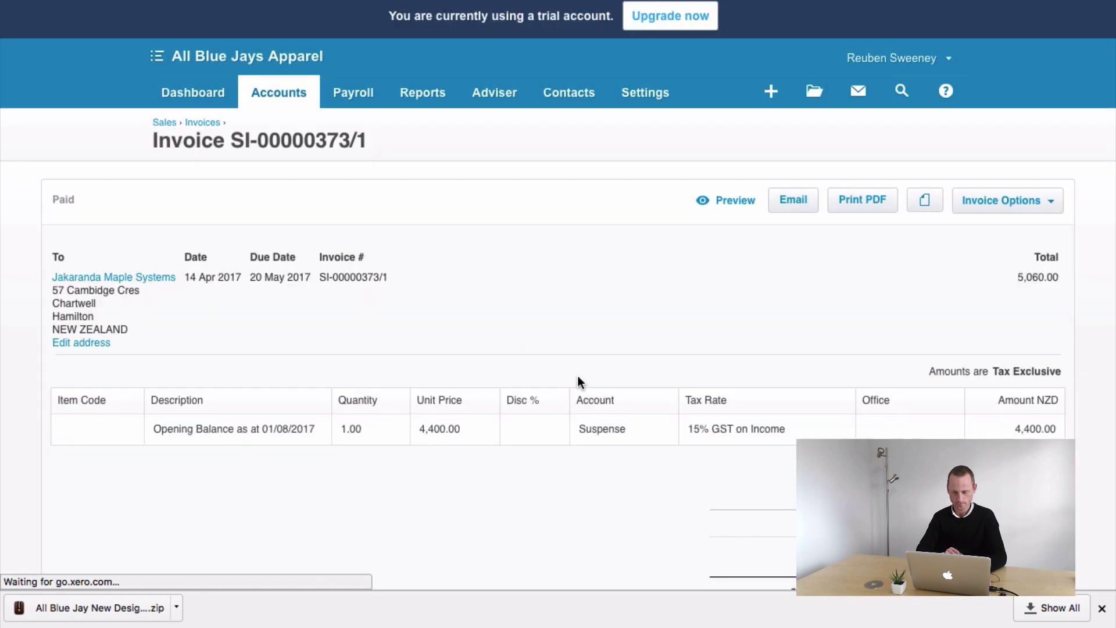
{"action": "scroll", "coordinate": [651, 432], "scroll_direction": "down", "scroll_amount": 3}
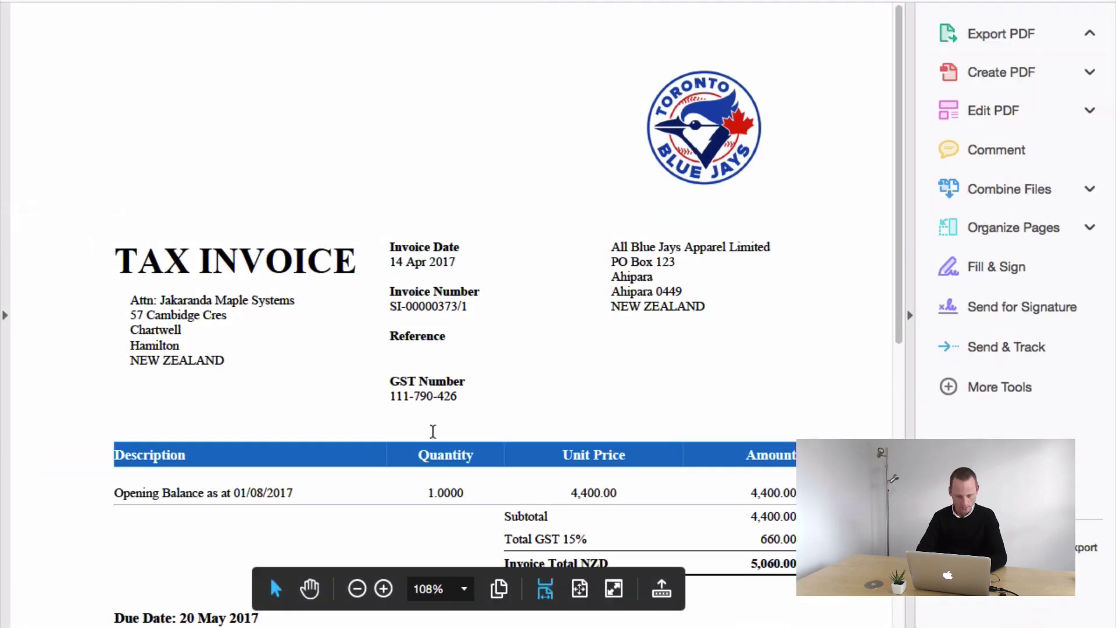
{"action": "scroll", "coordinate": [217, 232], "scroll_direction": "down", "scroll_amount": 5}
{"action": "left_click", "coordinate": [216, 226]}
{"action": "scroll", "coordinate": [262, 266], "scroll_direction": "up", "scroll_amount": 5}
{"action": "scroll", "coordinate": [261, 267], "scroll_direction": "down", "scroll_amount": 1}
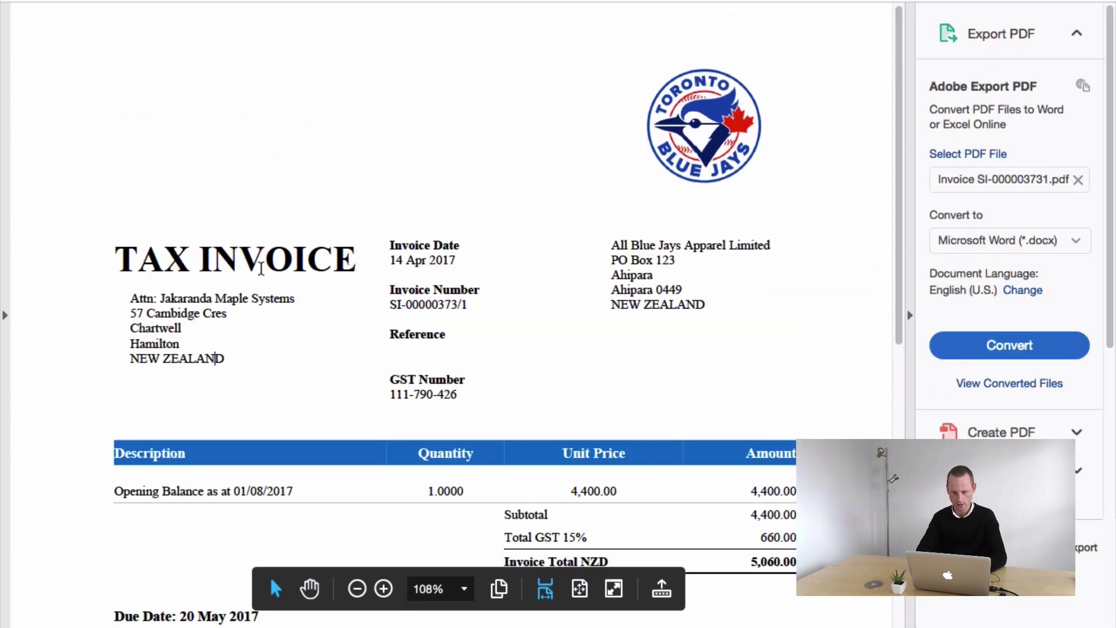
{"action": "scroll", "coordinate": [261, 268], "scroll_direction": "down", "scroll_amount": 4}
{"action": "scroll", "coordinate": [261, 268], "scroll_direction": "up", "scroll_amount": 4}
{"action": "key", "text": "ctrl+Left"}
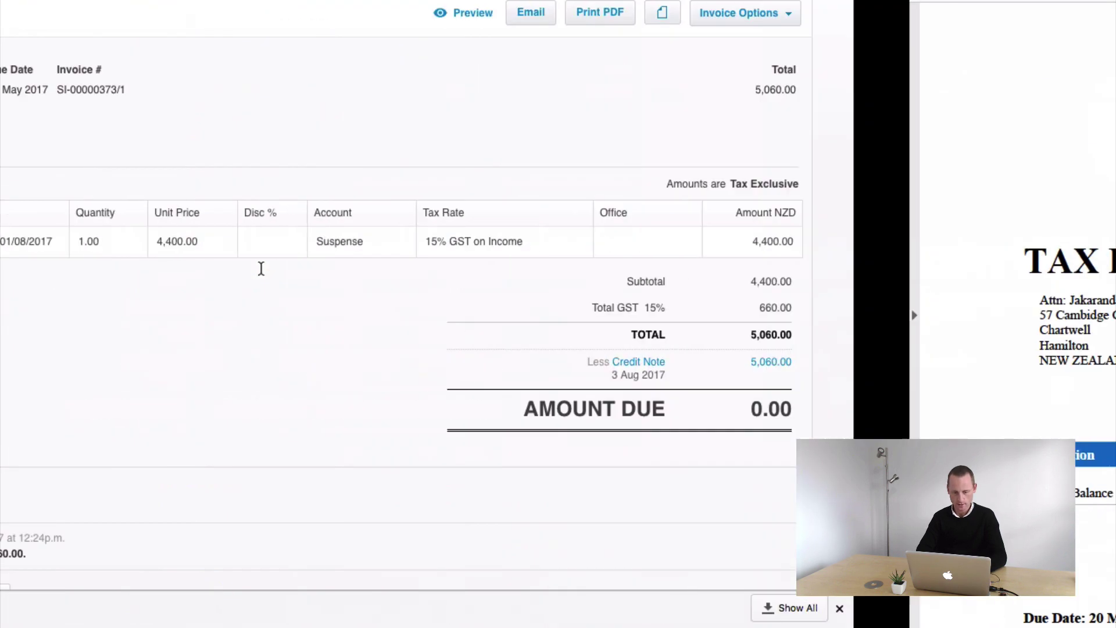
{"action": "scroll", "coordinate": [625, 381], "scroll_direction": "up", "scroll_amount": 5}
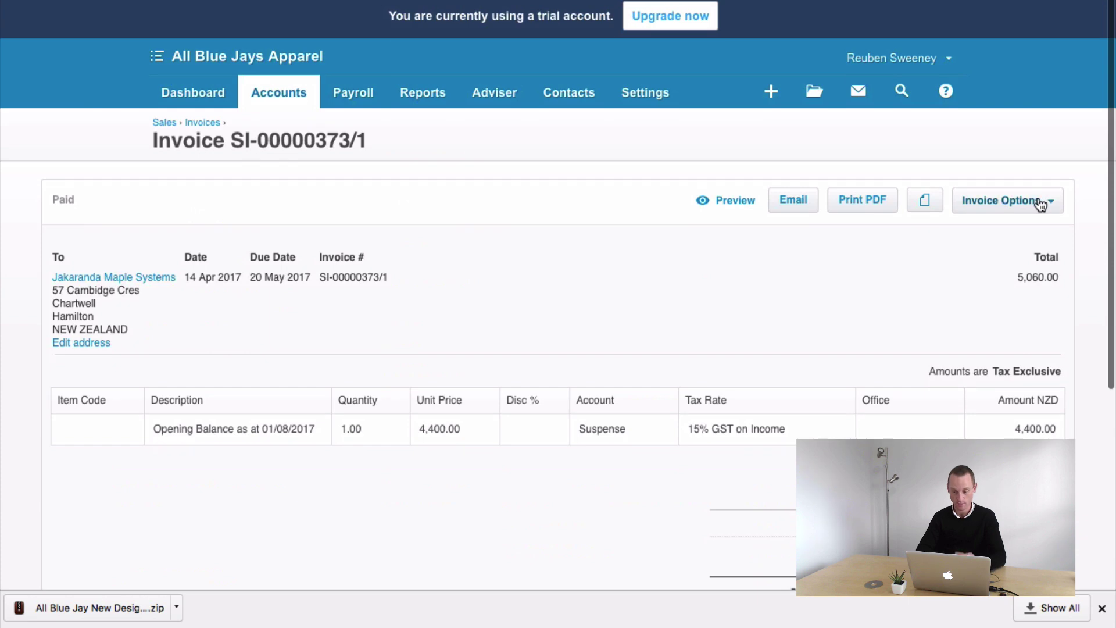
- Edit SI-00000373/1, keep the All Blue Jay New Design theme, and Print PDF leaving status as-is
{"action": "left_click", "coordinate": [1041, 203]}
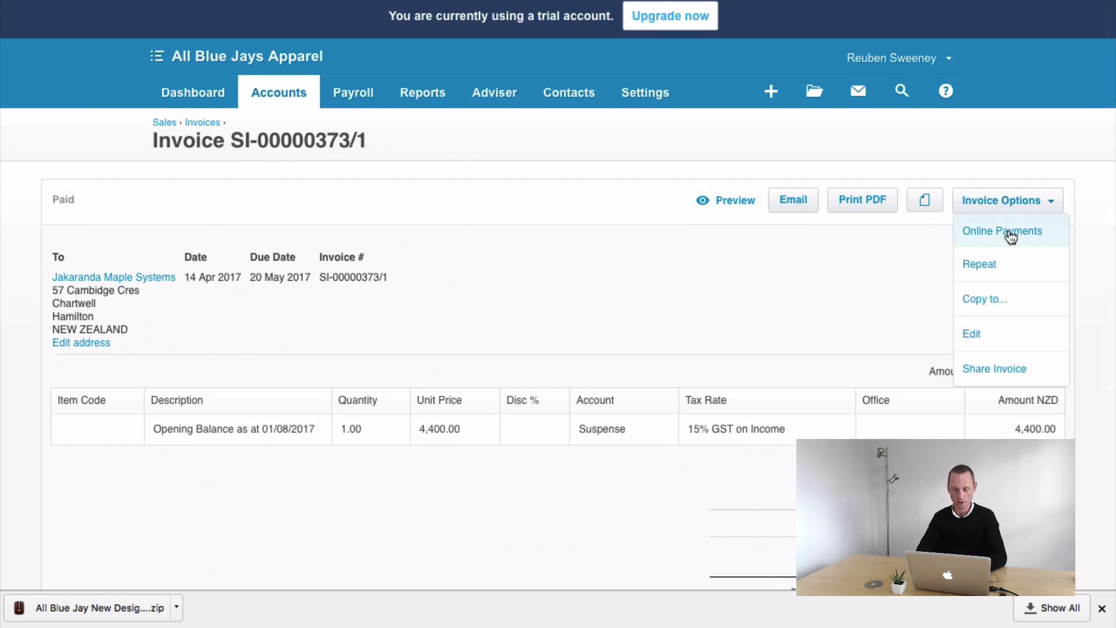
{"action": "left_click", "coordinate": [975, 337]}
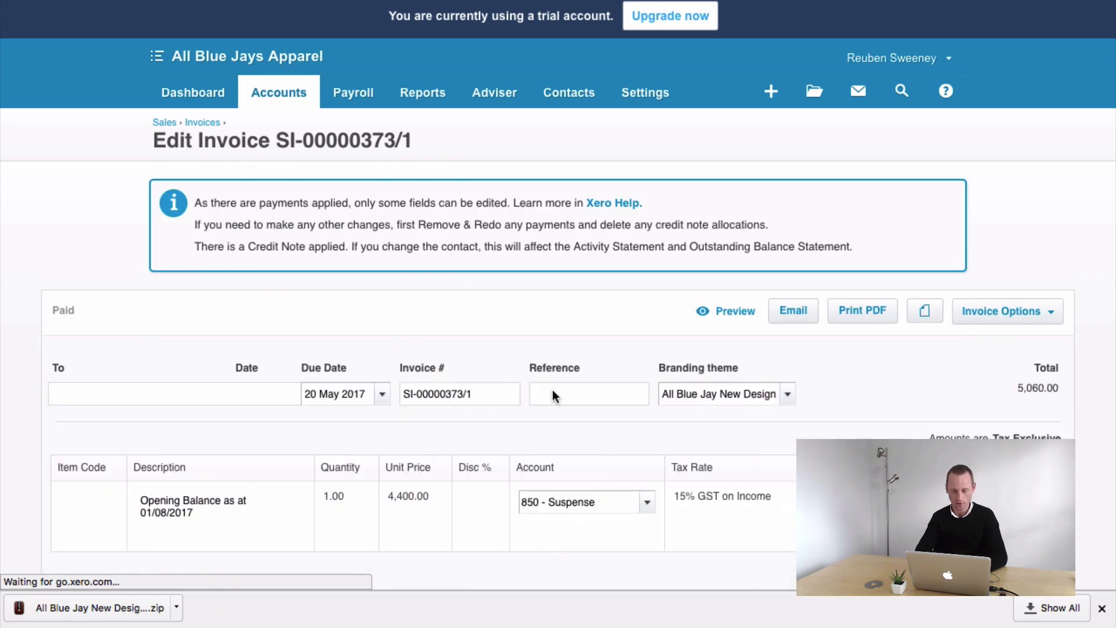
{"action": "scroll", "coordinate": [552, 389], "scroll_direction": "down", "scroll_amount": 5}
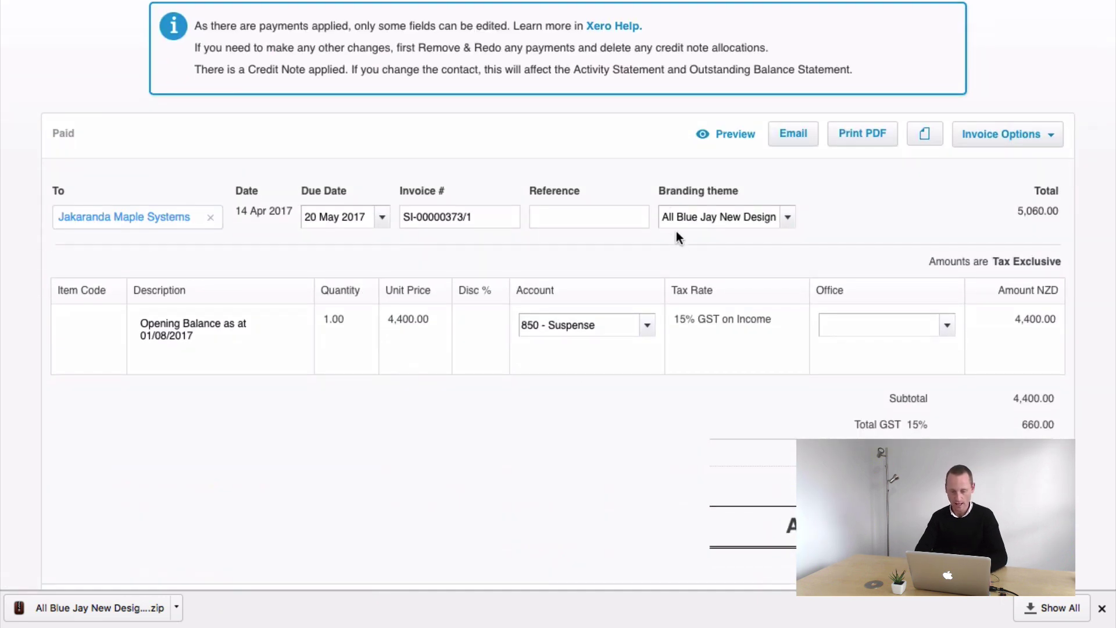
{"action": "left_click_drag", "start_coordinate": [658, 192], "coordinate": [739, 193]}
{"action": "left_click", "coordinate": [773, 213]}
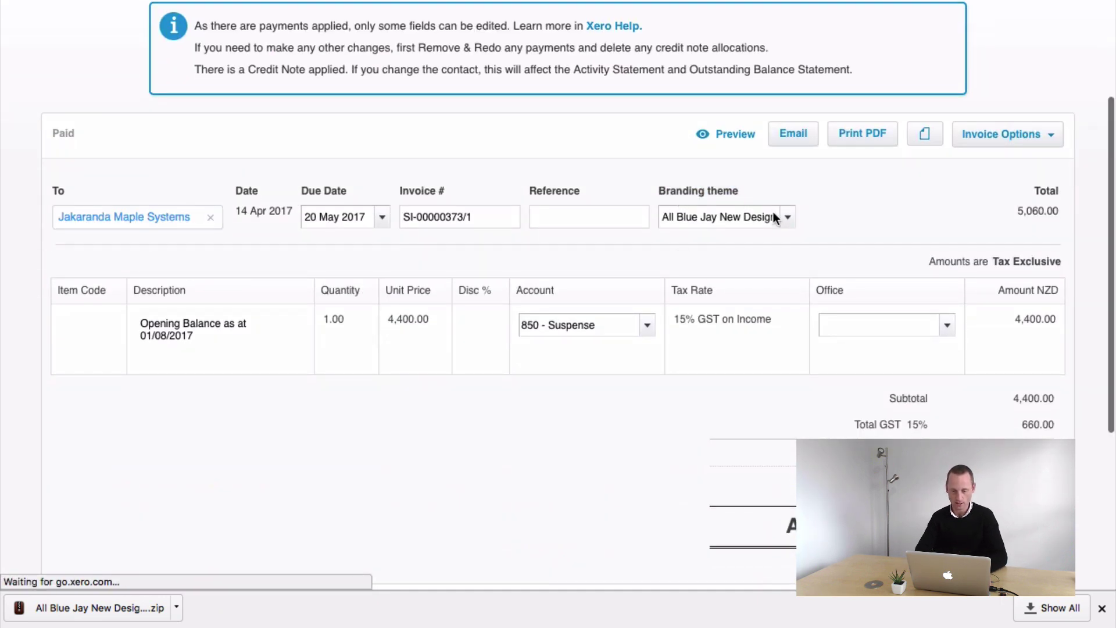
{"action": "left_click", "coordinate": [773, 217]}
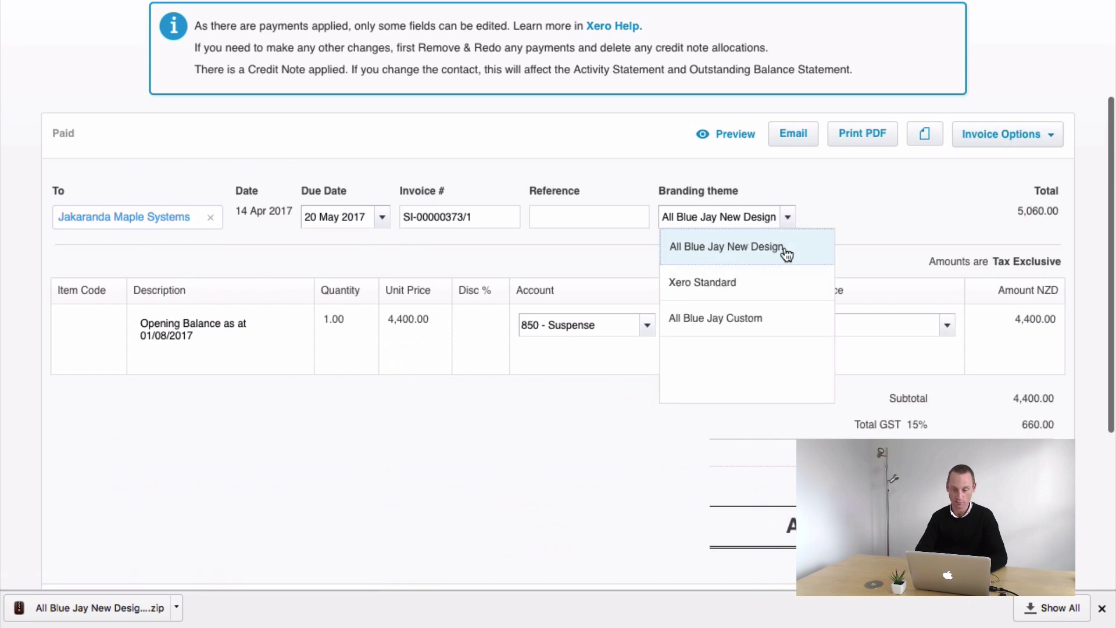
{"action": "left_click", "coordinate": [858, 224]}
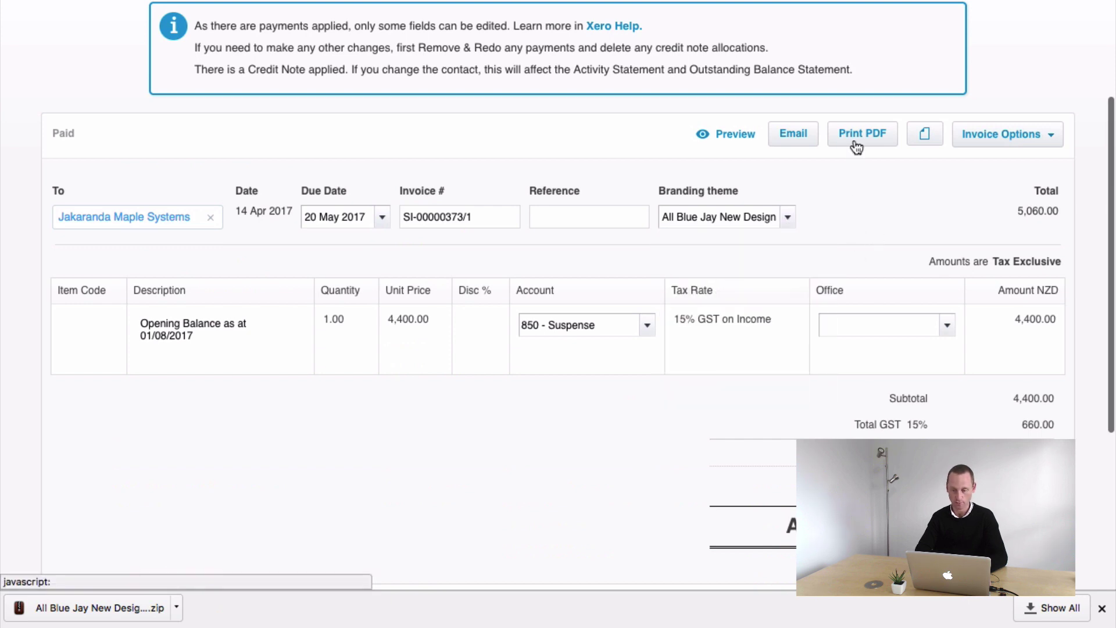
{"action": "left_click", "coordinate": [857, 137]}
{"action": "left_click", "coordinate": [701, 334]}
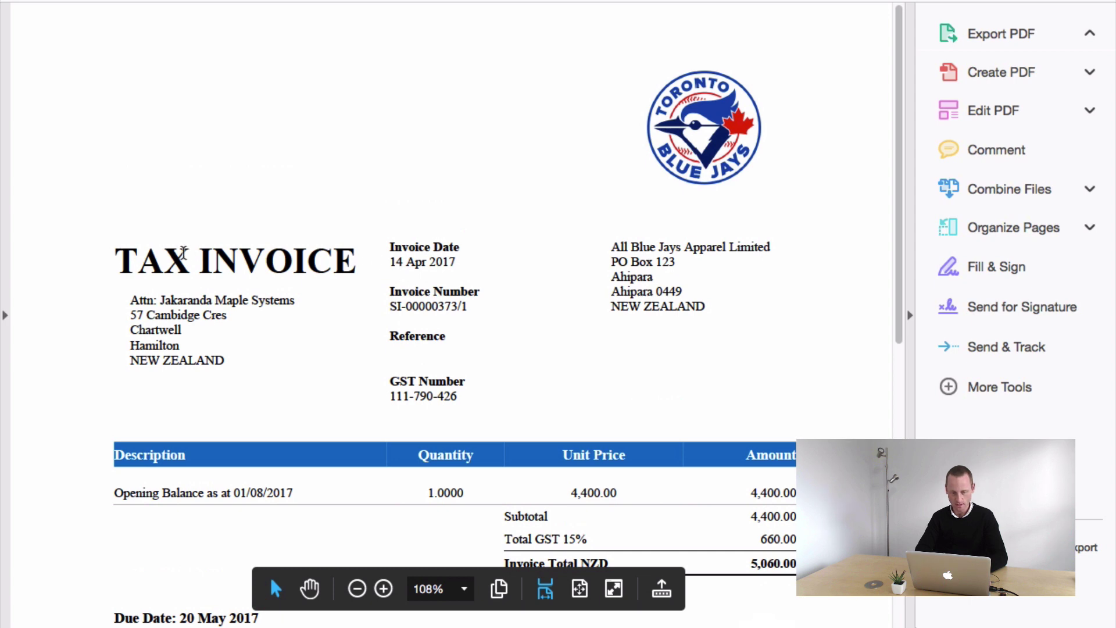
- Review the printed PDF's heading, 1.0000 quantity, due date and bank payment text
{"action": "left_click_drag", "start_coordinate": [184, 254], "coordinate": [645, 352]}
{"action": "left_click", "coordinate": [644, 352]}
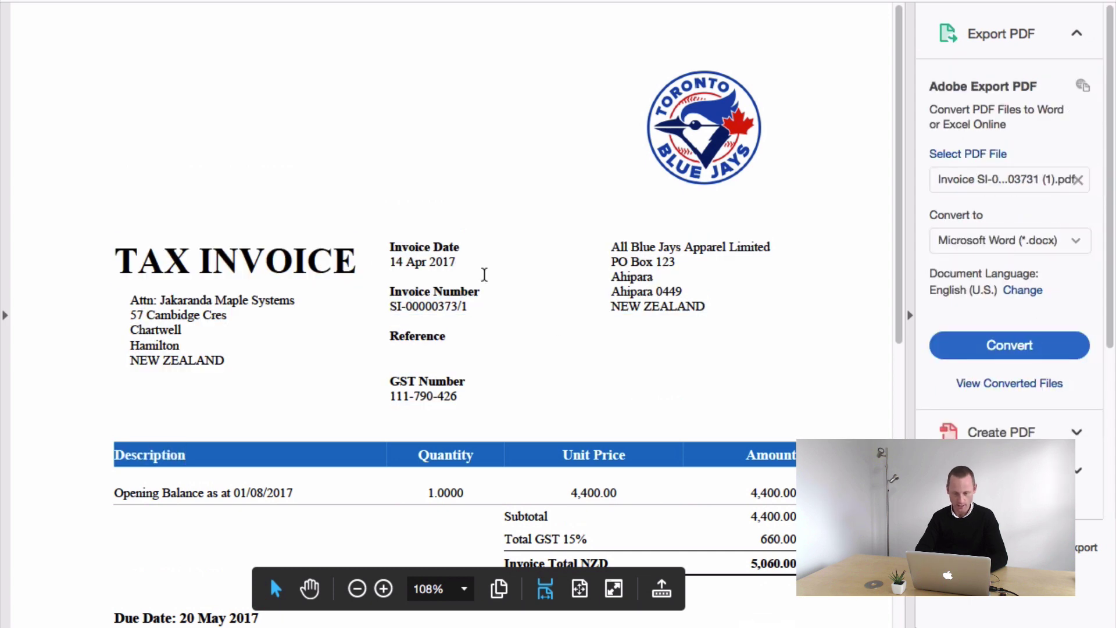
{"action": "scroll", "coordinate": [485, 274], "scroll_direction": "down", "scroll_amount": 2}
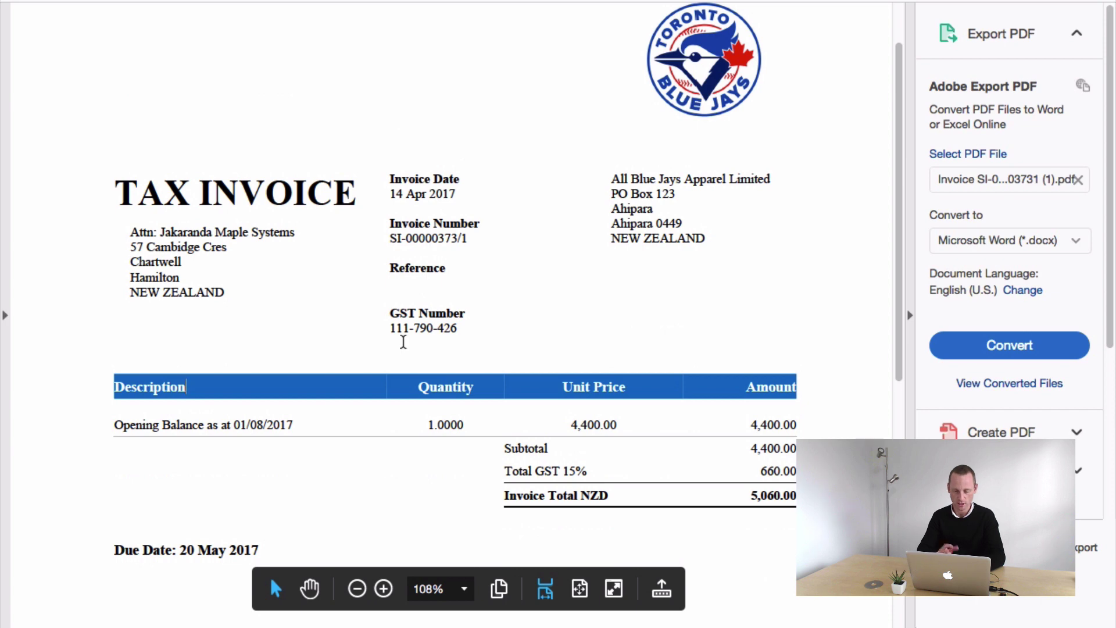
{"action": "scroll", "coordinate": [424, 308], "scroll_direction": "down", "scroll_amount": 5}
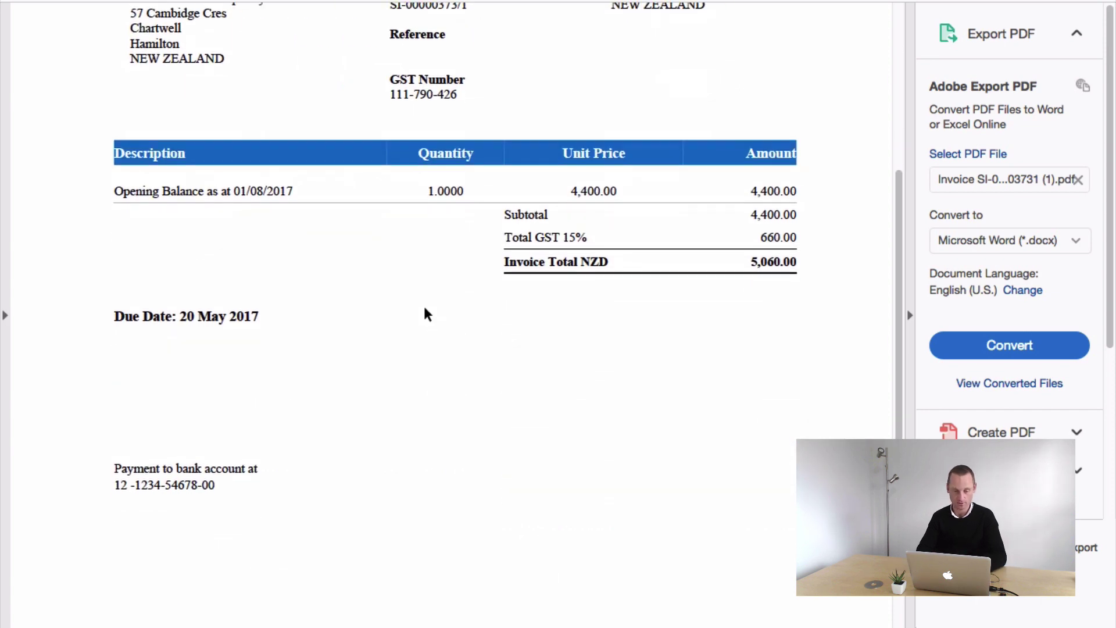
{"action": "scroll", "coordinate": [425, 311], "scroll_direction": "up", "scroll_amount": 4}
{"action": "scroll", "coordinate": [423, 306], "scroll_direction": "up", "scroll_amount": 2}
{"action": "scroll", "coordinate": [424, 306], "scroll_direction": "down", "scroll_amount": 3}
{"action": "scroll", "coordinate": [424, 305], "scroll_direction": "up", "scroll_amount": 3}
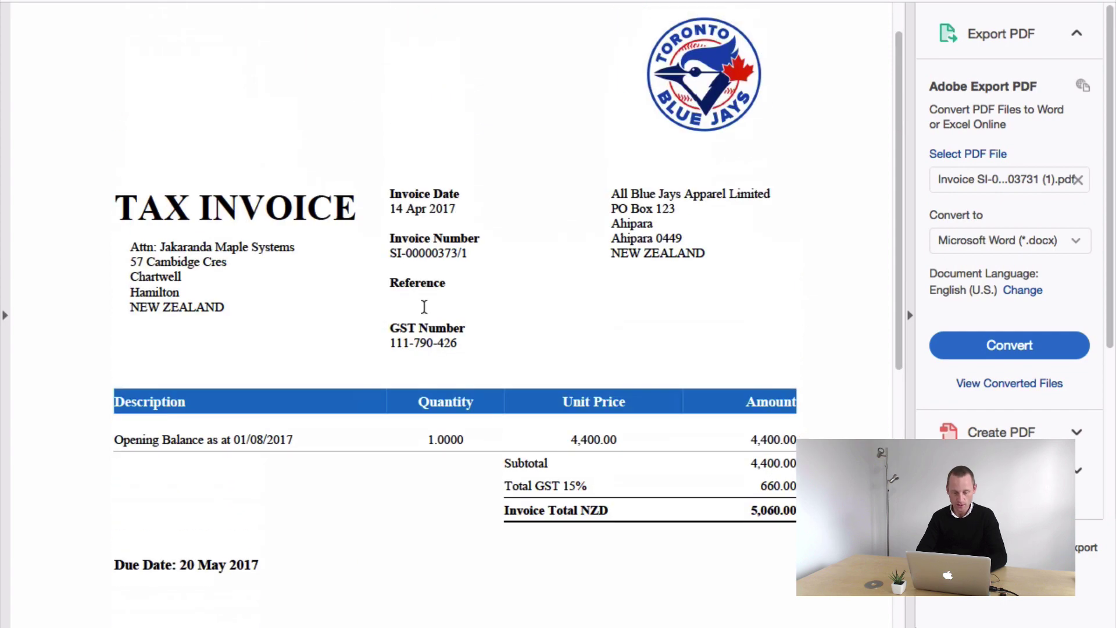
{"action": "scroll", "coordinate": [424, 307], "scroll_direction": "down", "scroll_amount": 2}
{"action": "left_click_drag", "start_coordinate": [430, 368], "coordinate": [471, 374]}
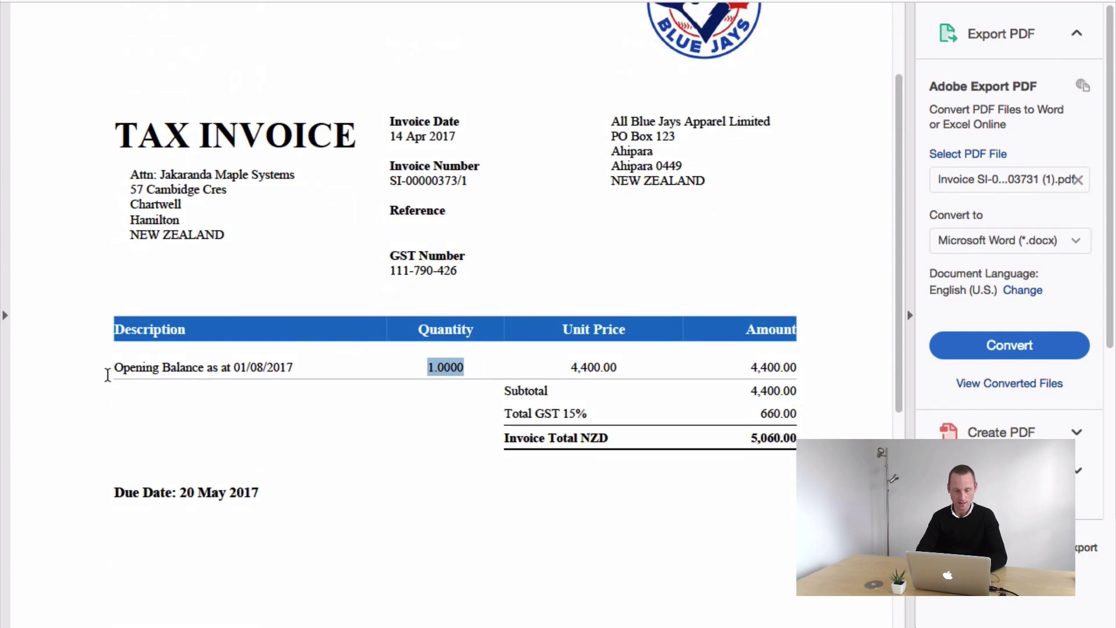
{"action": "left_click_drag", "start_coordinate": [108, 375], "coordinate": [282, 389]}
{"action": "scroll", "coordinate": [281, 396], "scroll_direction": "down", "scroll_amount": 9}
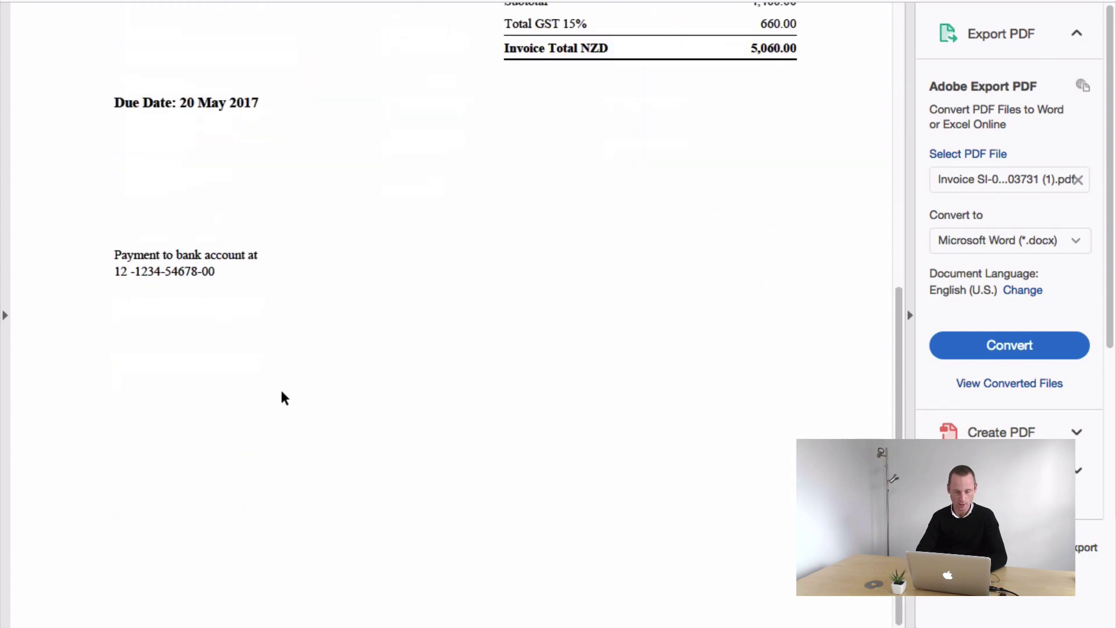
{"action": "scroll", "coordinate": [281, 396], "scroll_direction": "up", "scroll_amount": 2}
{"action": "left_click", "coordinate": [192, 269]}
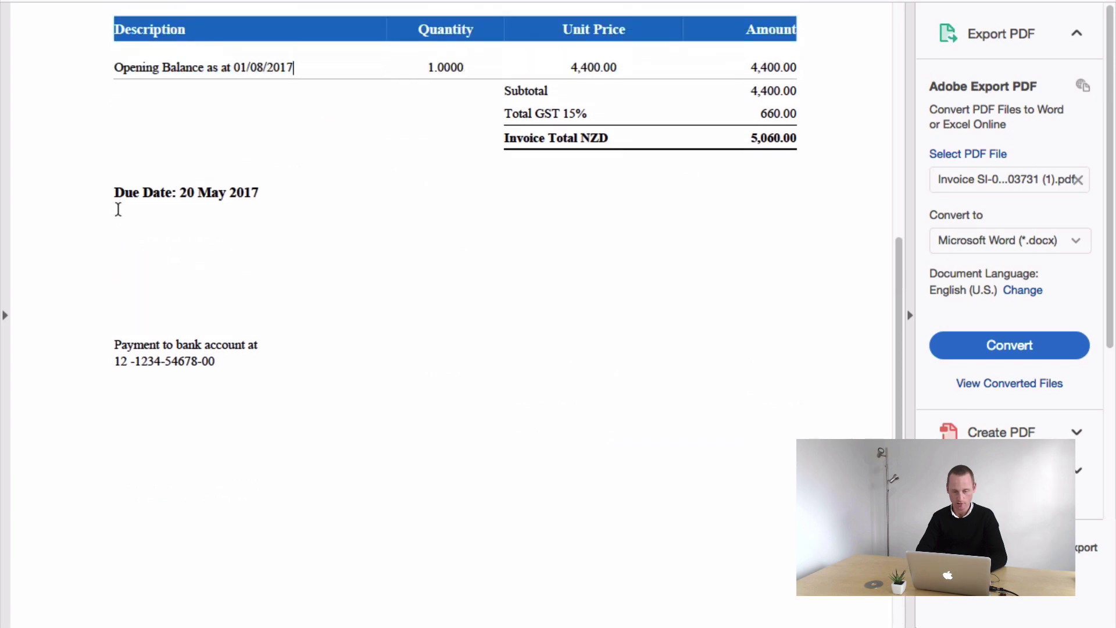
{"action": "left_click_drag", "start_coordinate": [118, 210], "coordinate": [266, 356]}
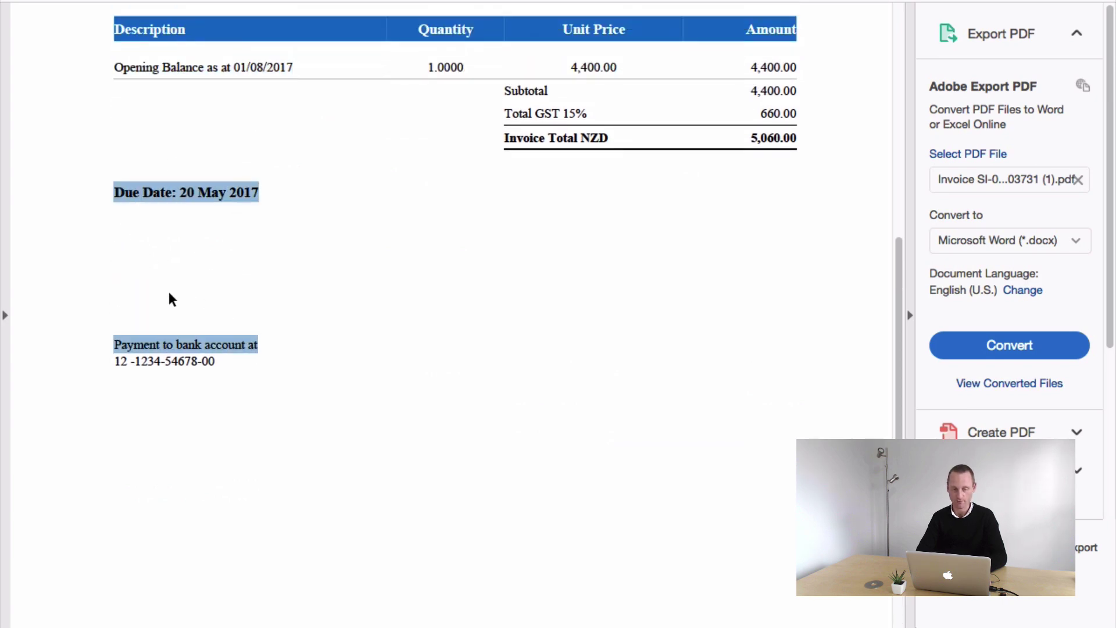
{"action": "left_click", "coordinate": [234, 274]}
{"action": "scroll", "coordinate": [502, 257], "scroll_direction": "up", "scroll_amount": 1}
{"action": "scroll", "coordinate": [500, 250], "scroll_direction": "up", "scroll_amount": 4}
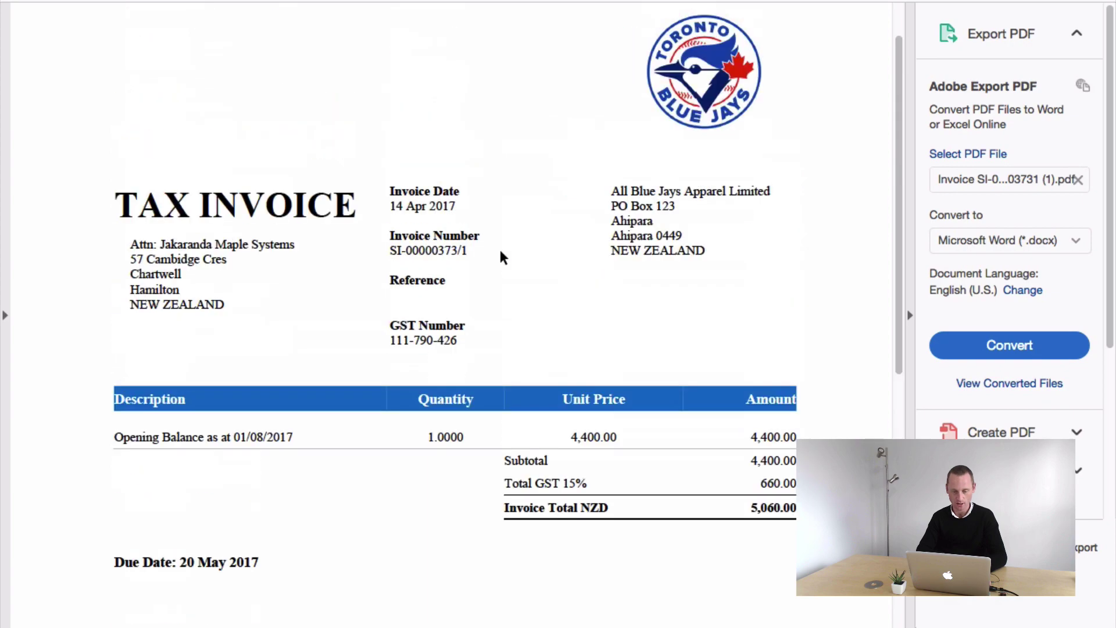
{"action": "scroll", "coordinate": [500, 250], "scroll_direction": "down", "scroll_amount": 5}
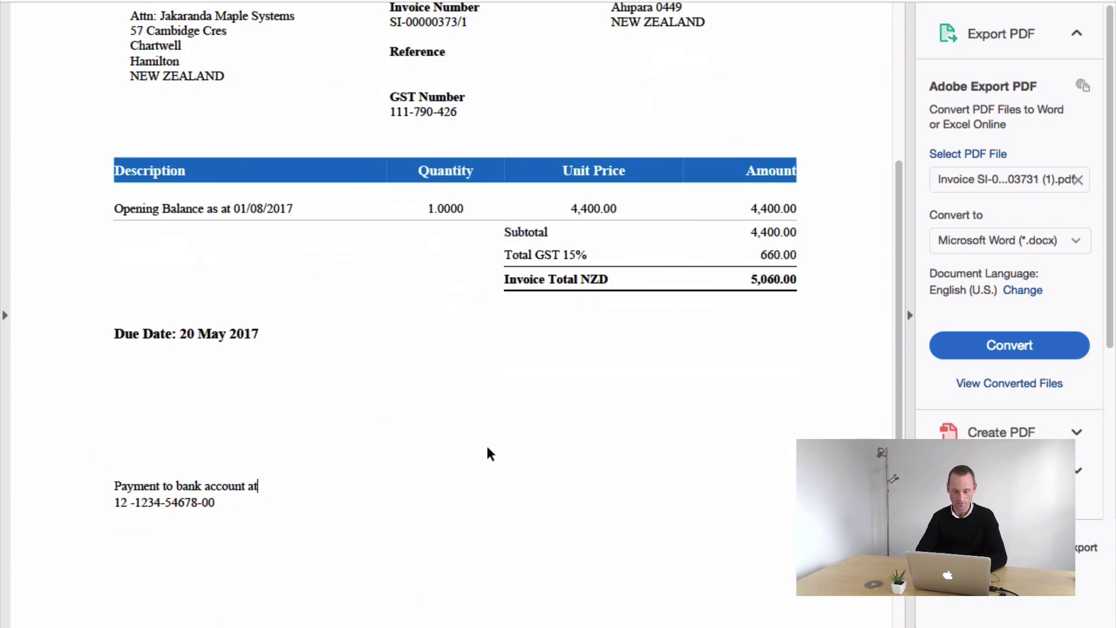
{"action": "scroll", "coordinate": [489, 454], "scroll_direction": "up", "scroll_amount": 5}
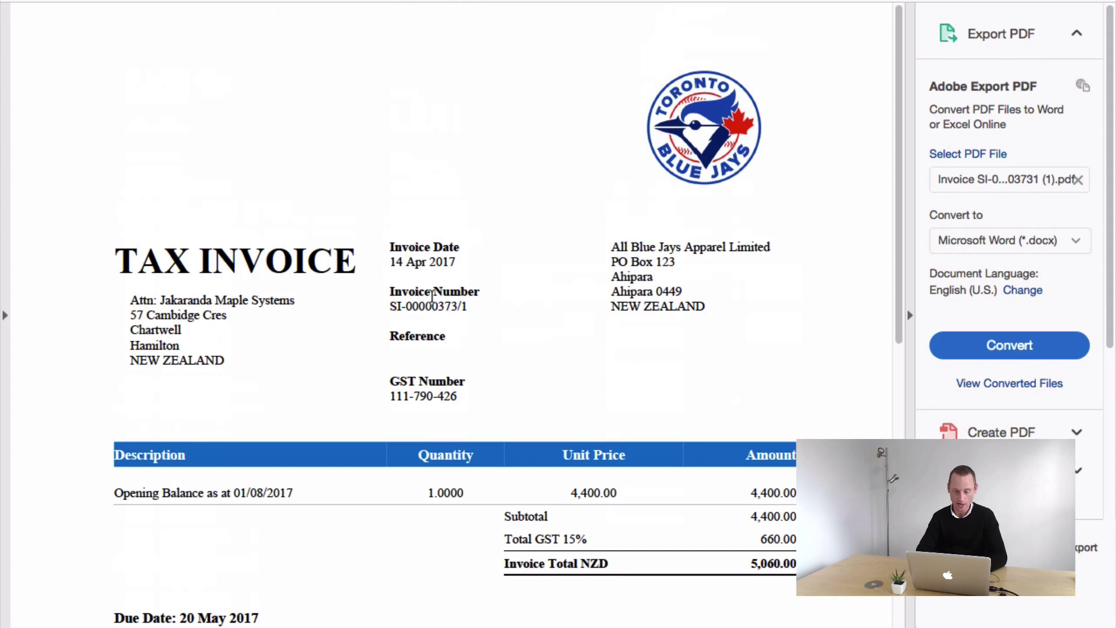
- Open Xero's Invoice Settings page in the browser
{"action": "key", "text": "ctrl+Left"}
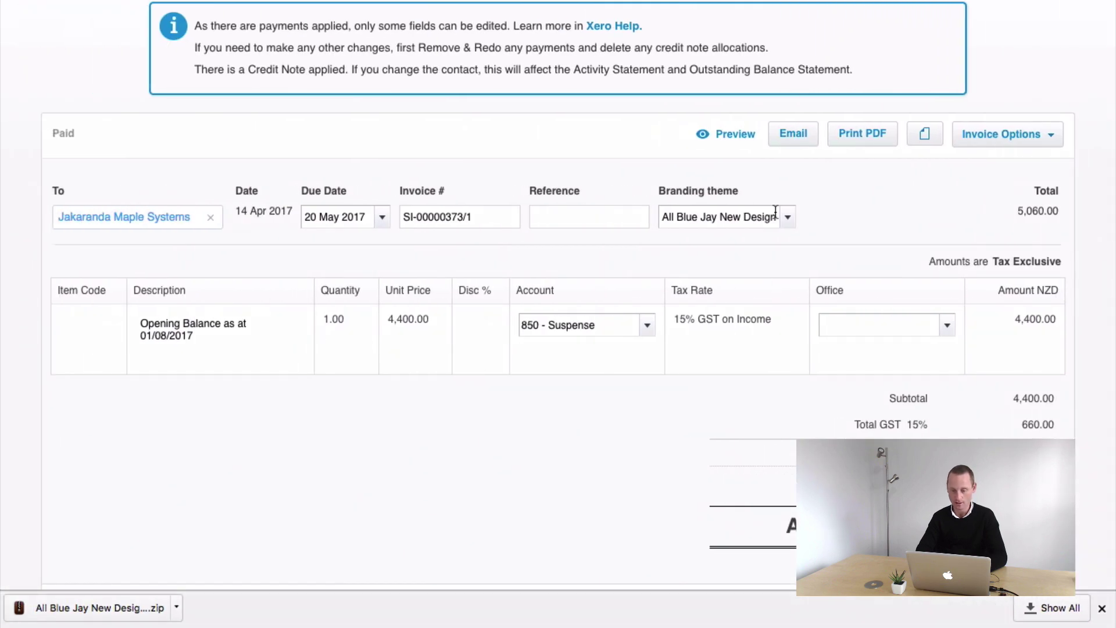
{"action": "scroll", "coordinate": [777, 212], "scroll_direction": "up", "scroll_amount": 4}
{"action": "scroll", "coordinate": [727, 75], "scroll_direction": "down", "scroll_amount": 1}
{"action": "left_click", "coordinate": [639, 92]}
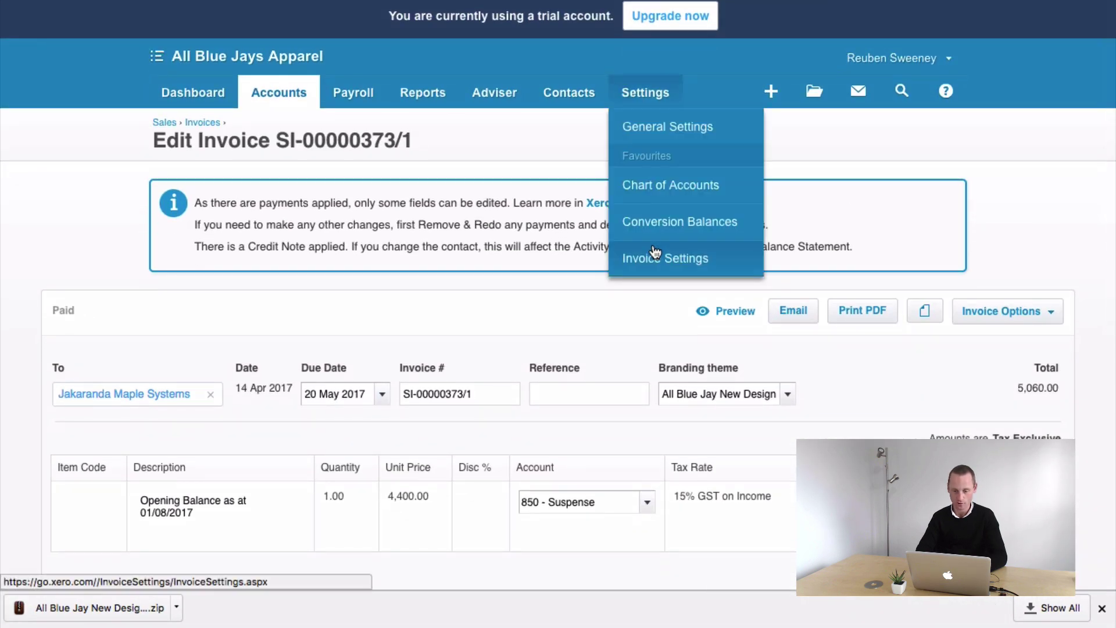
{"action": "left_click", "coordinate": [630, 257]}
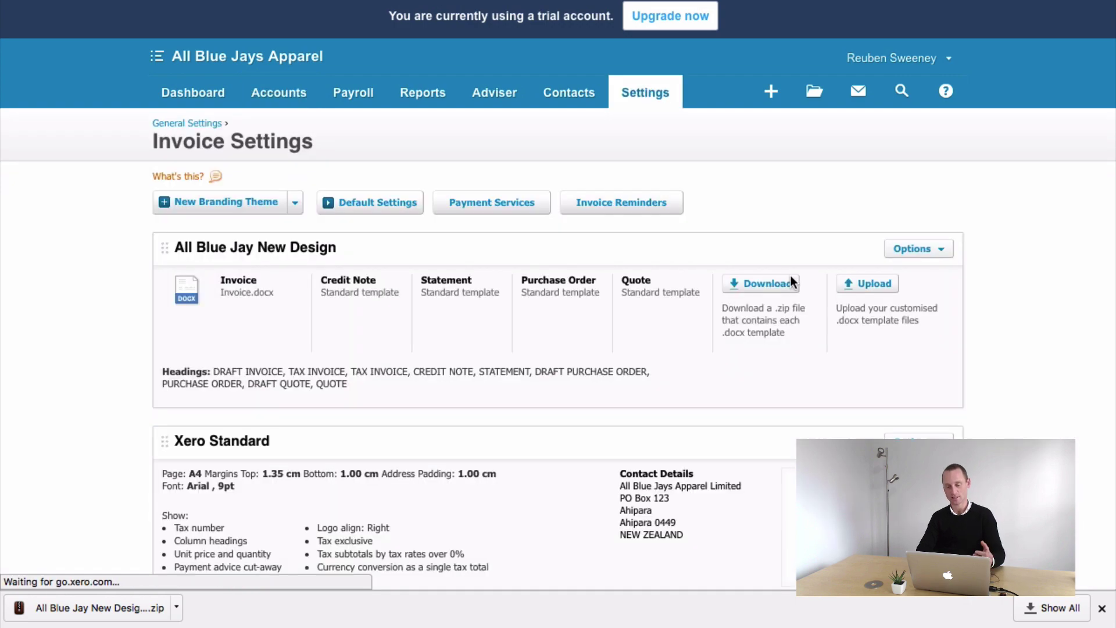
{"action": "key", "text": "ctrl+Right"}
{"action": "key", "text": "ctrl+Right"}
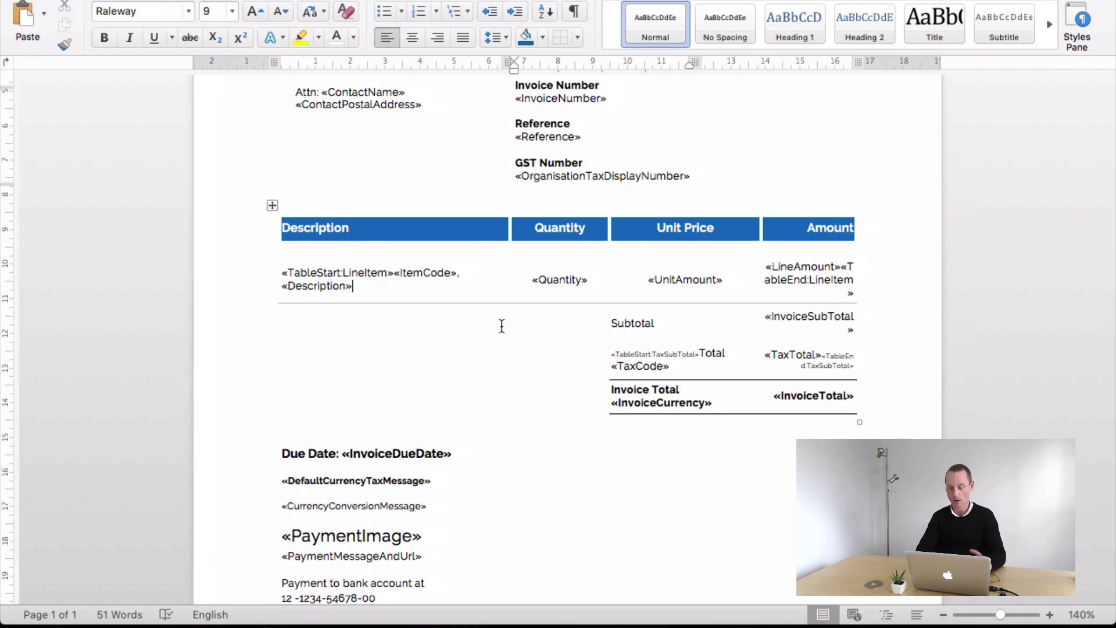
- Select the whole Word invoice template and set its font to Calibri
{"action": "key", "text": "ctrl+Left"}
{"action": "key", "text": "ctrl+Left"}
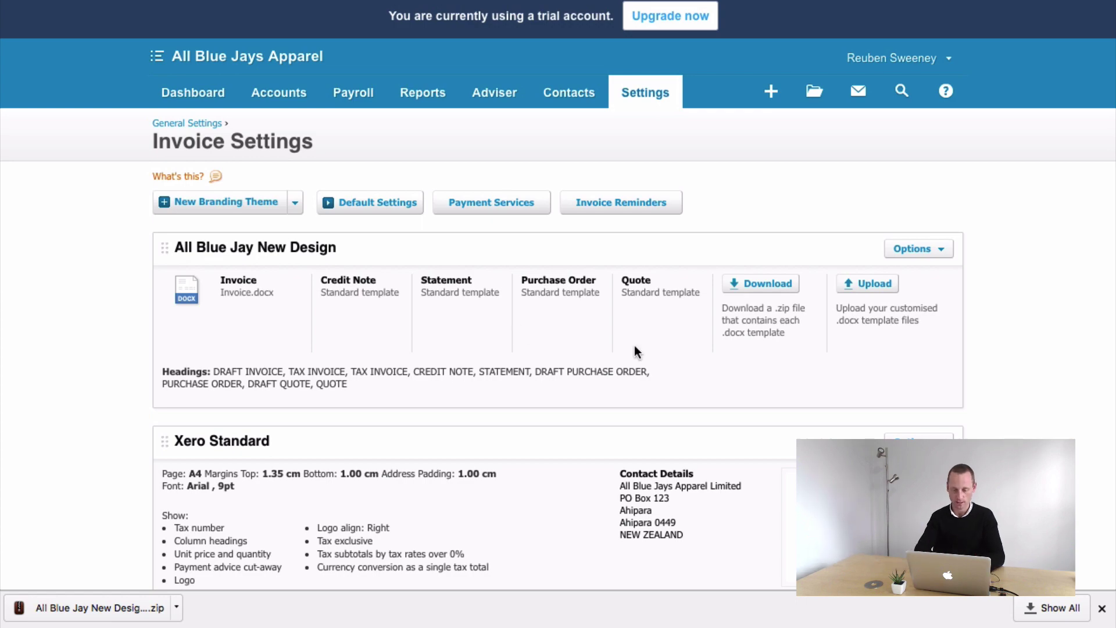
{"action": "key", "text": "ctrl+Right"}
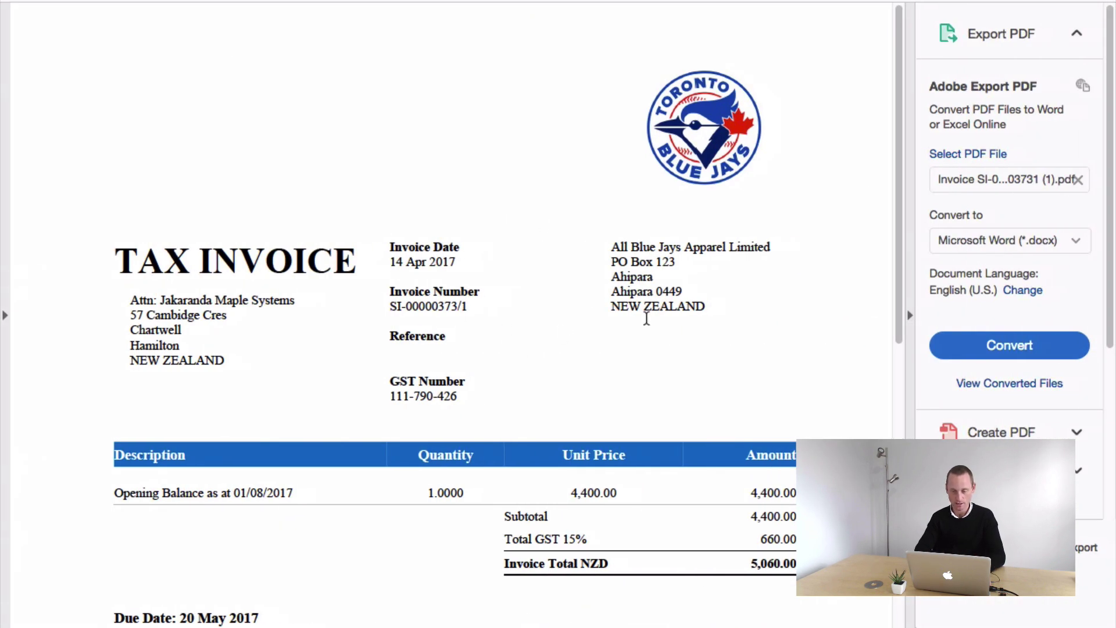
{"action": "key", "text": "ctrl+Right"}
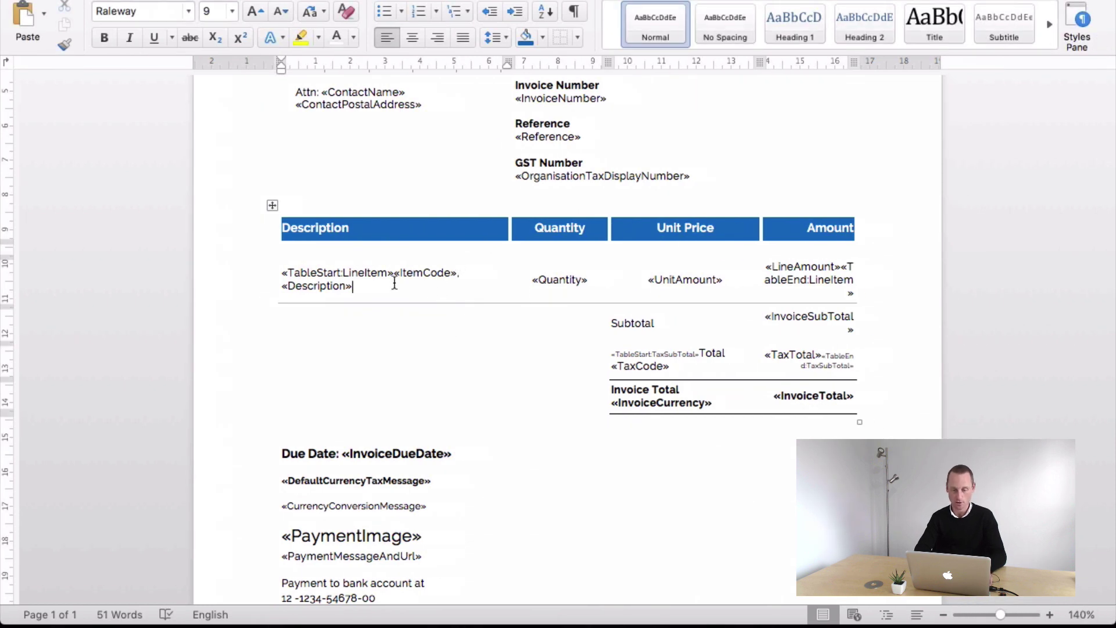
{"action": "key", "text": "super+a"}
{"action": "left_click", "coordinate": [189, 11]}
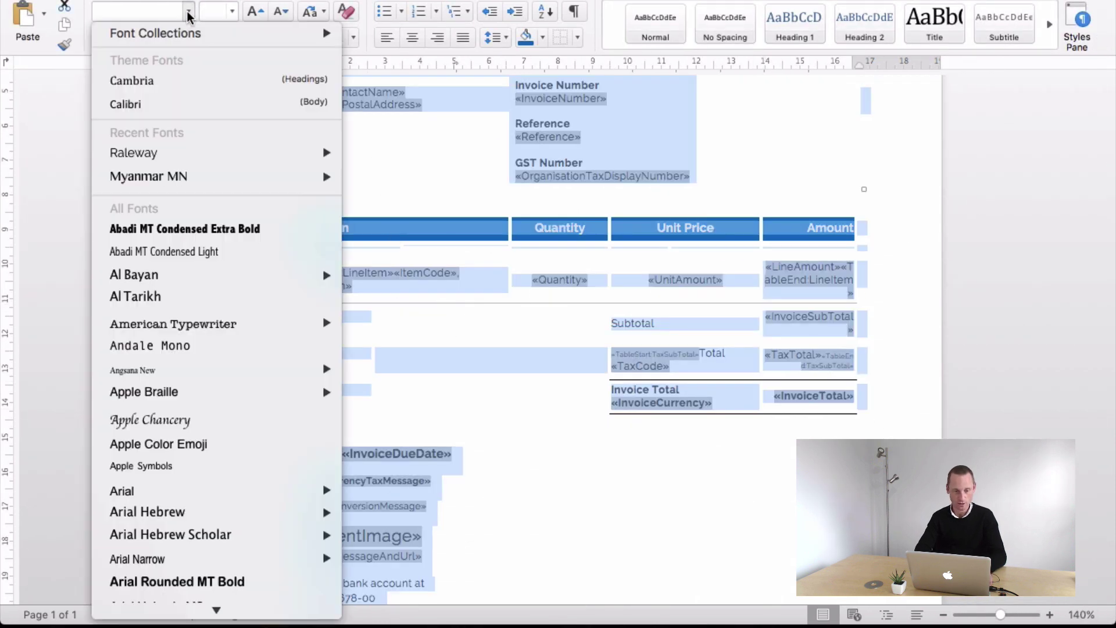
{"action": "left_click", "coordinate": [149, 103]}
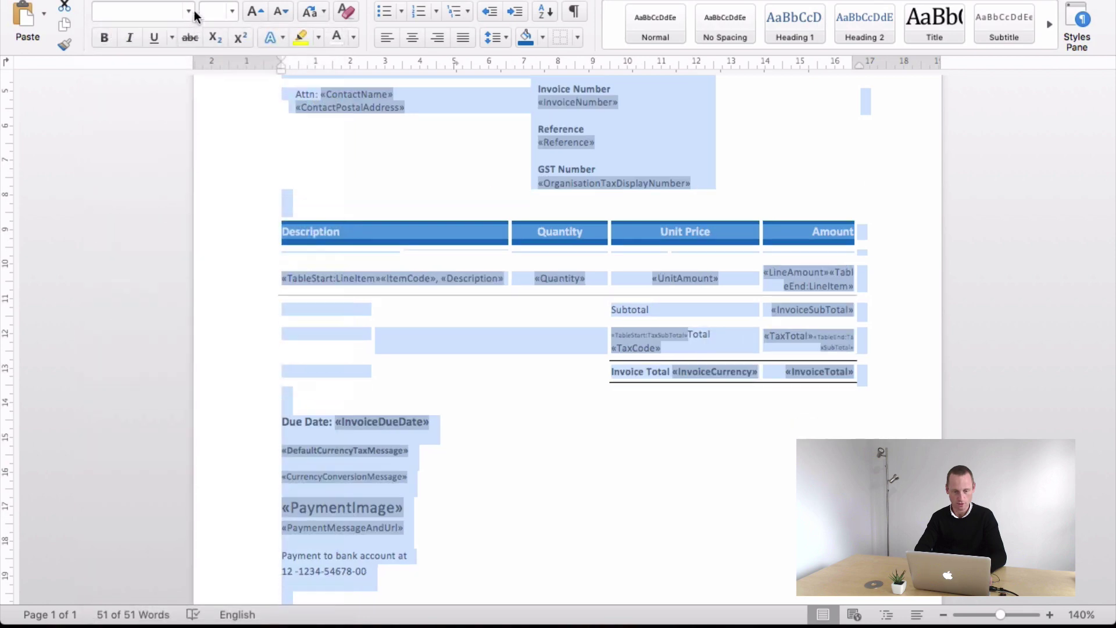
{"action": "left_click", "coordinate": [190, 12]}
{"action": "left_click", "coordinate": [557, 309]}
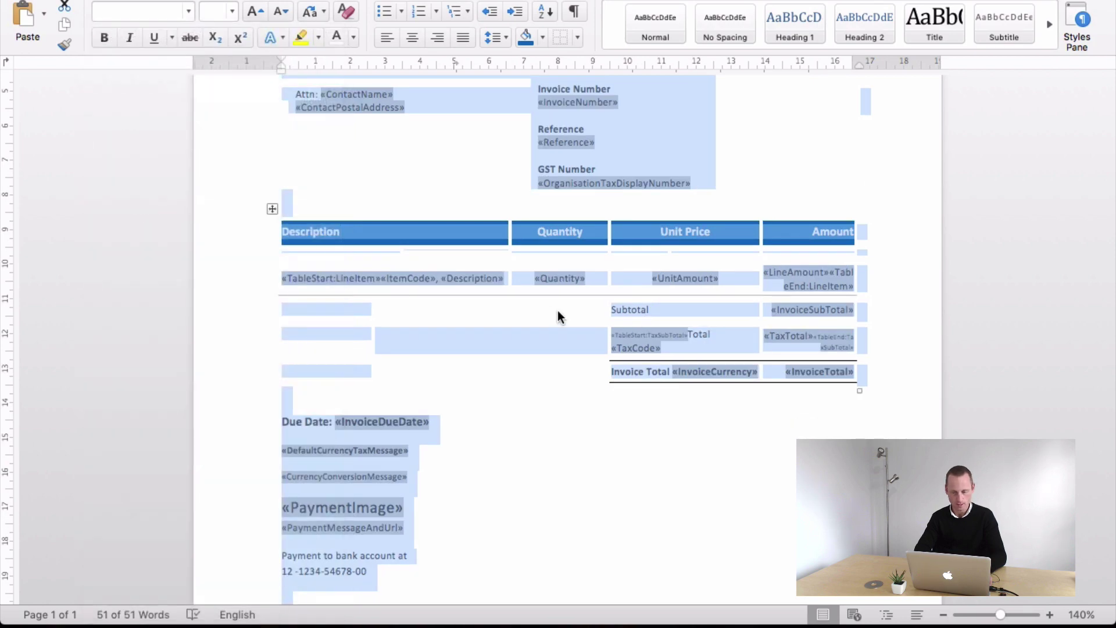
{"action": "left_click", "coordinate": [549, 300]}
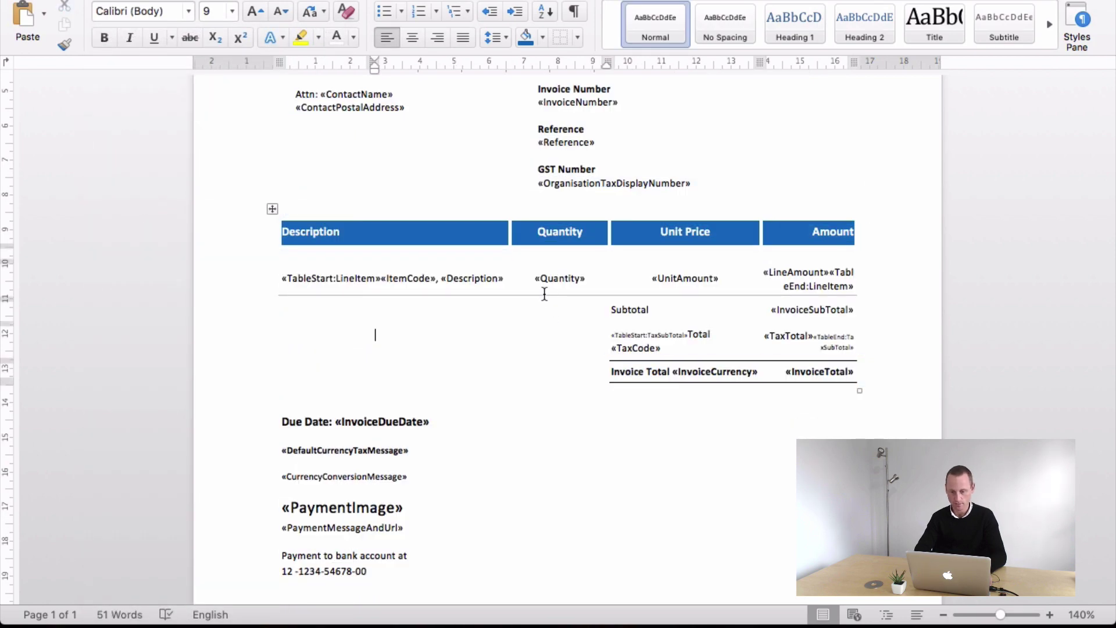
{"action": "key", "text": "ctrl+Left"}
{"action": "key", "text": "ctrl+Left"}
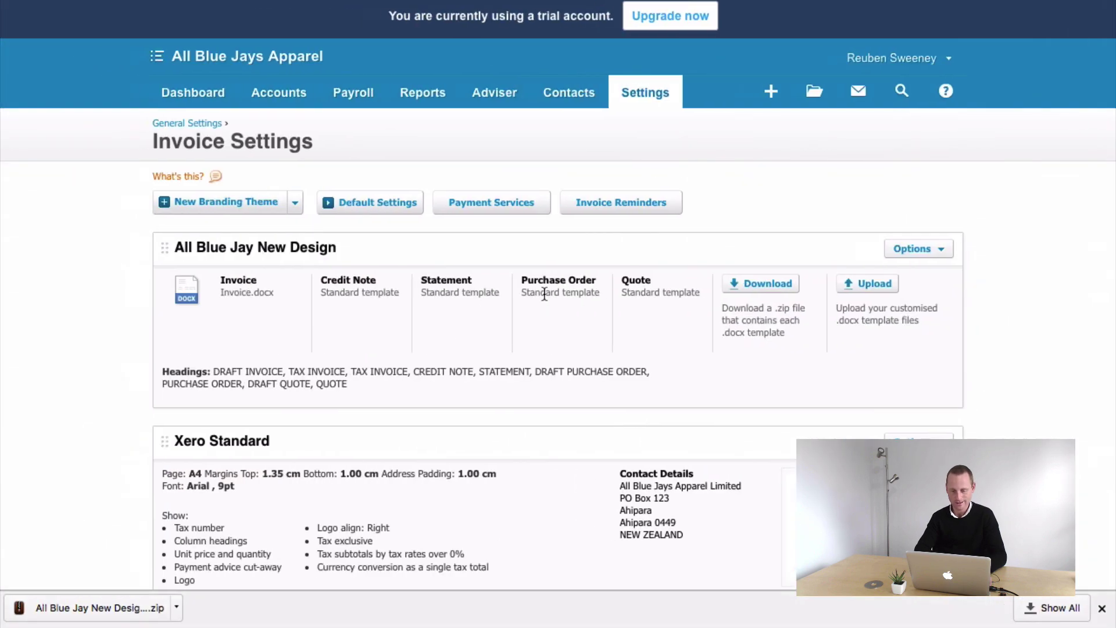
- Upload Invoice.docx as the invoice template for the All Blue Jay New Design theme
{"action": "left_click", "coordinate": [864, 283]}
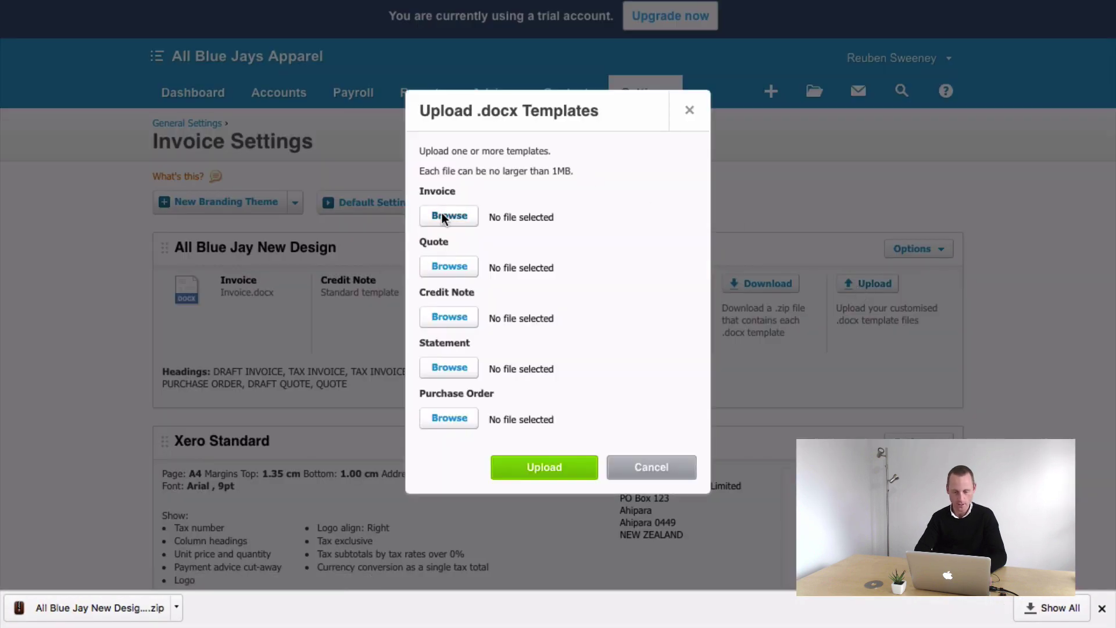
{"action": "left_click", "coordinate": [443, 216]}
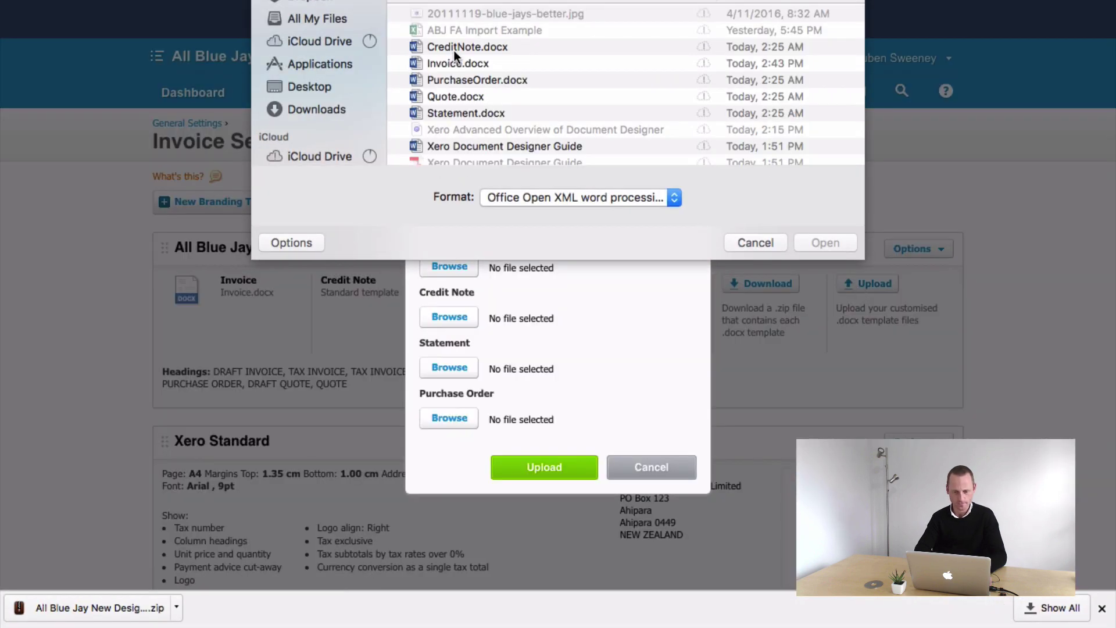
{"action": "left_click", "coordinate": [451, 62]}
{"action": "left_click", "coordinate": [825, 242]}
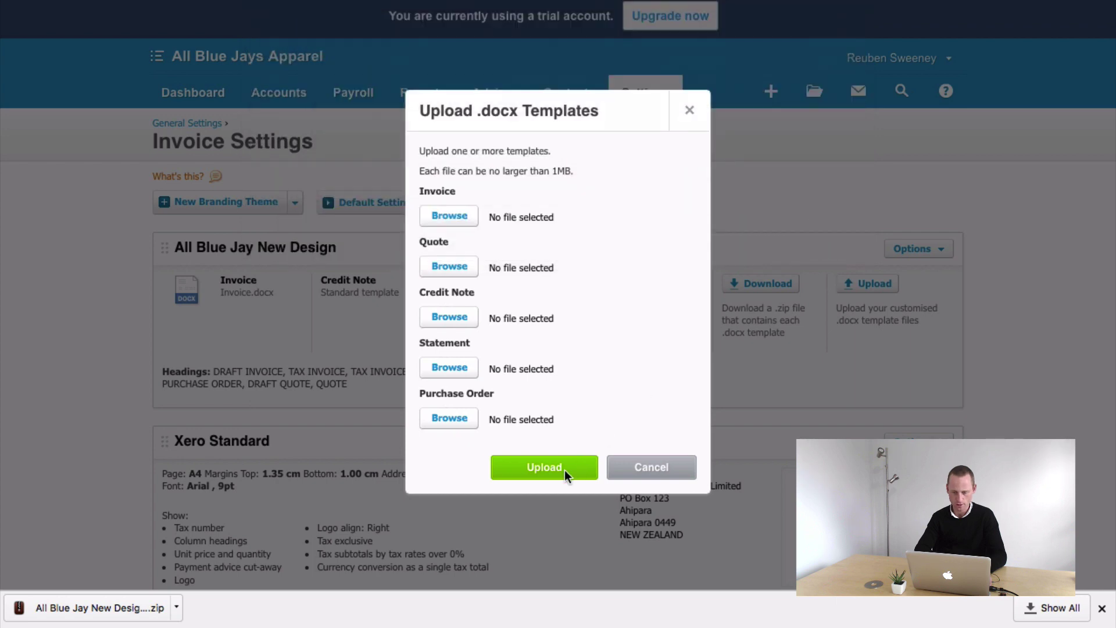
{"action": "left_click", "coordinate": [564, 468]}
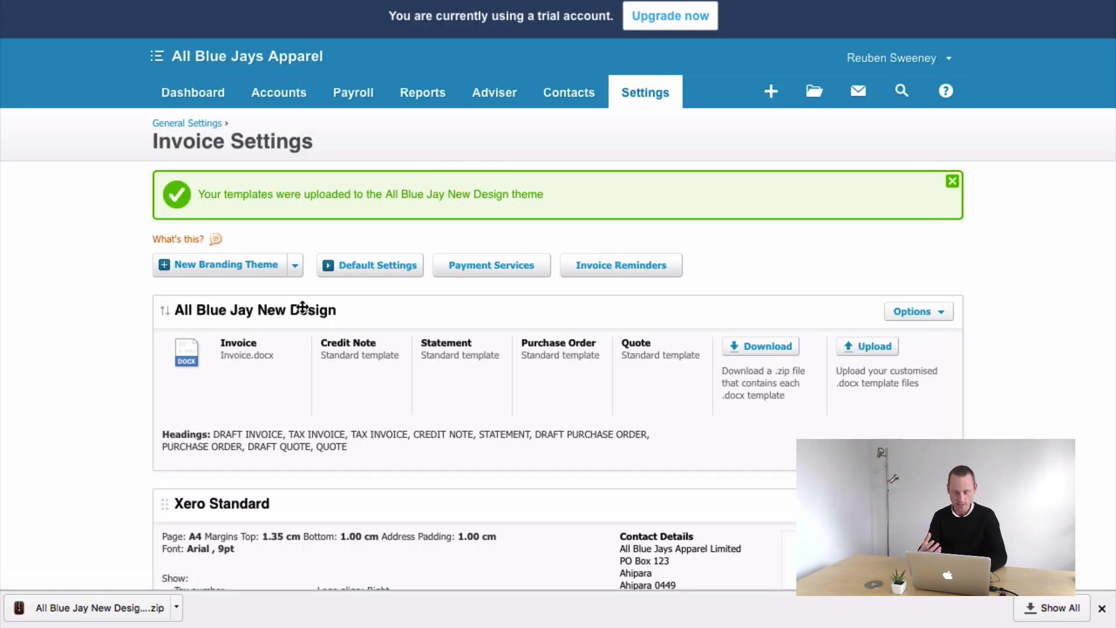
- Print invoice SI-00000373/1 to PDF from Sales, leaving it unmarked as sent
{"action": "mouse_move", "coordinate": [279, 93]}
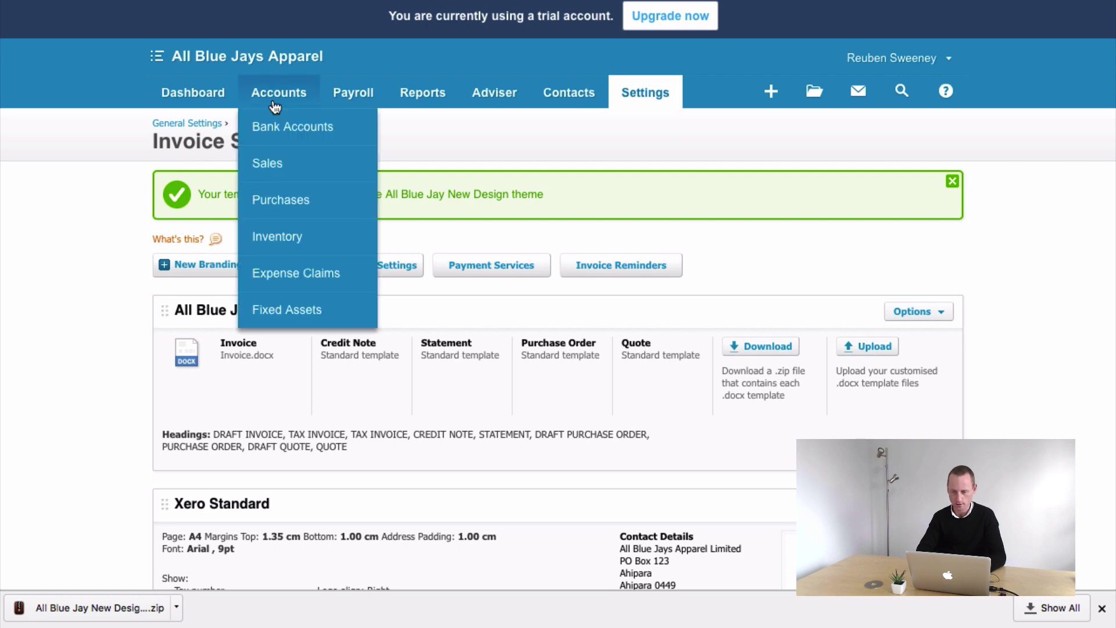
{"action": "left_click", "coordinate": [278, 163]}
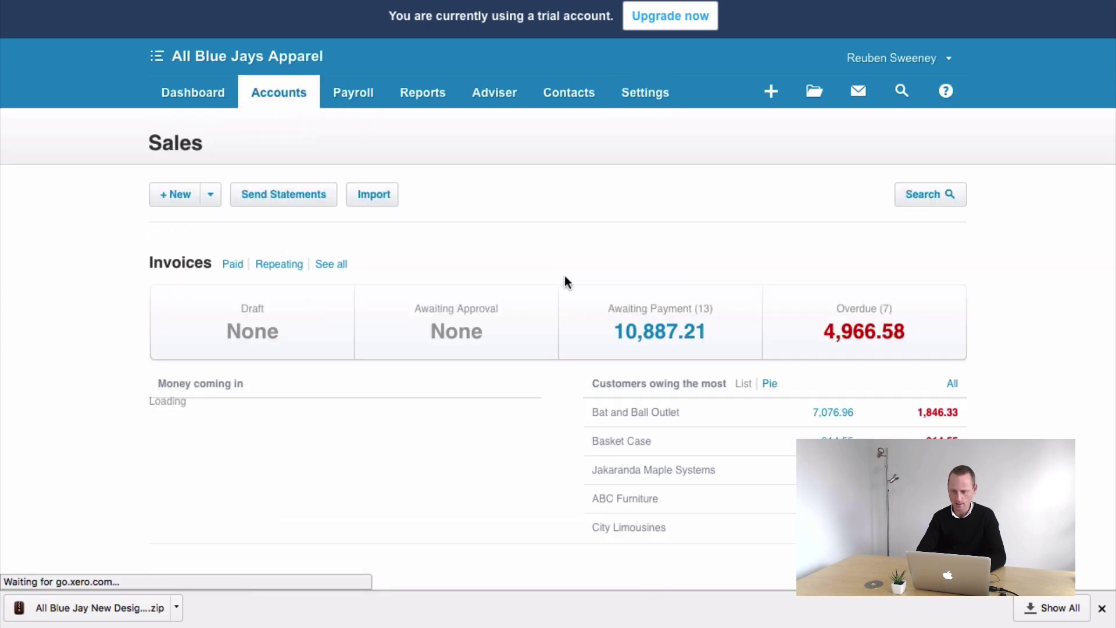
{"action": "left_click", "coordinate": [654, 470]}
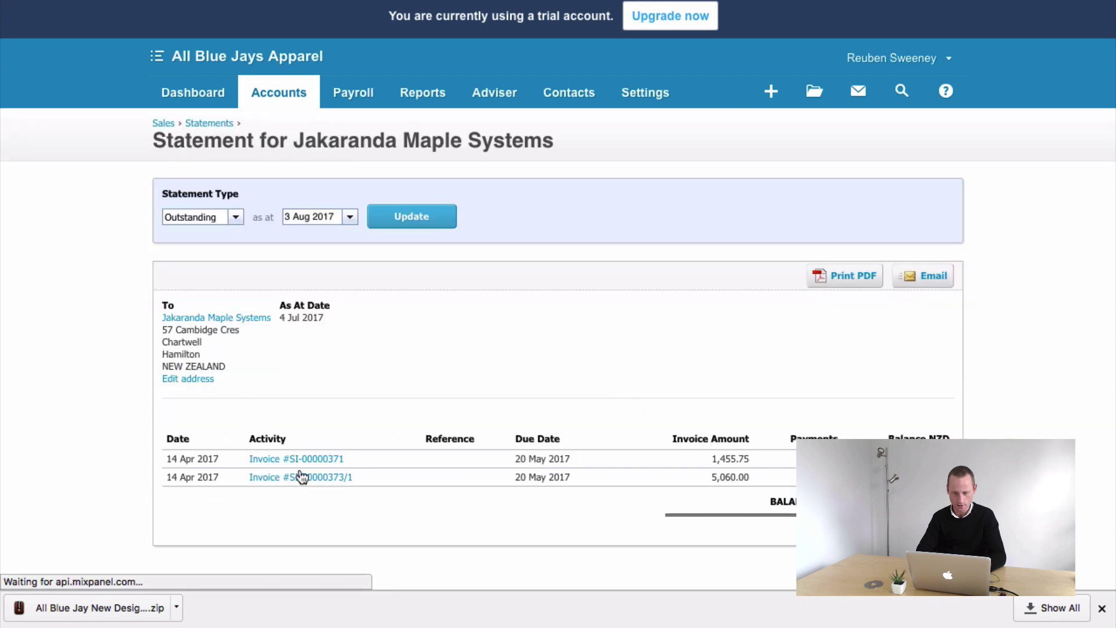
{"action": "left_click", "coordinate": [293, 477]}
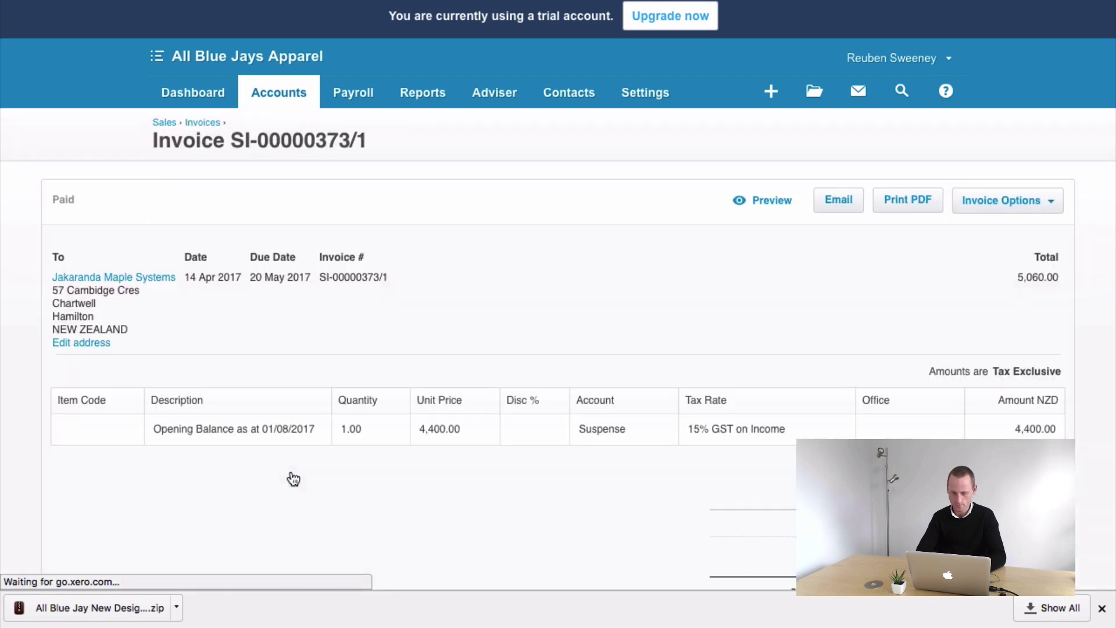
{"action": "left_click", "coordinate": [854, 209]}
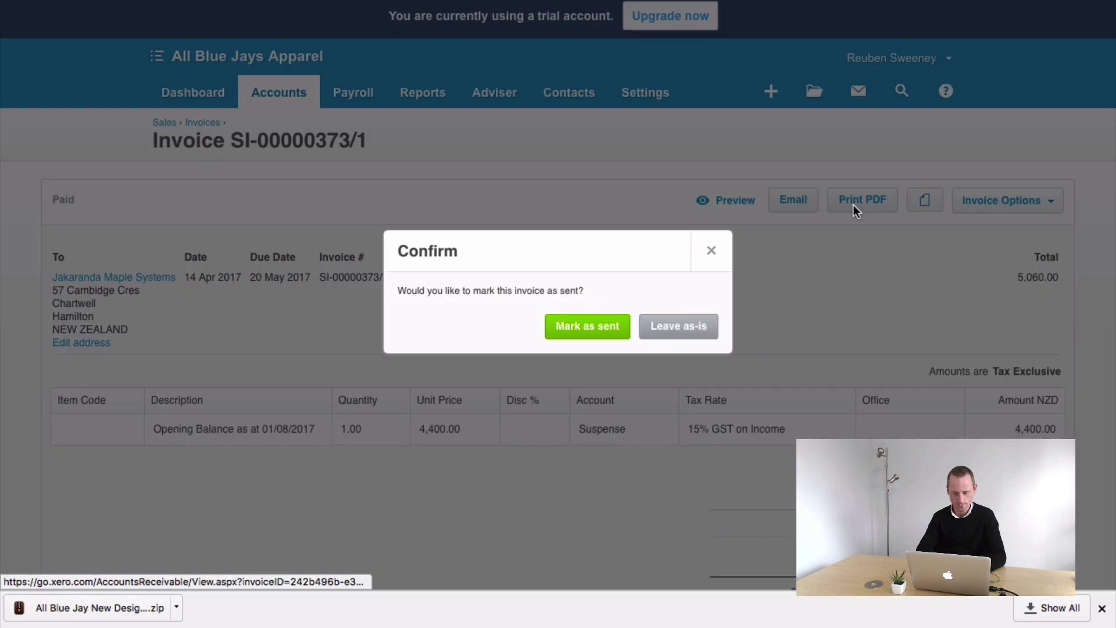
{"action": "left_click", "coordinate": [664, 330]}
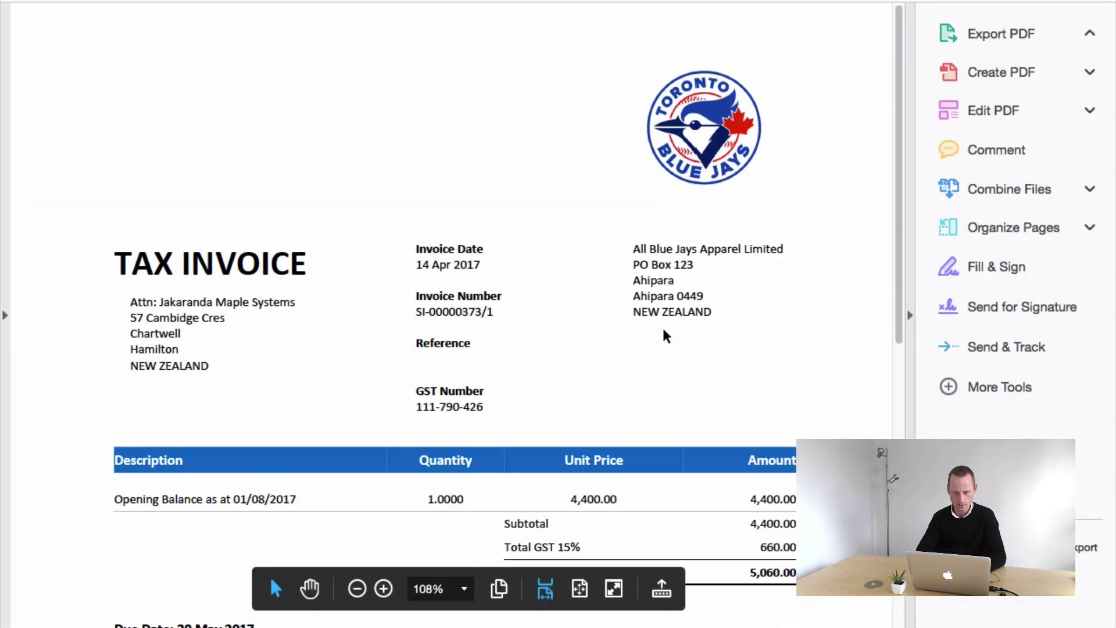
- Scroll through the printed invoice PDF to check the Calibri font and bank payment footer
{"action": "scroll", "coordinate": [437, 403], "scroll_direction": "down", "scroll_amount": 5}
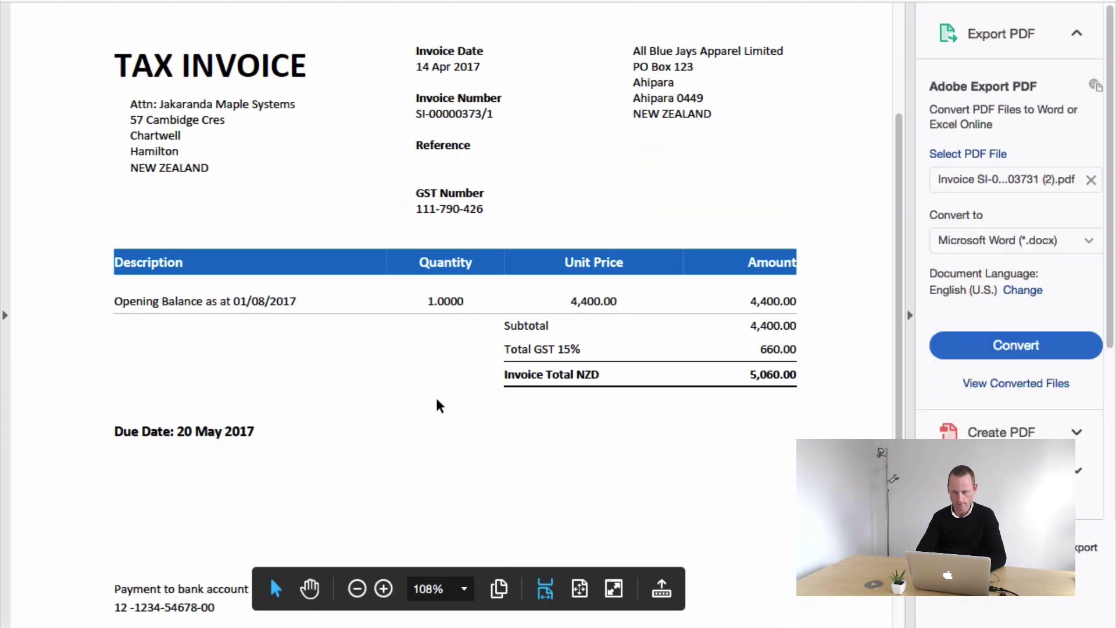
{"action": "scroll", "coordinate": [439, 405], "scroll_direction": "down", "scroll_amount": 3}
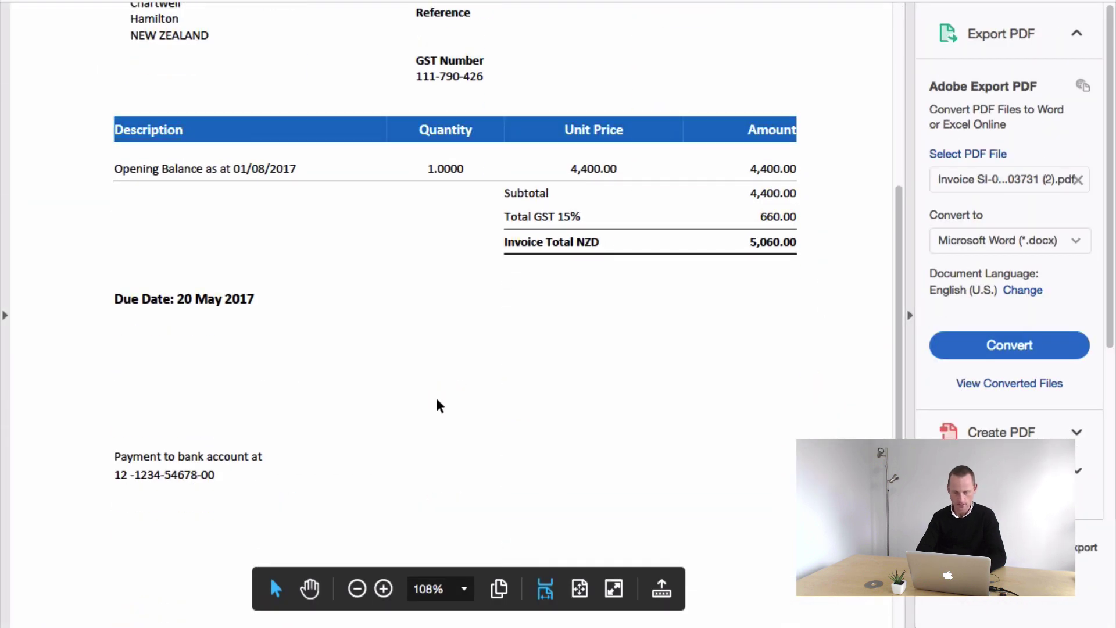
{"action": "scroll", "coordinate": [439, 405], "scroll_direction": "down", "scroll_amount": 3}
{"action": "scroll", "coordinate": [438, 405], "scroll_direction": "up", "scroll_amount": 8}
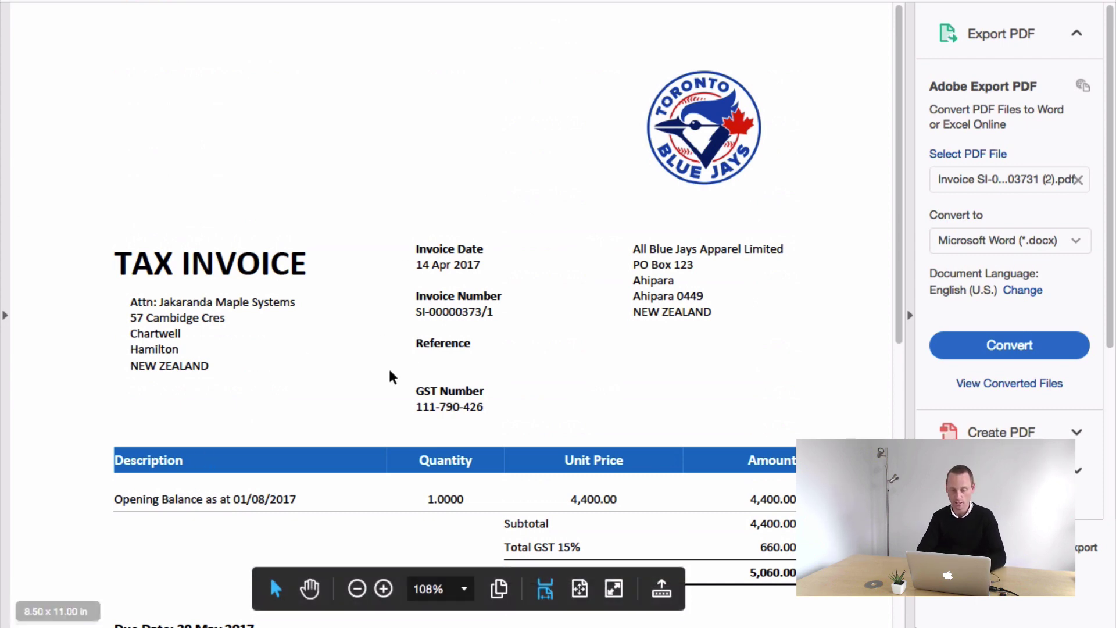
{"action": "scroll", "coordinate": [391, 375], "scroll_direction": "down", "scroll_amount": 1}
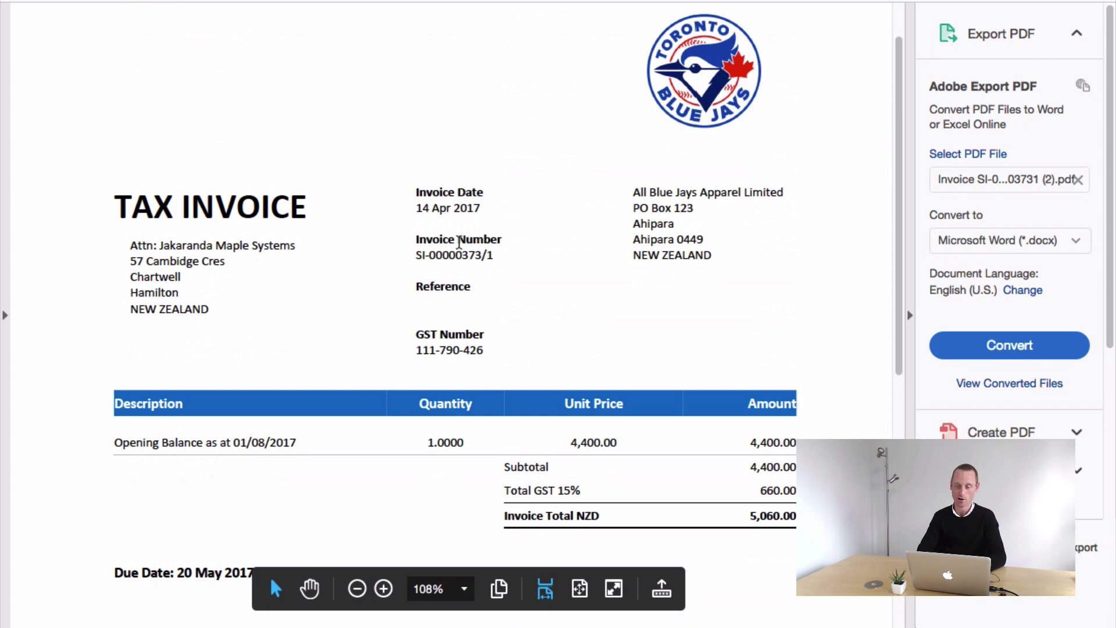